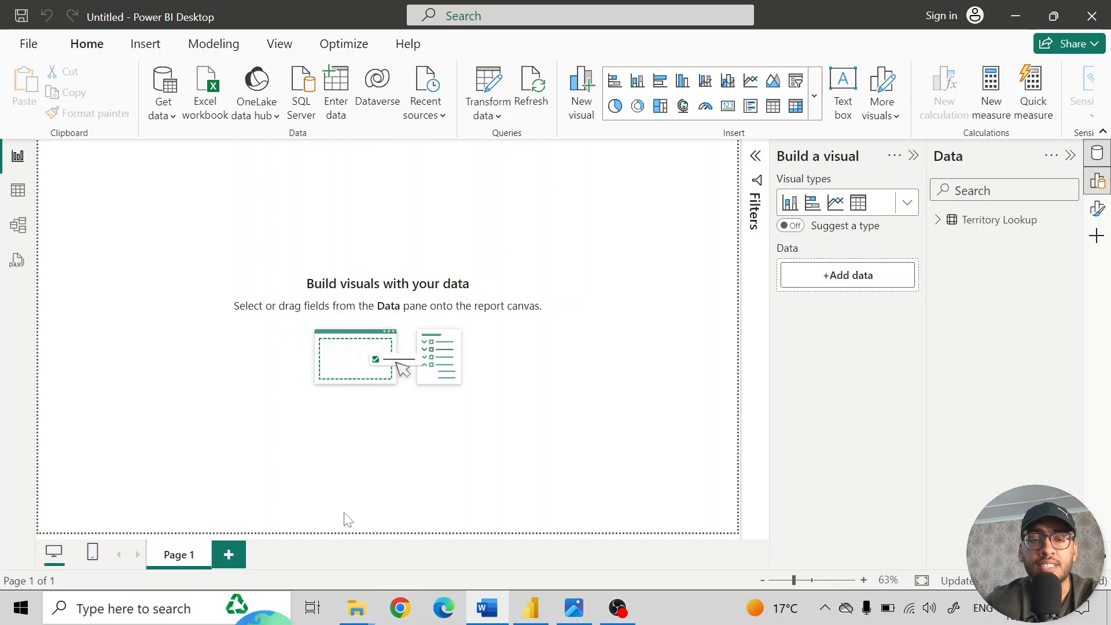
- Switch to File Explorer and locate the AdventureWorks Product Lookup file in the Training folder's Data subfolder
mouse_move(356, 607)
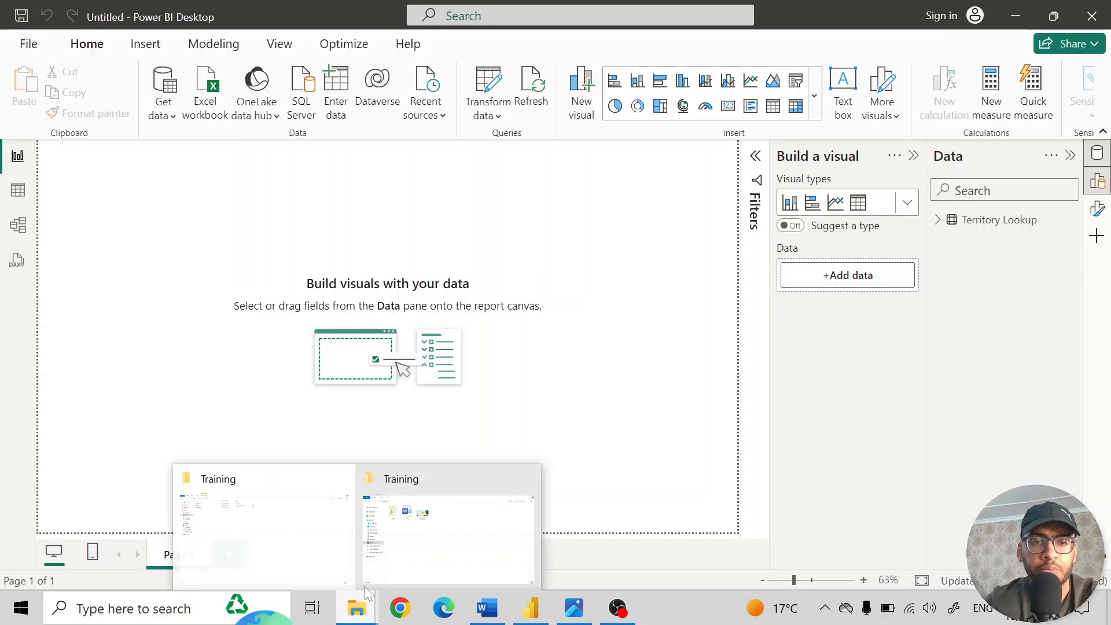
left_click(387, 536)
double_click(243, 132)
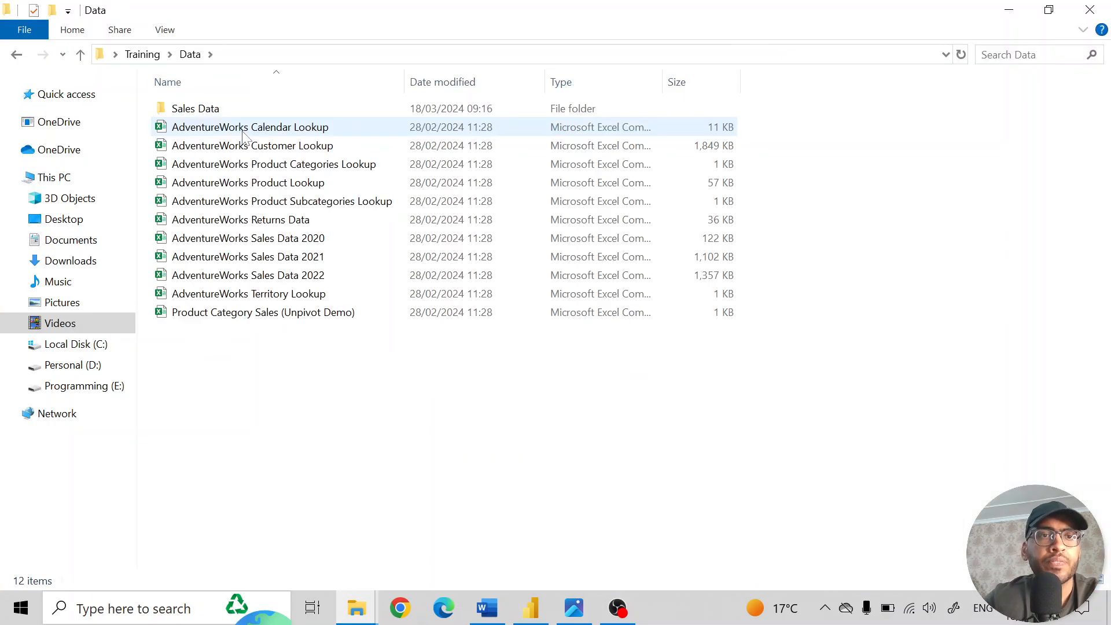
left_click(243, 132)
left_click(258, 187)
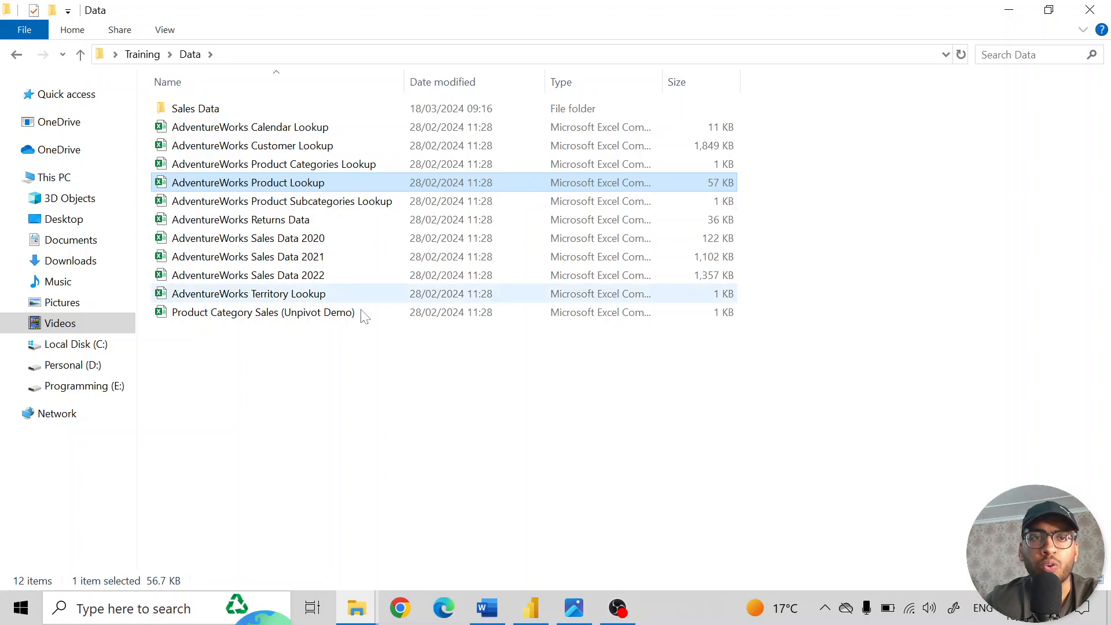
- Switch back to Power BI Desktop and get data from the AdventureWorks Product Lookup file as a Text/CSV source
left_click(530, 607)
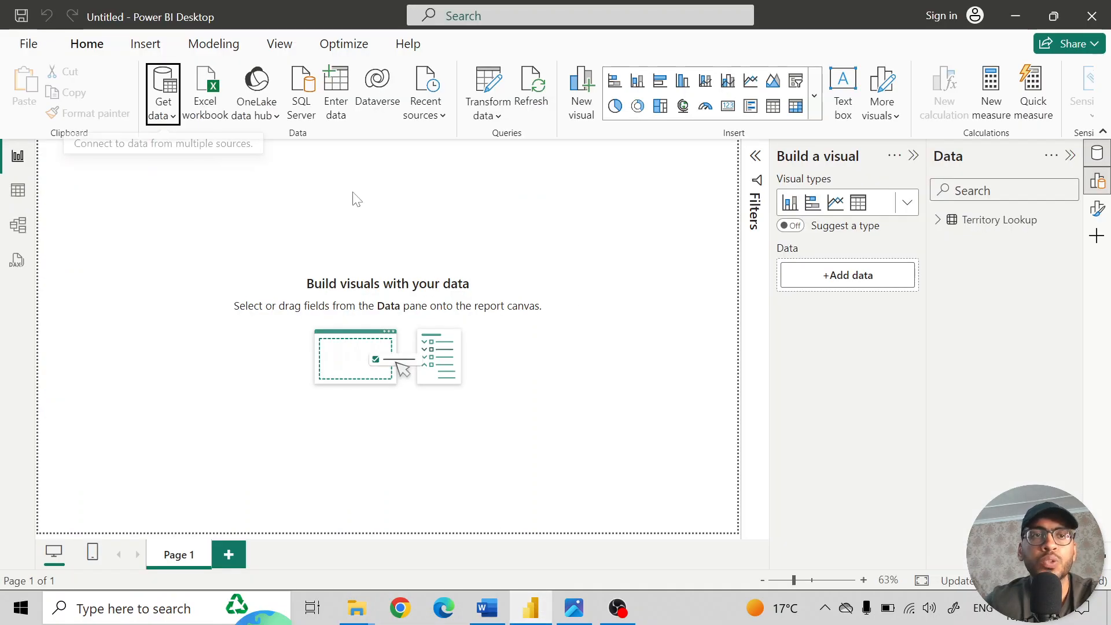
left_click(161, 119)
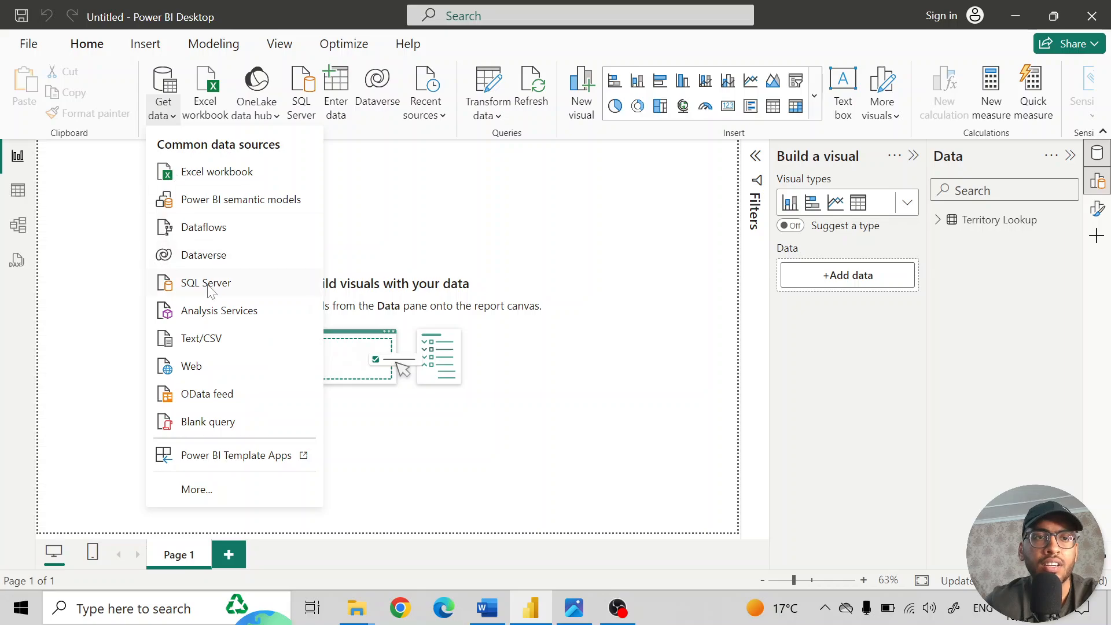
left_click(213, 343)
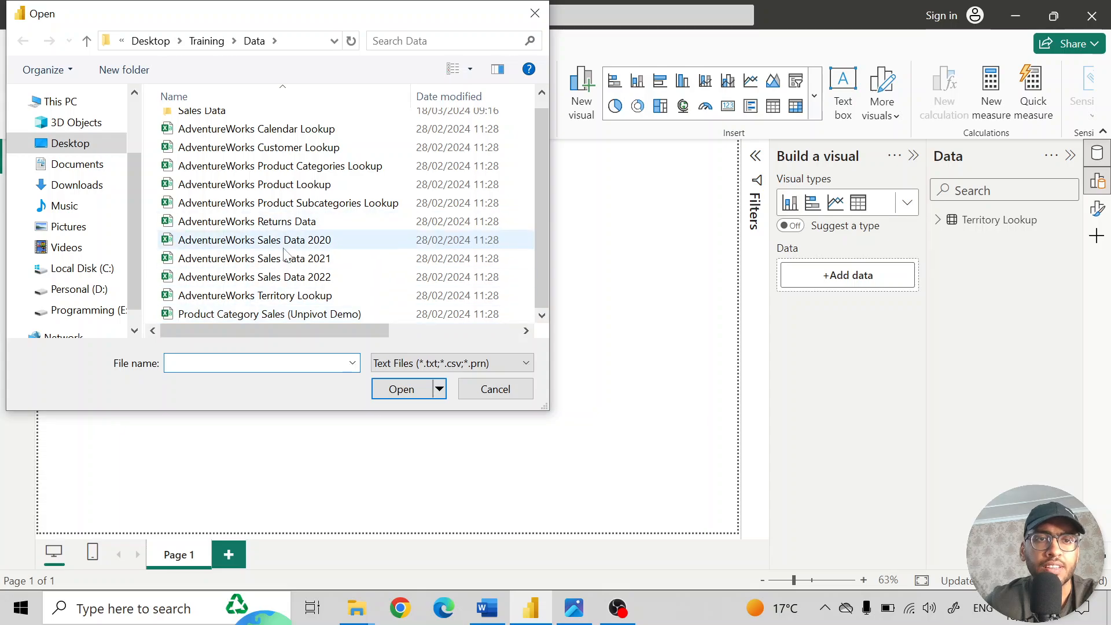
left_click(269, 185)
left_click(401, 389)
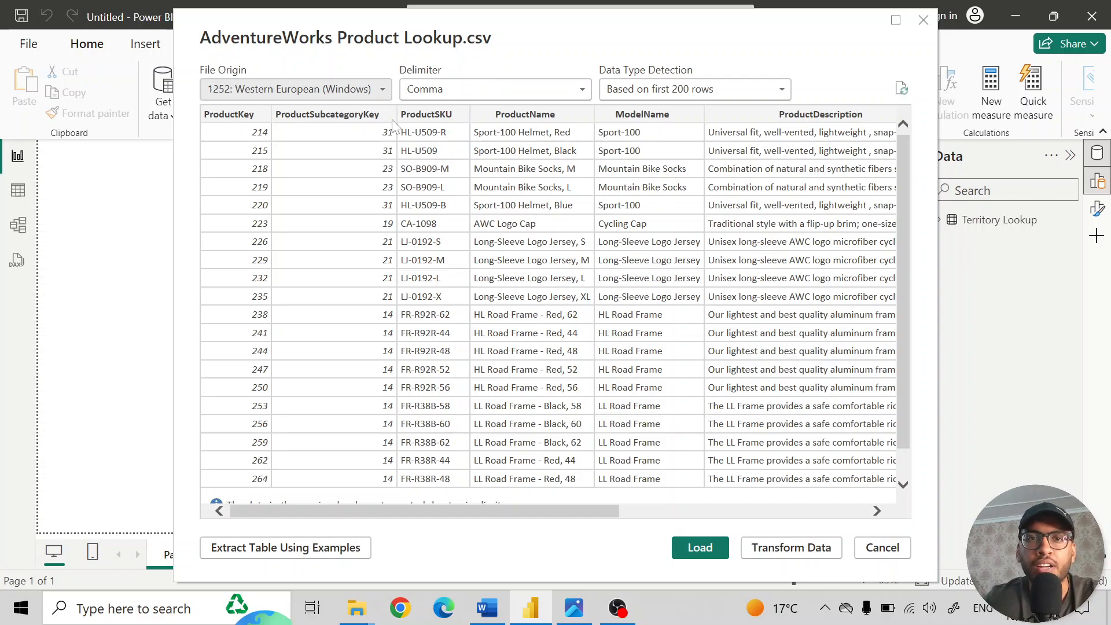
- Use Comma as the delimiter for the Product Lookup file and open its data for transformation in Power Query Editor
left_click(504, 89)
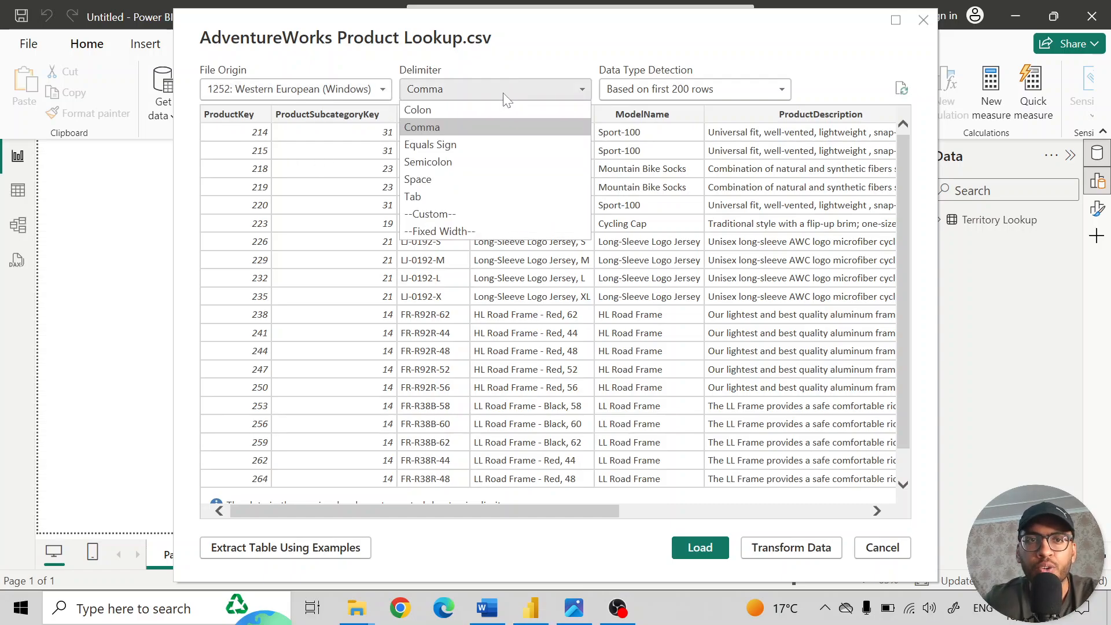
left_click(459, 127)
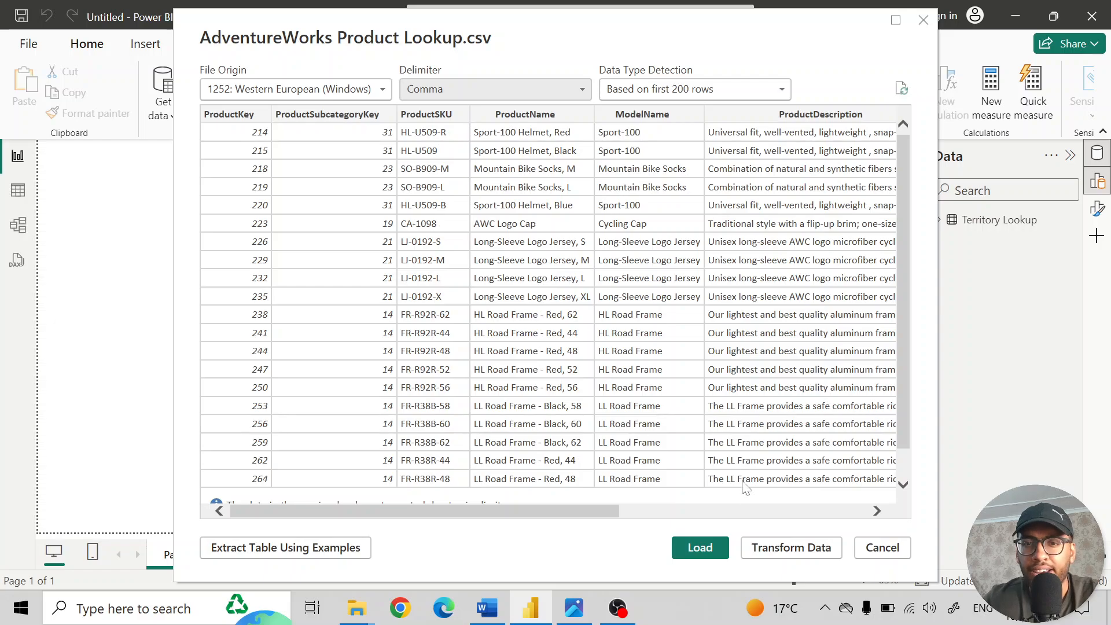
left_click(788, 546)
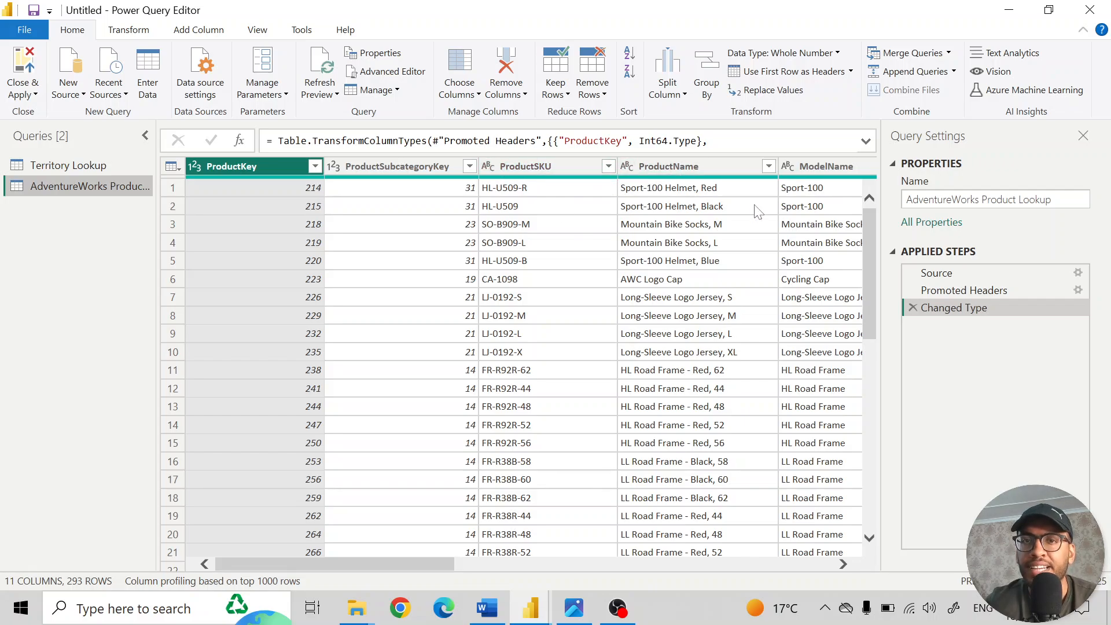
- Change the ProductCost column's data type to Fixed decimal number, replacing the current type conversion
scroll(755, 211, "right", 3)
scroll(755, 211, "right", 6)
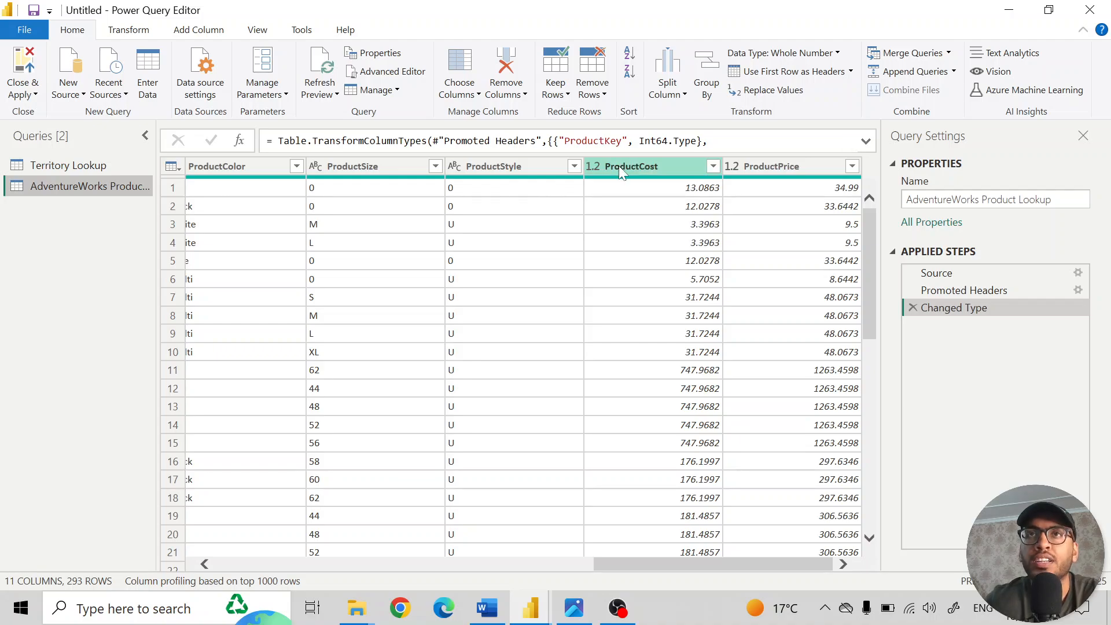
left_click(592, 168)
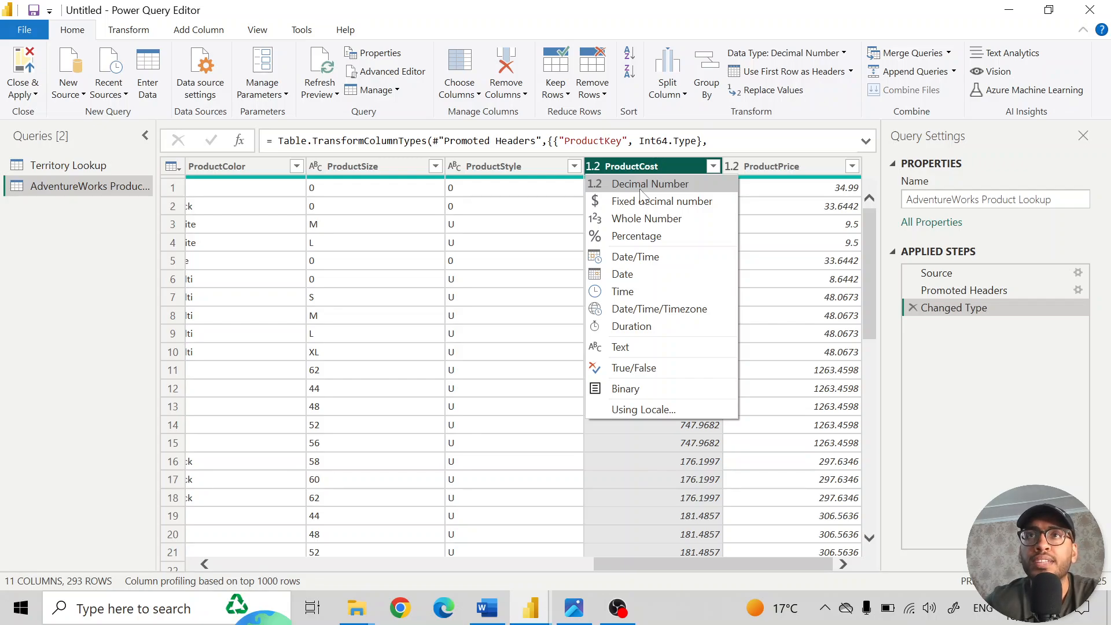
left_click(676, 203)
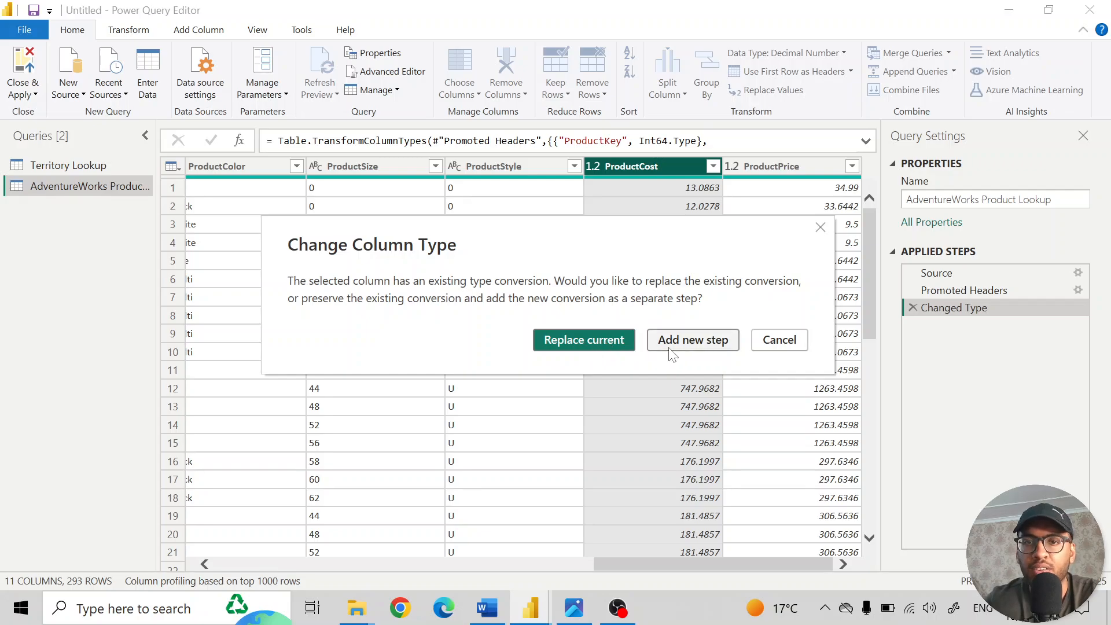
left_click(591, 340)
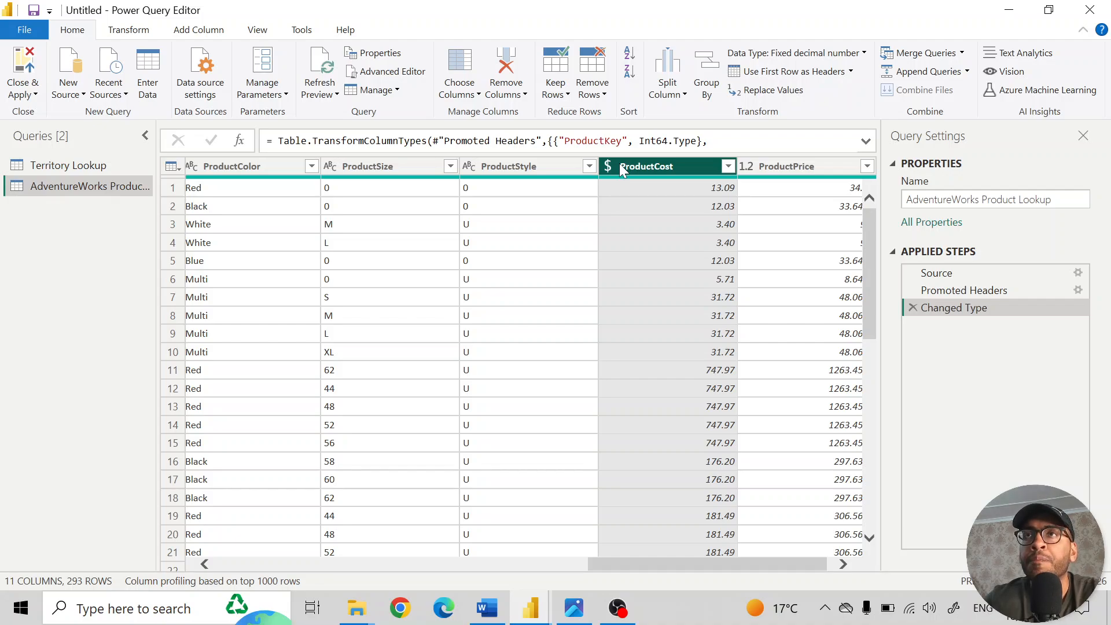
- Select the ProductCost and ProductPrice columns together and set their data type to Fixed decimal number, replacing the current conversion
left_click(749, 166)
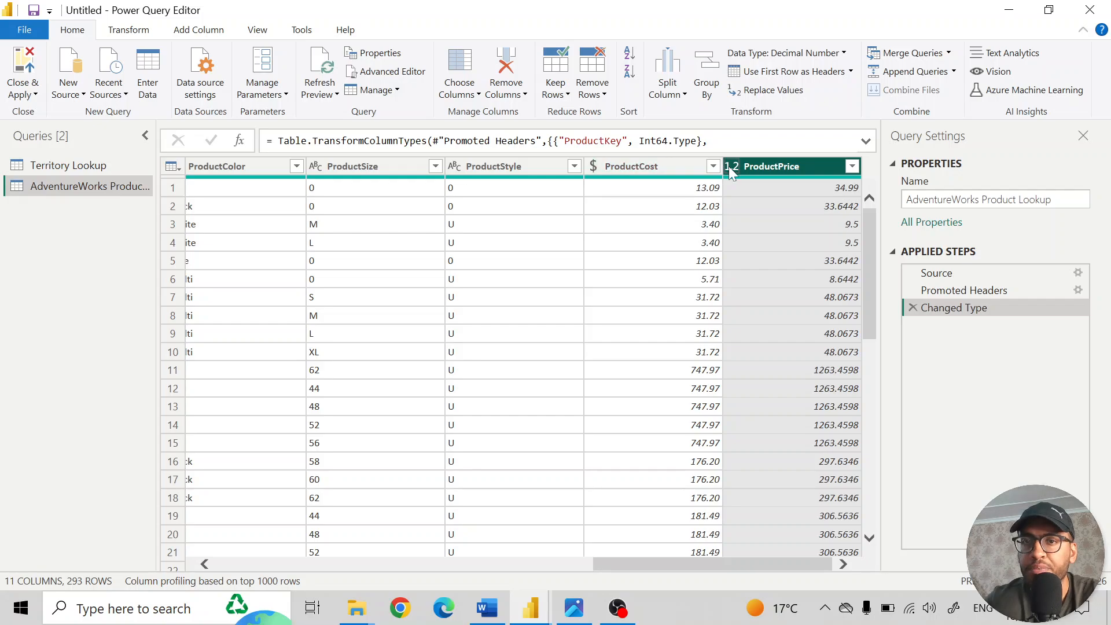
mouse_move(685, 167)
left_mouse_down()
mouse_move(766, 183)
mouse_move(668, 170)
left_mouse_up()
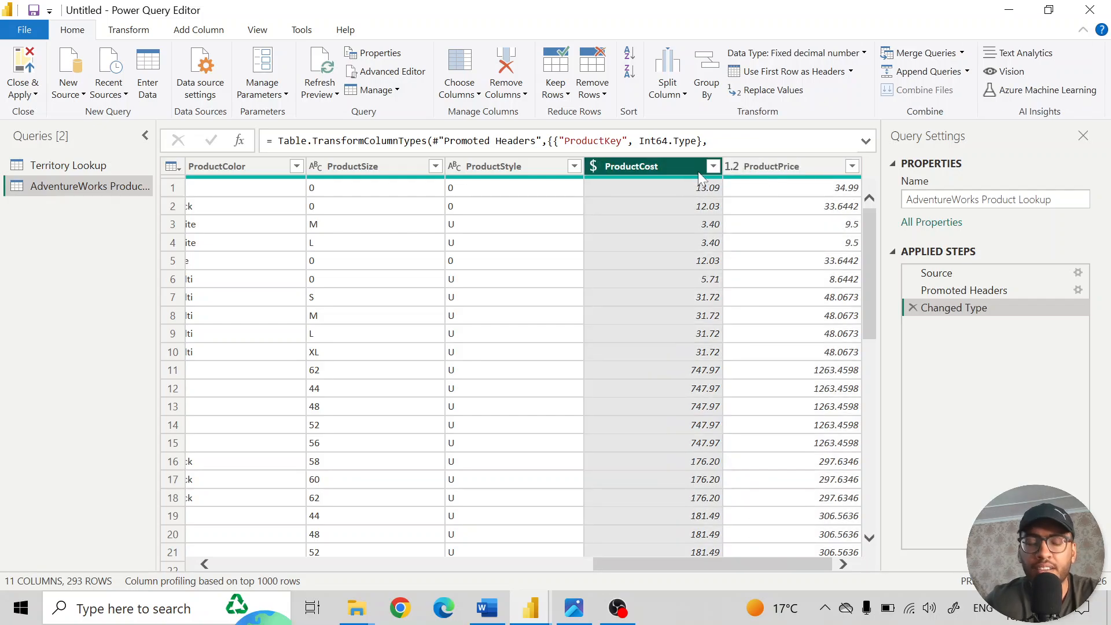
left_click(771, 167, "ctrl")
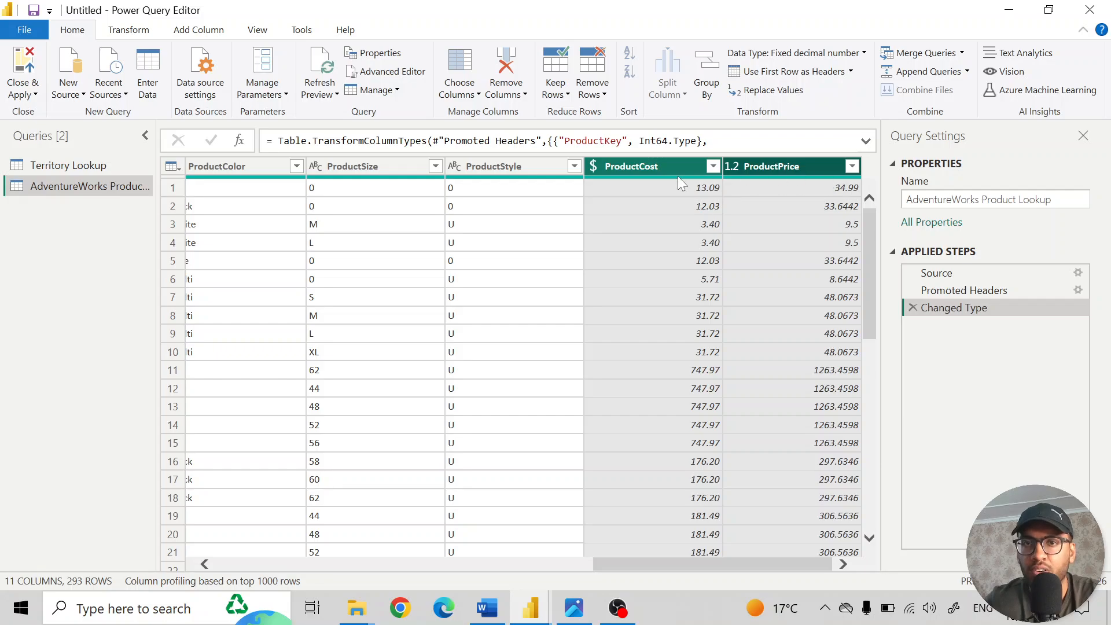
left_click(662, 166)
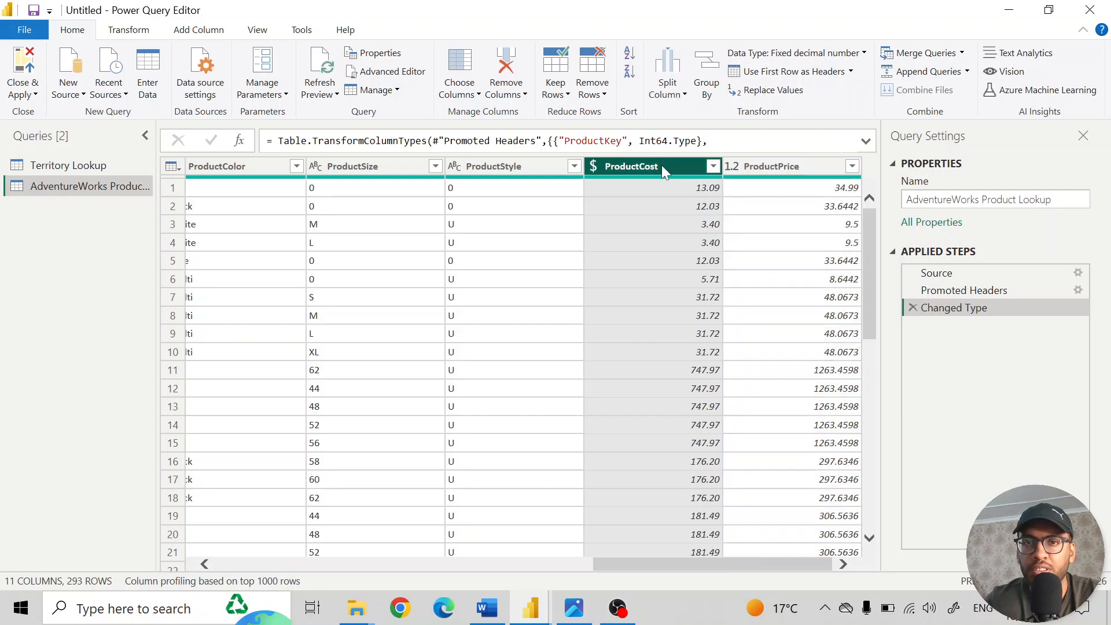
left_click(767, 172, "ctrl")
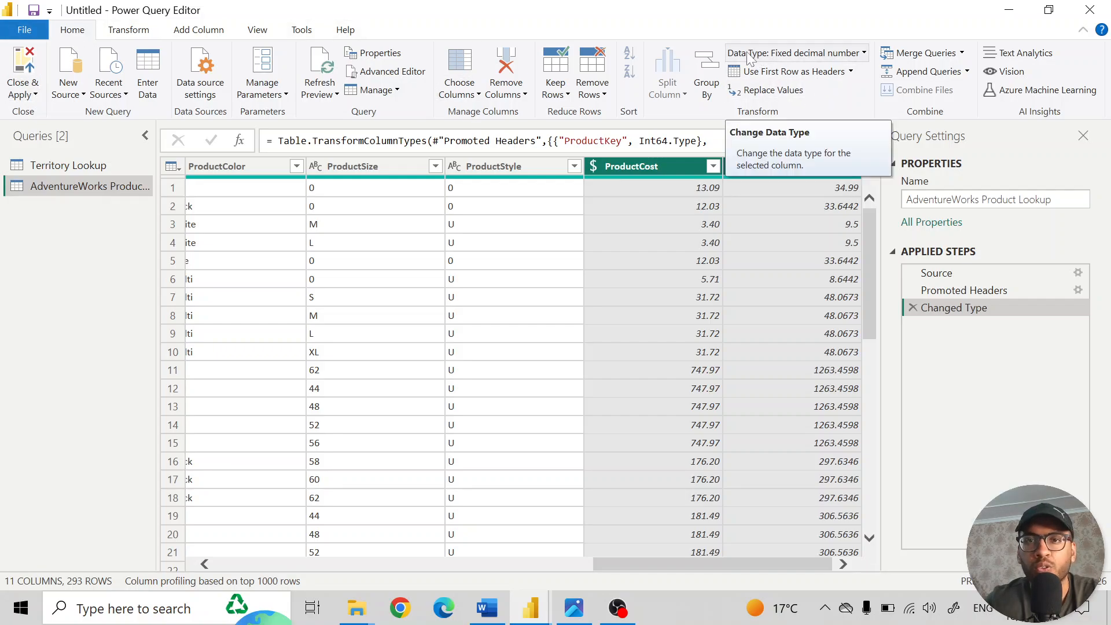
left_click(855, 55)
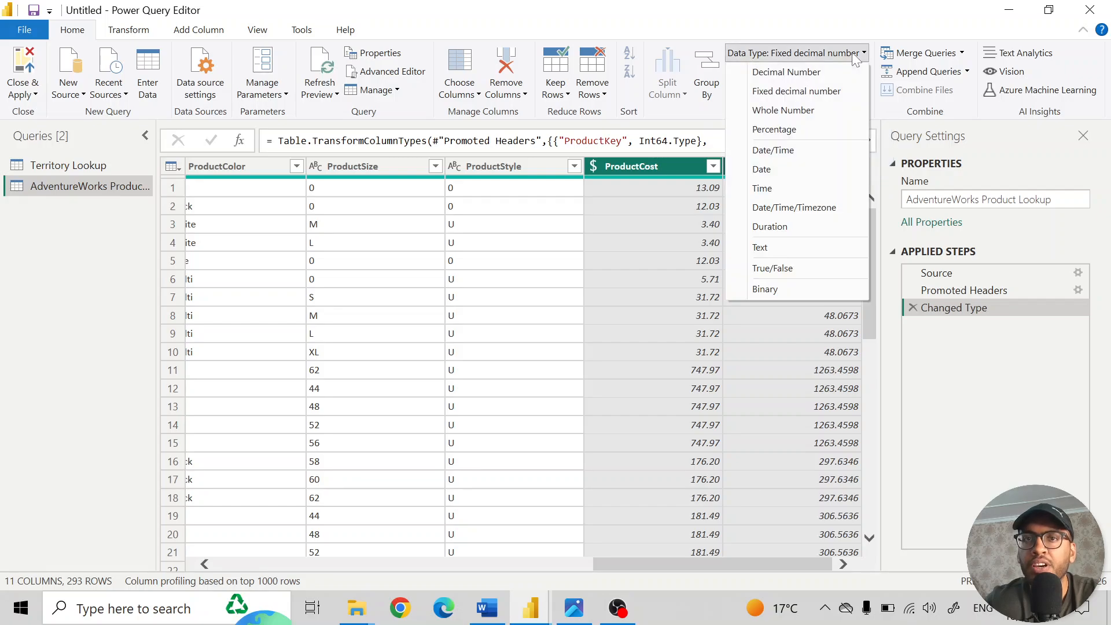
left_click(809, 93)
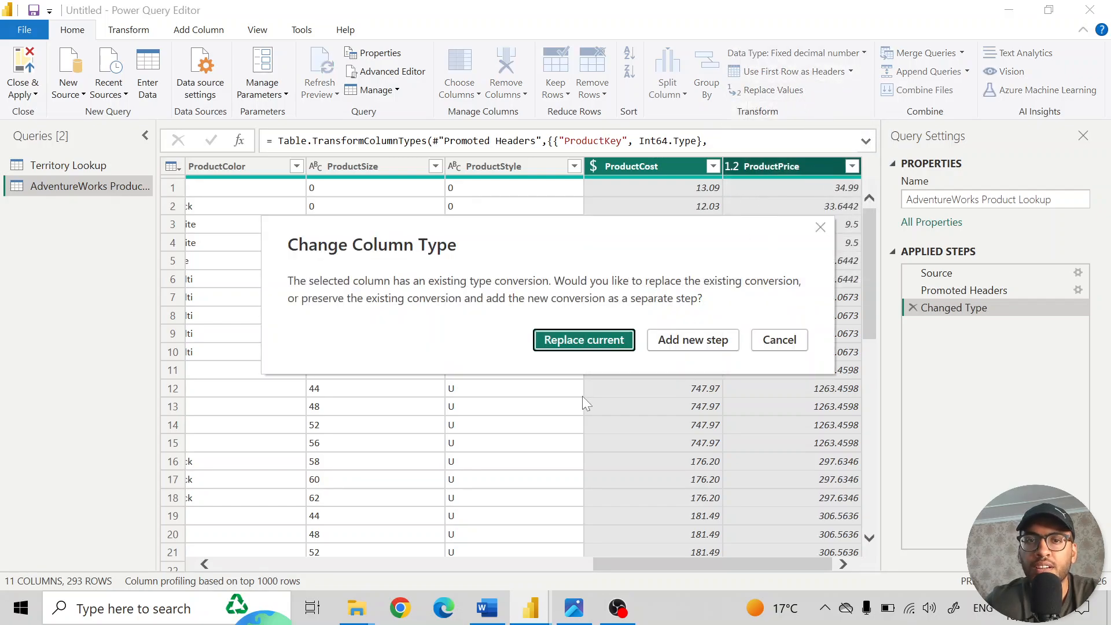
left_click(585, 339)
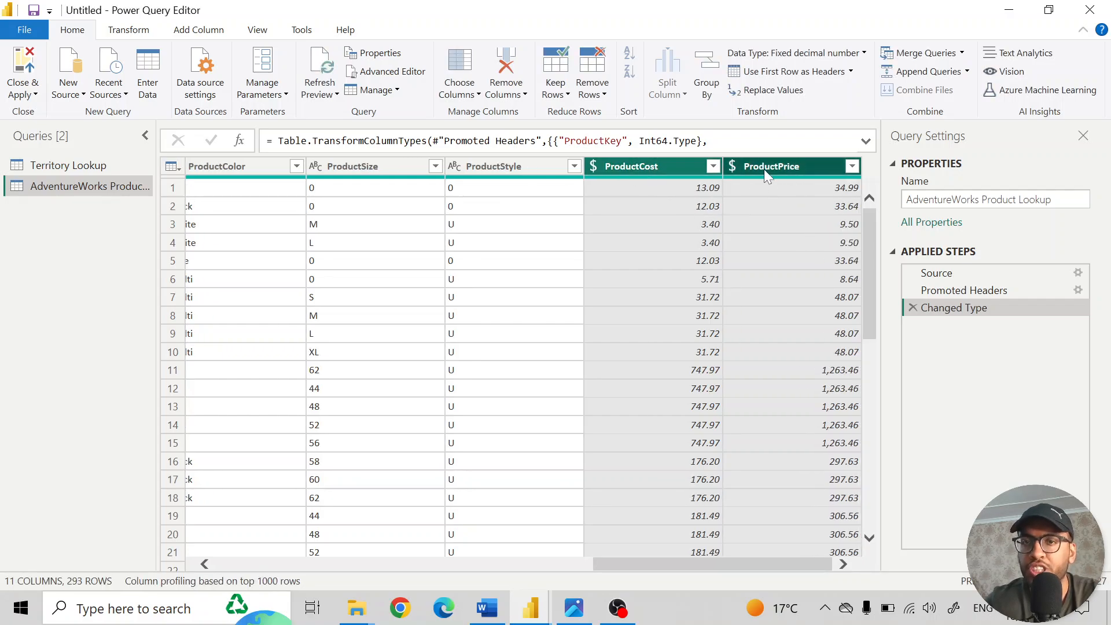
left_click(630, 166, "ctrl")
left_click(619, 166)
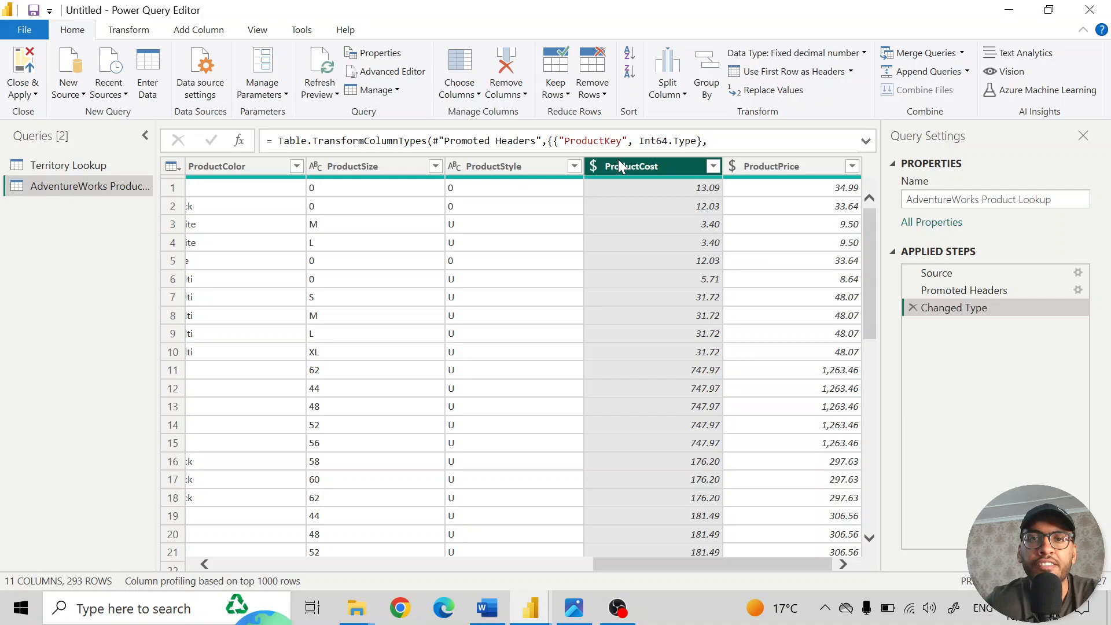
left_click(770, 166)
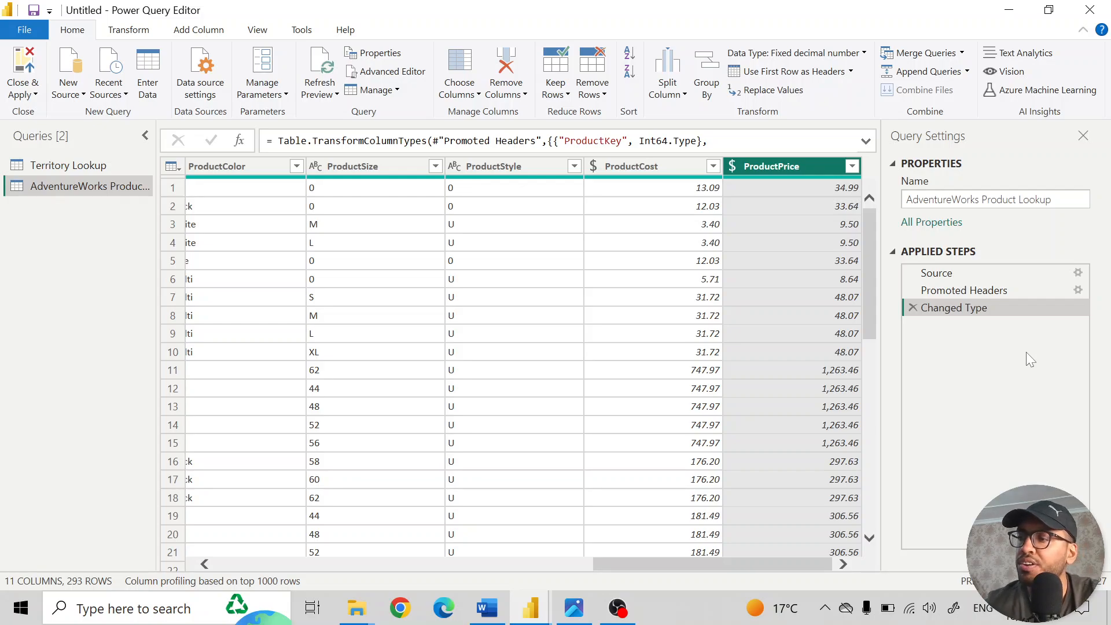
- Review the Source, Promoted Headers and Changed Type applied steps, expanding the full formulas of Source and Changed Type
left_click(943, 273)
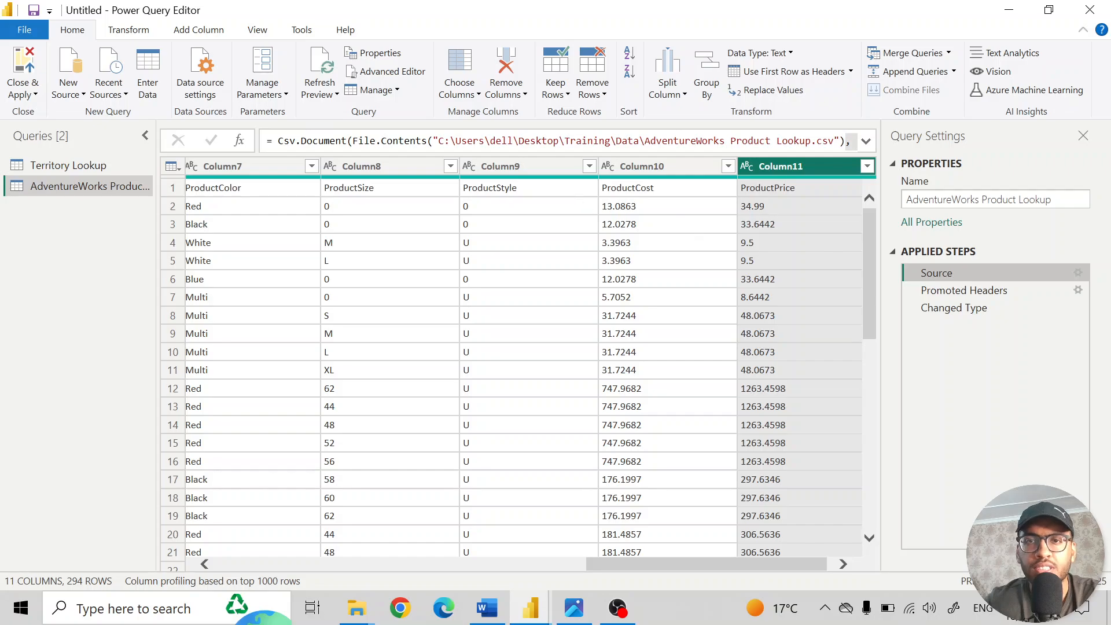
left_click(866, 142)
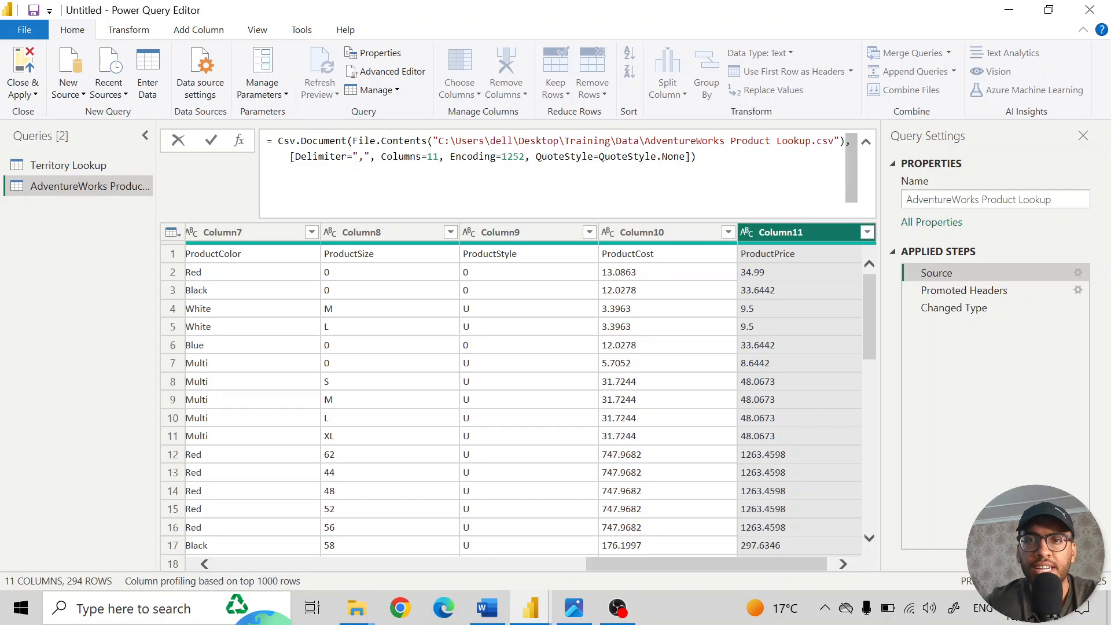
left_click(865, 143)
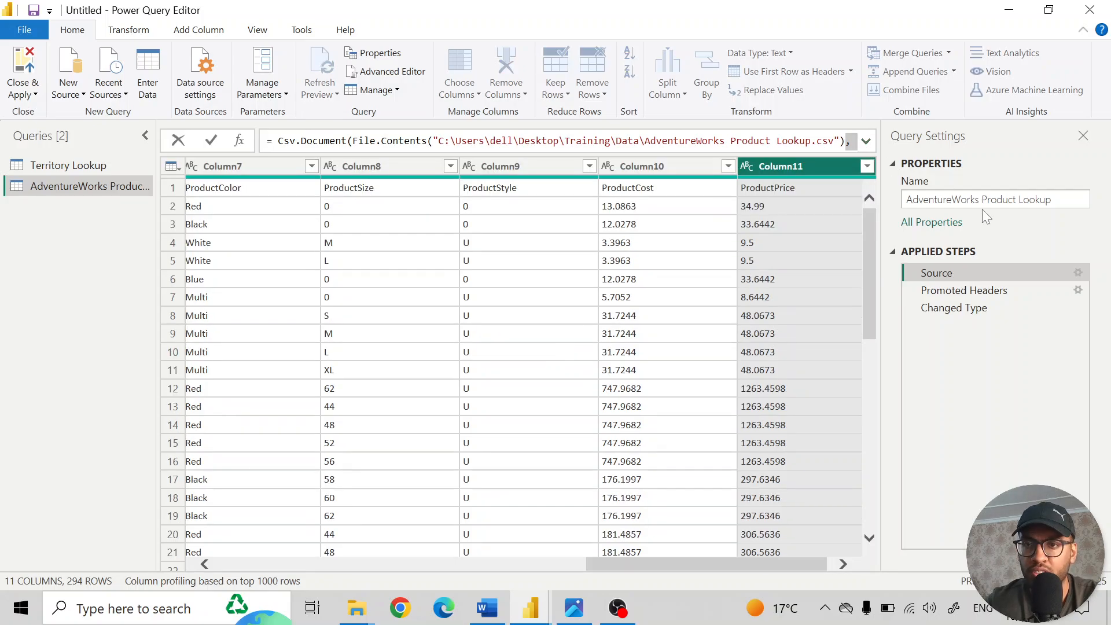
left_click(970, 292)
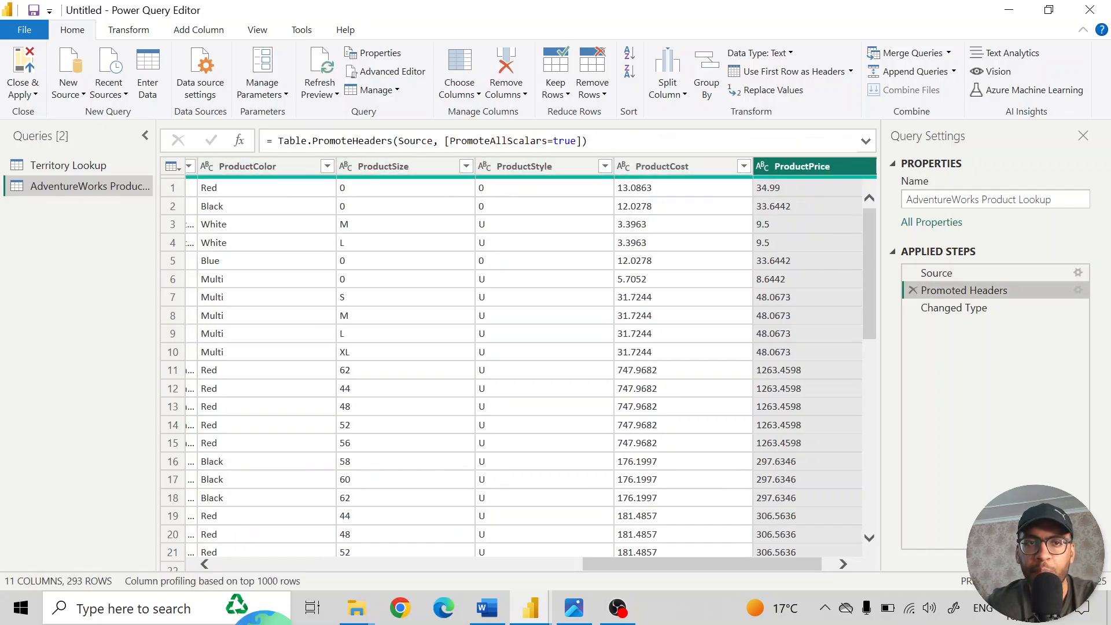
left_click(926, 307)
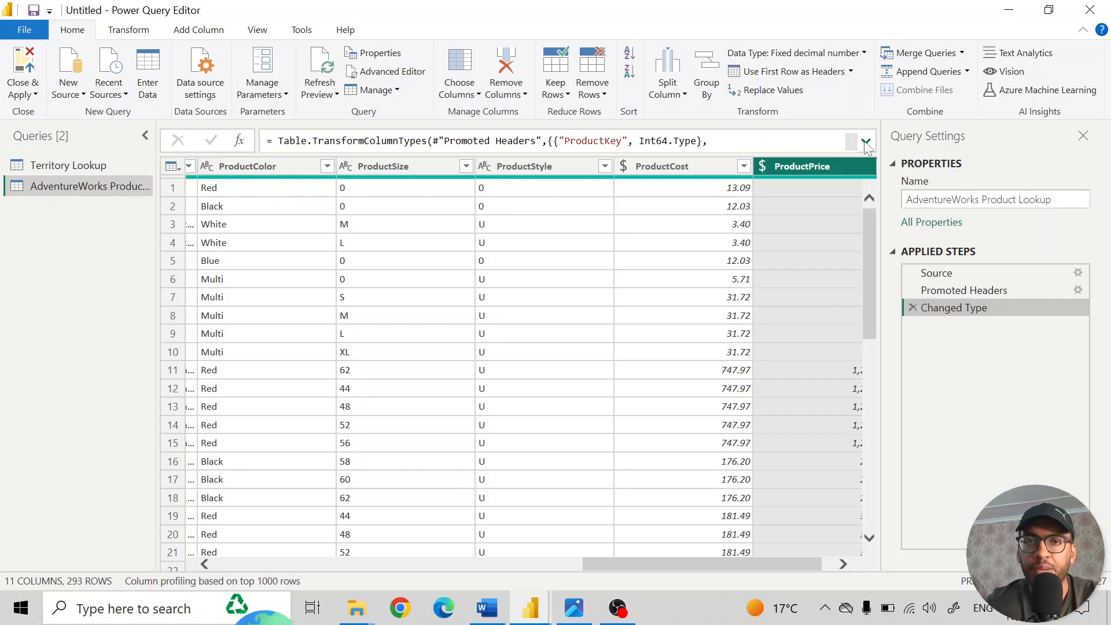
left_click(866, 142)
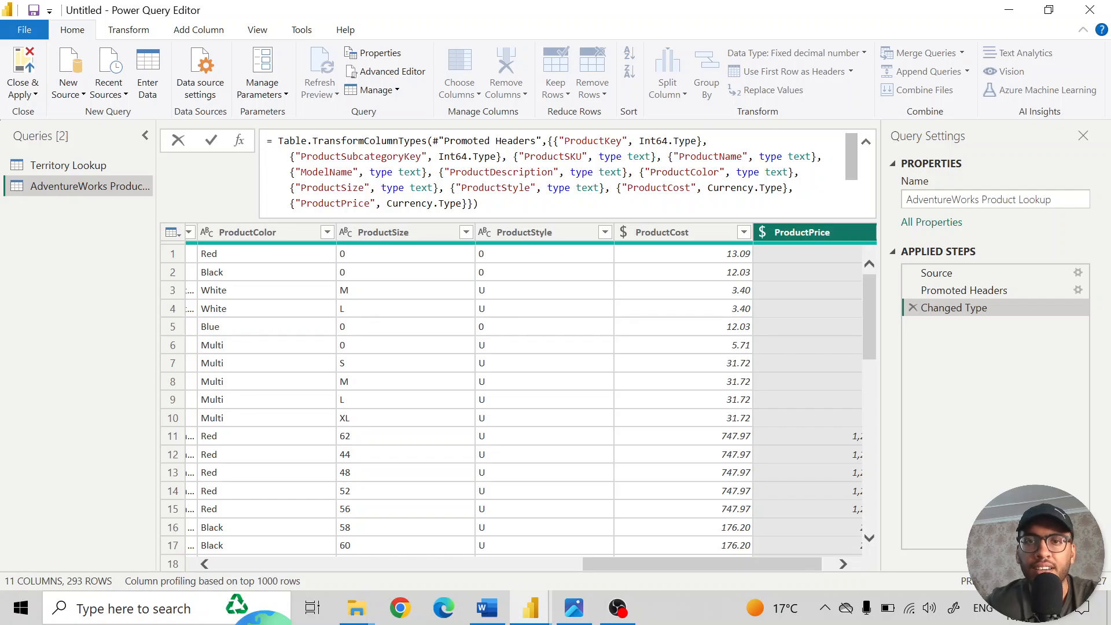
left_click(866, 143)
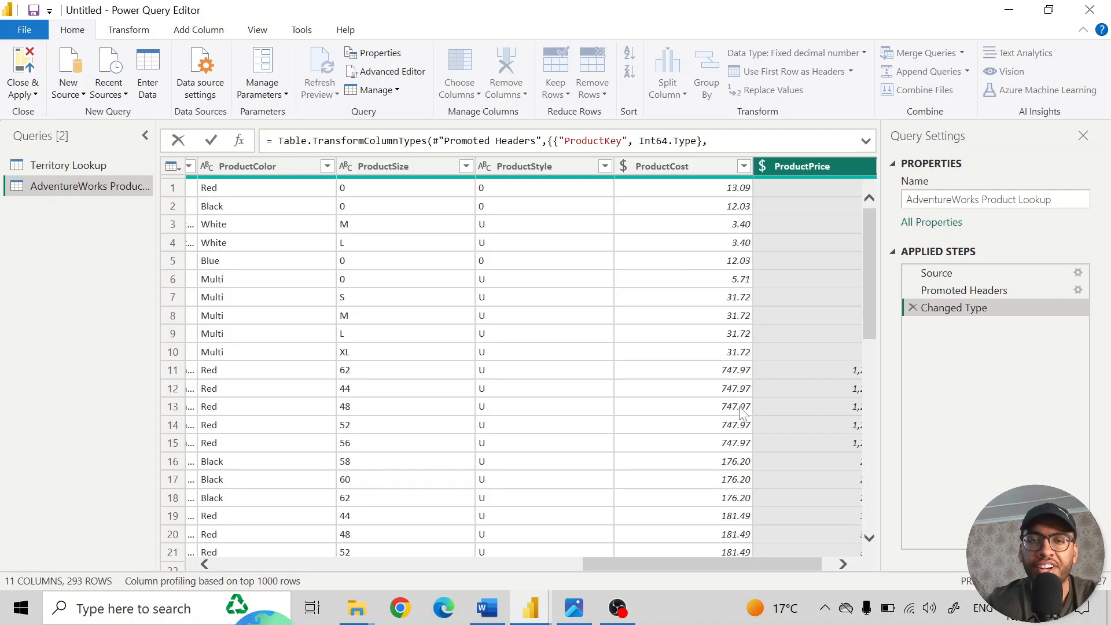
left_click(928, 395)
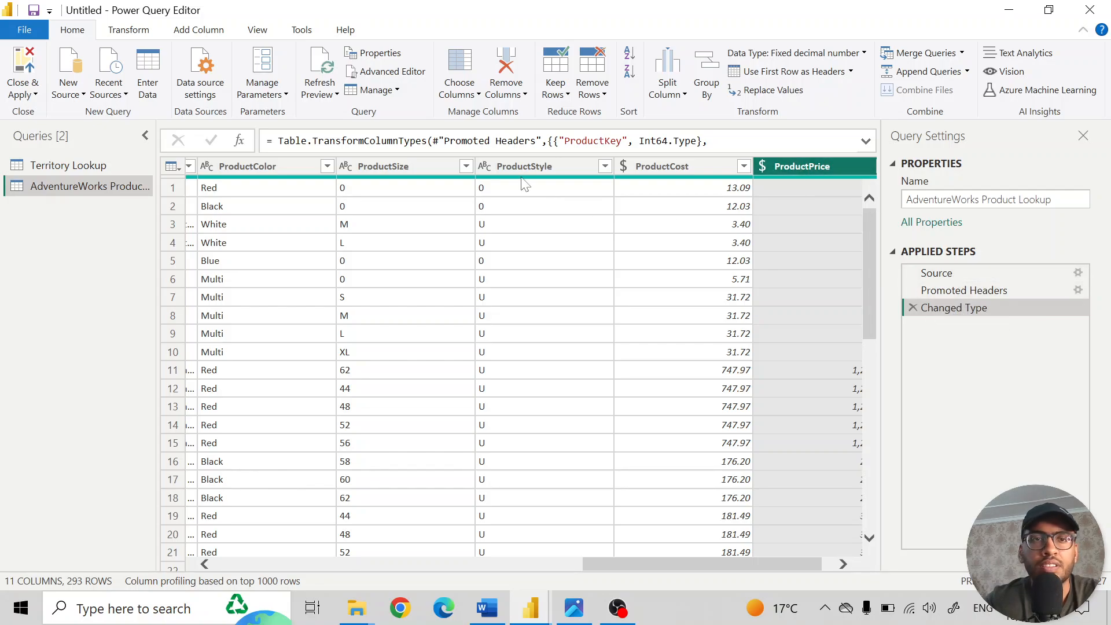
left_click(305, 165)
scroll(357, 312, "left", 10)
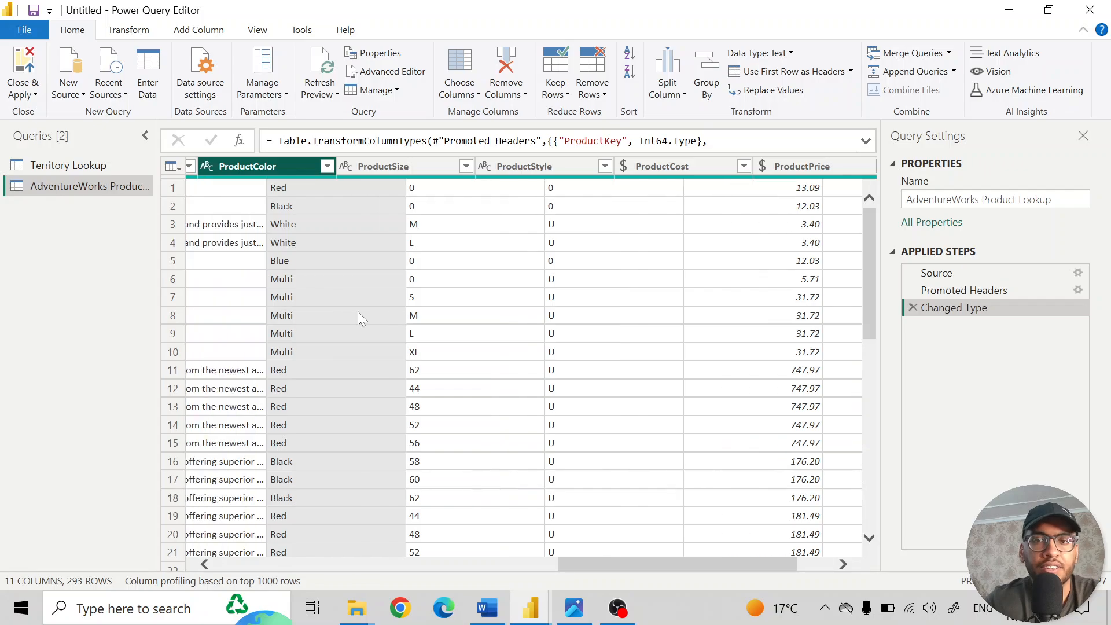
scroll(338, 303, "left", 3)
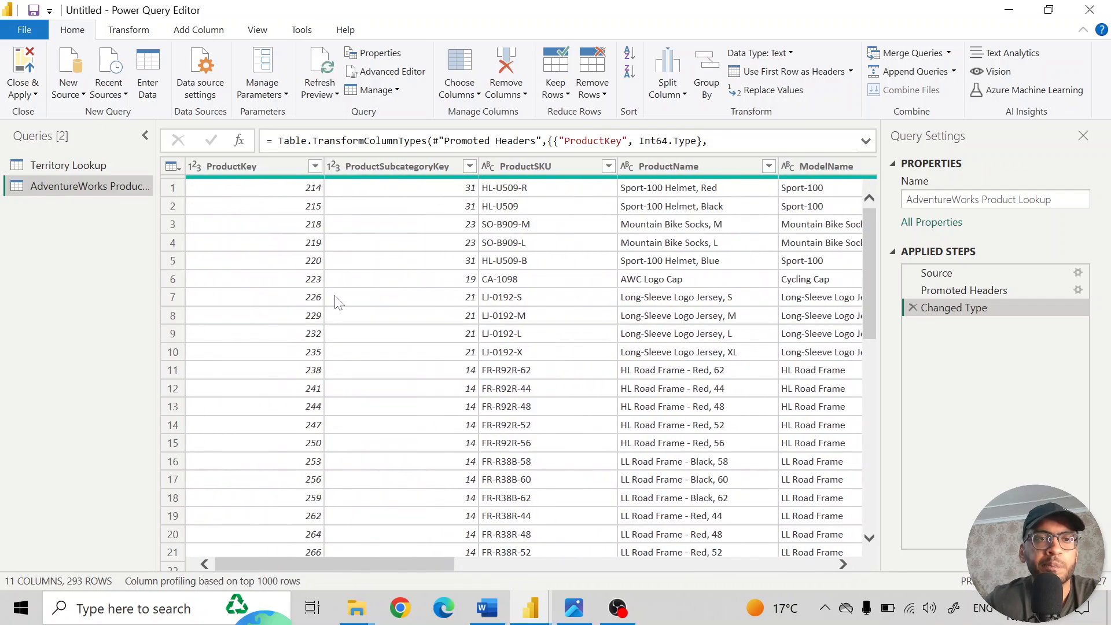
scroll(542, 206, "right", 13)
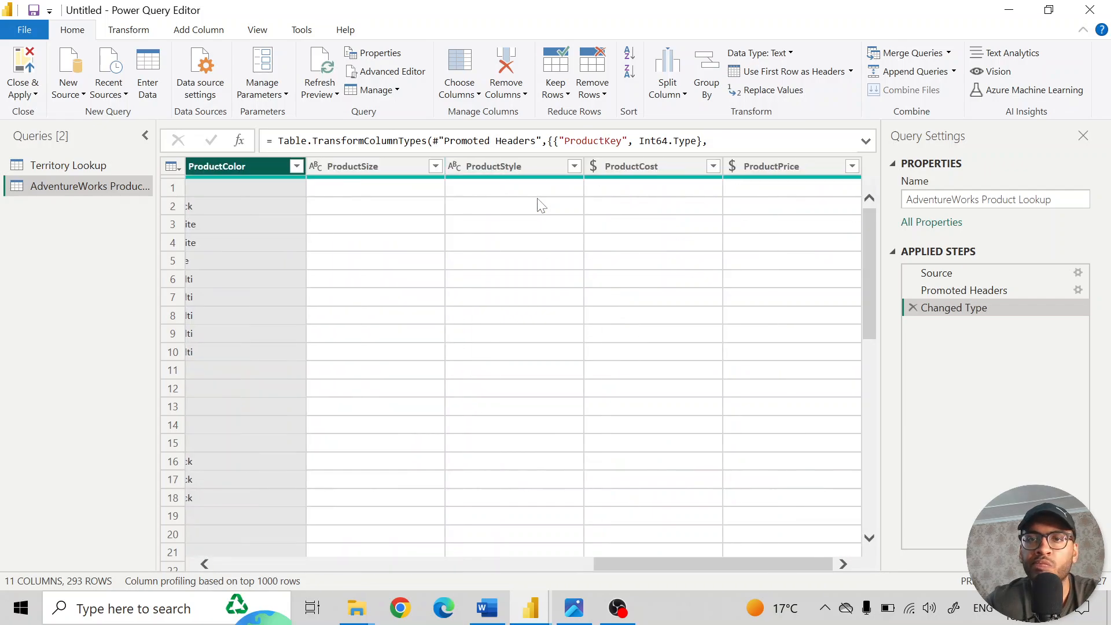
- Rename the Changed Type applied step to "Changed Type manually"
right_click(966, 304)
left_click(926, 334)
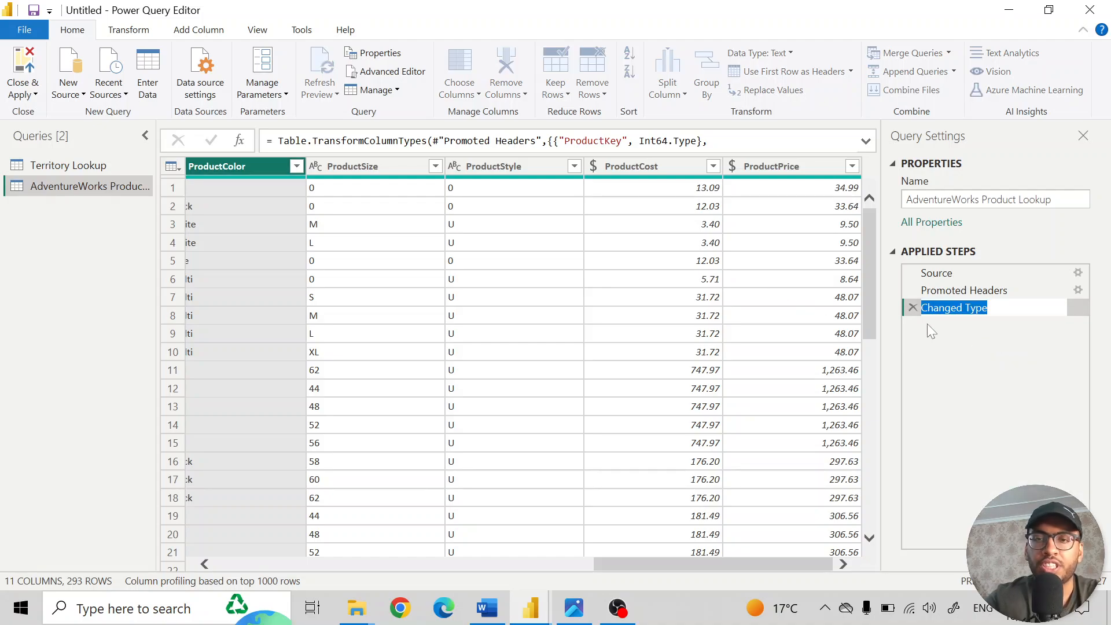
key("End")
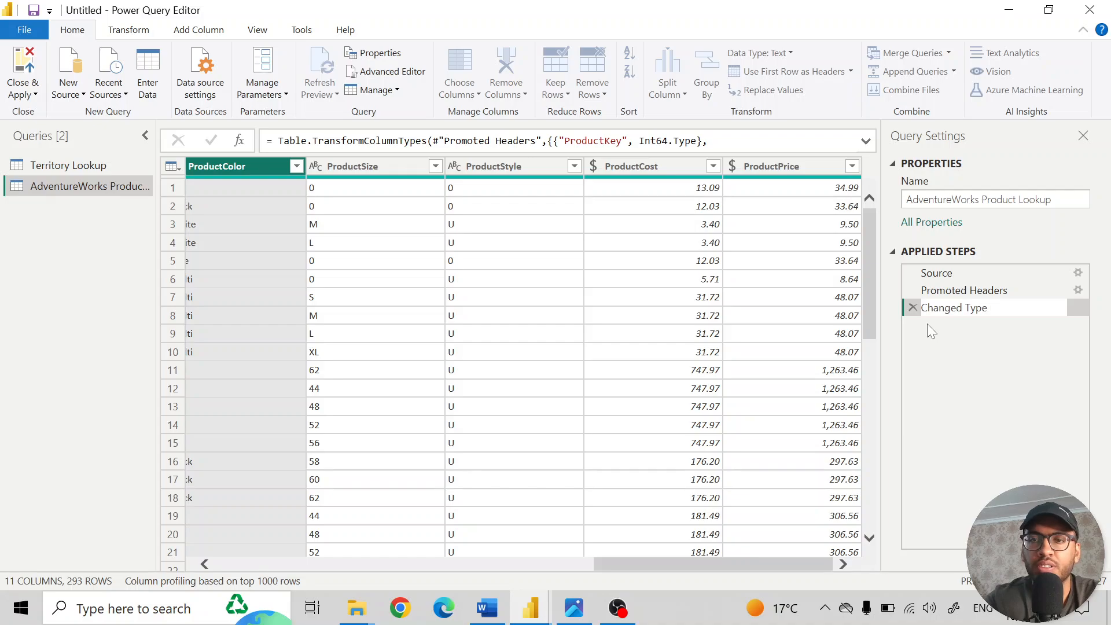
type("manually")
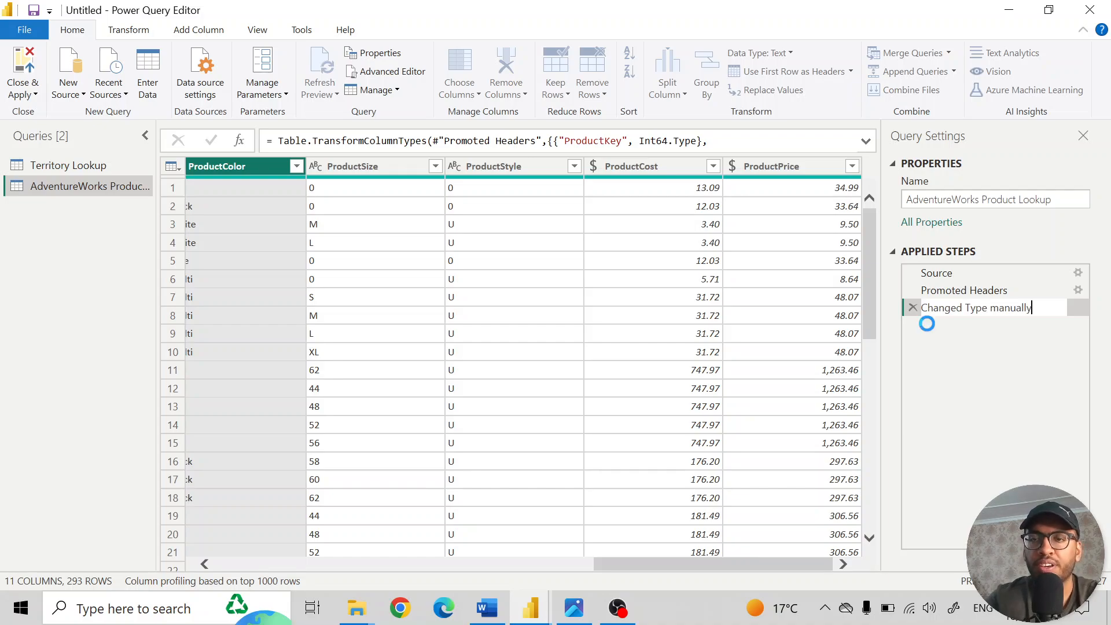
key("Return")
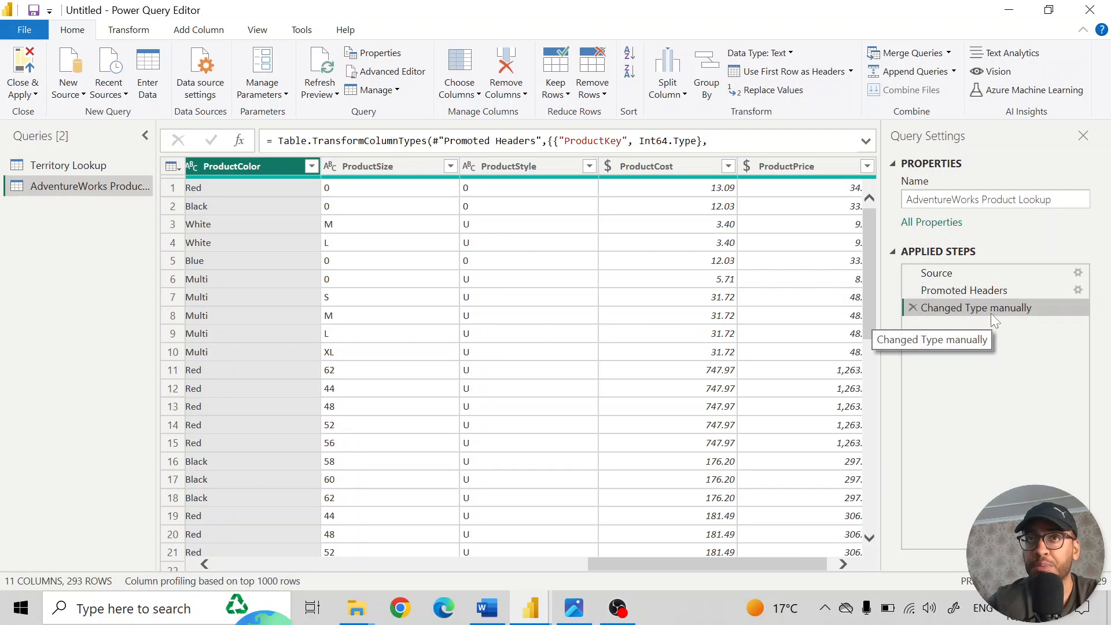
- Remove the ProductSize column from the product table, and undo that removal by deleting its applied step
scroll(503, 295, "right", 1)
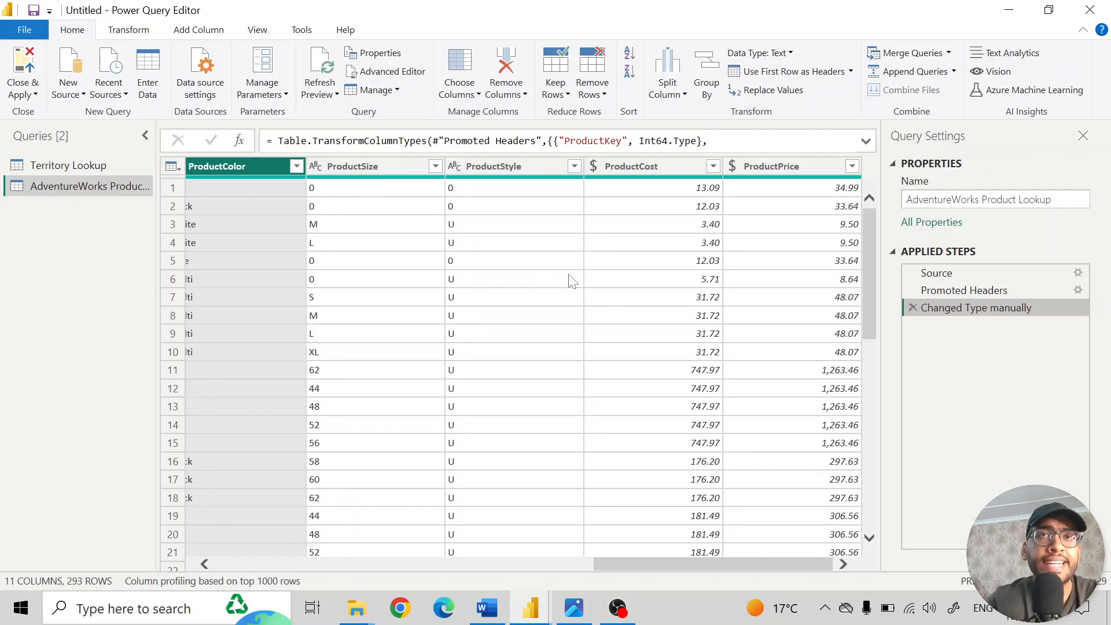
scroll(475, 267, "left", 5)
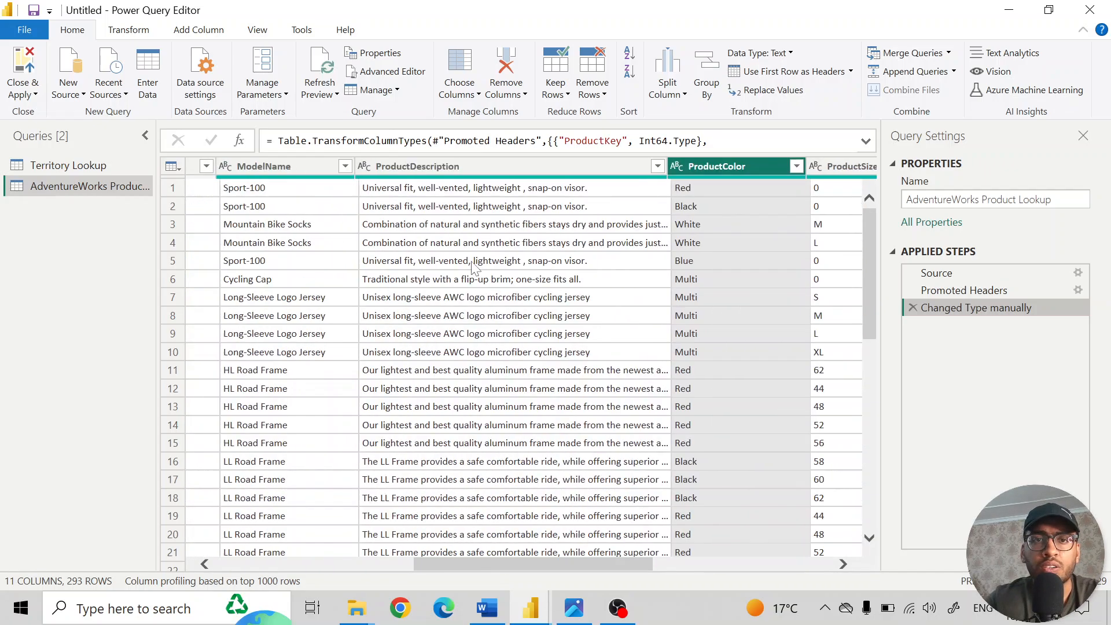
scroll(474, 267, "left", 5)
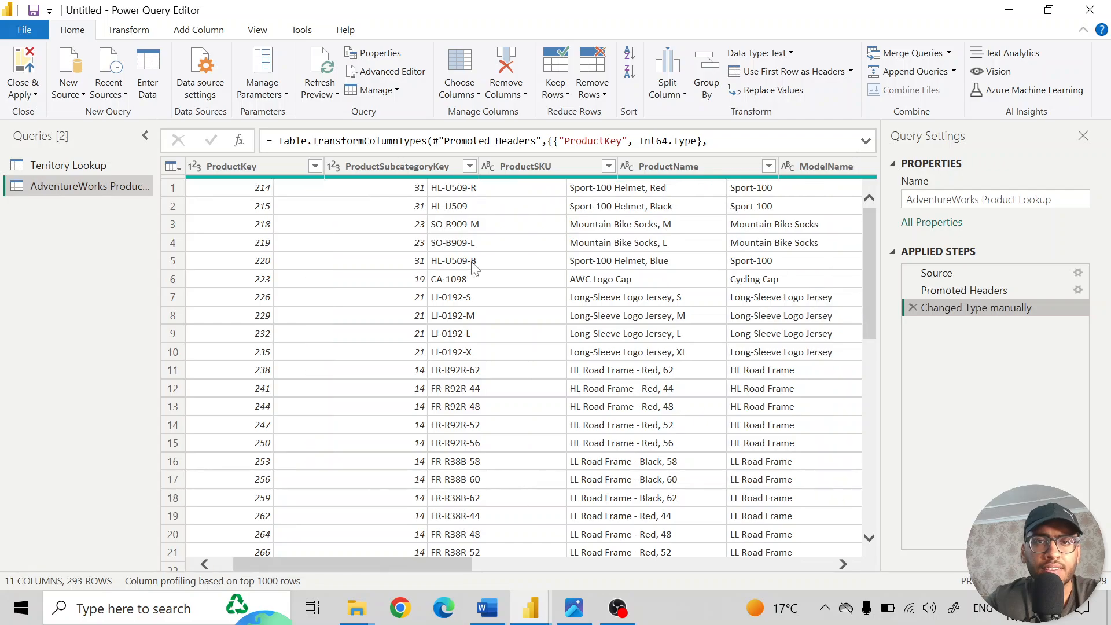
scroll(474, 267, "right", 10)
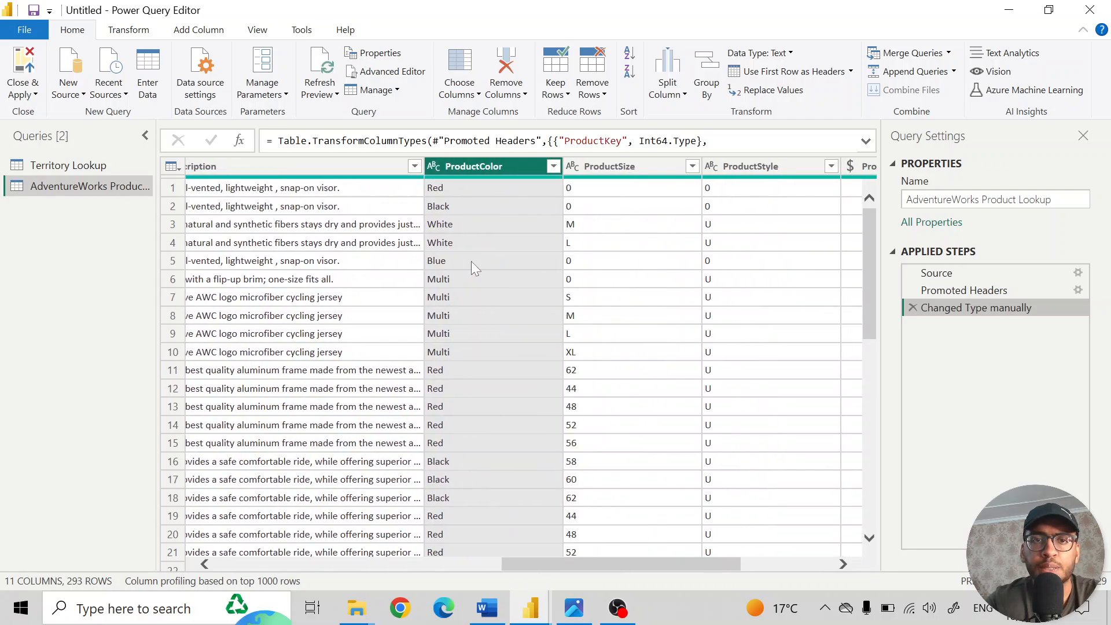
scroll(471, 261, "right", 3)
left_click(429, 166)
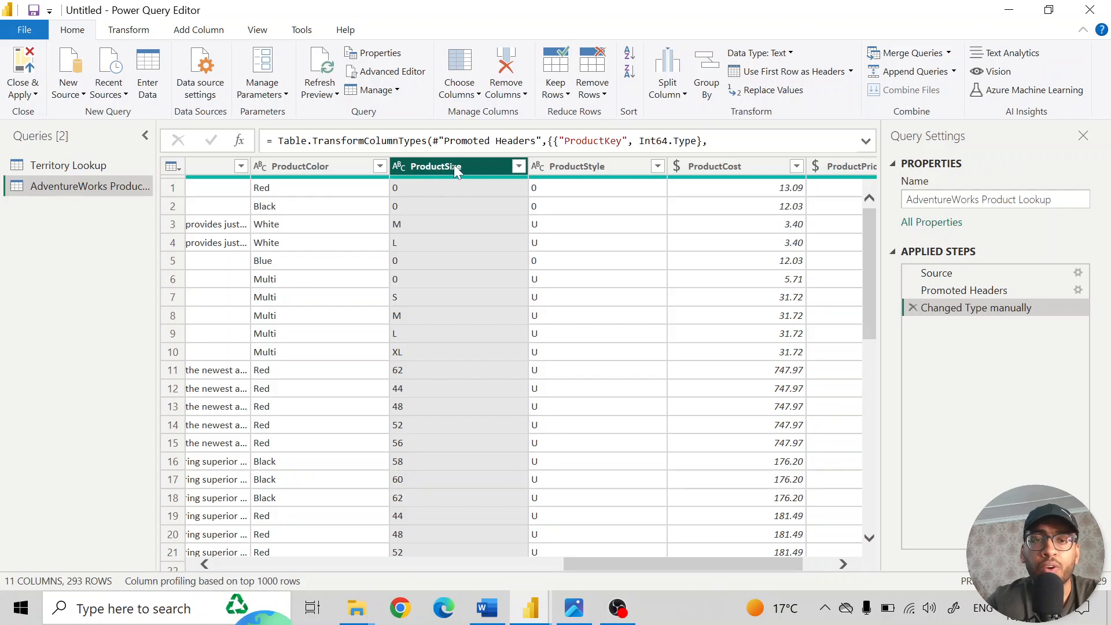
right_click(456, 169)
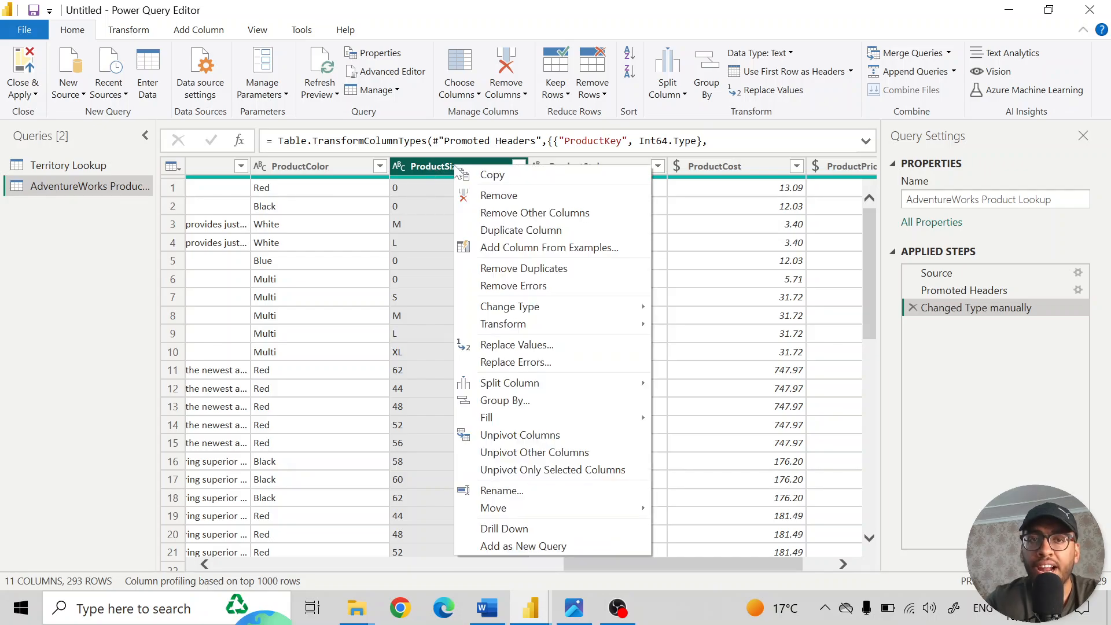
left_click(502, 199)
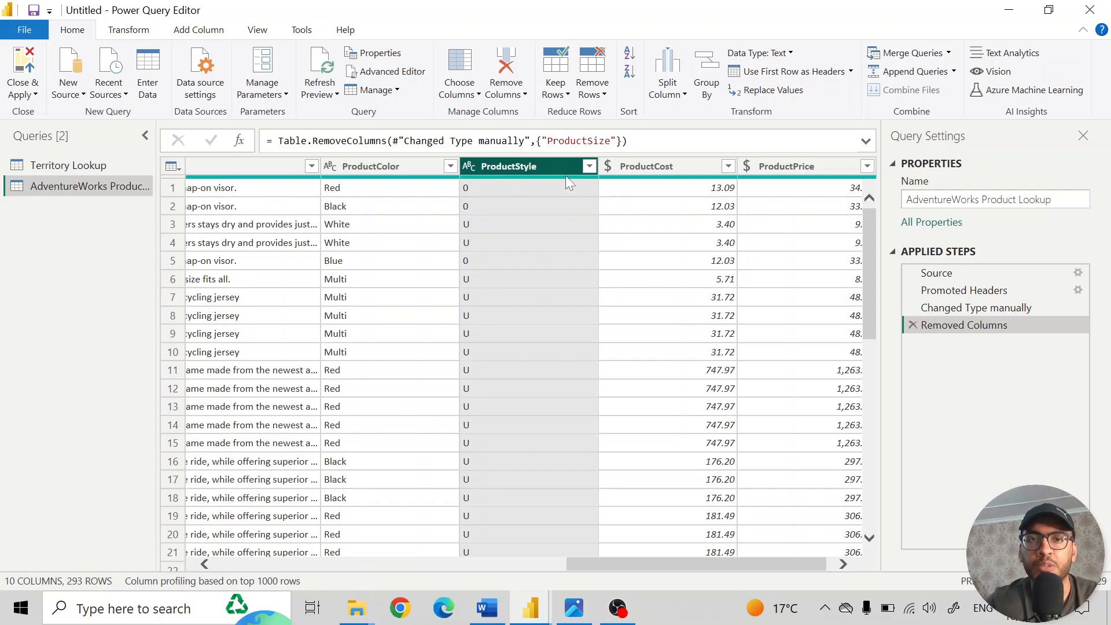
left_click(914, 325)
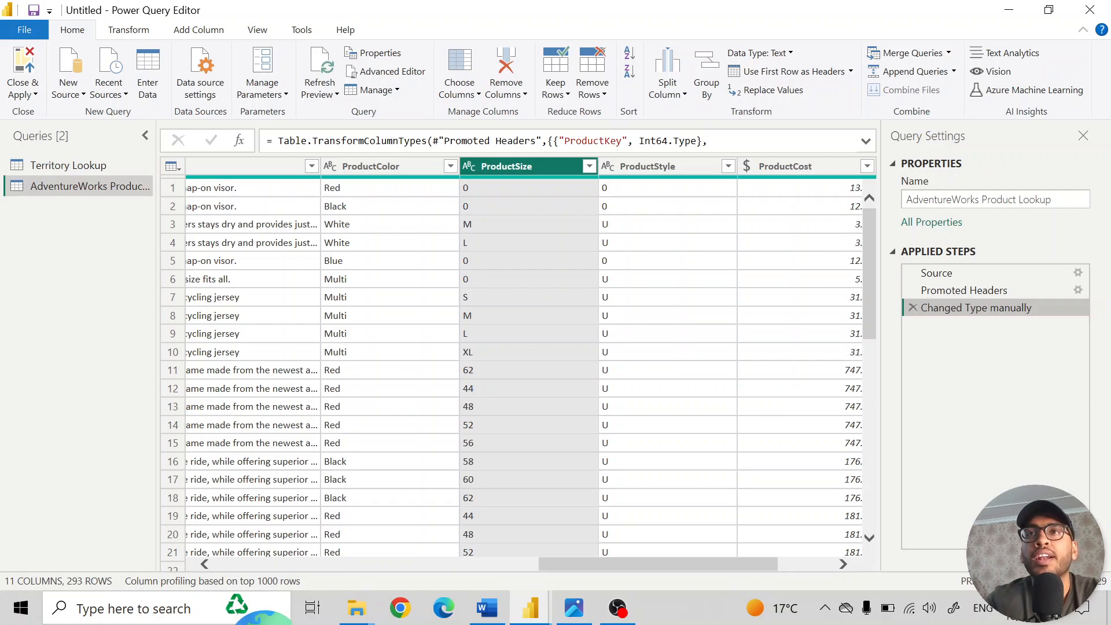
- Add a column that extracts the text before the "-" delimiter from the ProductSKU column
key("alt+Tab")
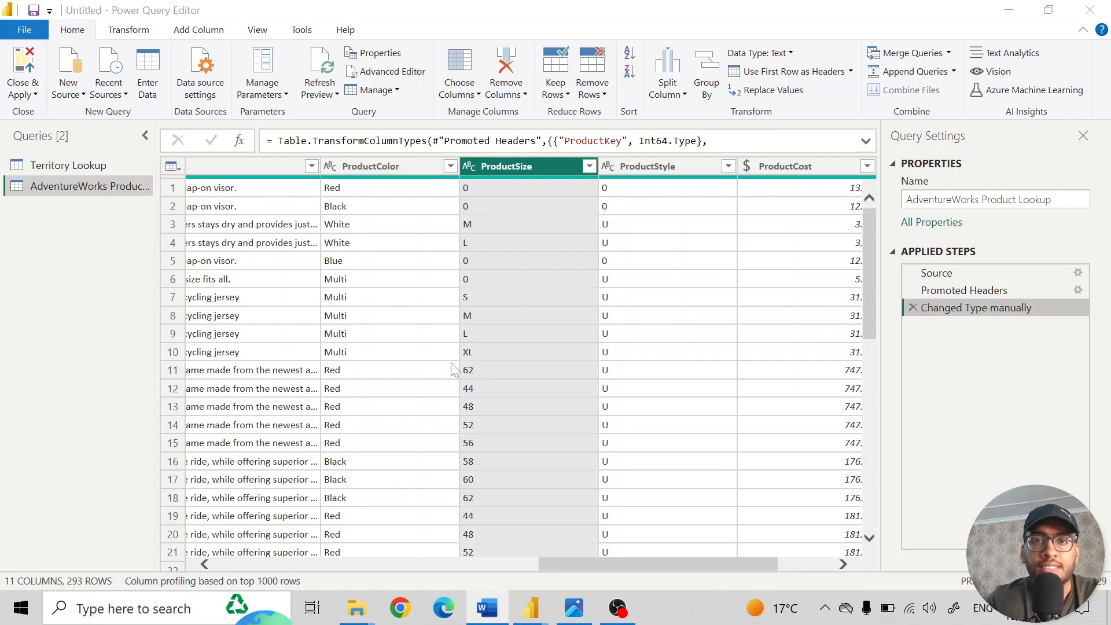
scroll(431, 318, "left", 5)
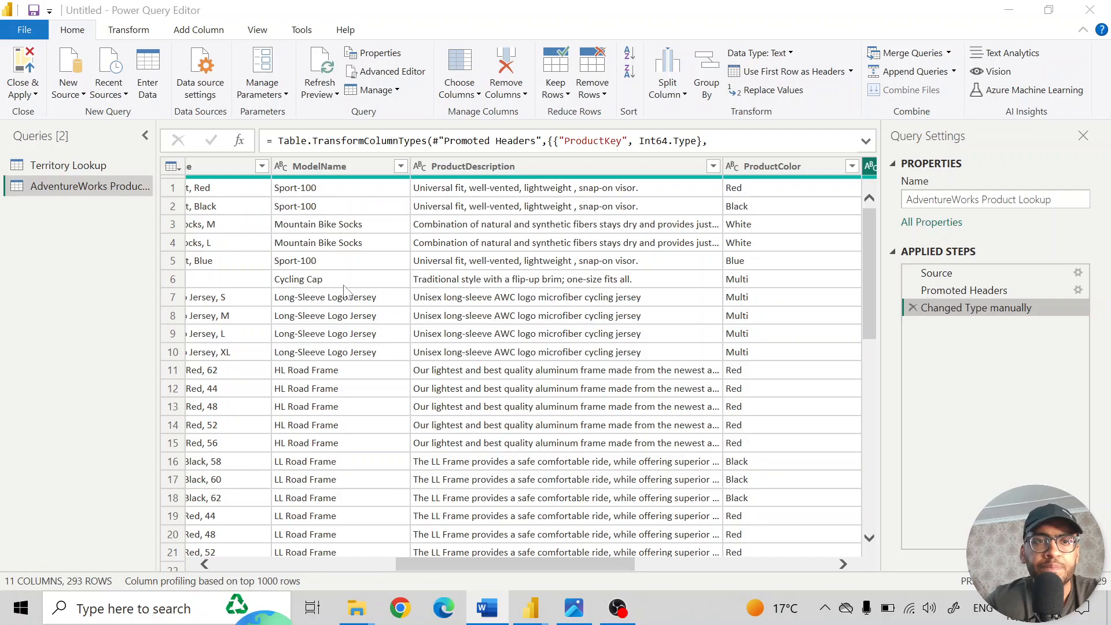
left_click_drag(408, 563, 255, 559)
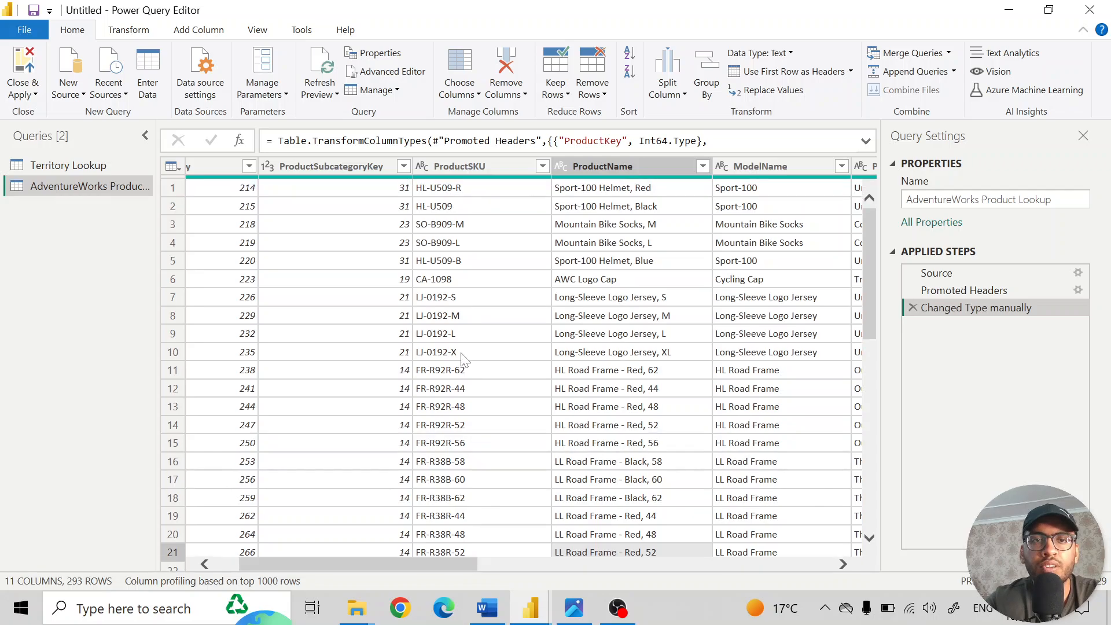
left_click(470, 169)
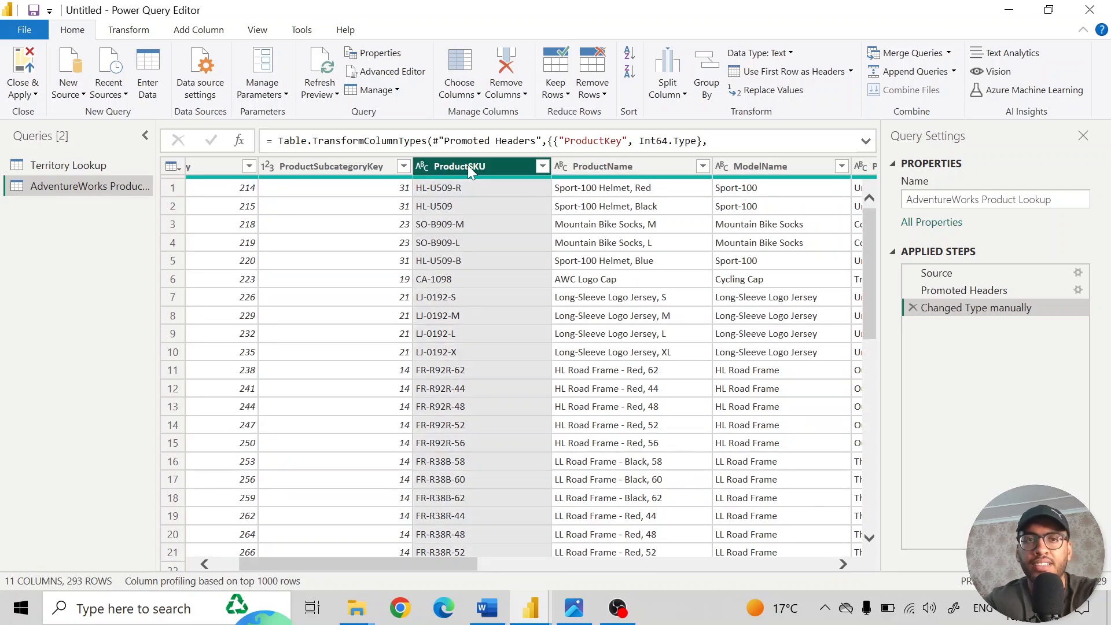
left_click(202, 32)
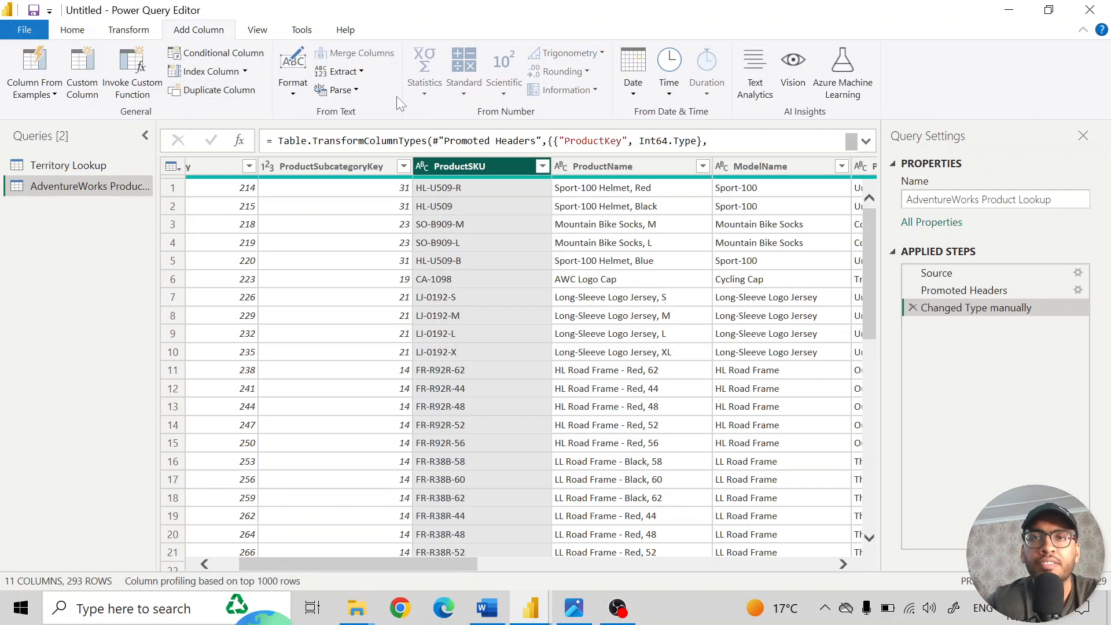
left_click(359, 73)
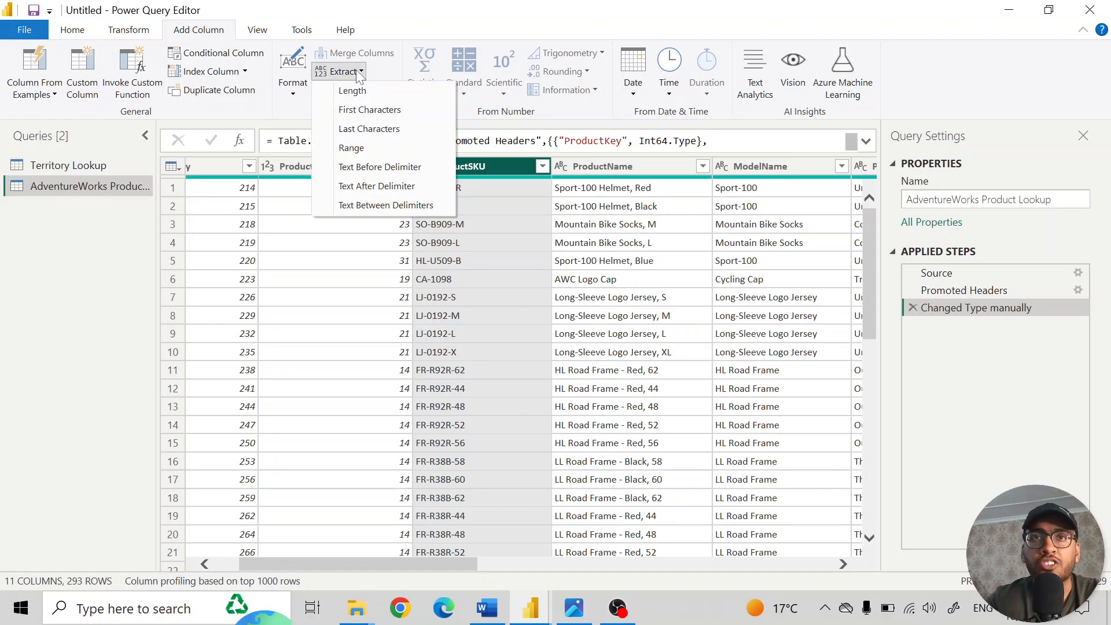
left_click(390, 173)
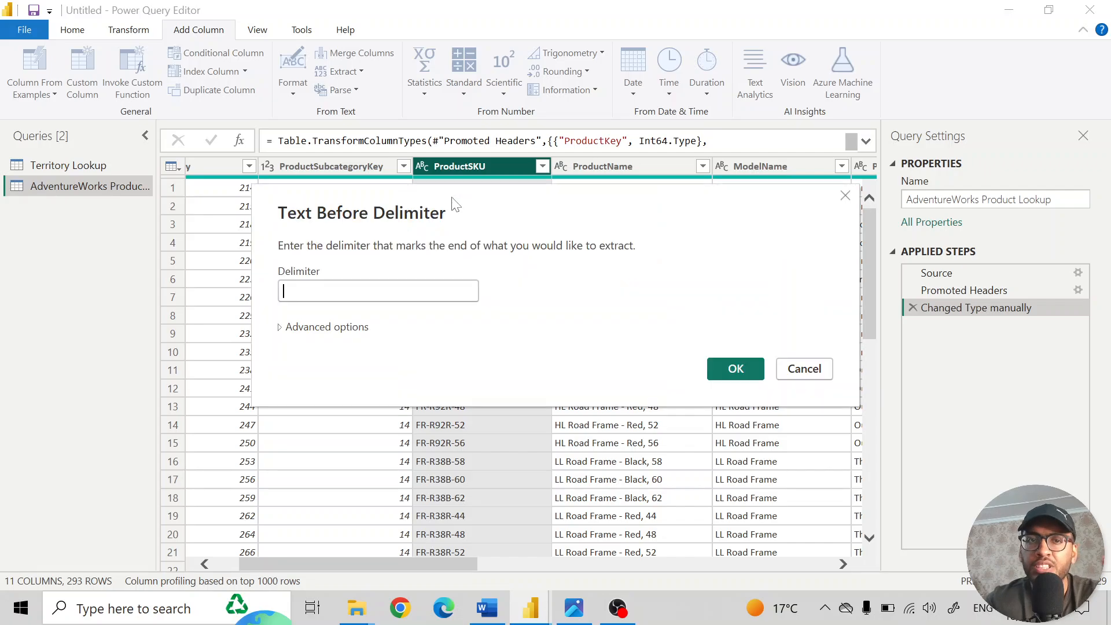
left_click_drag(443, 160, 713, 270)
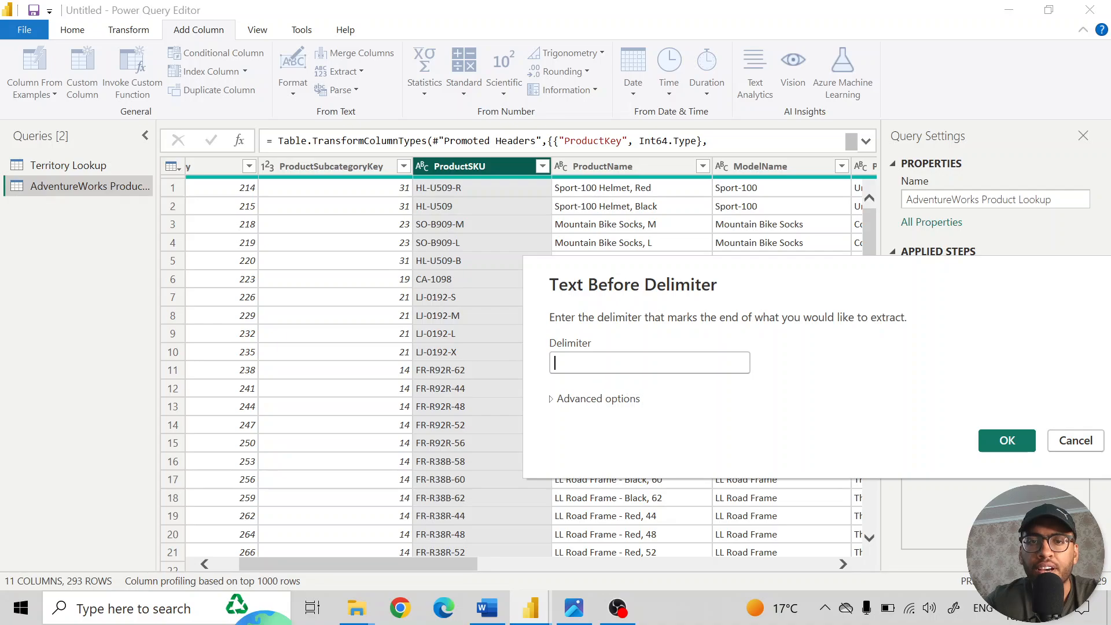
type("-")
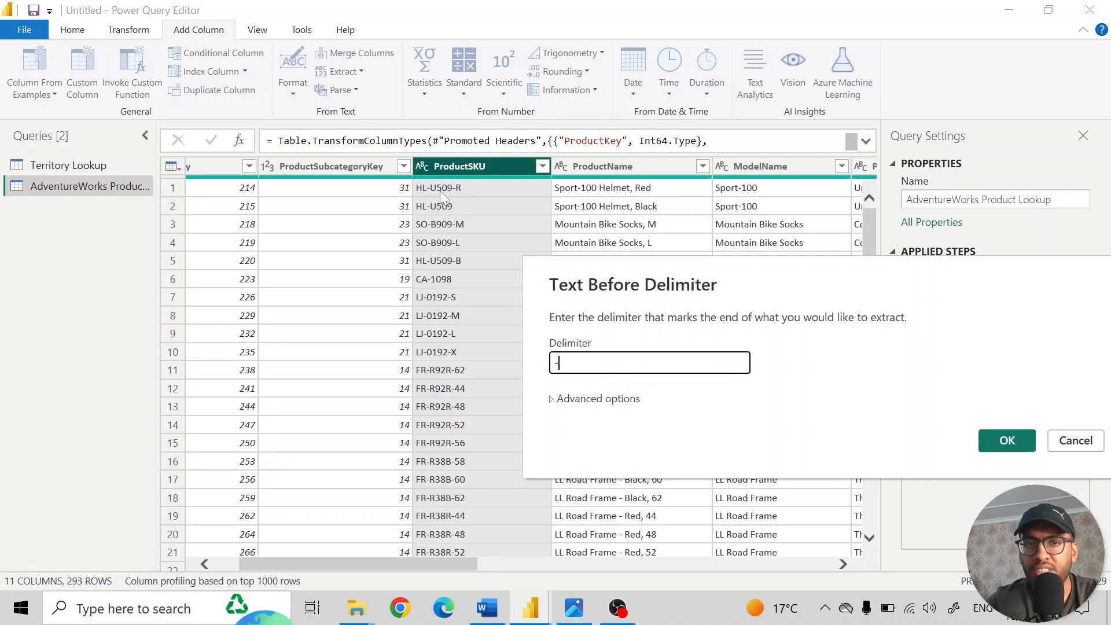
left_click(1018, 447)
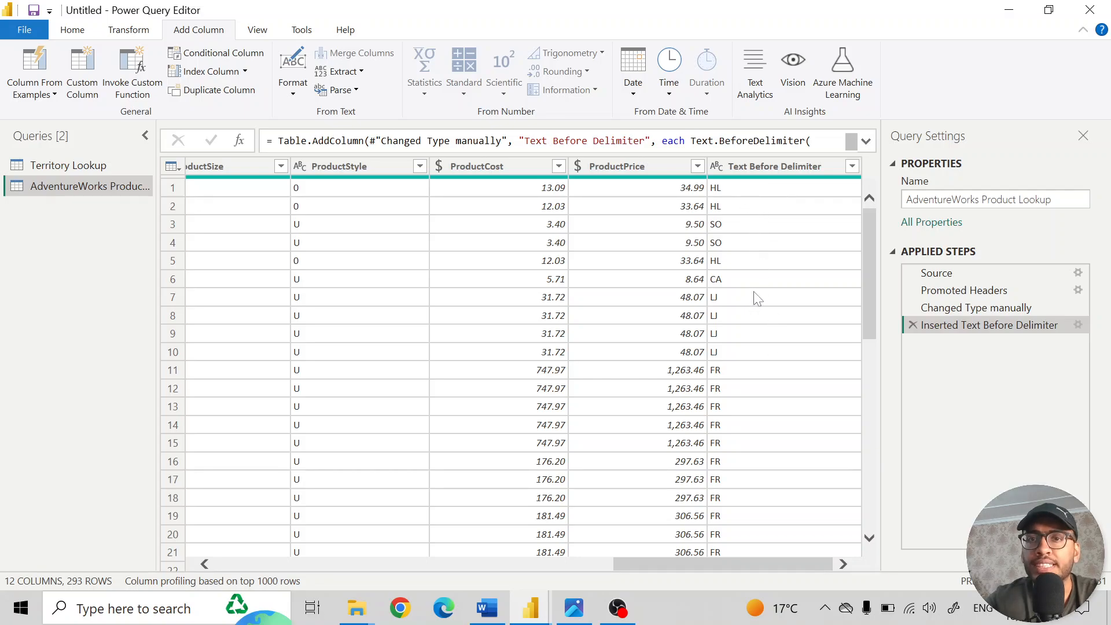
- Rename the newly extracted Text Before Delimiter column to "SKU Type"
double_click(762, 171)
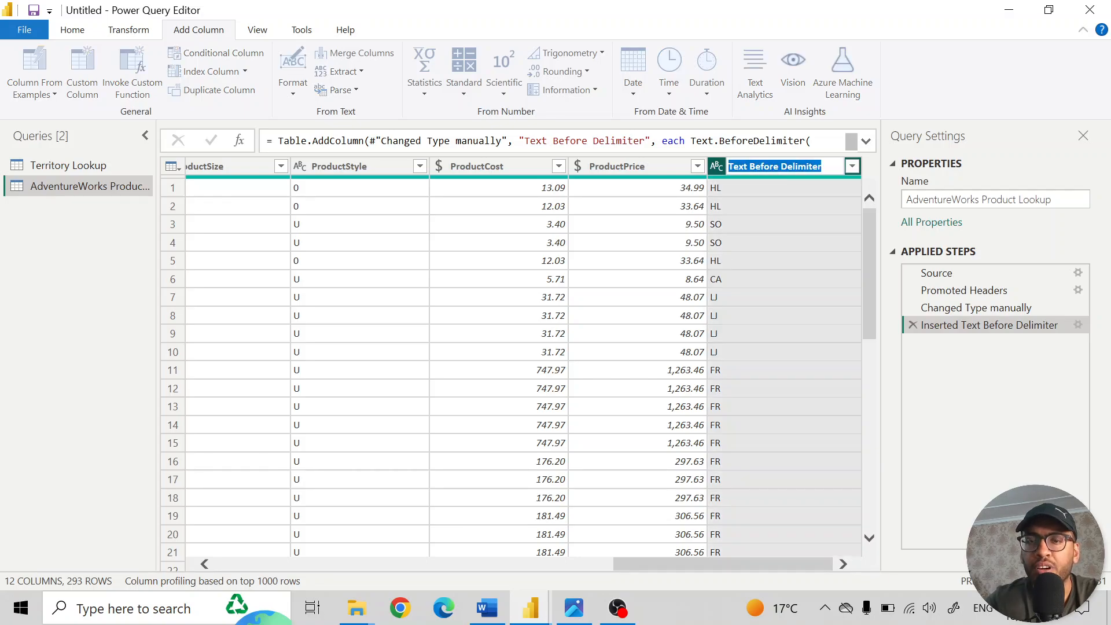
type("SKU")
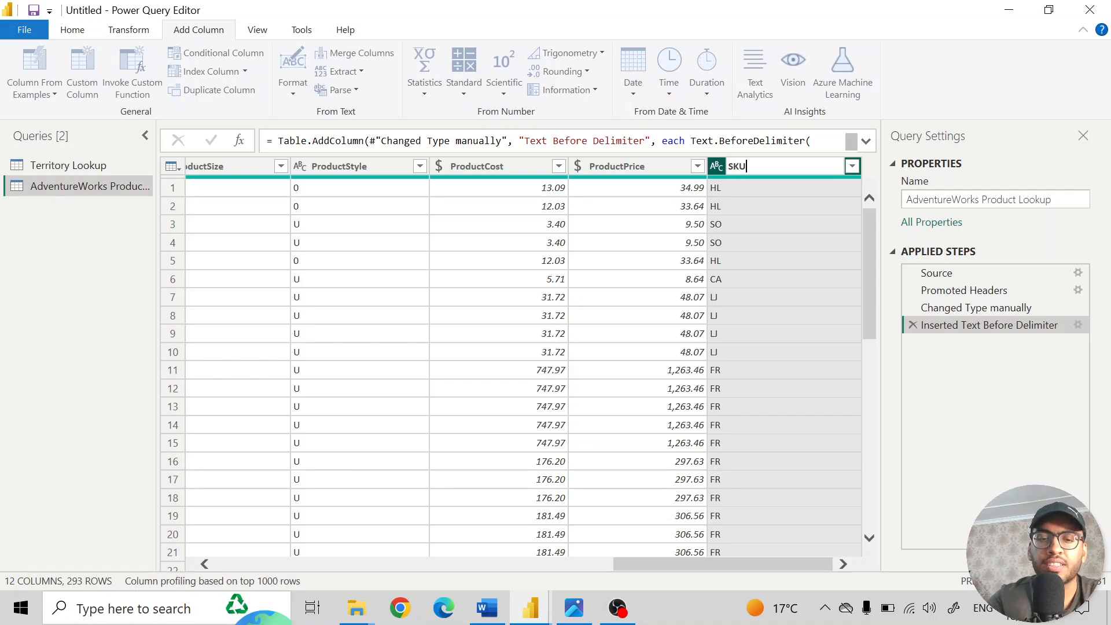
type(" Type")
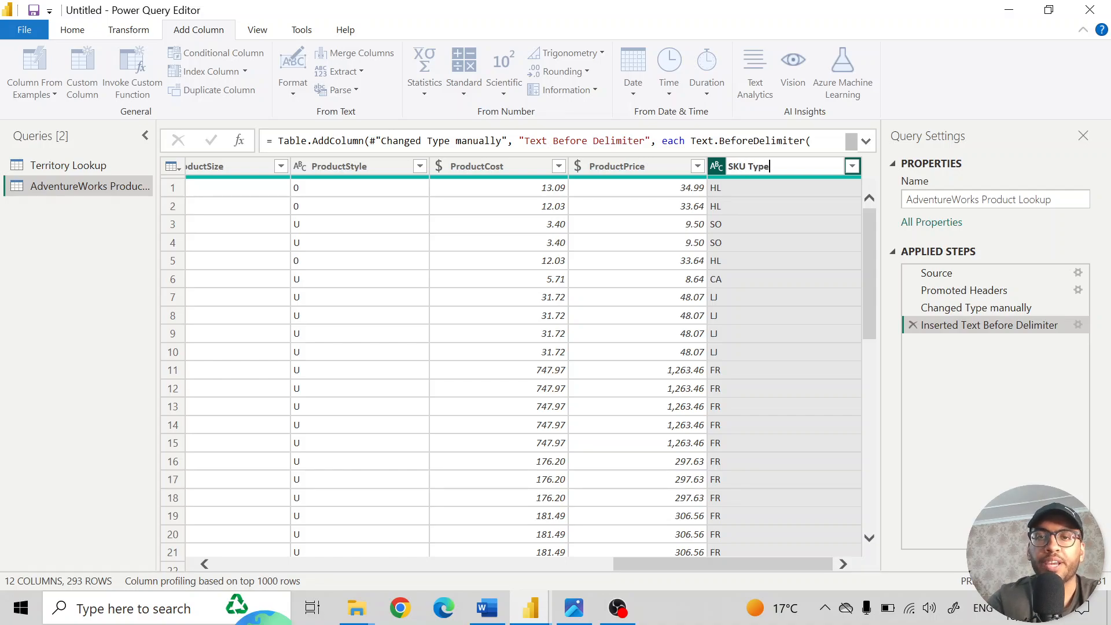
key("Return")
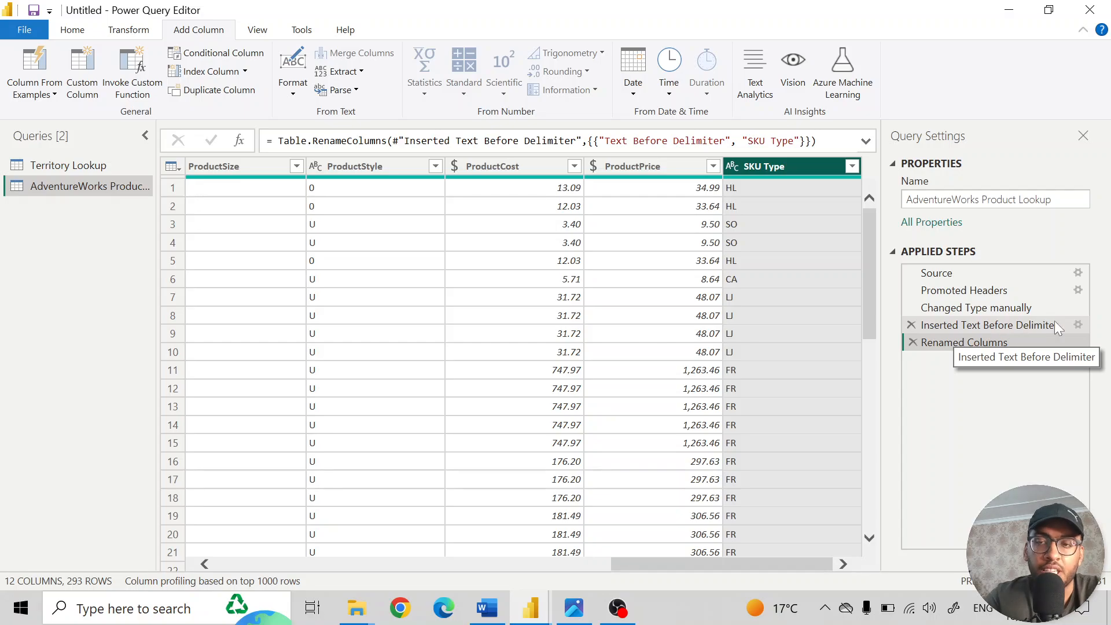
- Edit the Inserted Text Before Delimiter step to skip 1 delimiter from the start of the input, and check the extracted column
left_click(1078, 325)
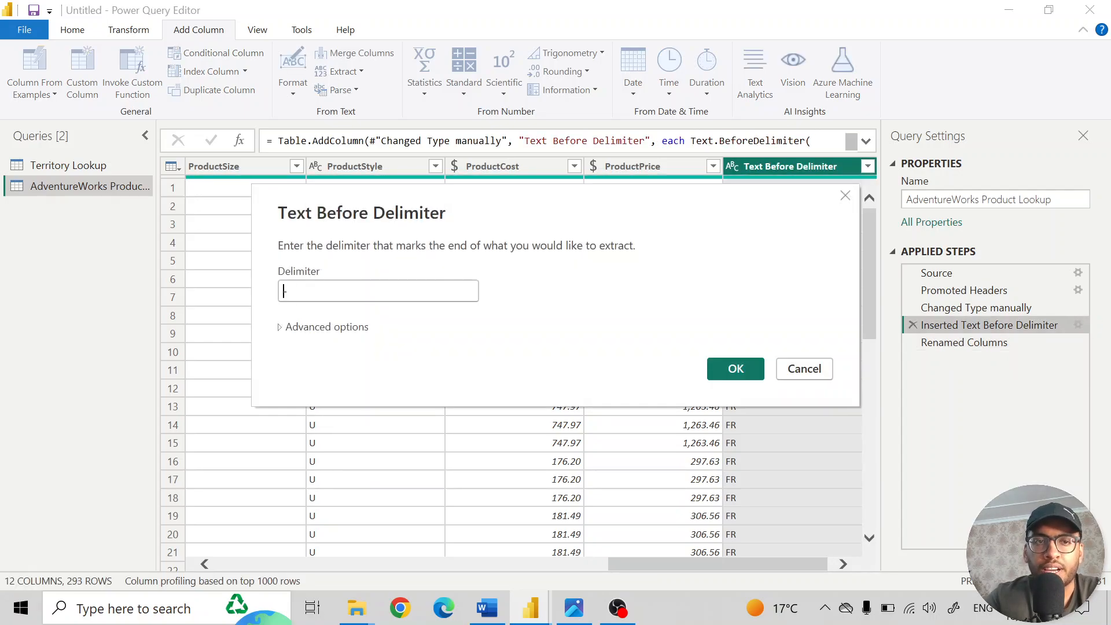
left_click(281, 327)
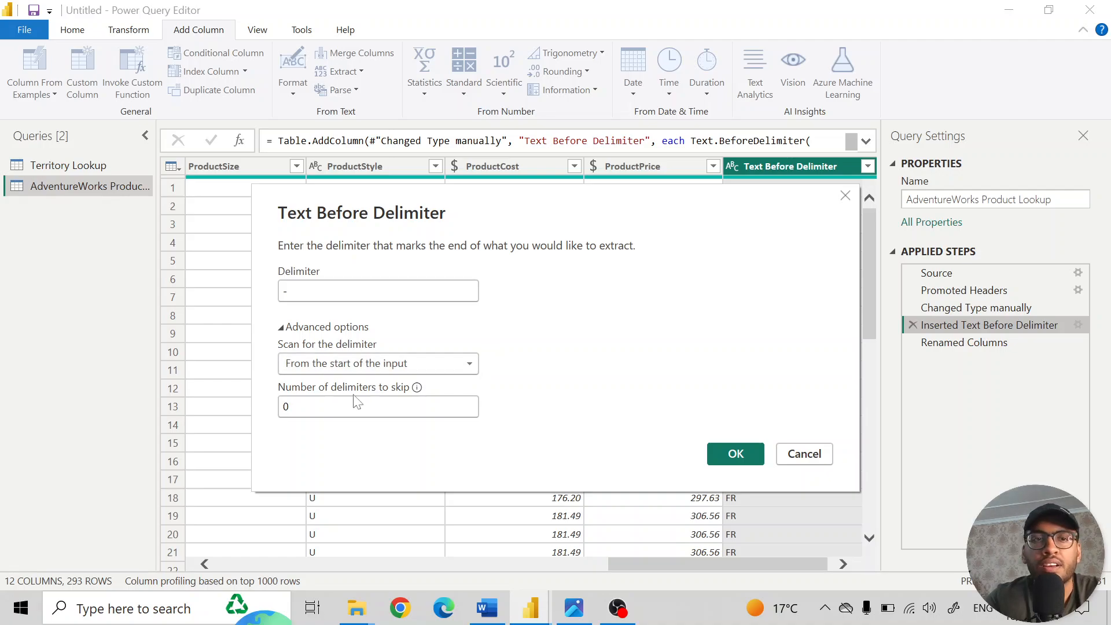
double_click(282, 407)
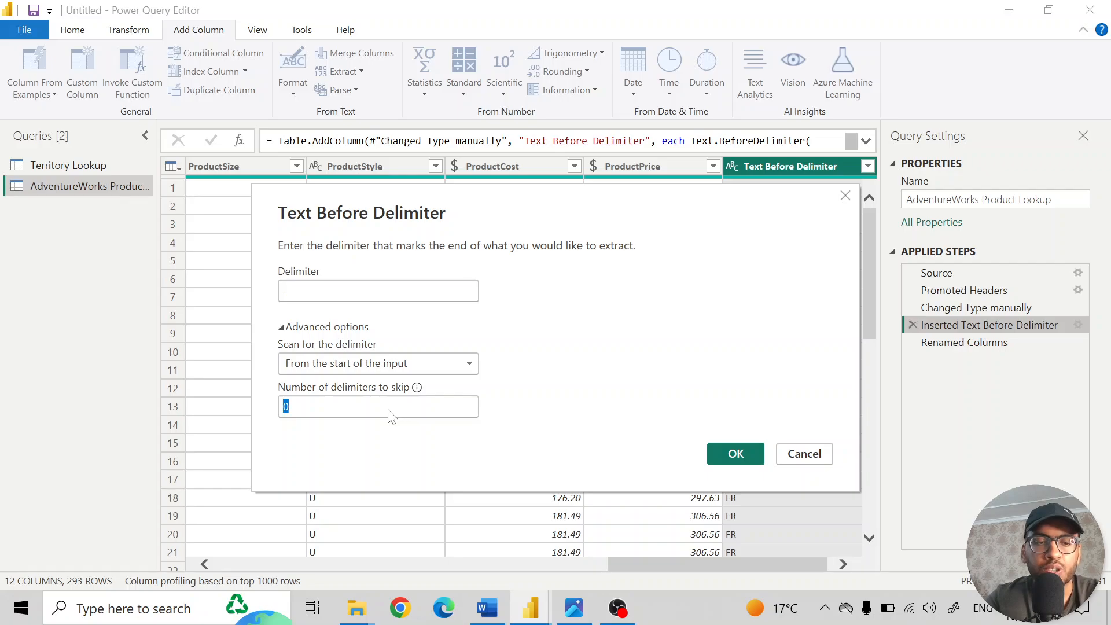
type("1")
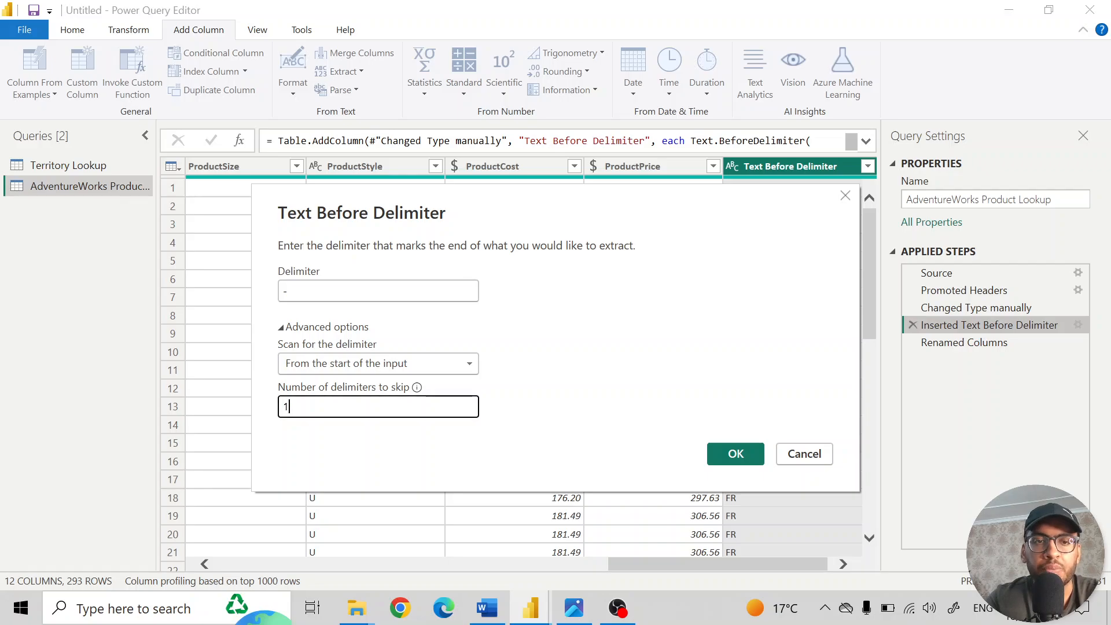
left_click(736, 454)
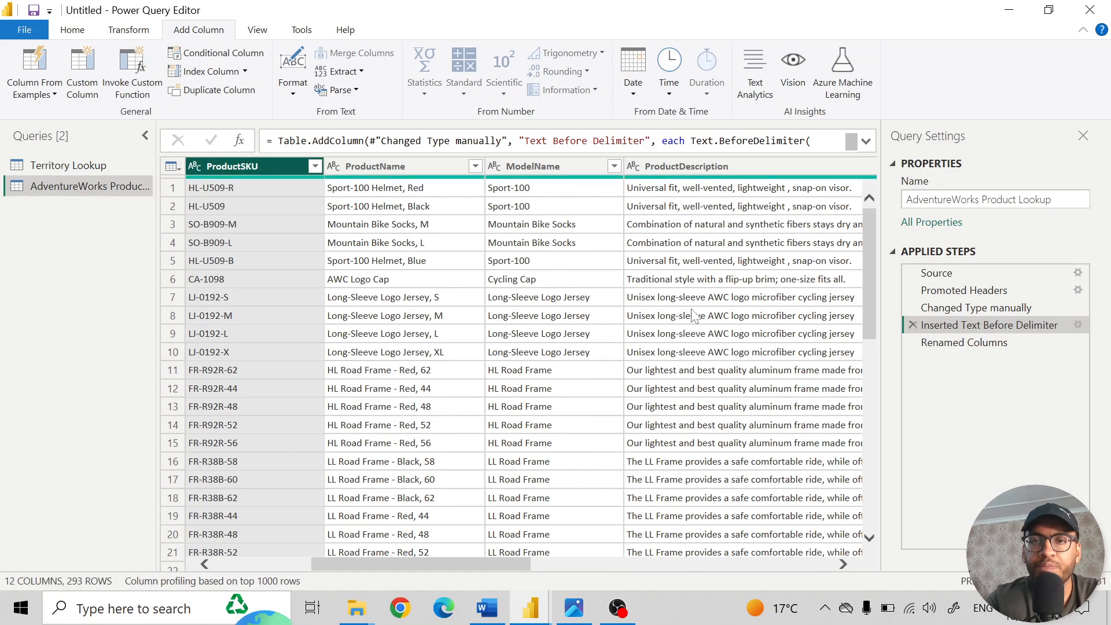
scroll(694, 317, "right", 1)
scroll(694, 317, "right", 5)
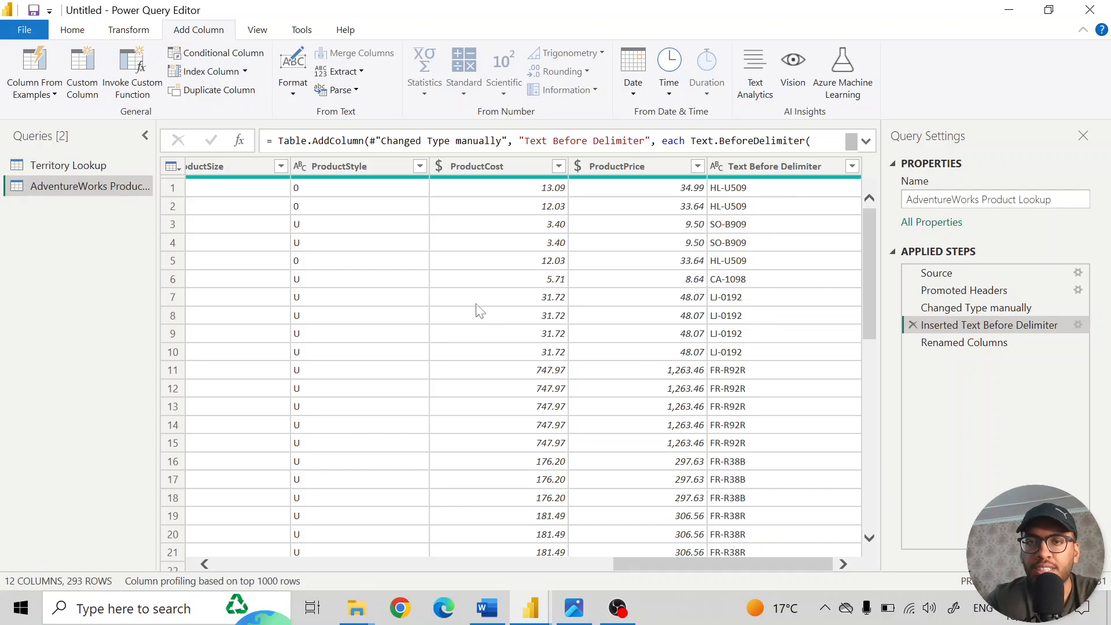
- Try to rename the Text Before Delimiter column to "SKU Type" as a step inserted after Inserted Text Before Delimiter
scroll(453, 229, "left", 6)
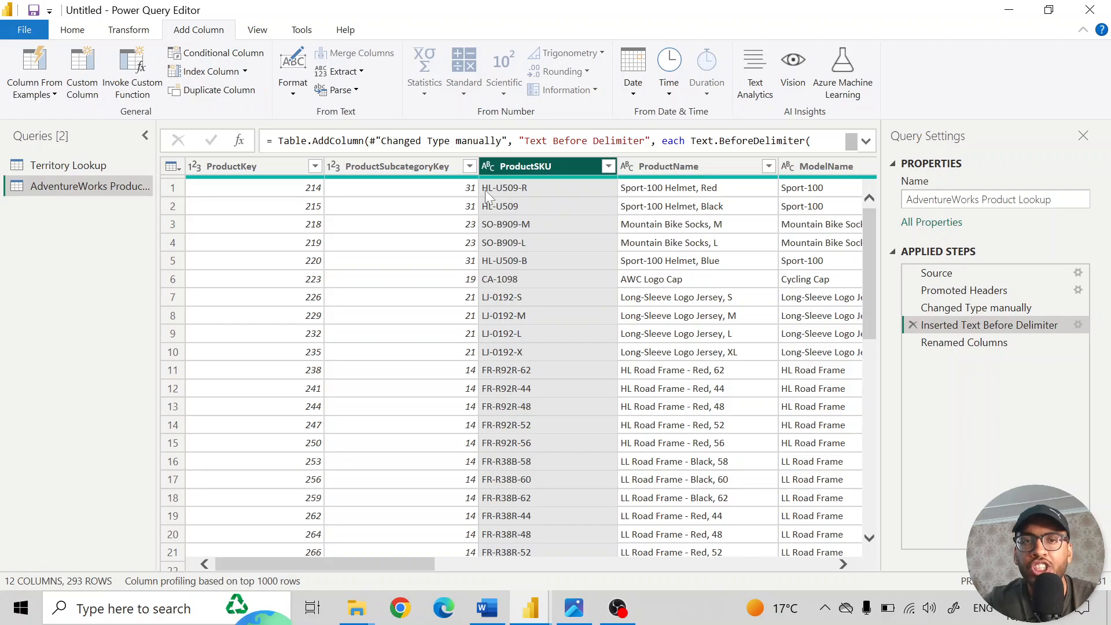
scroll(752, 239, "right", 15)
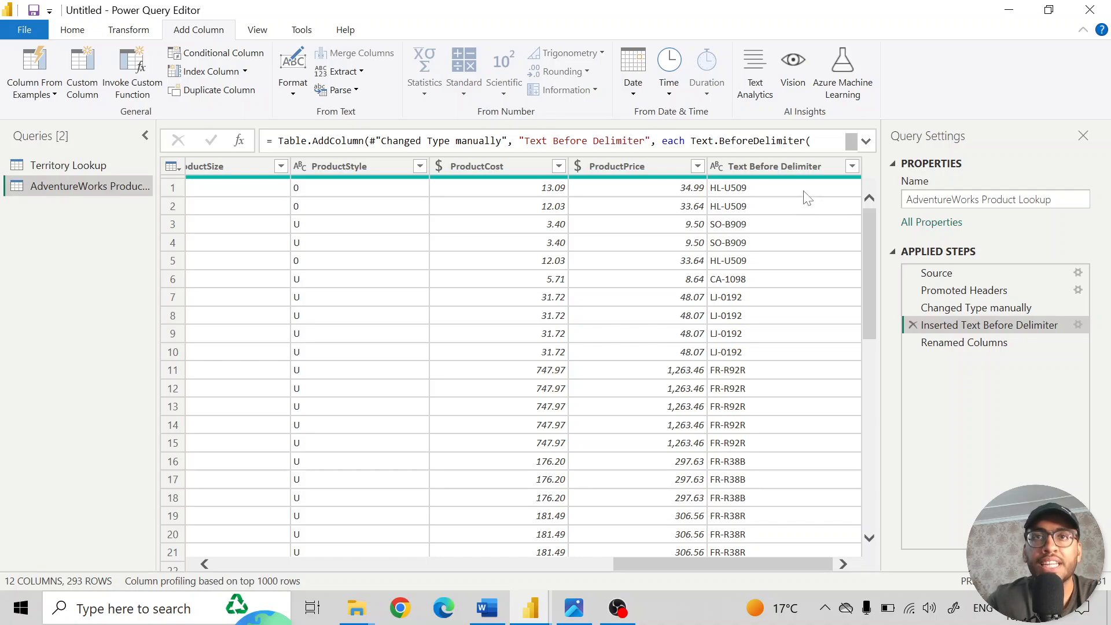
double_click(790, 166)
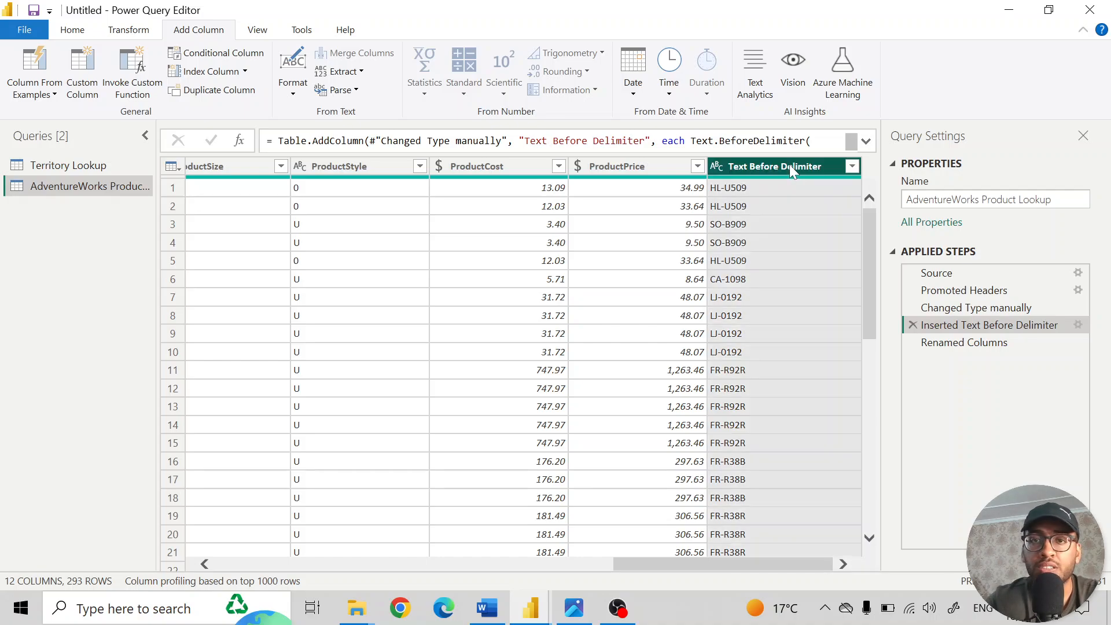
type("Extra")
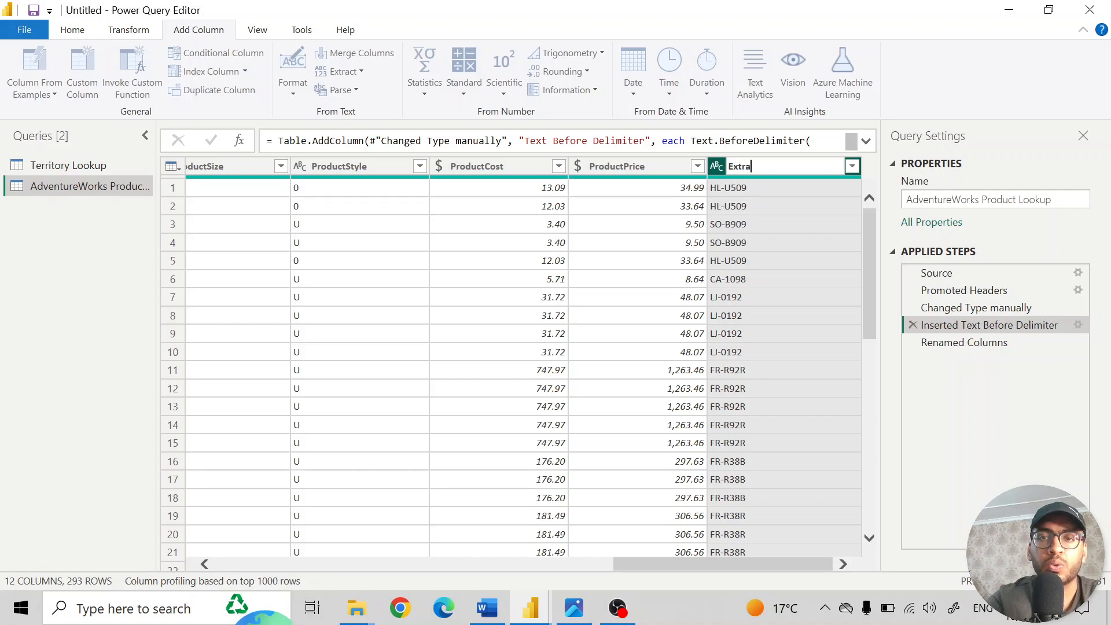
type("ct")
key("Return")
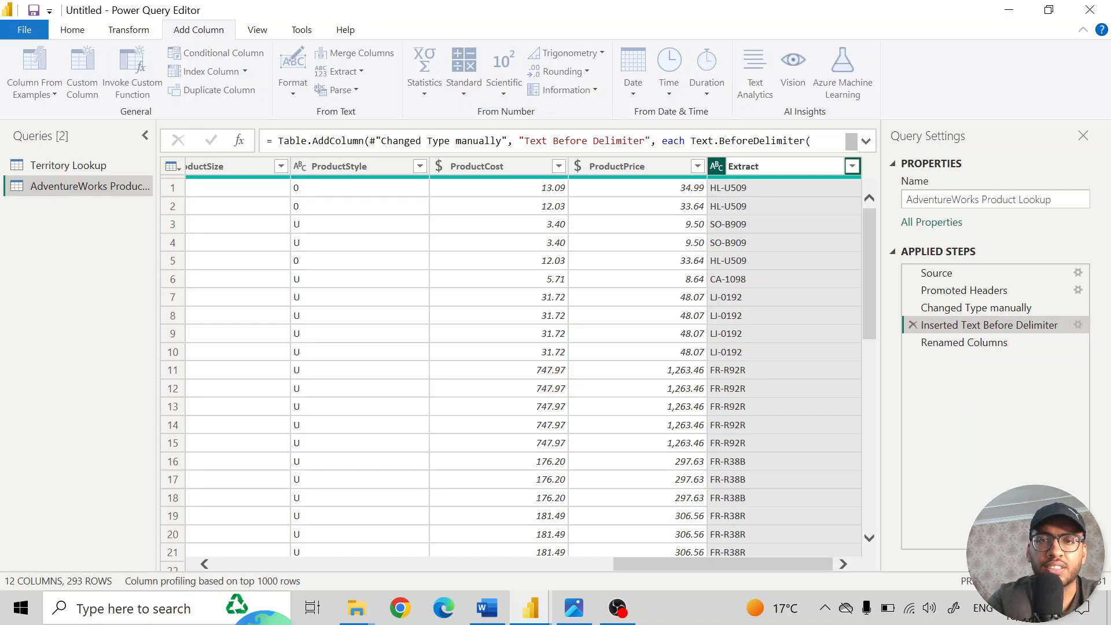
type("ed Colu")
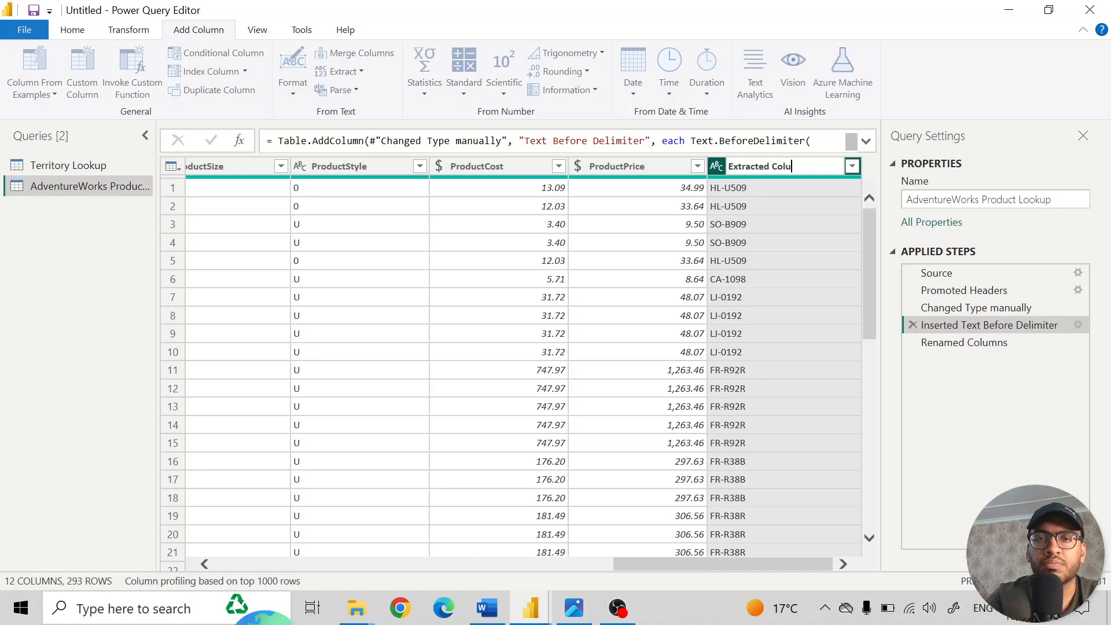
type("m")
key("ctrl+a")
type("SKU")
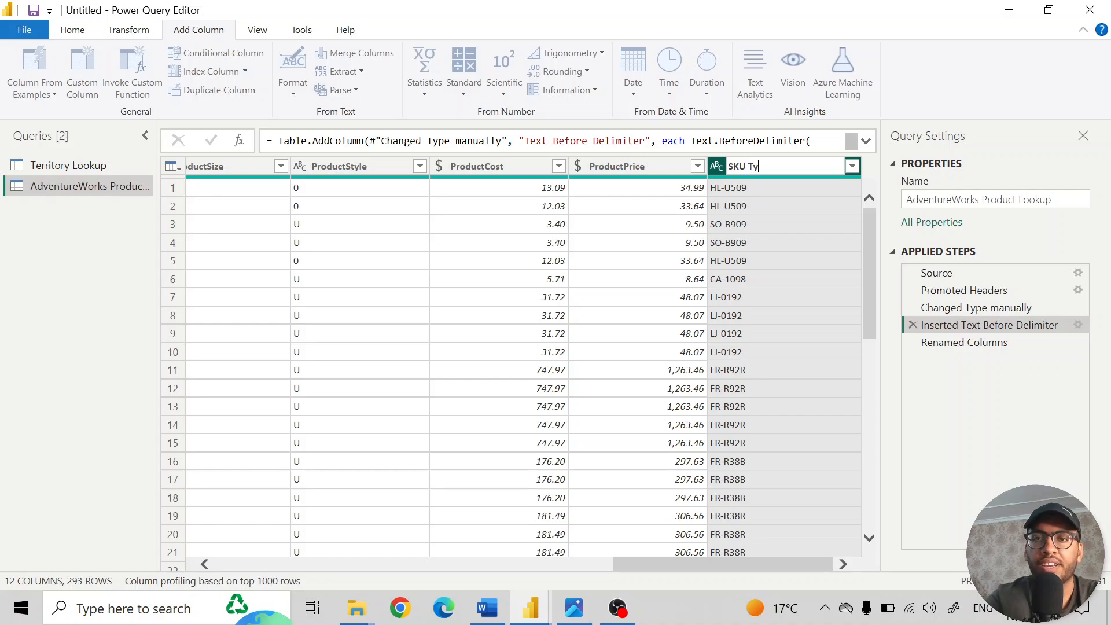
type(" Type")
key("Return")
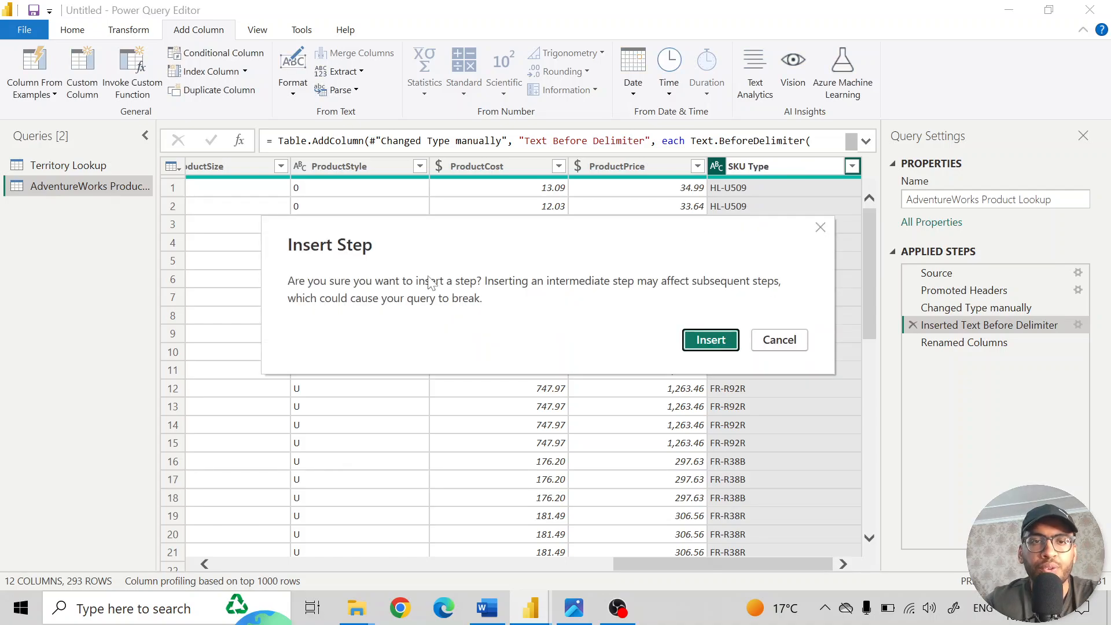
left_click(730, 344)
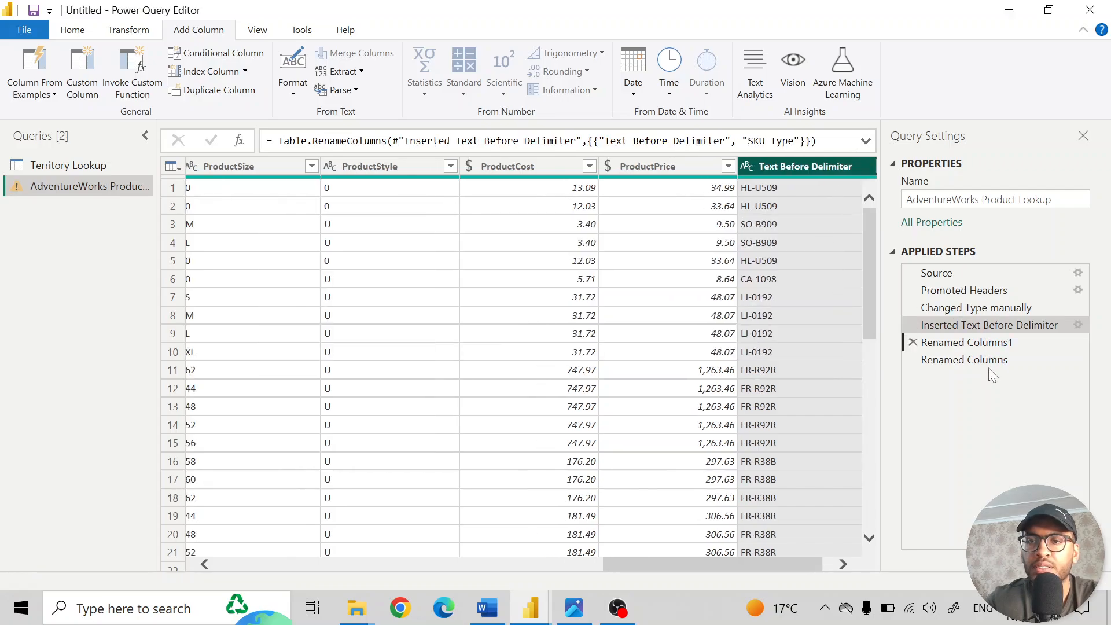
- Delete the inserted Renamed Columns1 step and compare the extracted column in the Inserted Text Before Delimiter and Renamed Columns steps
left_click(911, 342)
left_click(716, 341)
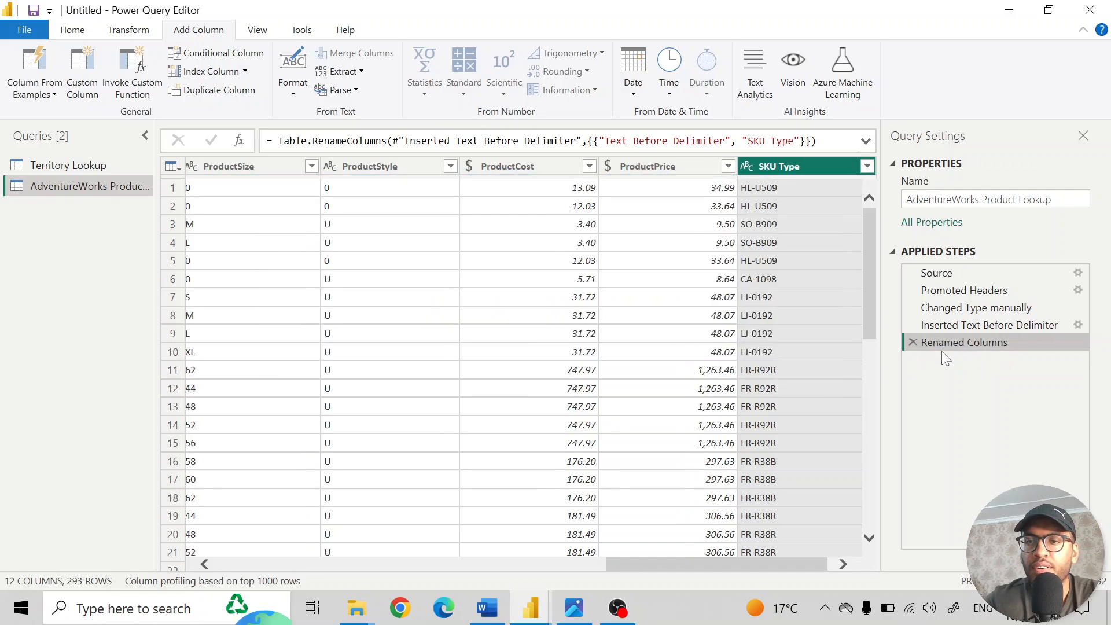
left_click(954, 324)
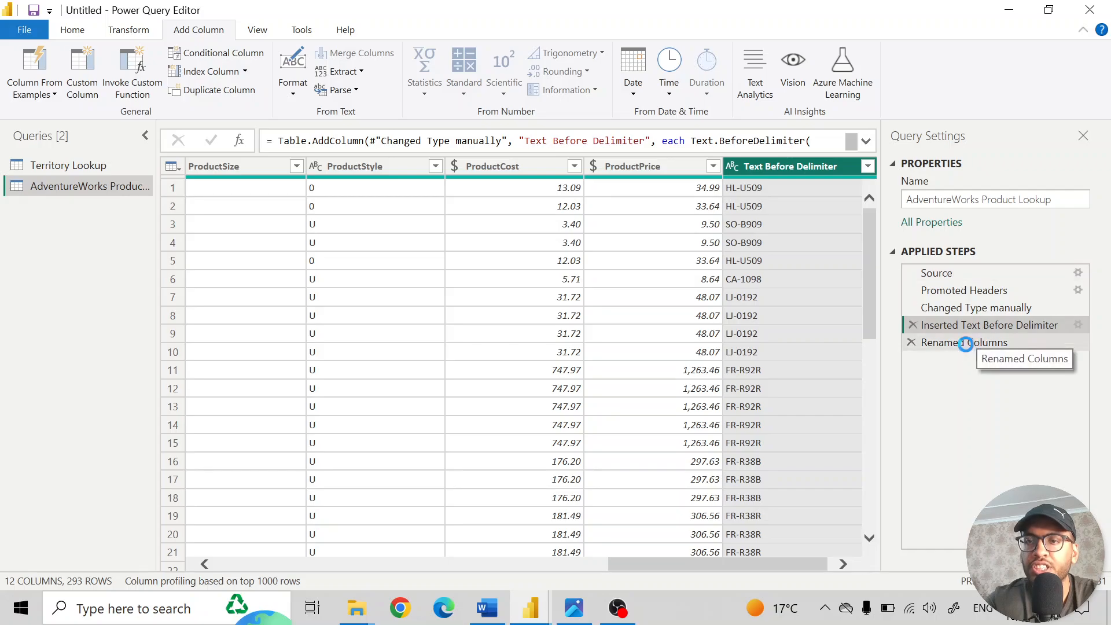
left_click(963, 342)
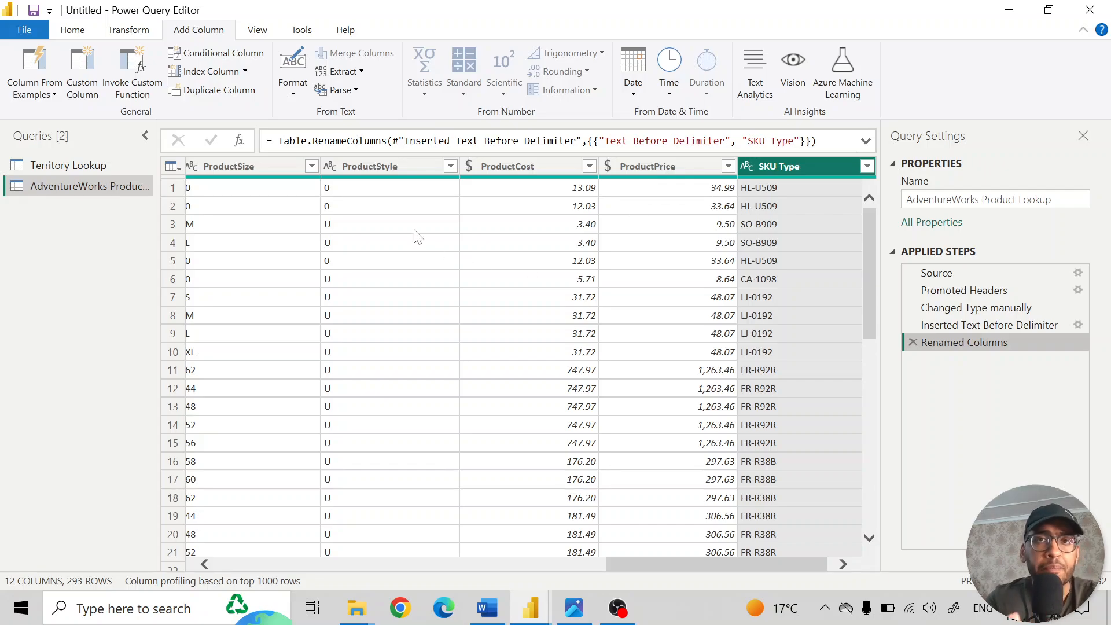
- Check the distinct values in the ProductStyle column without applying a filter
key("alt+Tab")
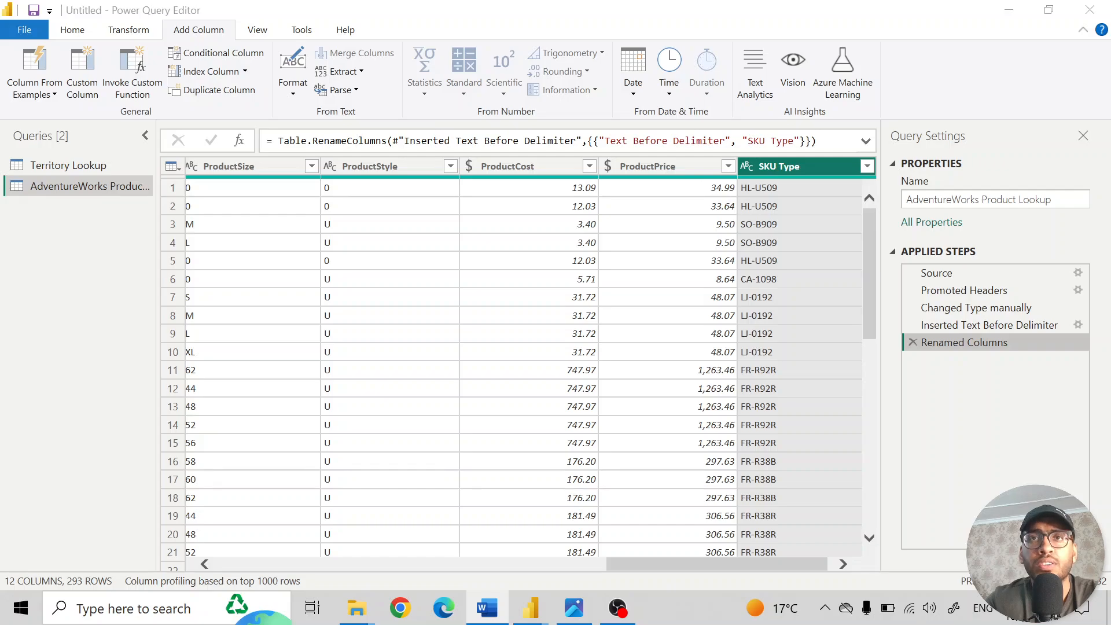
scroll(522, 374, "left", 3)
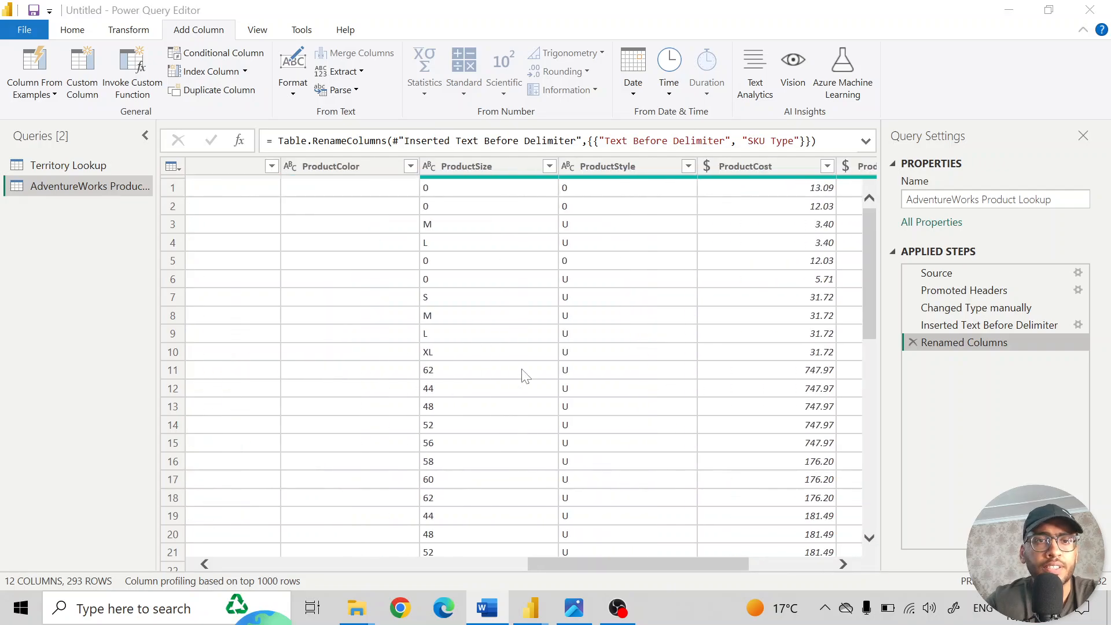
left_click(659, 167)
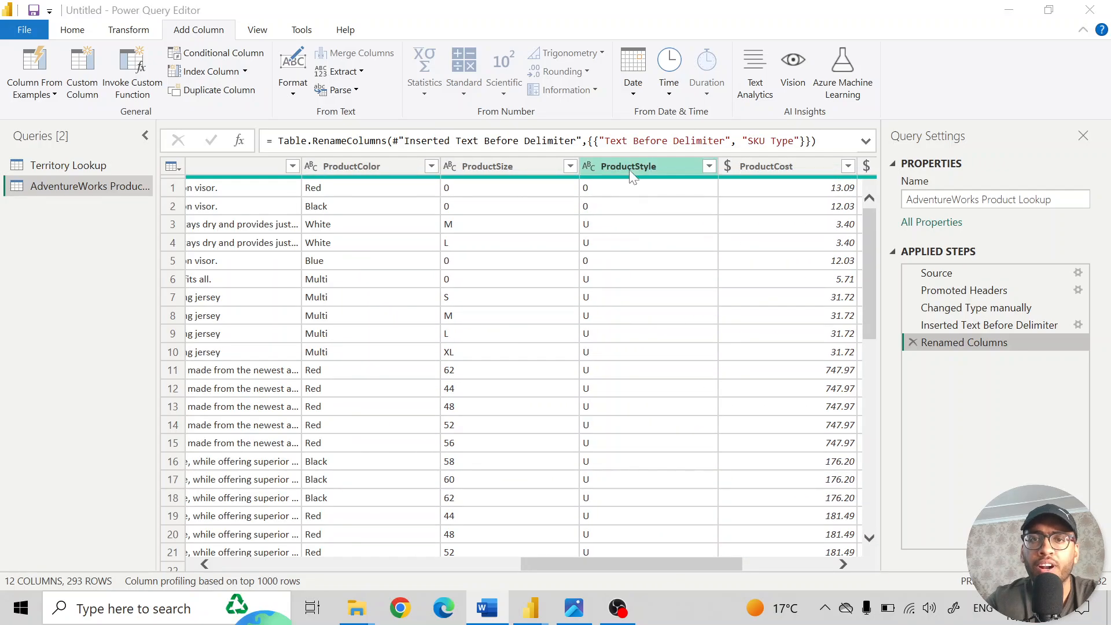
left_click(709, 167)
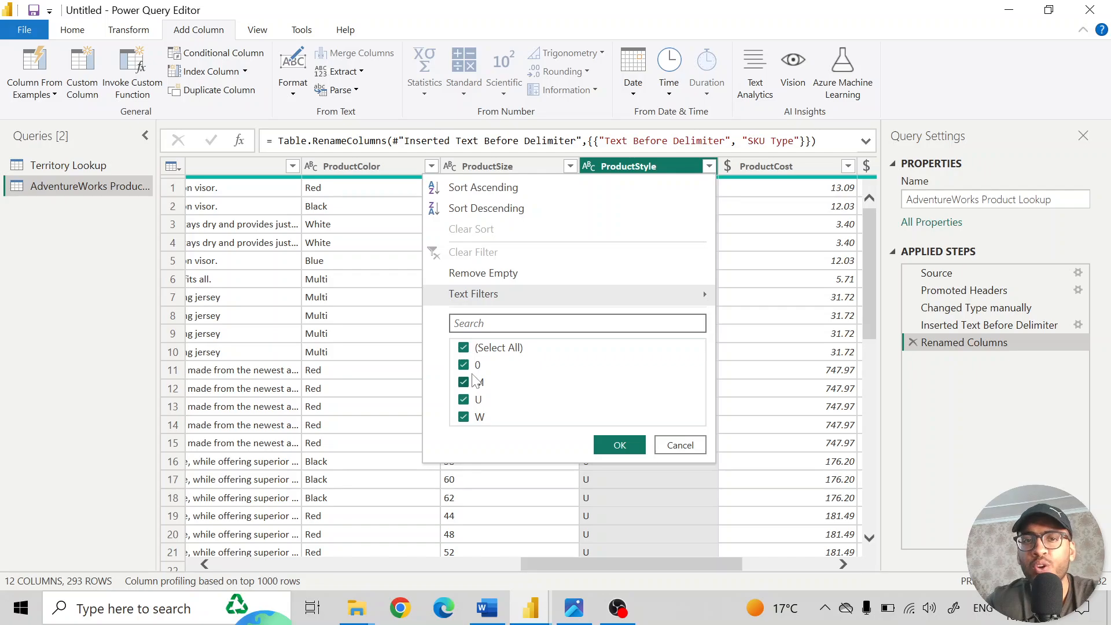
left_click(678, 449)
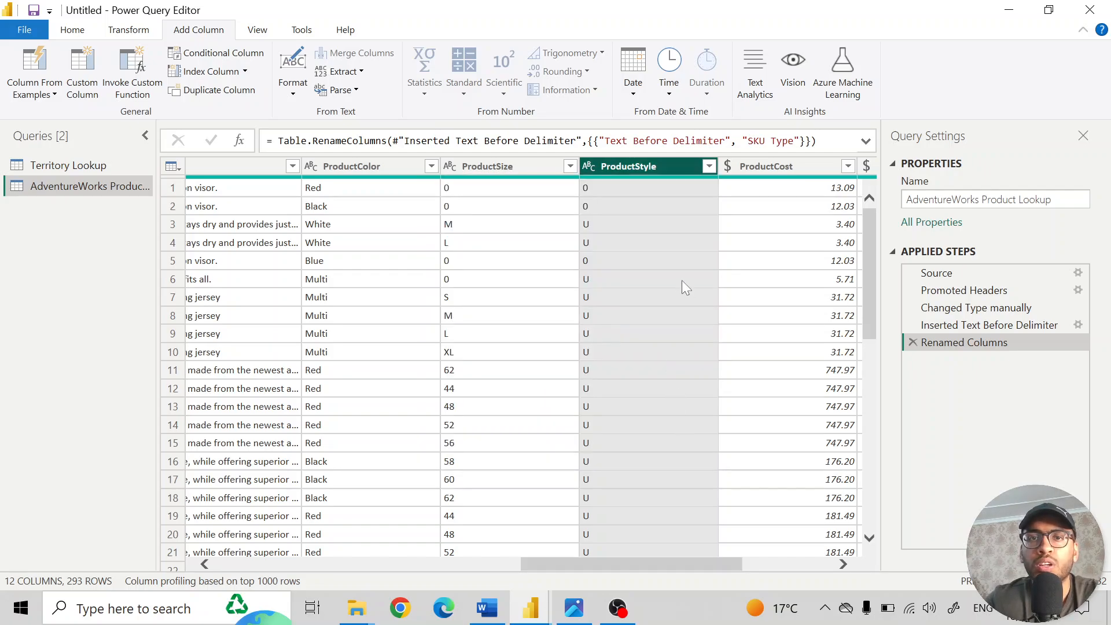
- Replace the value 0 with "NA" in the ProductStyle column and check the column's distinct values
left_click(130, 31)
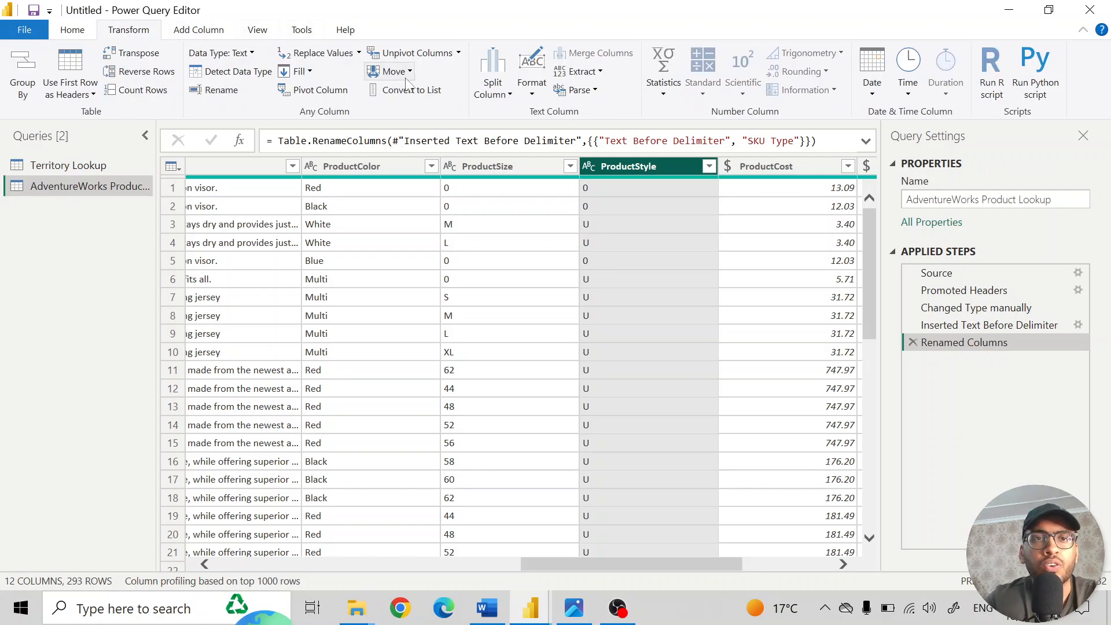
left_click(359, 53)
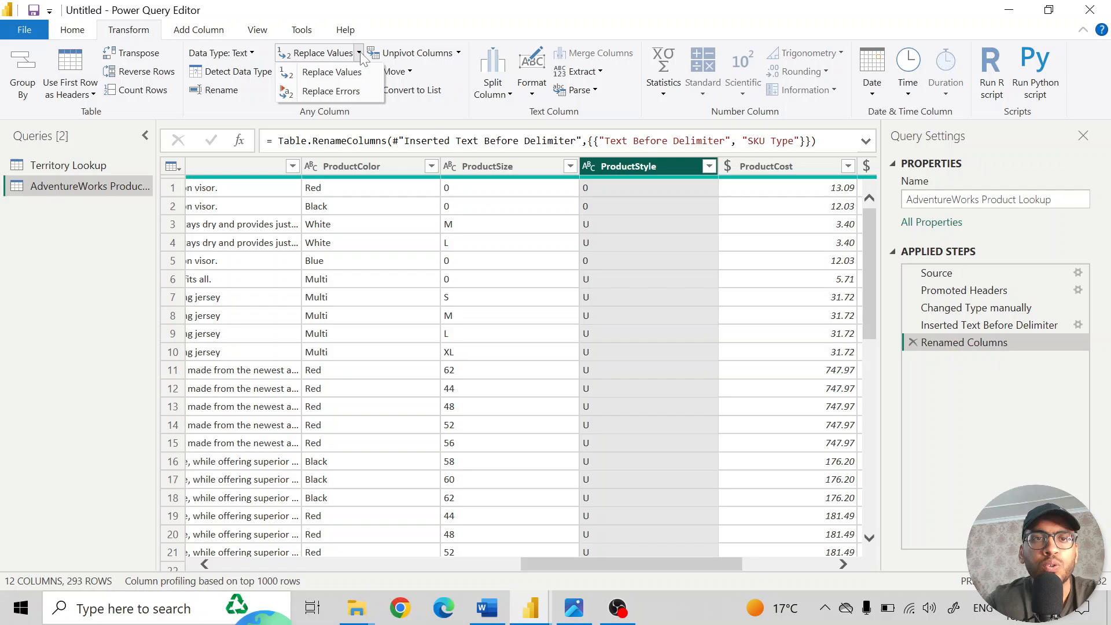
left_click(330, 73)
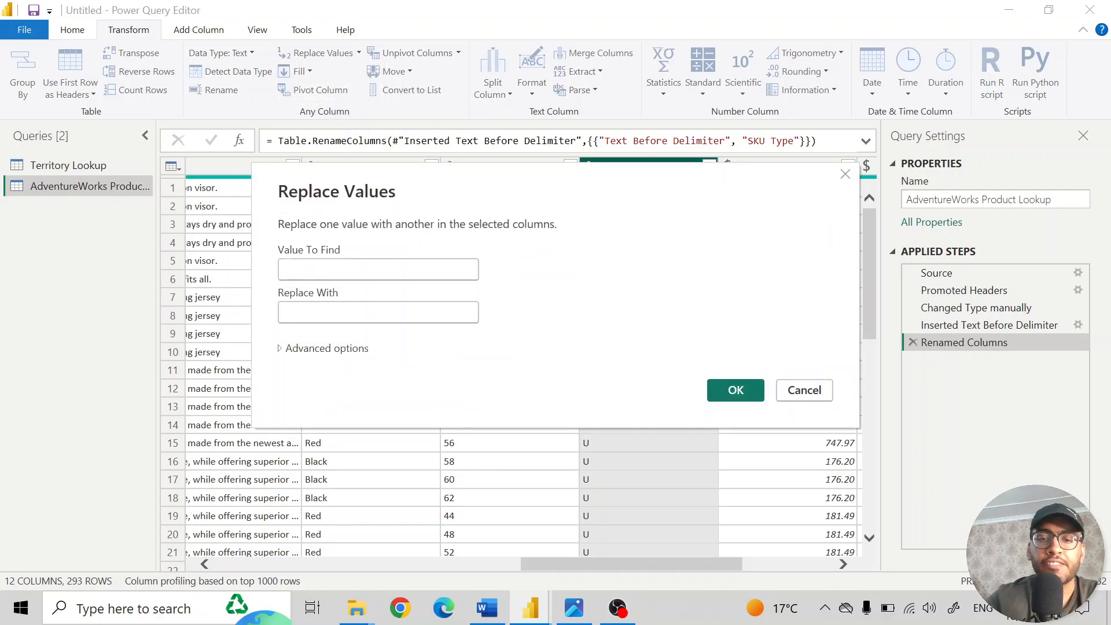
key("Tab")
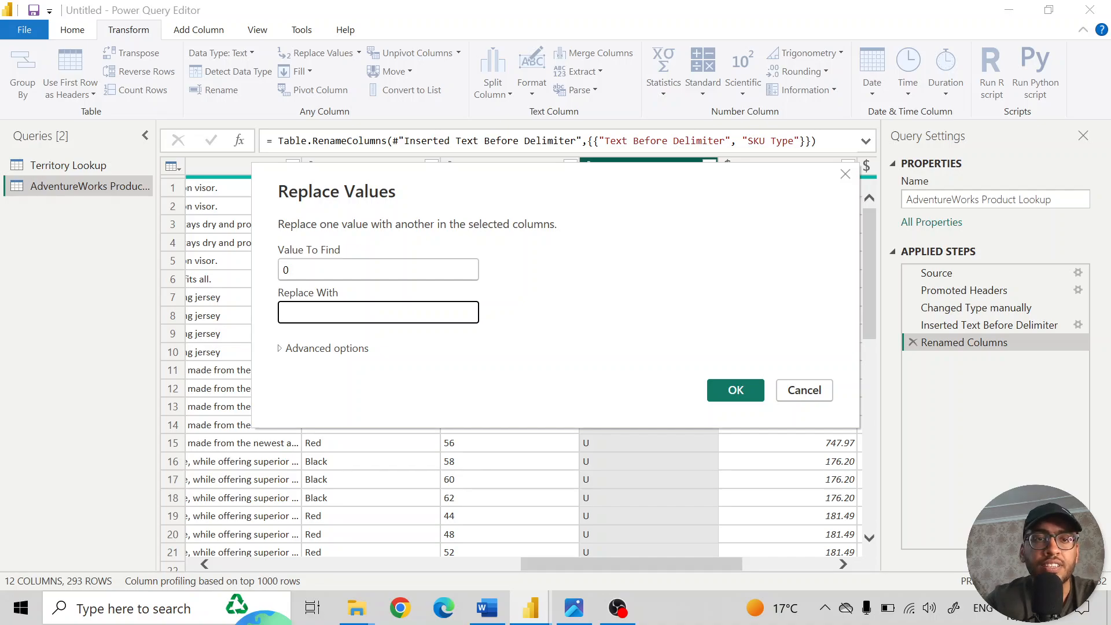
type("NA")
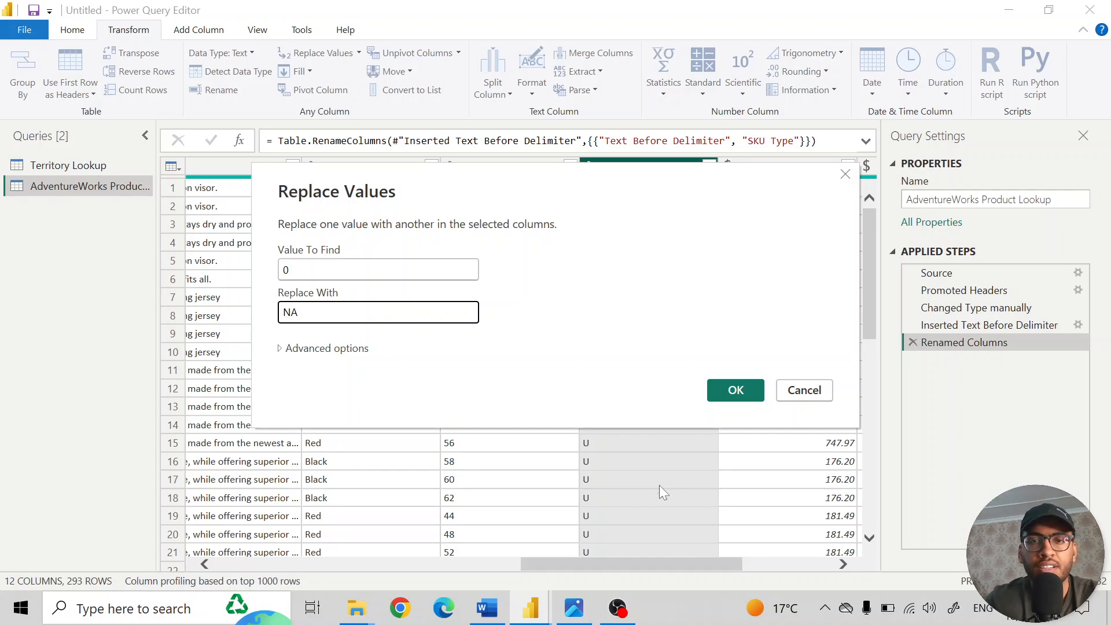
left_click(737, 393)
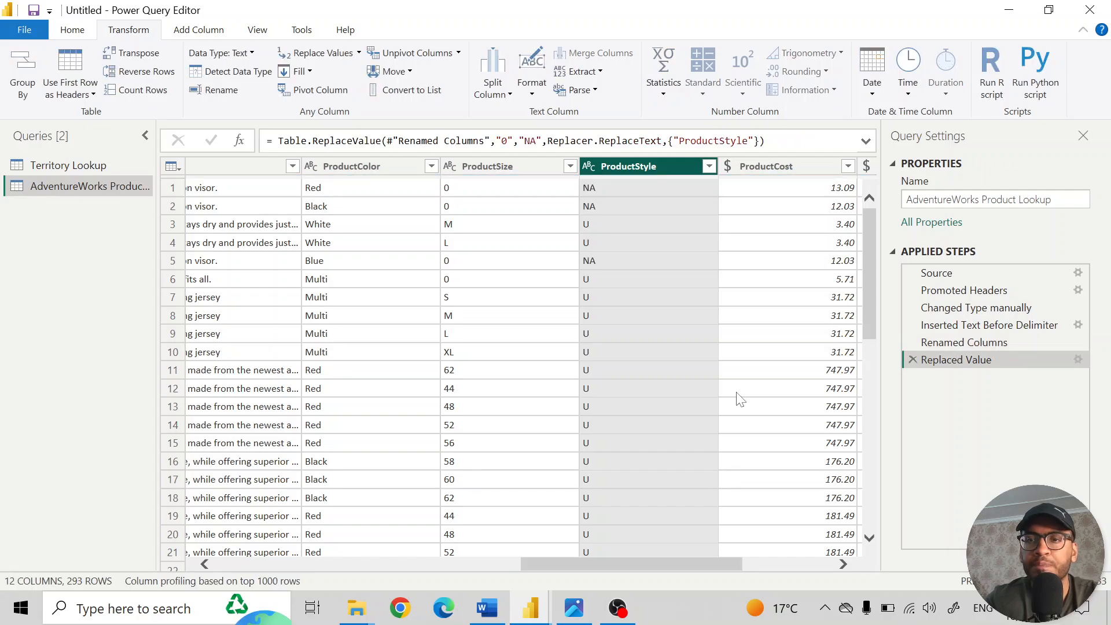
left_click(708, 166)
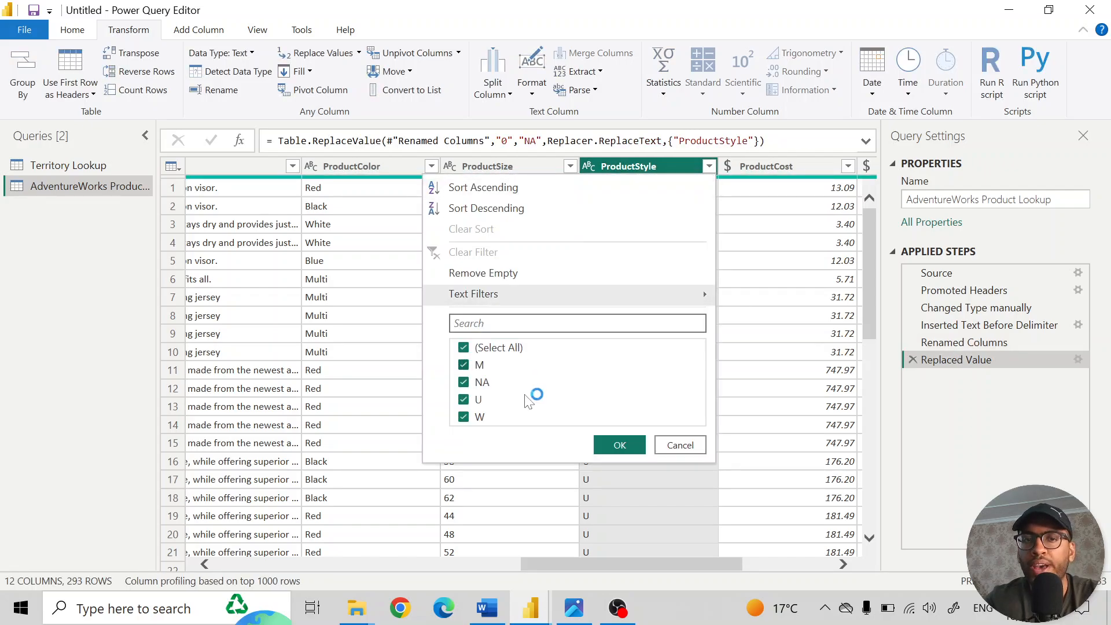
left_click(680, 445)
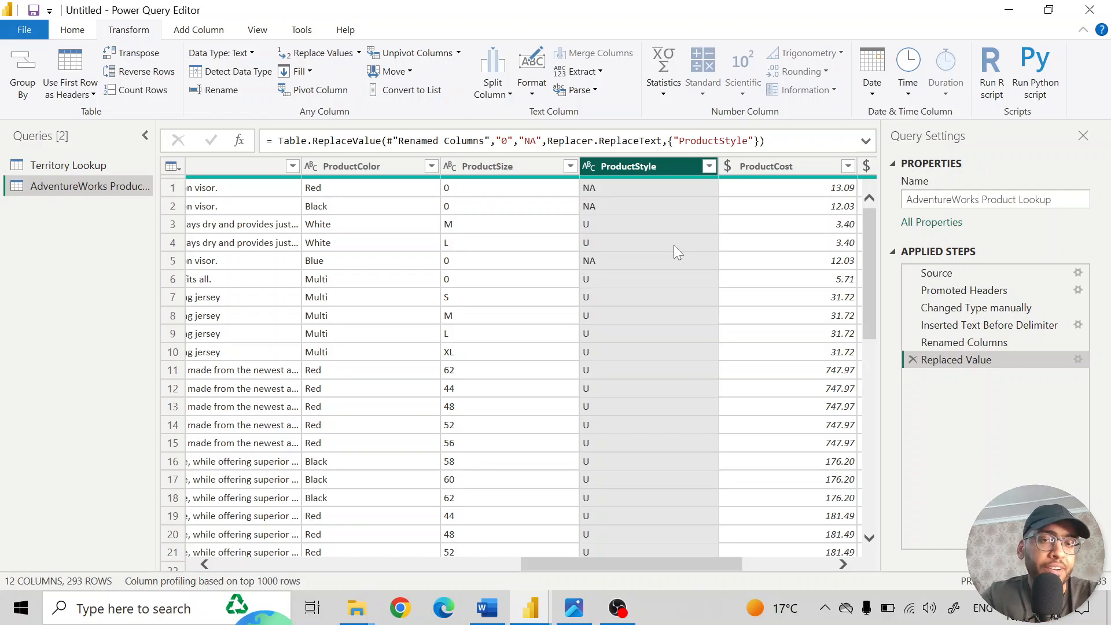
scroll(673, 245, "right", 5)
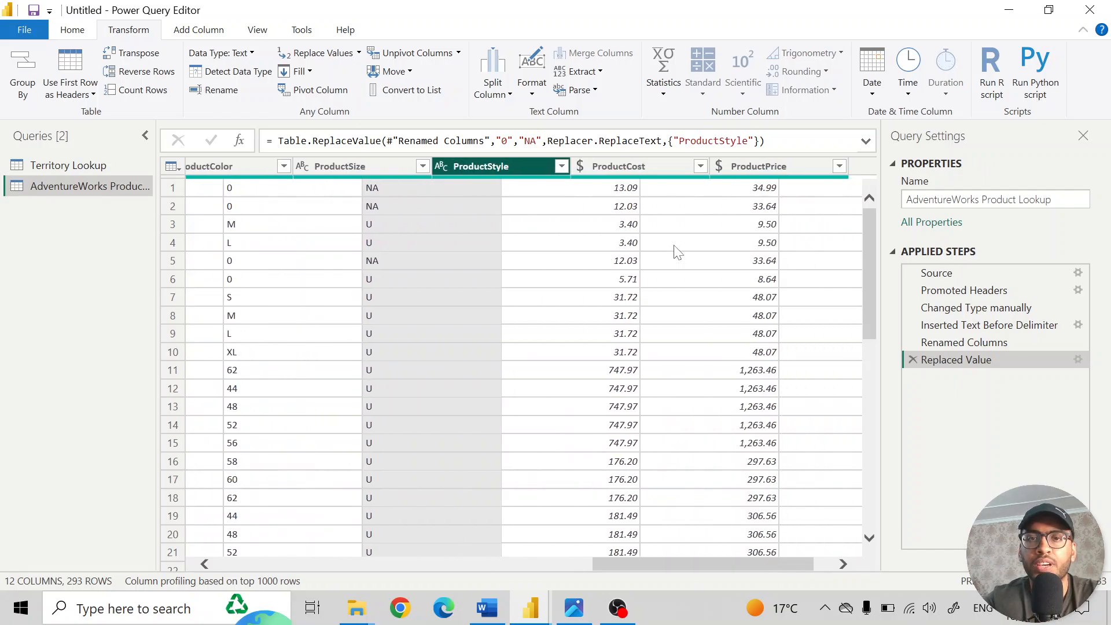
scroll(677, 251, "left", 5)
left_click(73, 30)
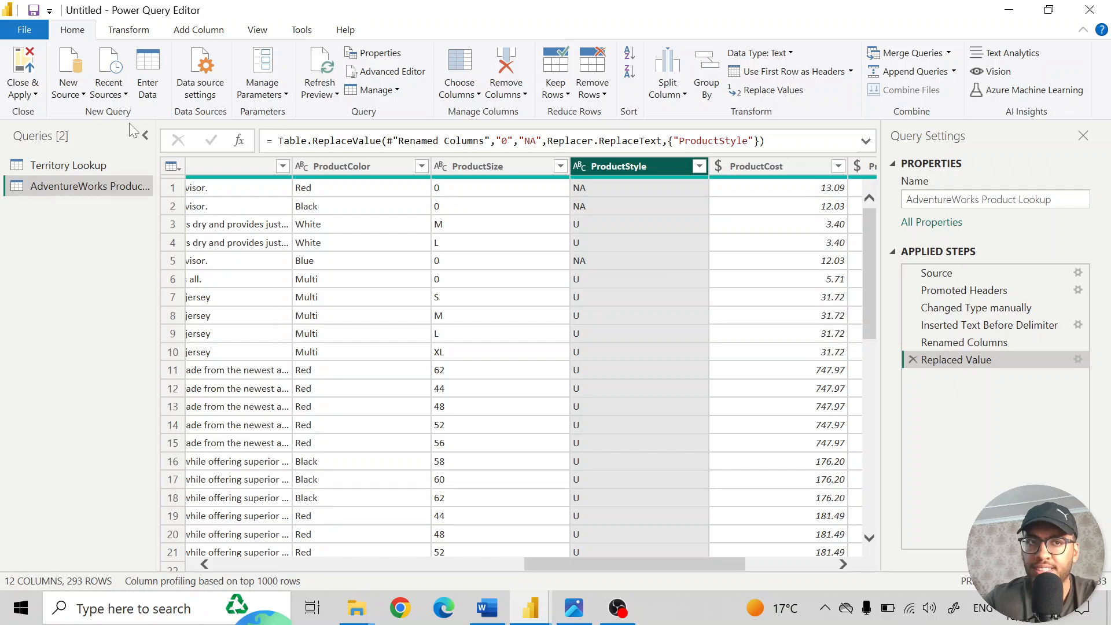
left_click(28, 98)
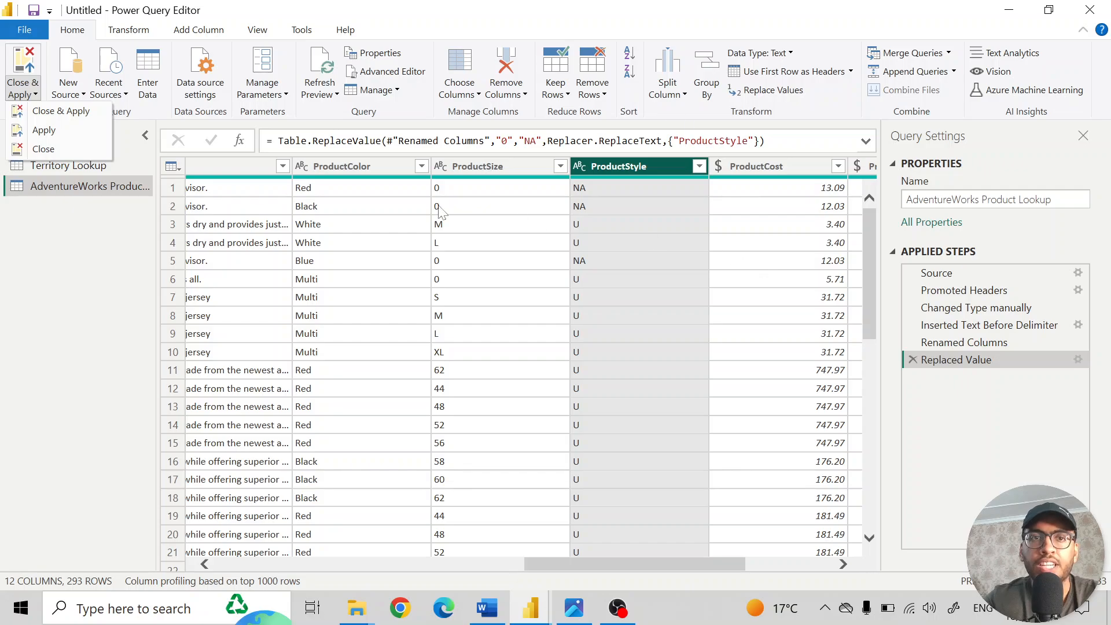
left_click(109, 251)
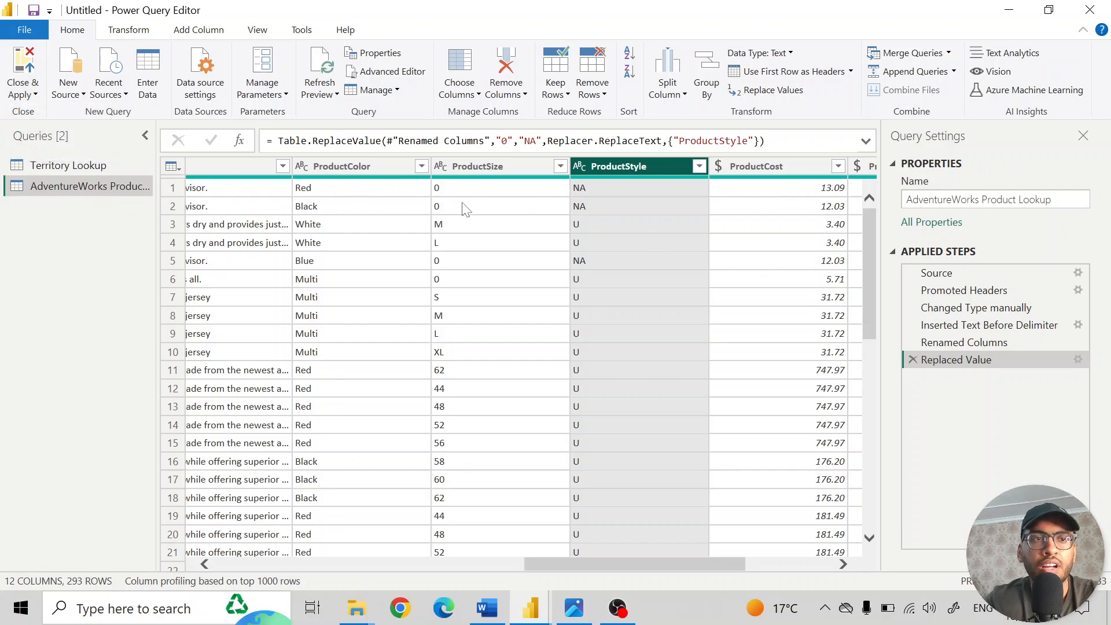
- Rename the AdventureWorks Product Lookup query to "Product Lookup", and close the query editor with all changes applied
left_click(983, 199)
double_click(972, 199)
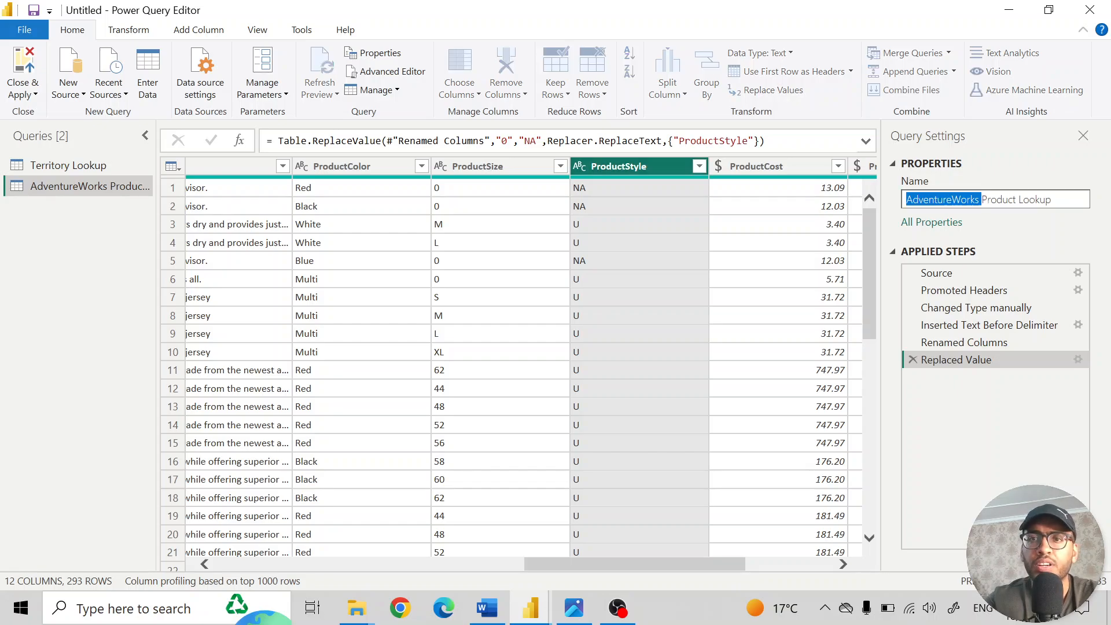
key("BackSpace")
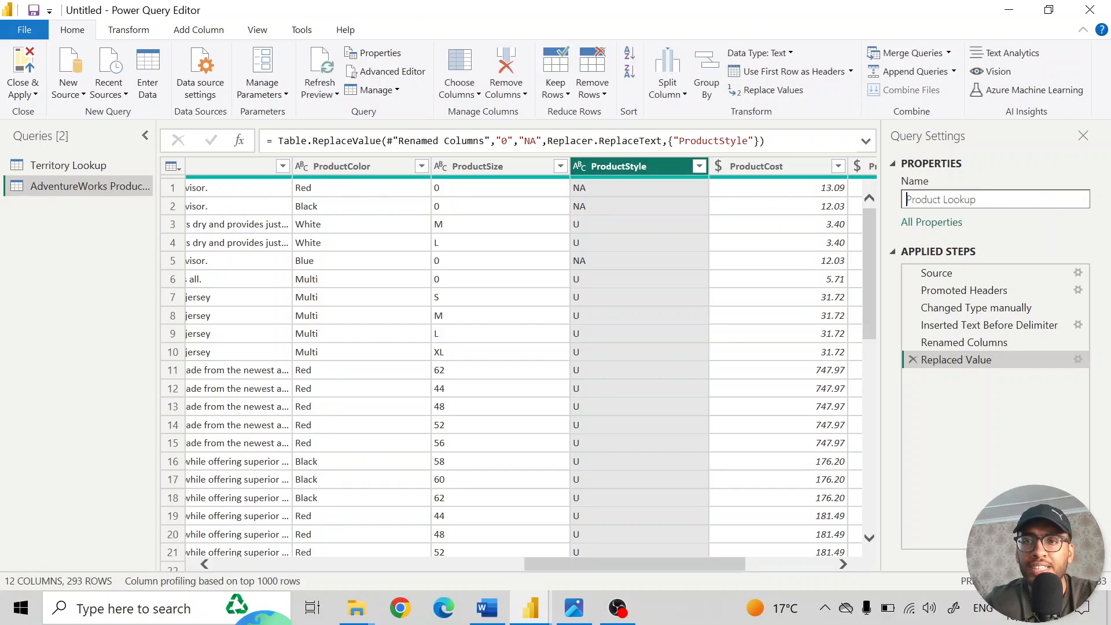
key("Return")
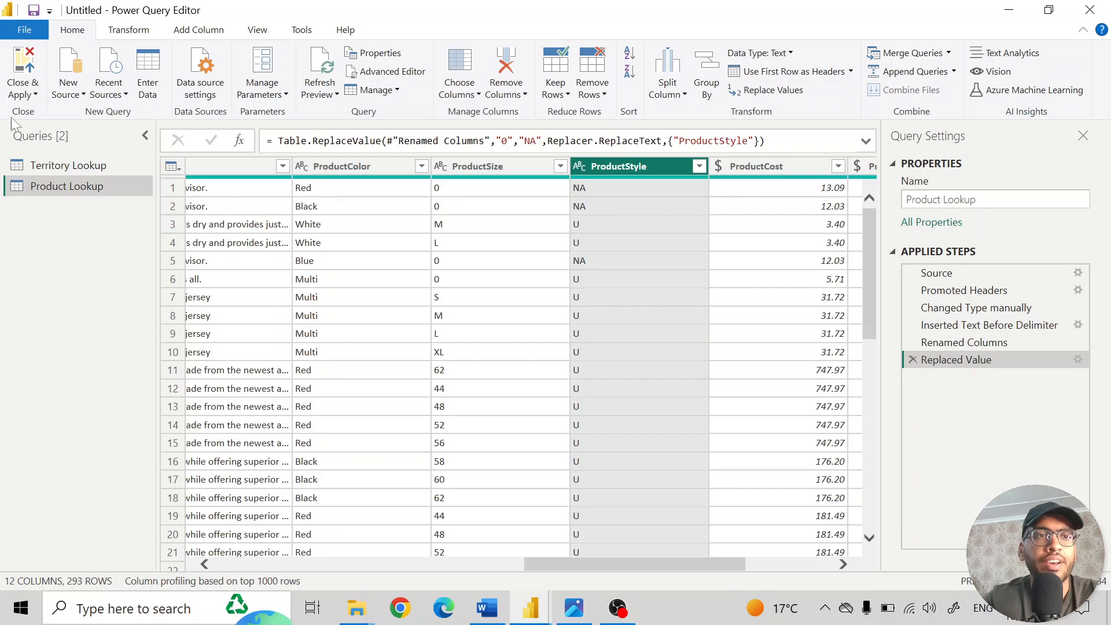
left_click(23, 91)
left_click(64, 113)
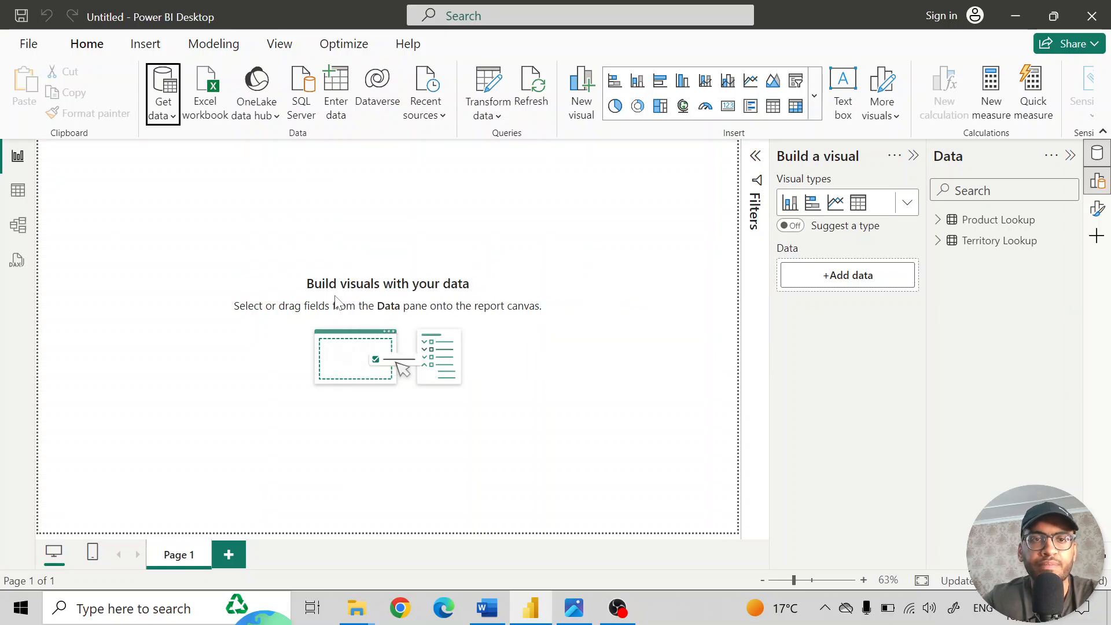
- Import the AdventureWorks Product Categories Lookup CSV file and open it in the query editor for transformation
left_click(162, 114)
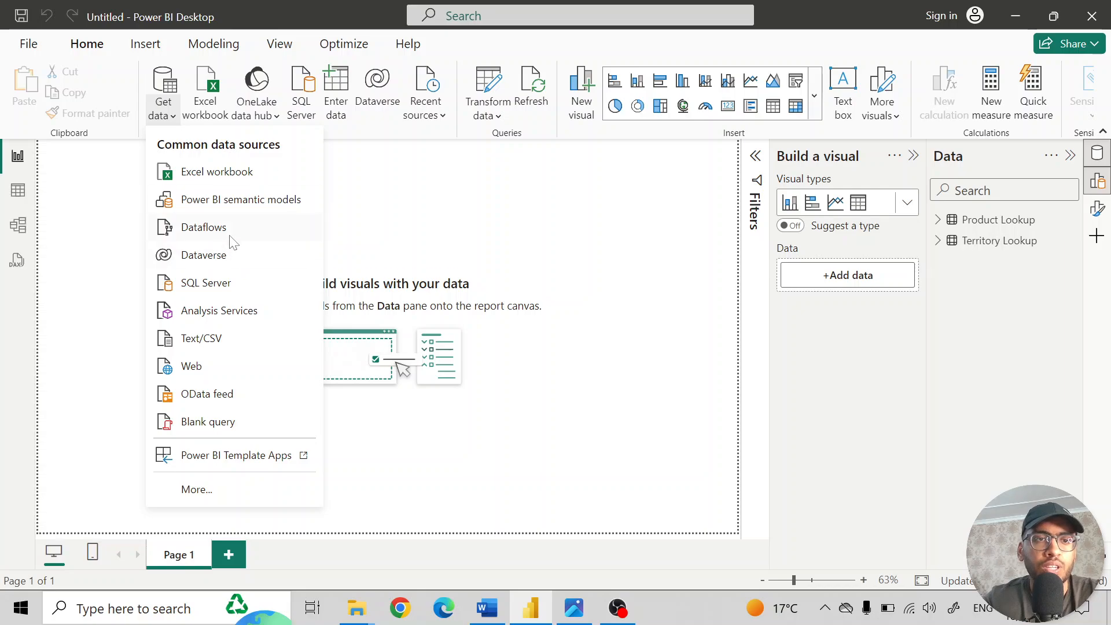
left_click(237, 342)
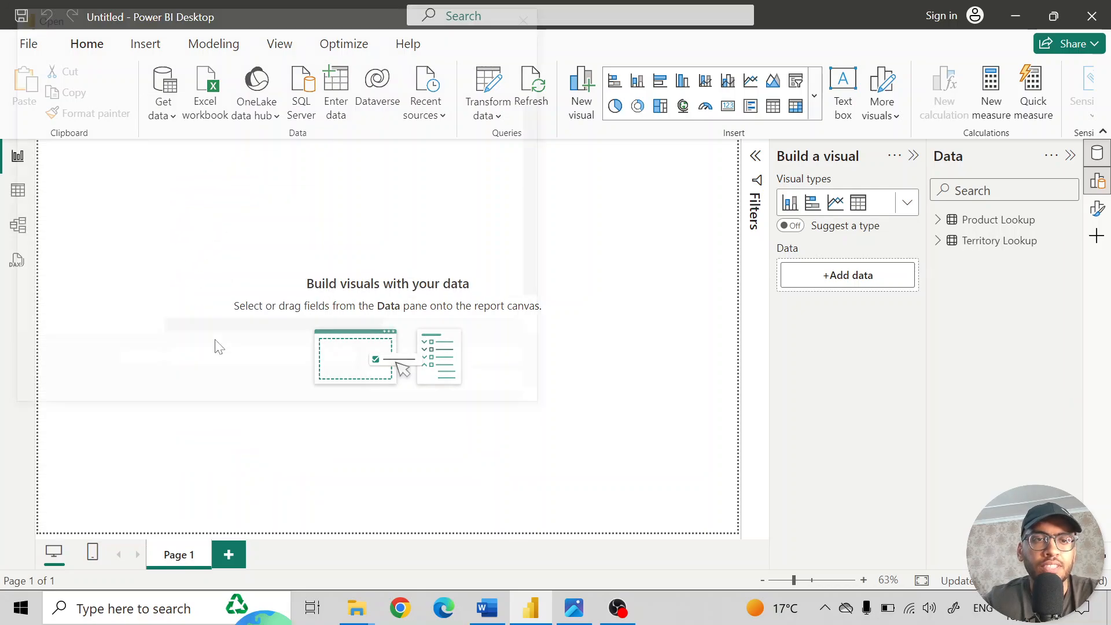
left_click(254, 252)
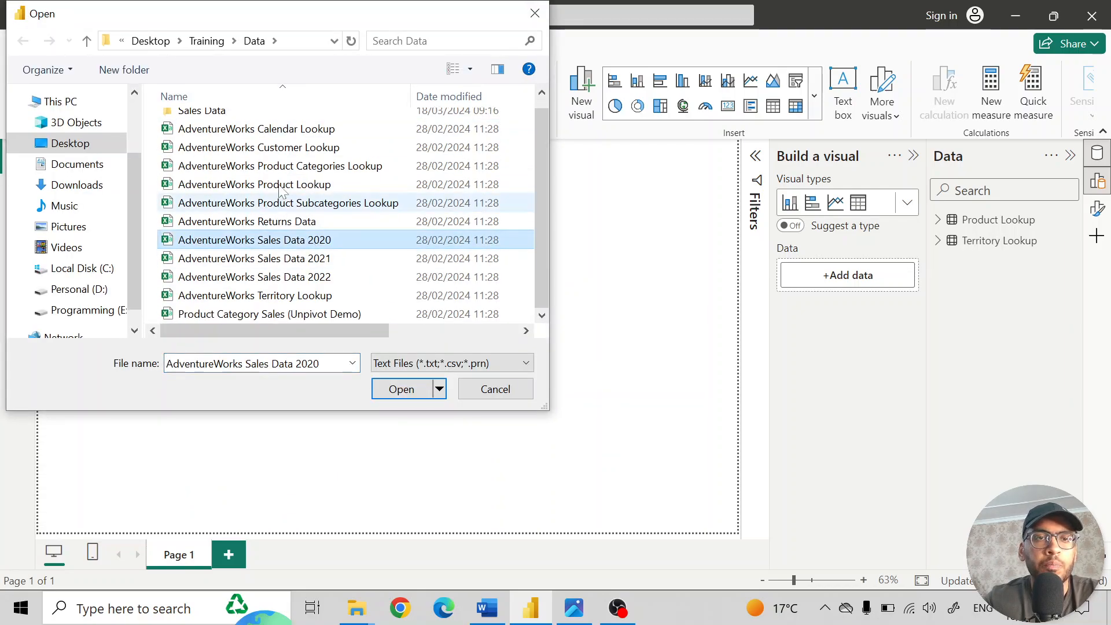
left_click(313, 166)
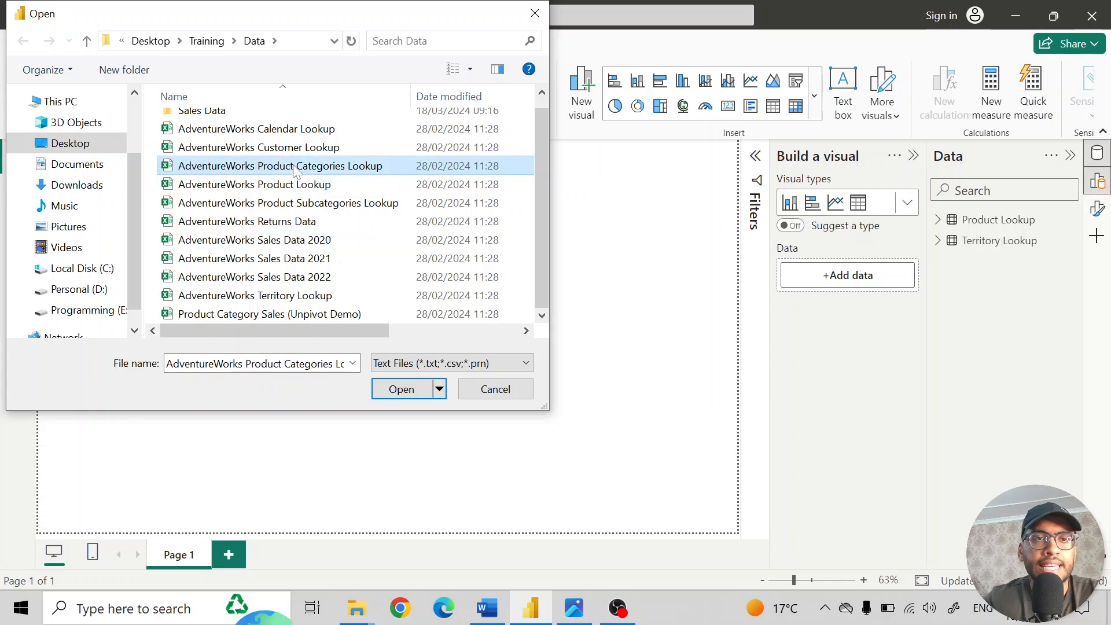
left_click(411, 388)
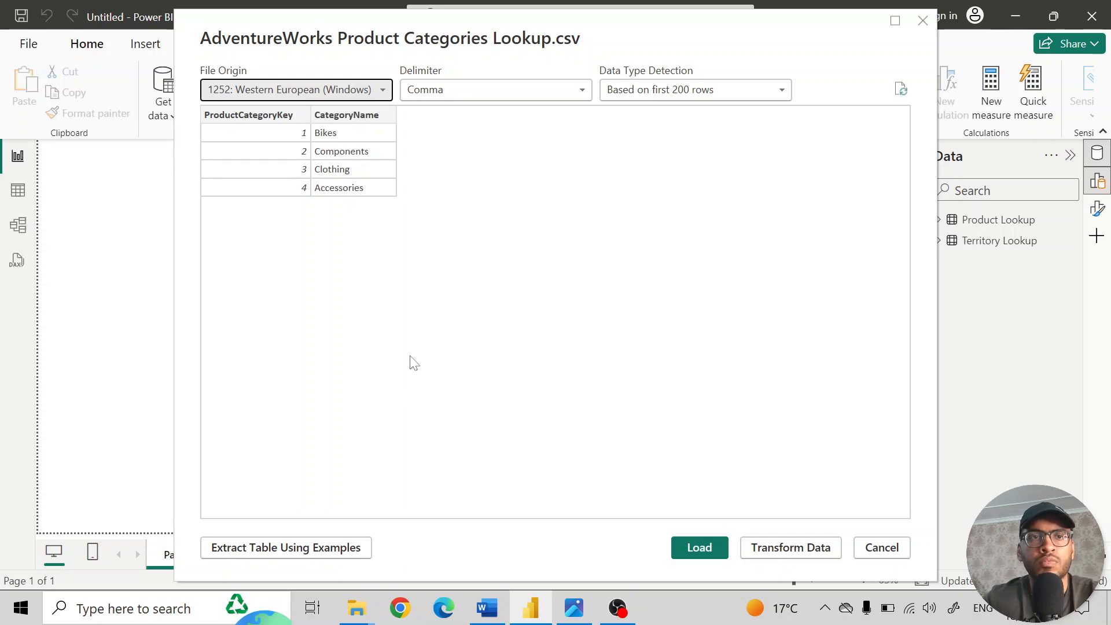
left_click(783, 548)
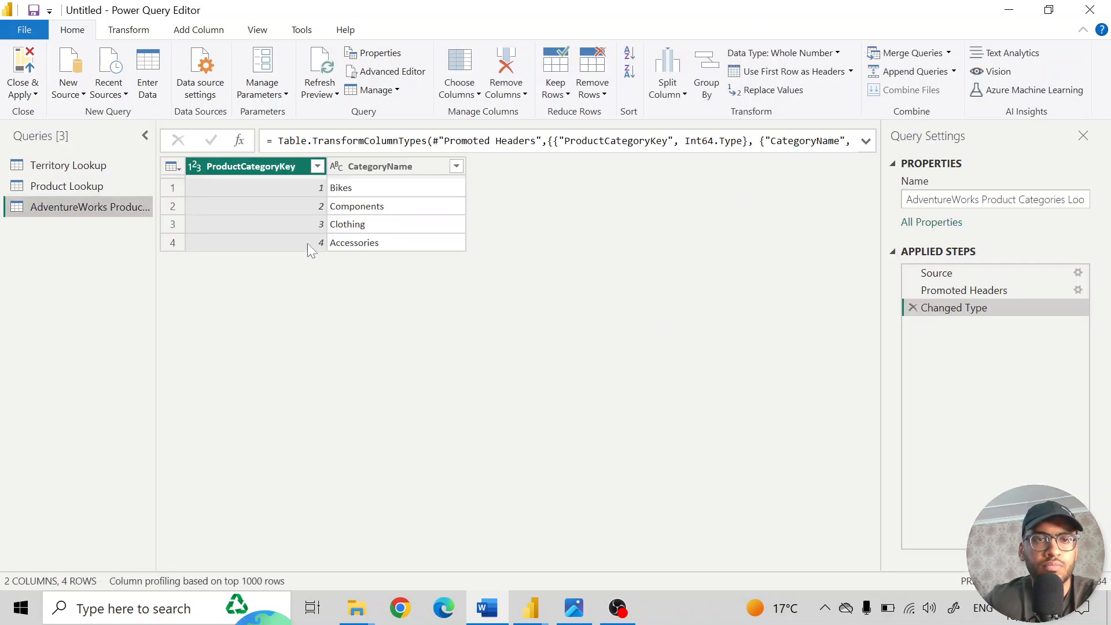
- Rename the AdventureWorks Product Categories Lookup query to "Product Categories Lookup", keeping the query editor open
left_click(982, 199)
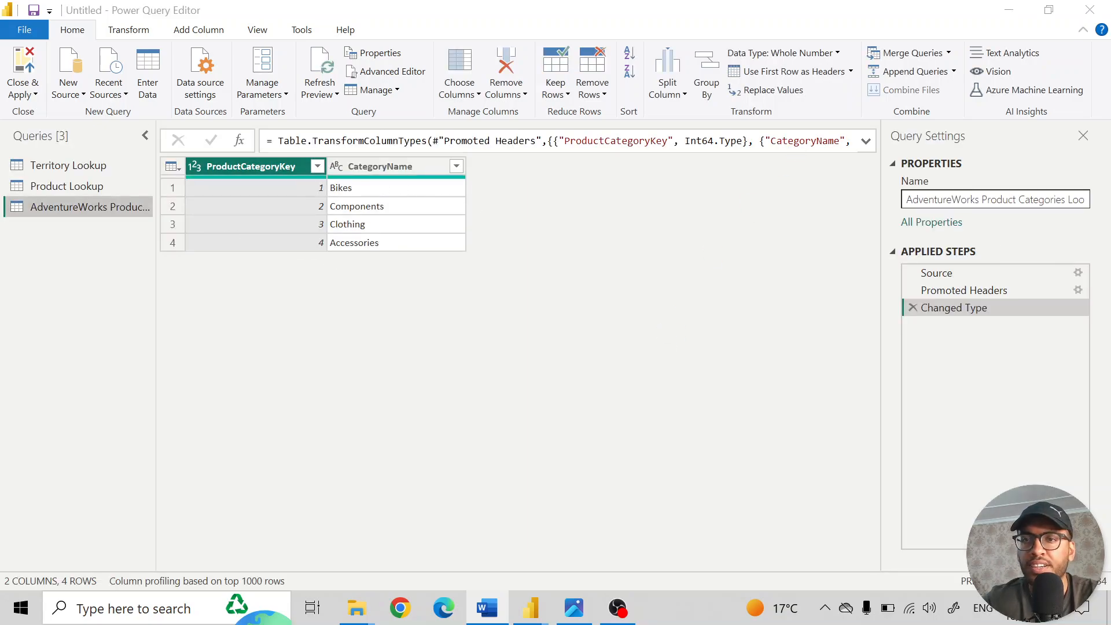
key("shift+Home")
key("BackSpace")
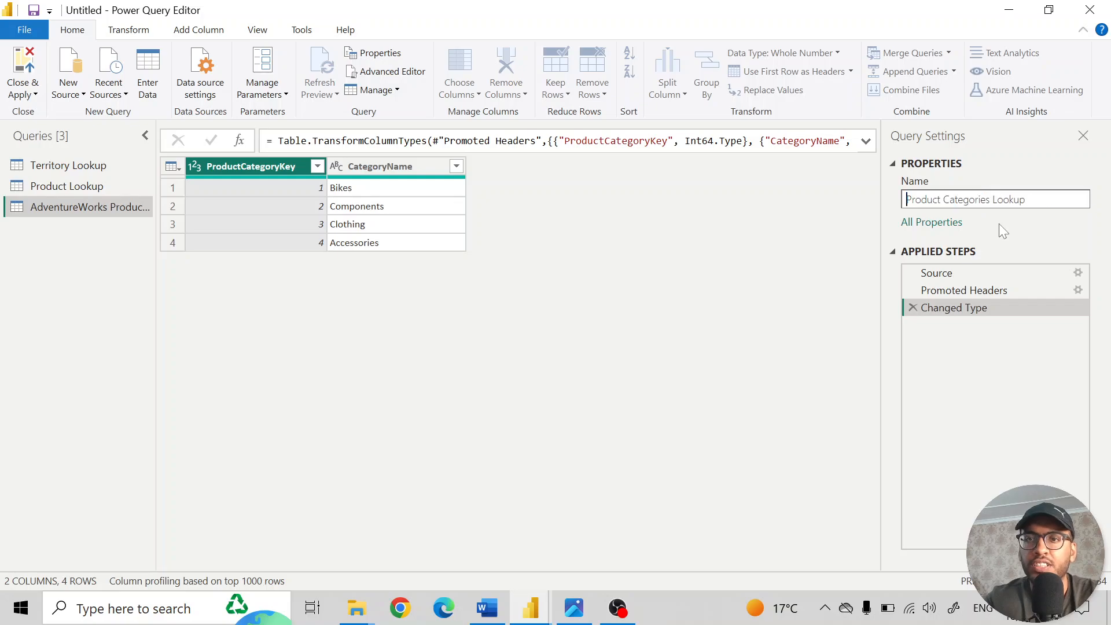
key("Return")
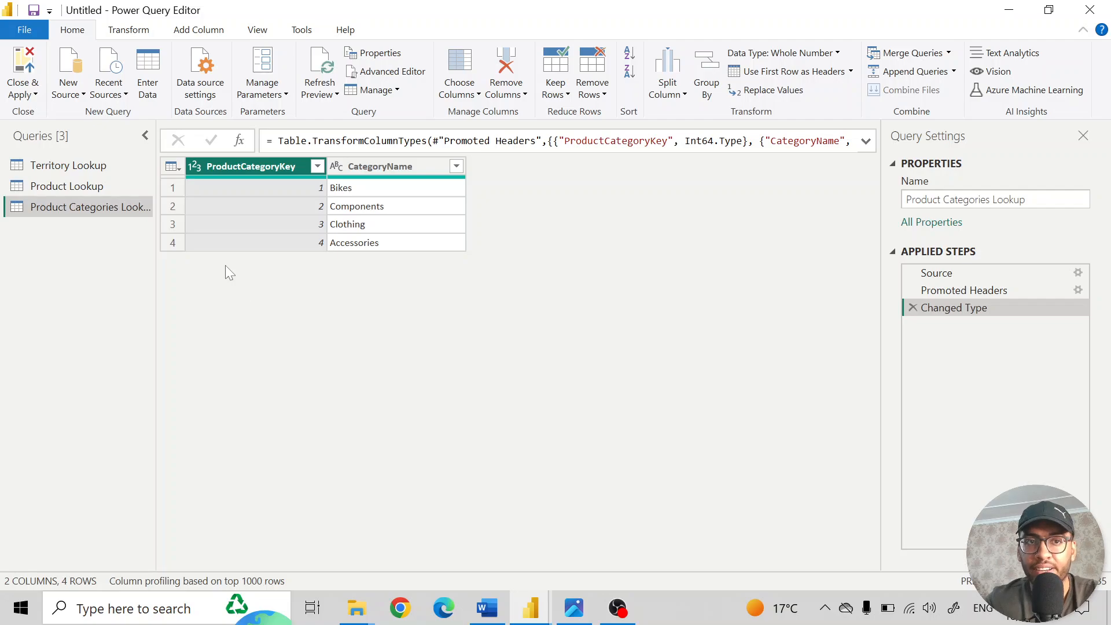
left_click(31, 96)
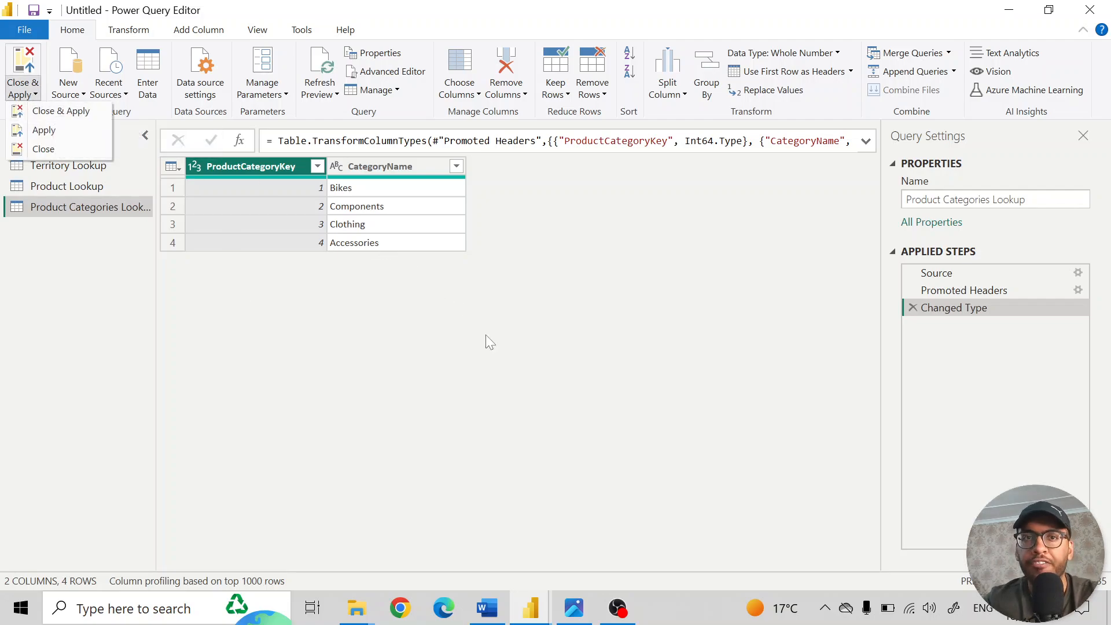
left_click(513, 373)
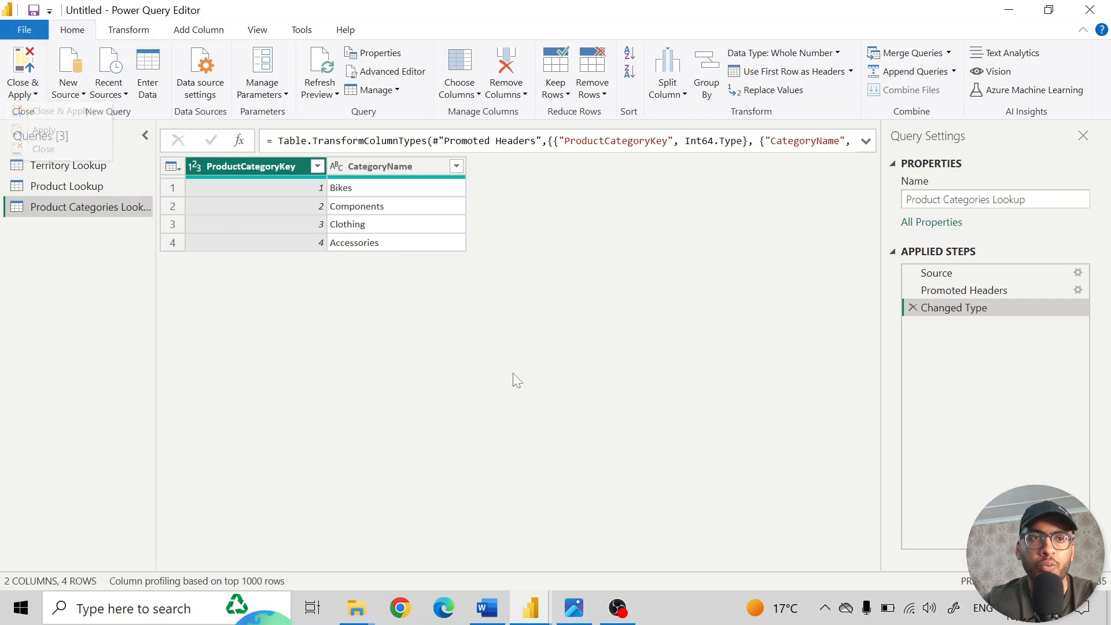
- Add the AdventureWorks Product Subcategories Lookup CSV file as a new source within the query editor
left_click(70, 95)
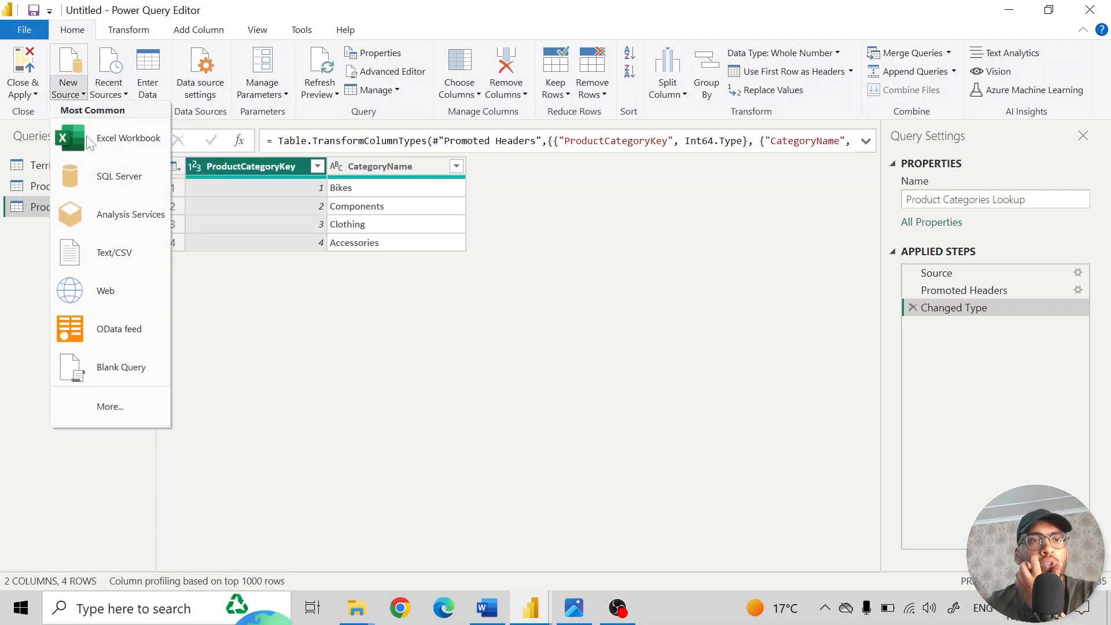
left_click(124, 257)
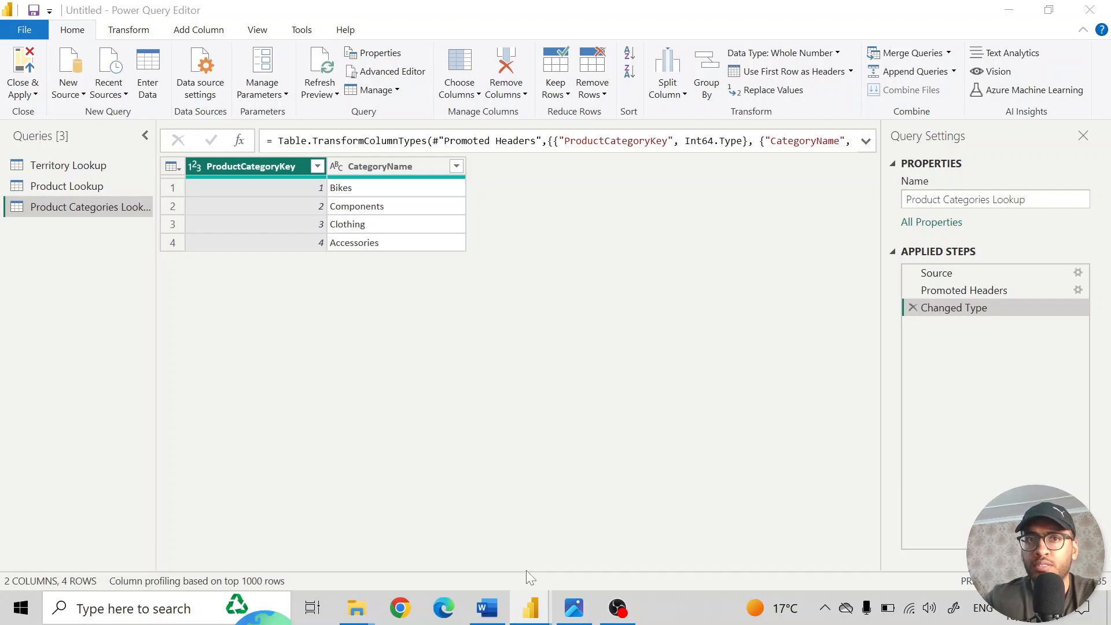
mouse_move(539, 615)
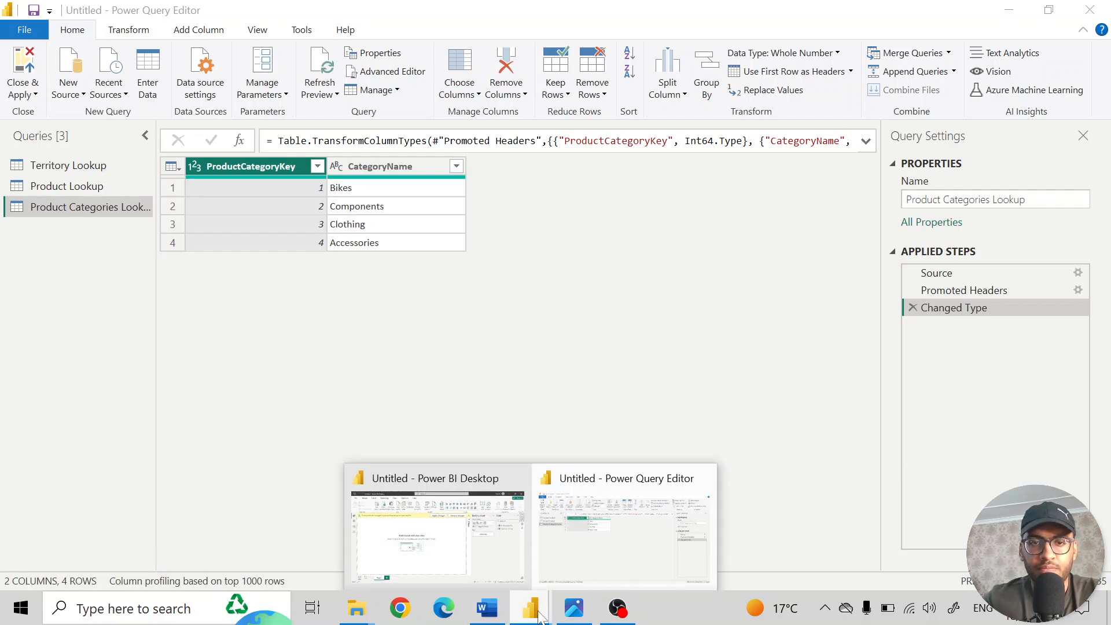
left_click(504, 541)
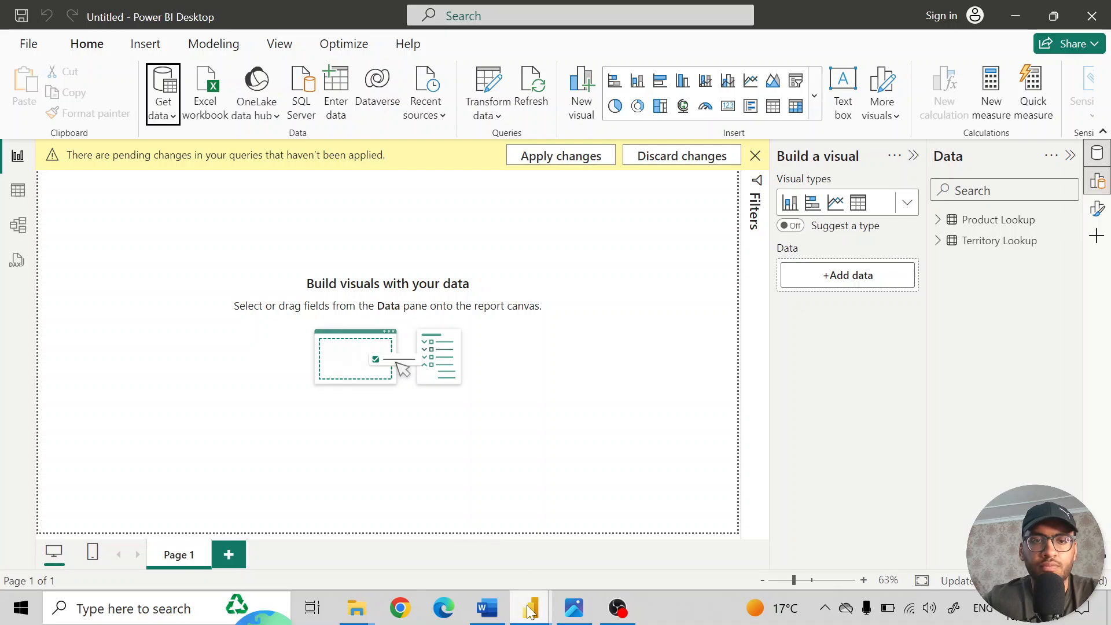
mouse_move(530, 609)
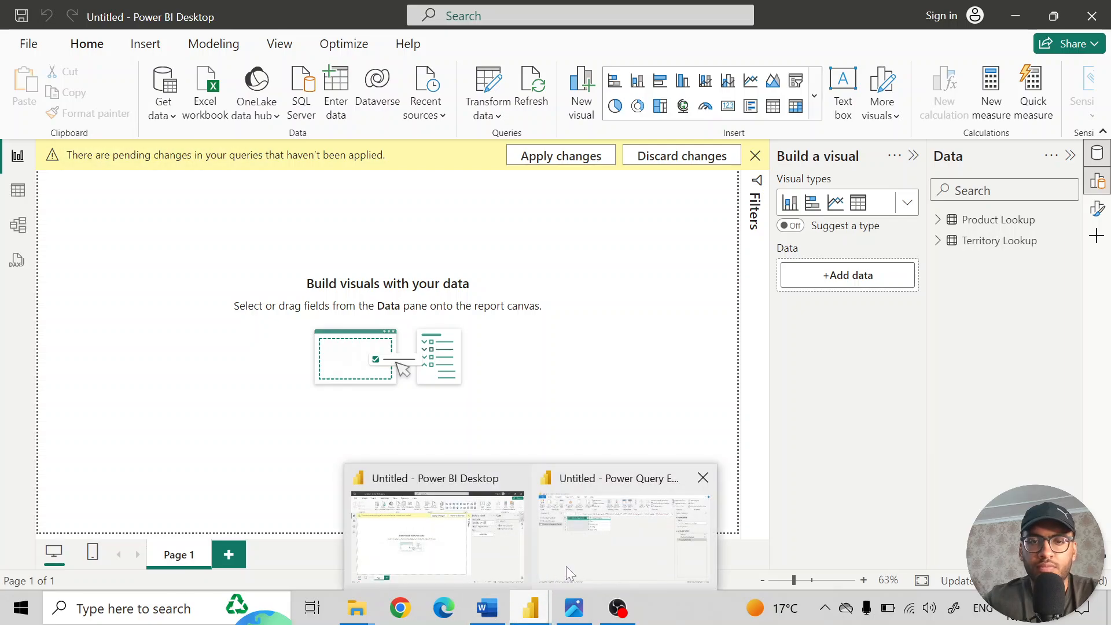
left_click(567, 568)
scroll(309, 258, "down", 1)
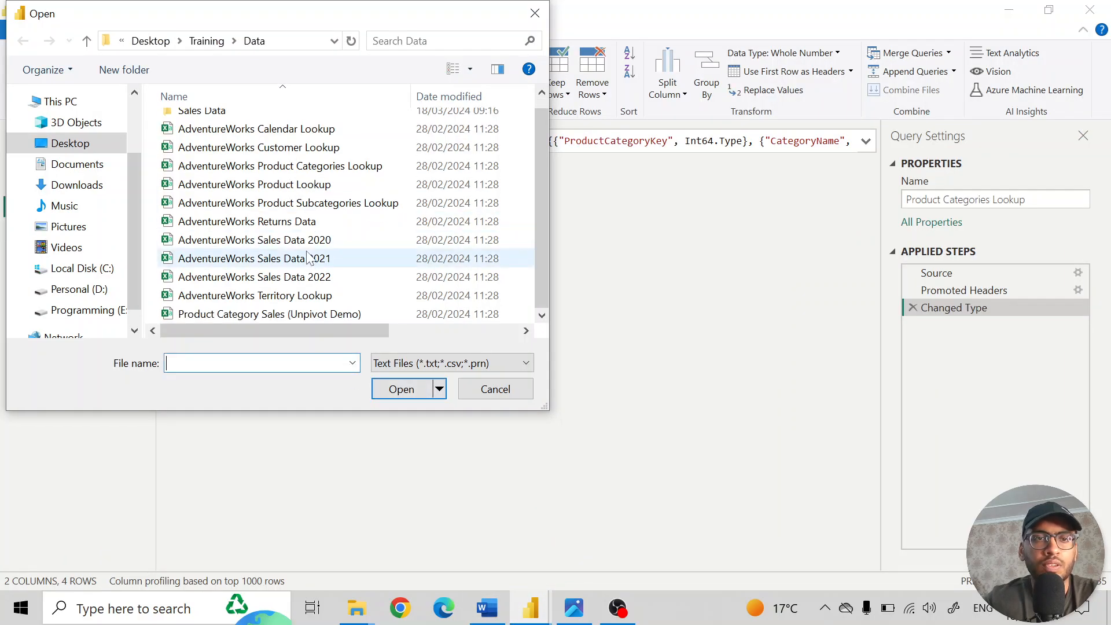
scroll(308, 258, "up", 1)
left_click(272, 217)
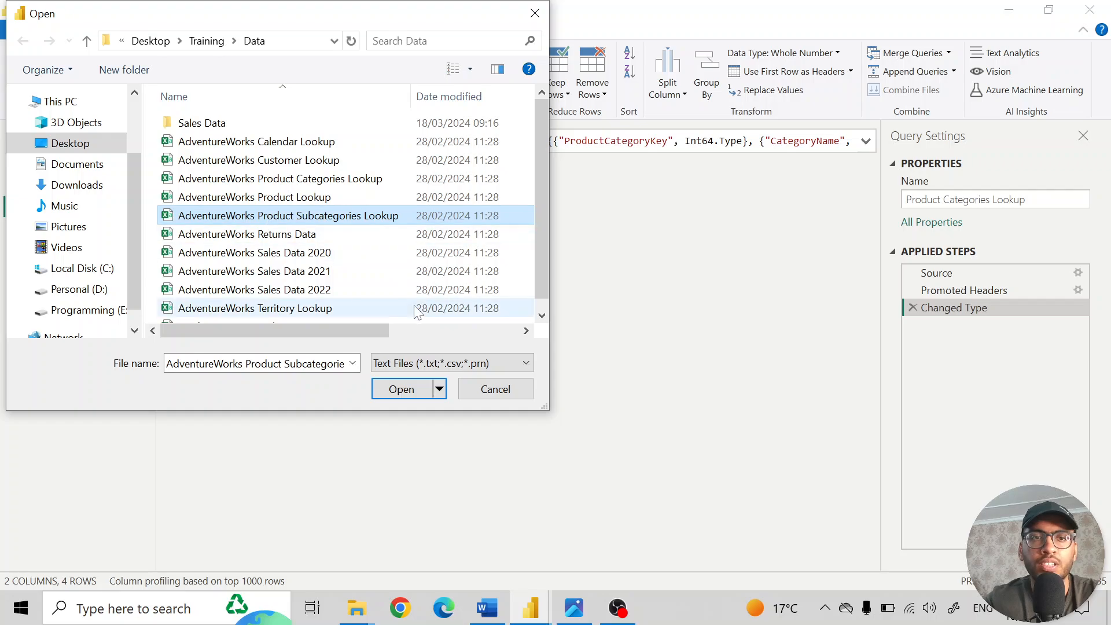
left_click(393, 389)
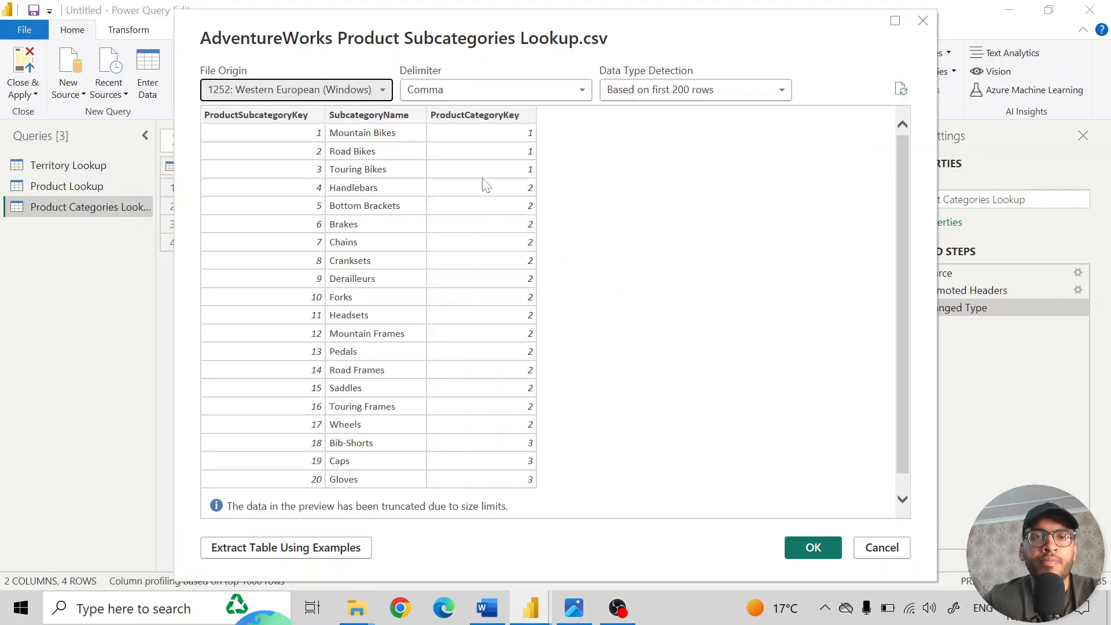
left_click(810, 546)
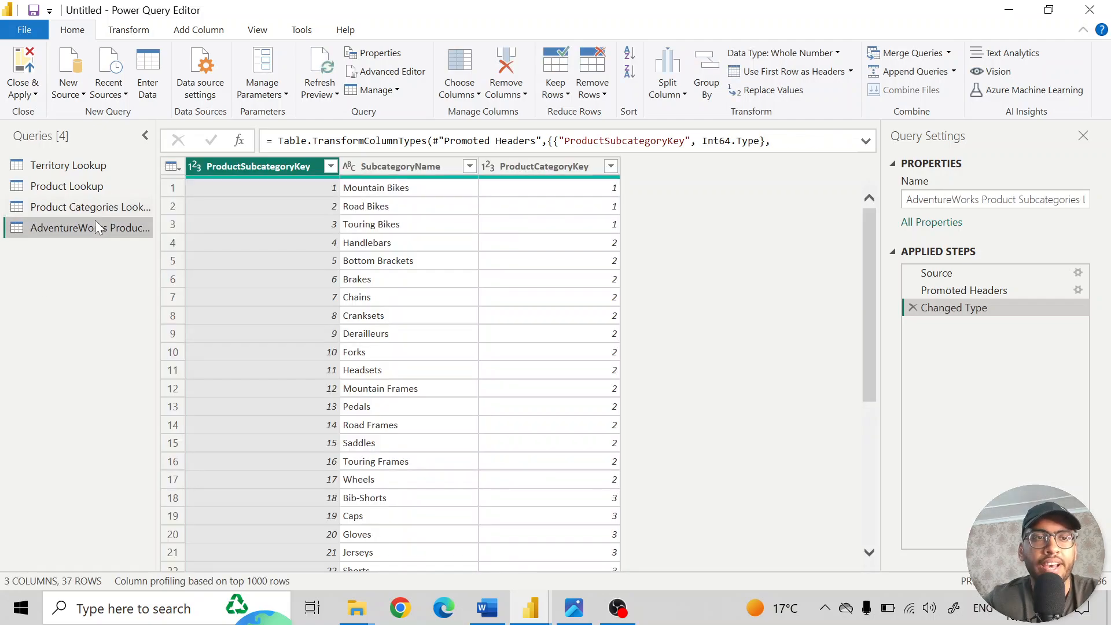
- Rename the new subcategories query to "Product Subcategories Lookup", and close the query editor with all changes applied
left_click(987, 200)
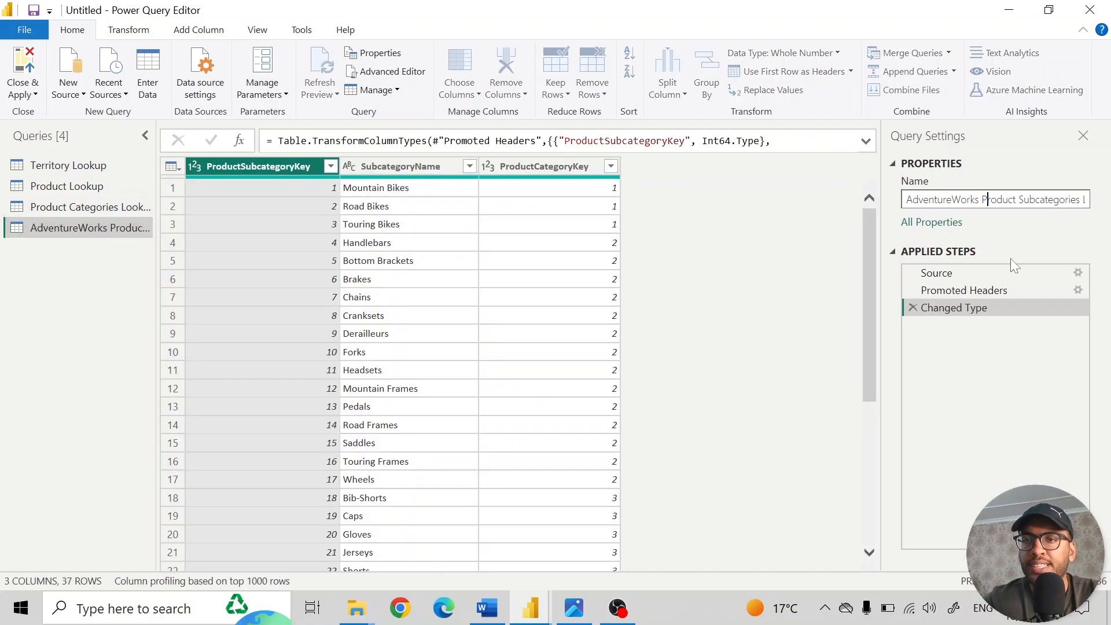
key("Left")
key("ctrl+shift+Left")
key("BackSpace")
key("Return")
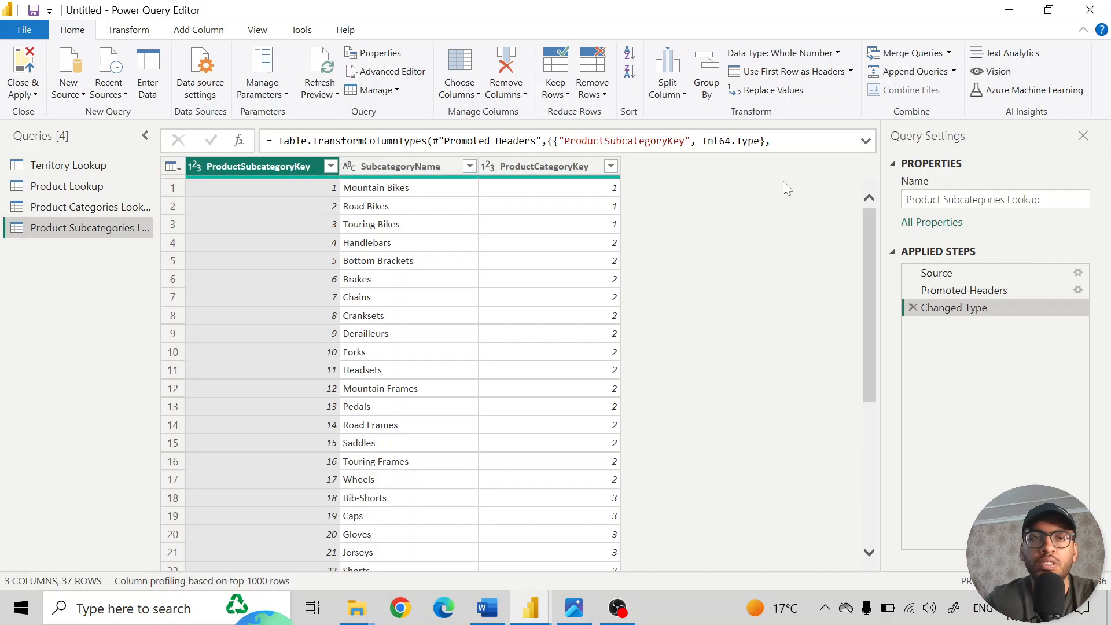
left_click(26, 98)
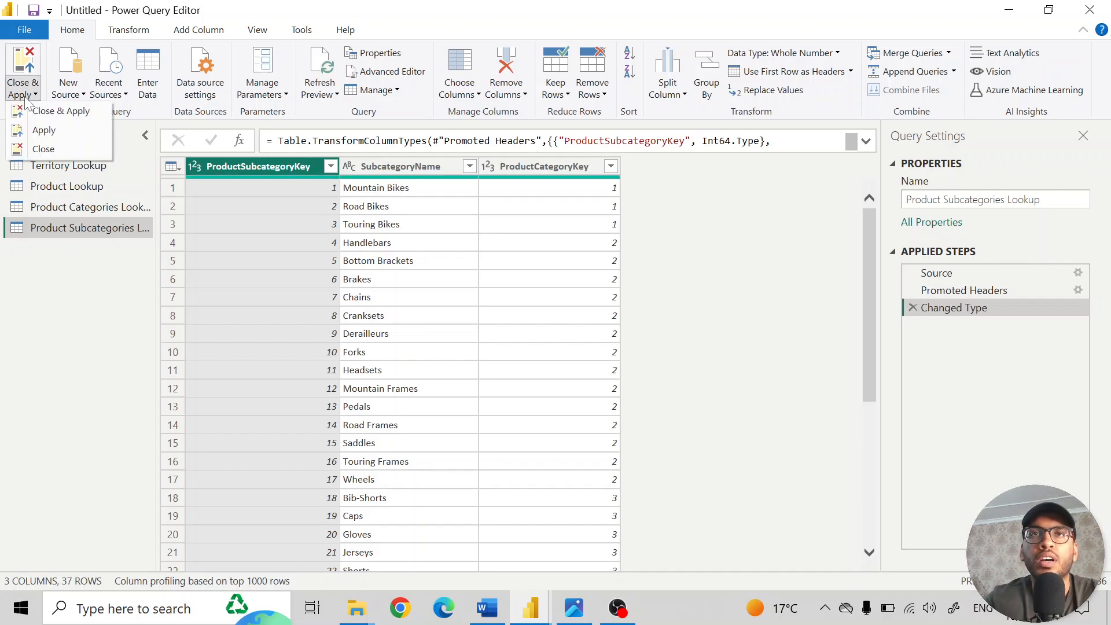
left_click(49, 114)
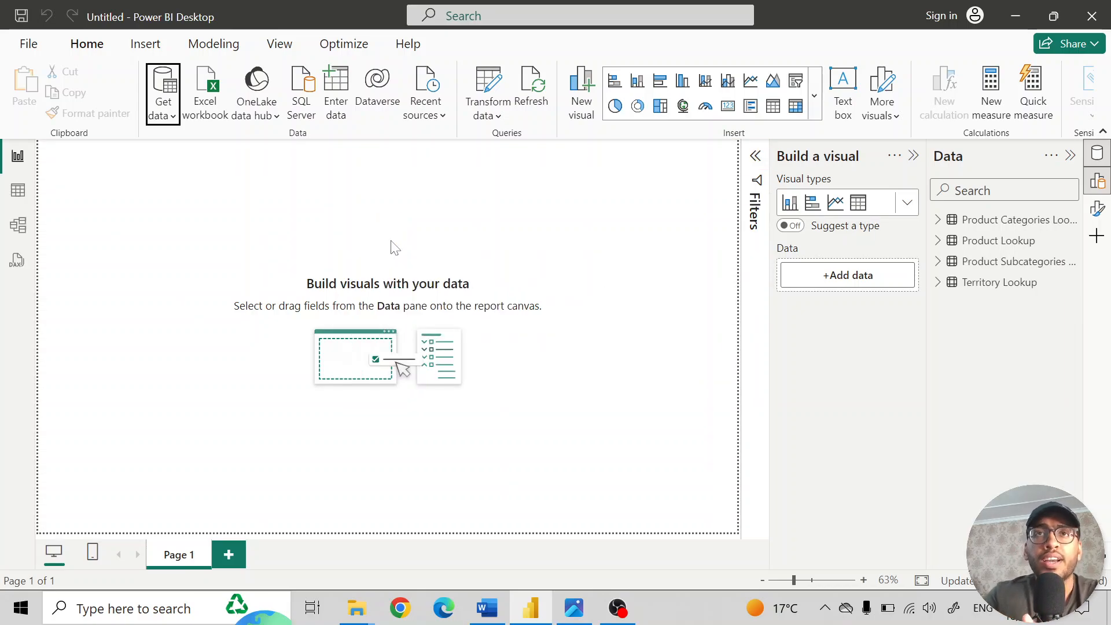
- Import the AdventureWorks Customer Lookup CSV file and open it in the query editor for transformation
key("alt+Tab")
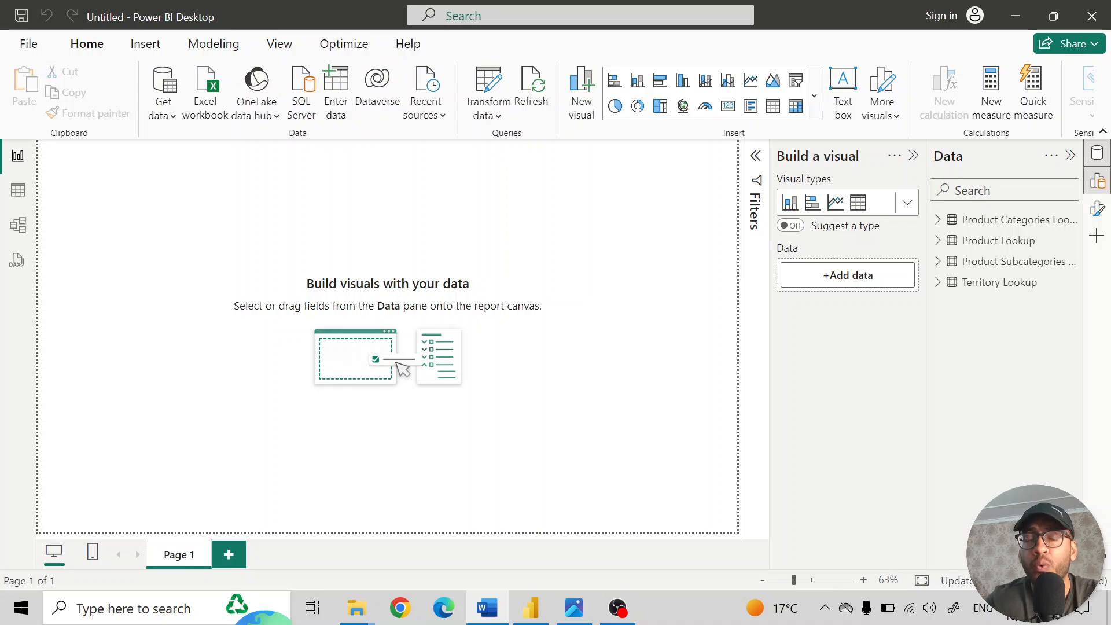
left_click(172, 118)
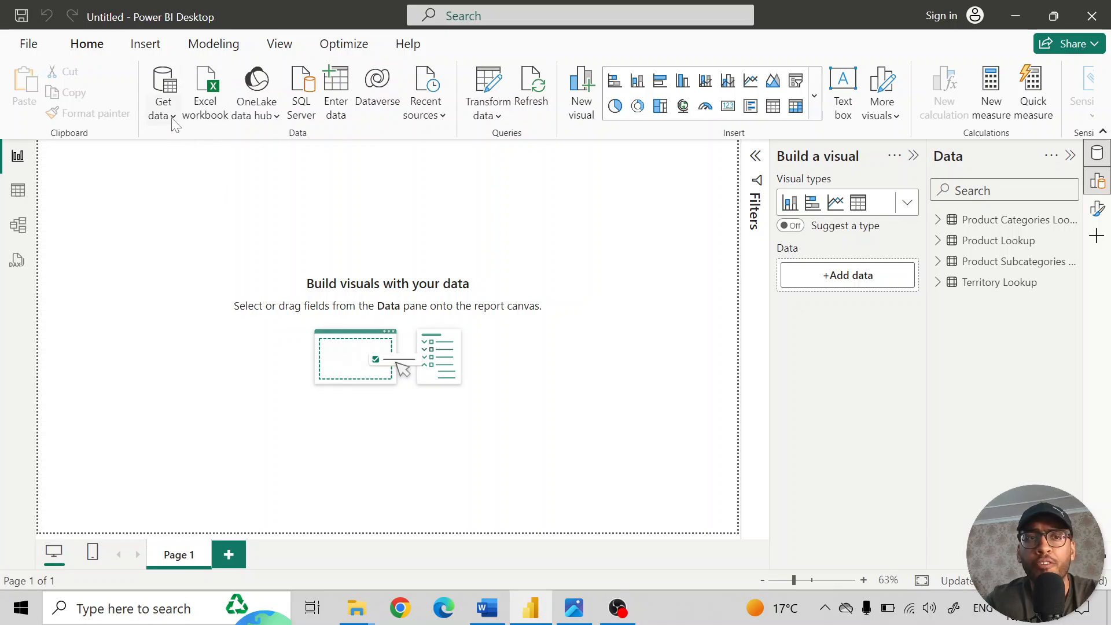
left_click(173, 118)
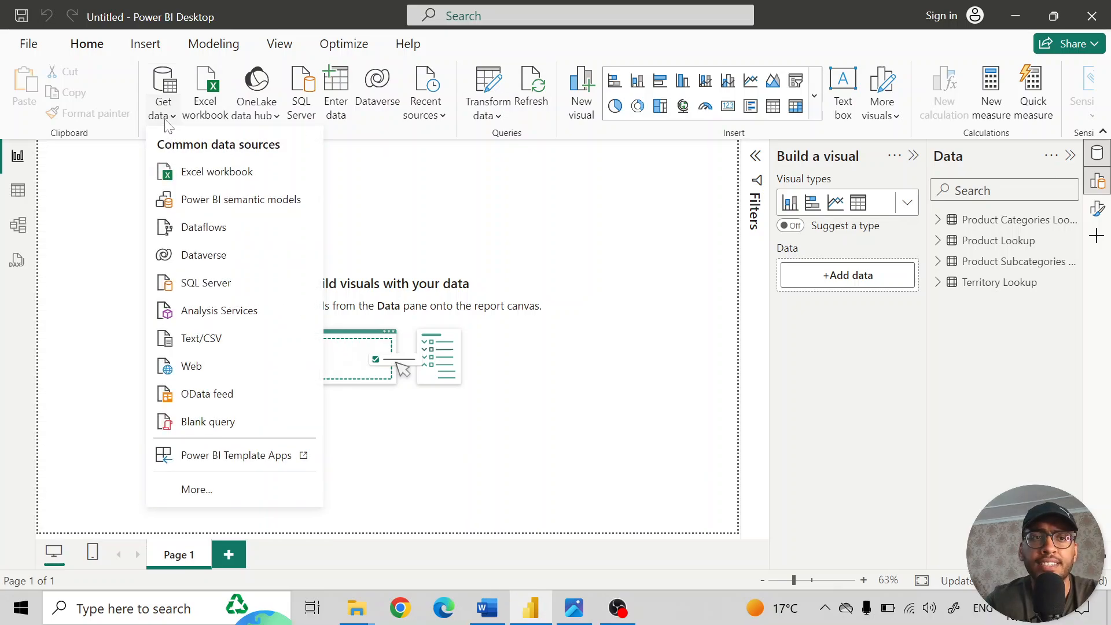
left_click(228, 339)
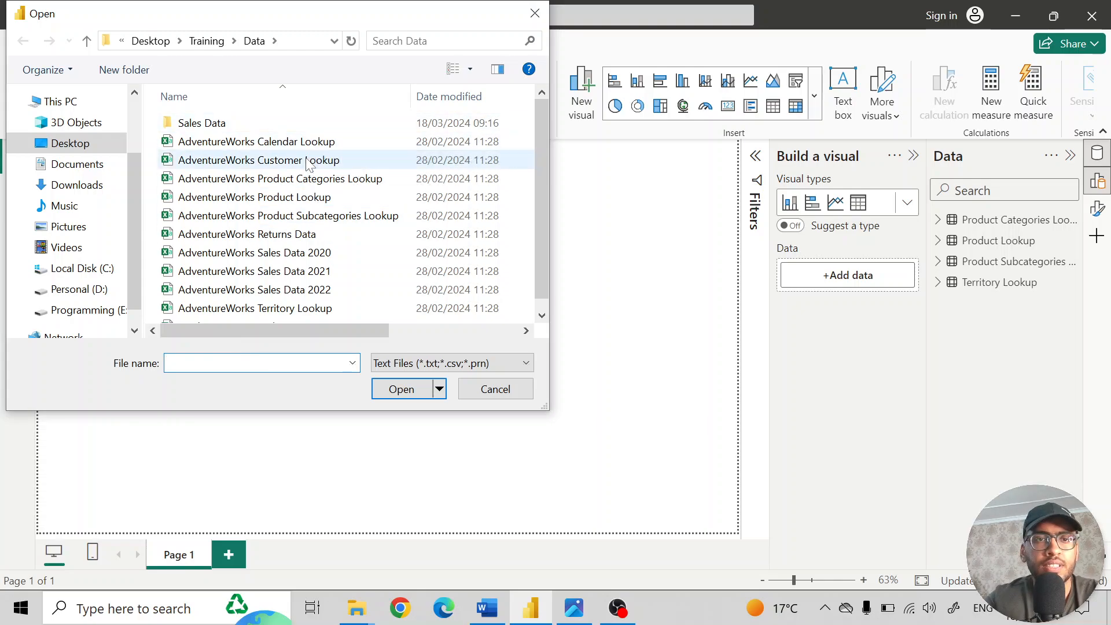
left_click(229, 160)
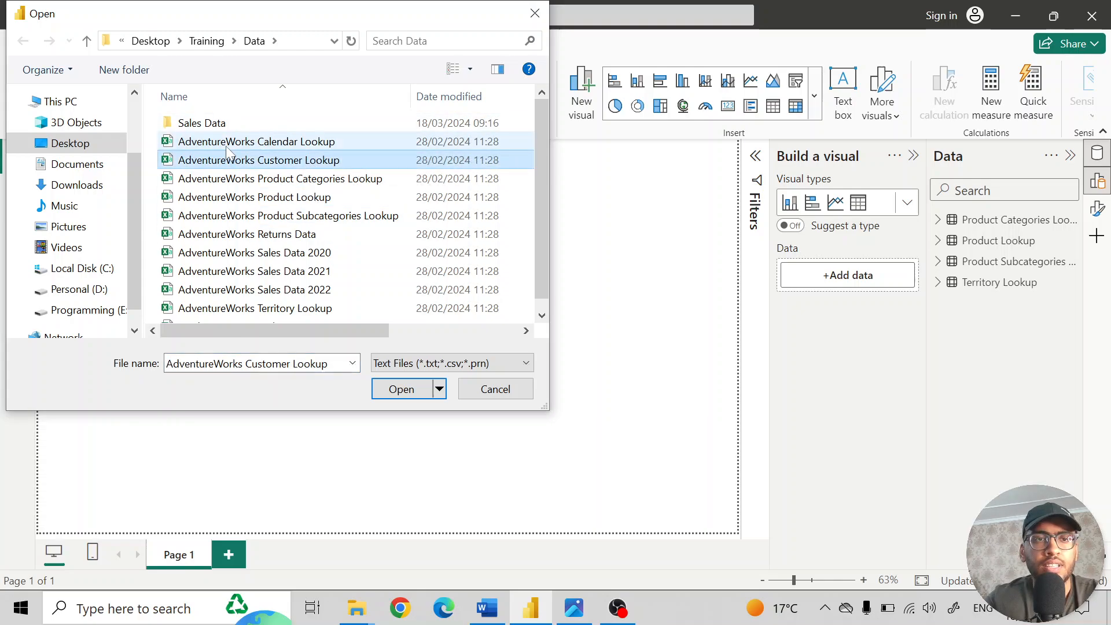
left_click(414, 391)
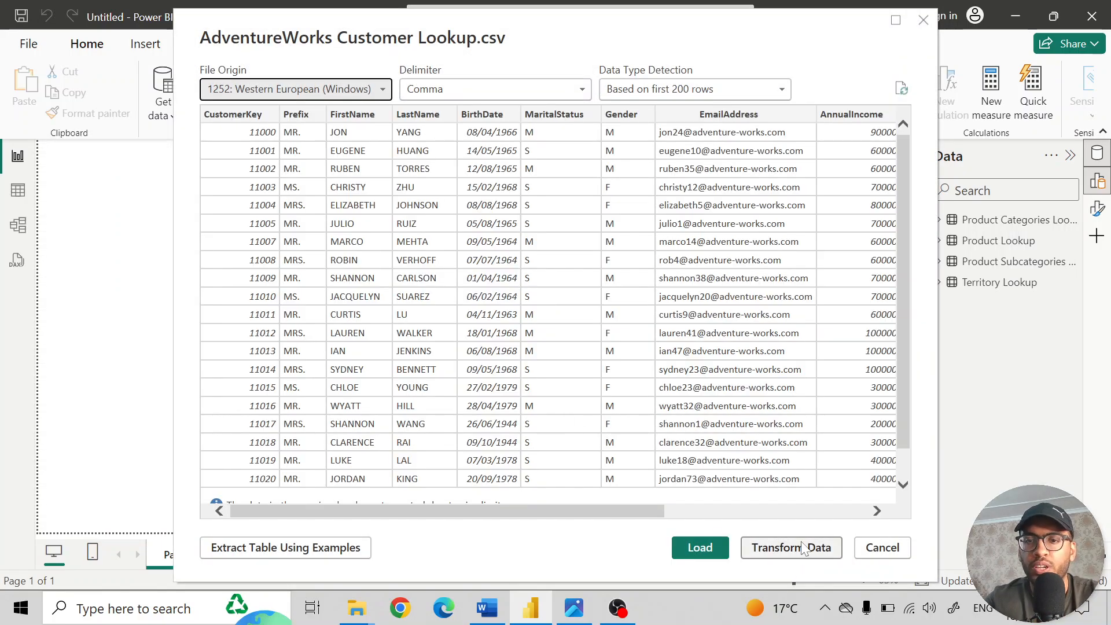
left_click(802, 547)
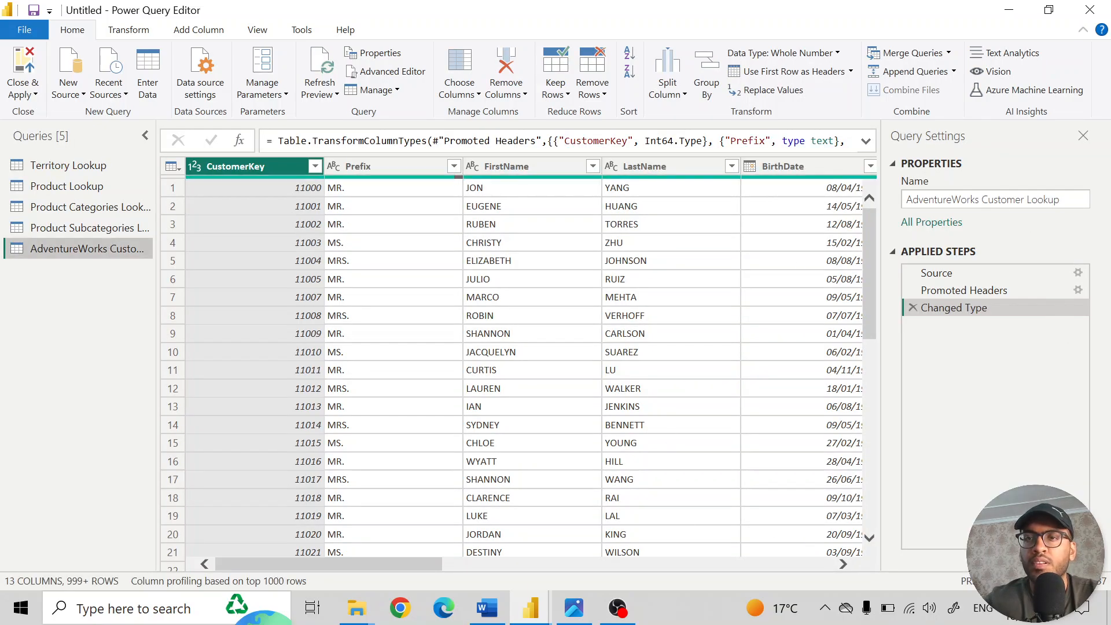
- Rename the customer query to "Customer Lookup" and check the distinct values in its CustomerKey column without applying a filter
left_click(982, 200)
key("ctrl+shift+Left")
key("BackSpace")
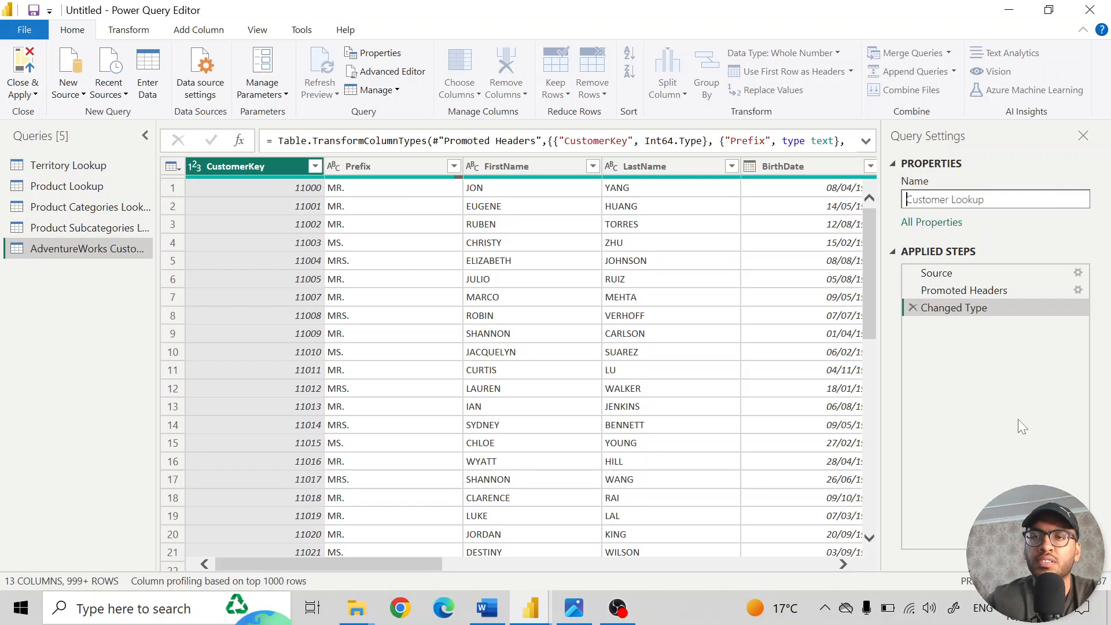
key("Return")
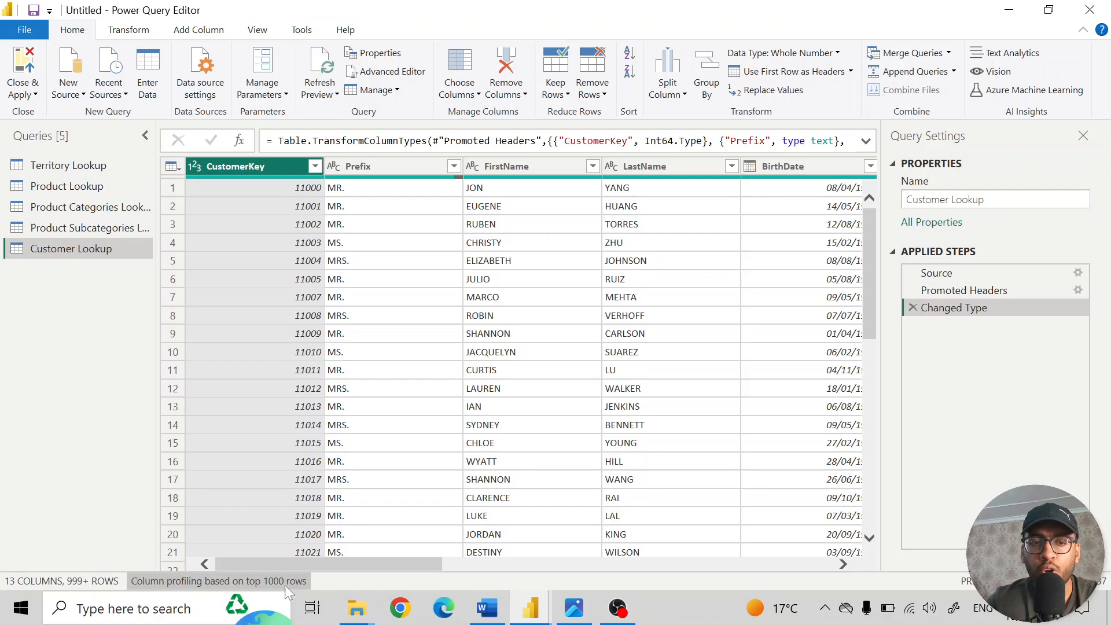
left_click(315, 167)
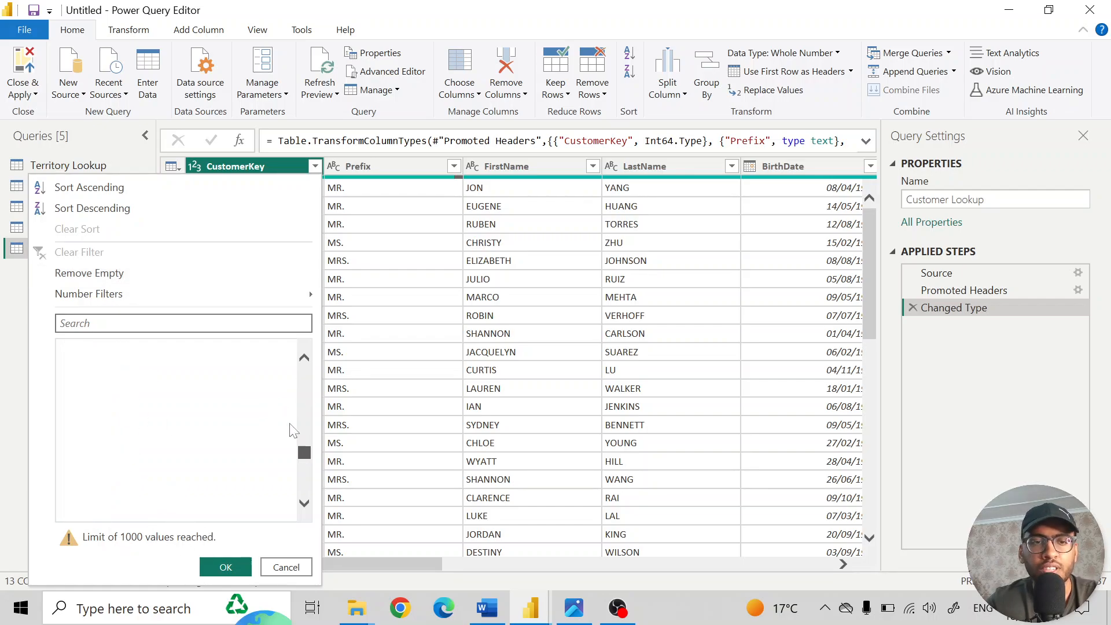
left_click(287, 570)
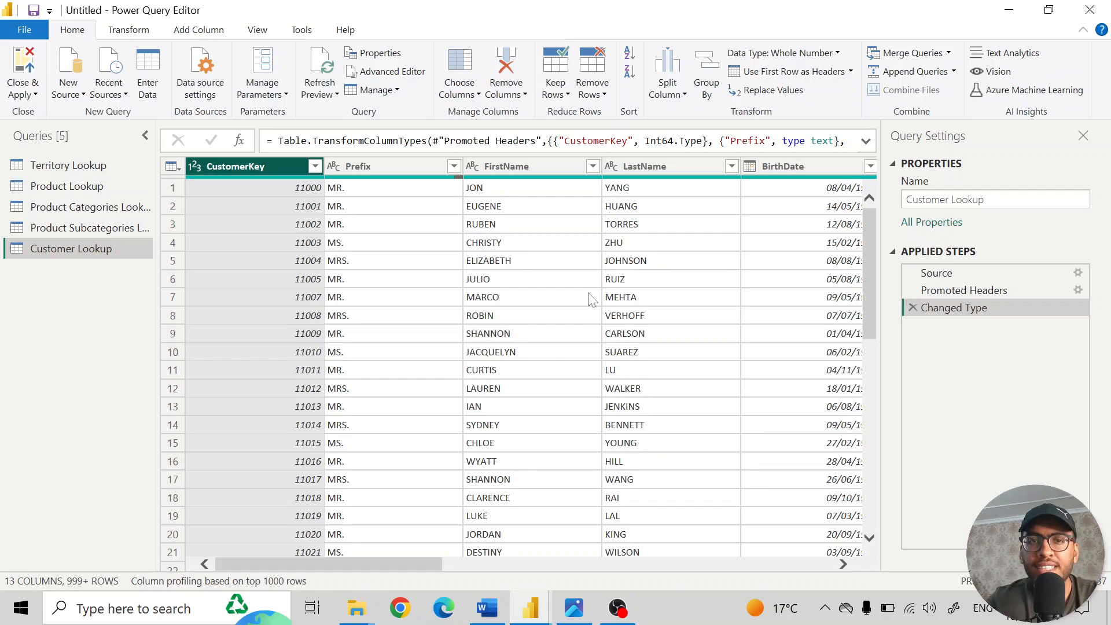
- Show column quality for the Customer Lookup query and review the valid, error and empty shares across its columns
scroll(590, 297, "right", 10)
scroll(590, 297, "right", 8)
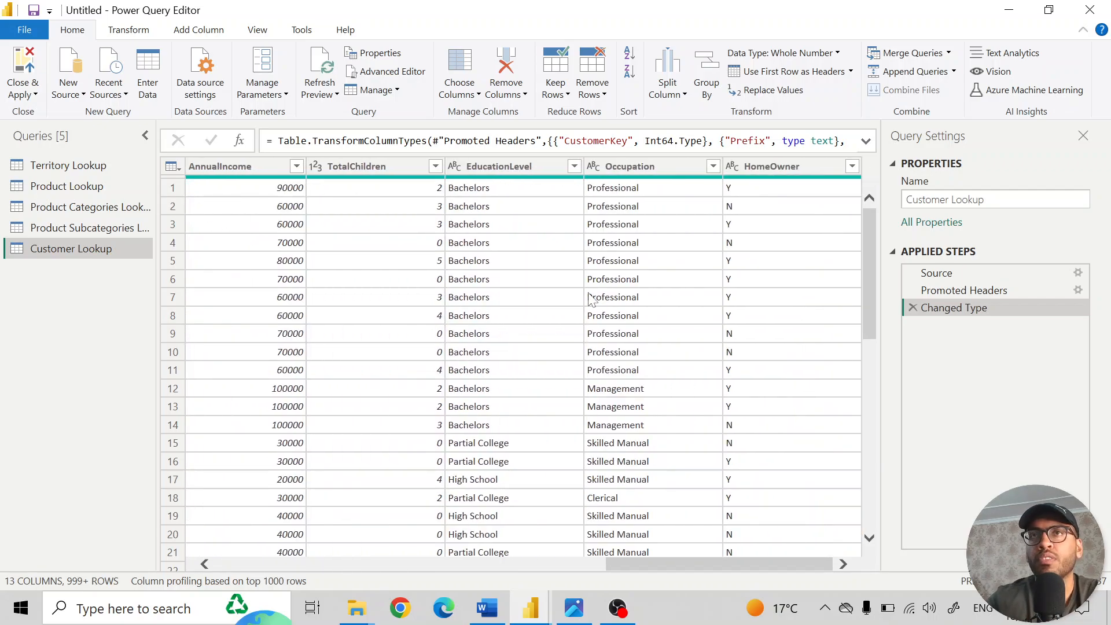
scroll(590, 298, "left", 18)
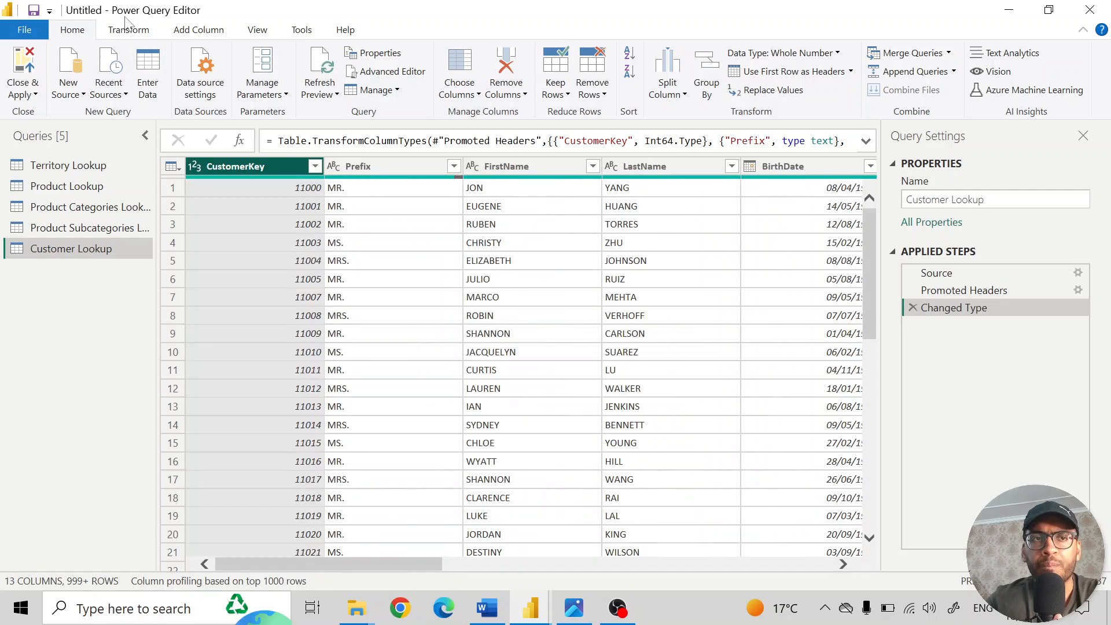
left_click(264, 33)
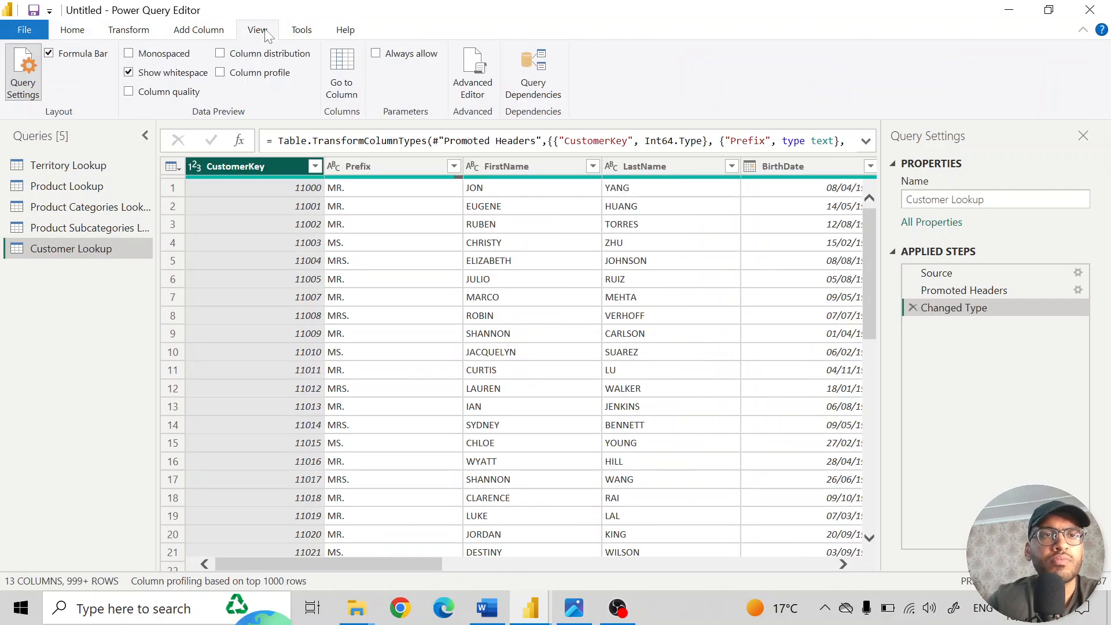
left_click(135, 93)
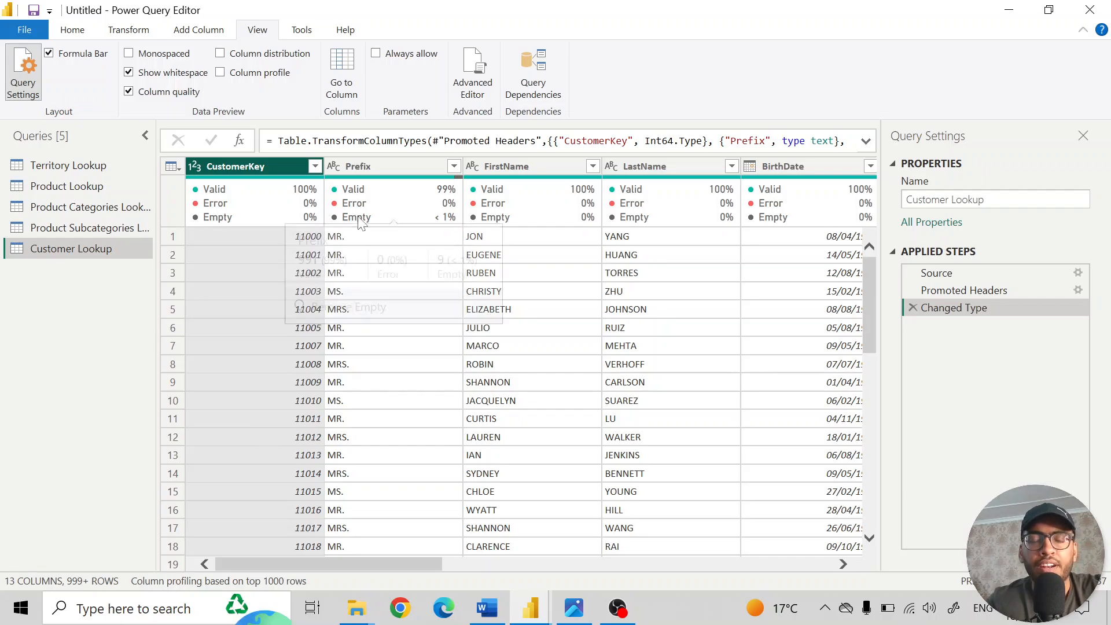
mouse_move(363, 226)
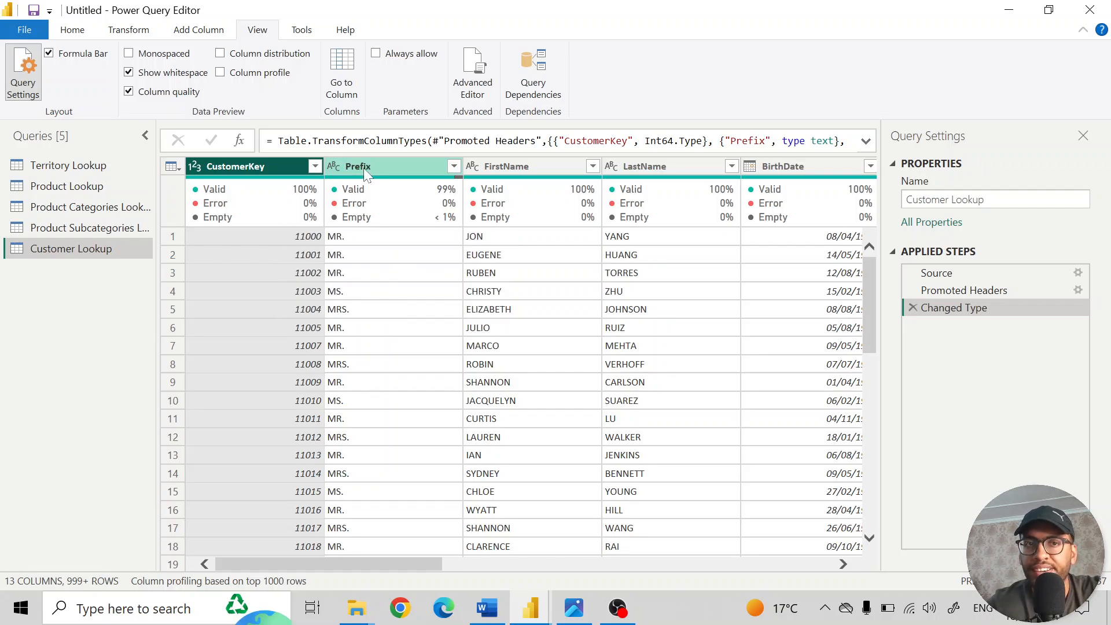
scroll(588, 342, "right", 15)
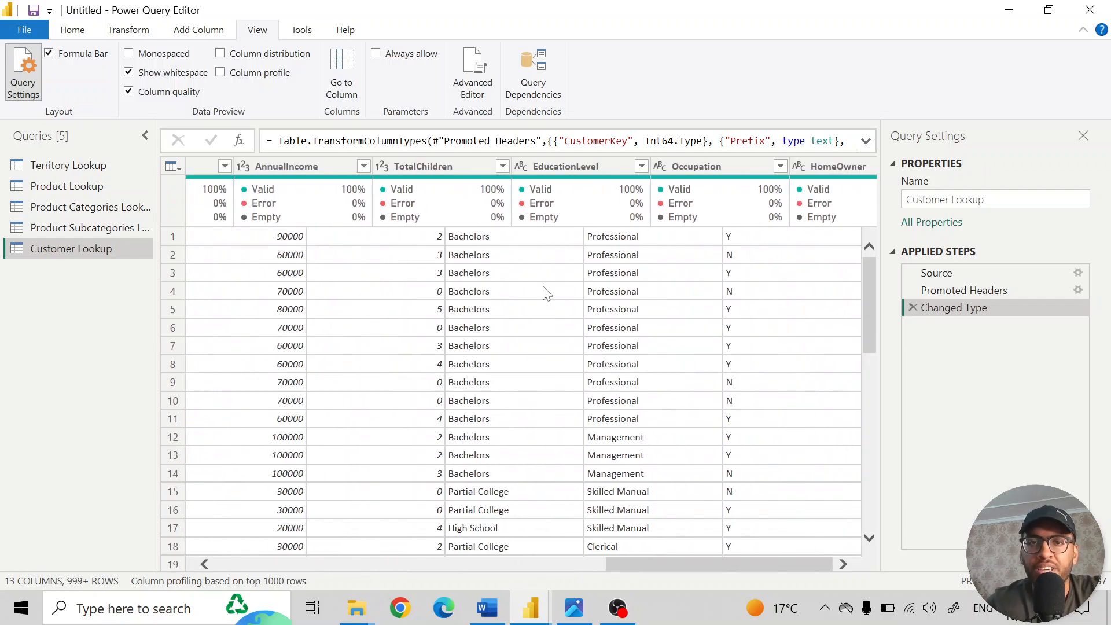
scroll(546, 292, "left", 10)
scroll(546, 293, "left", 3)
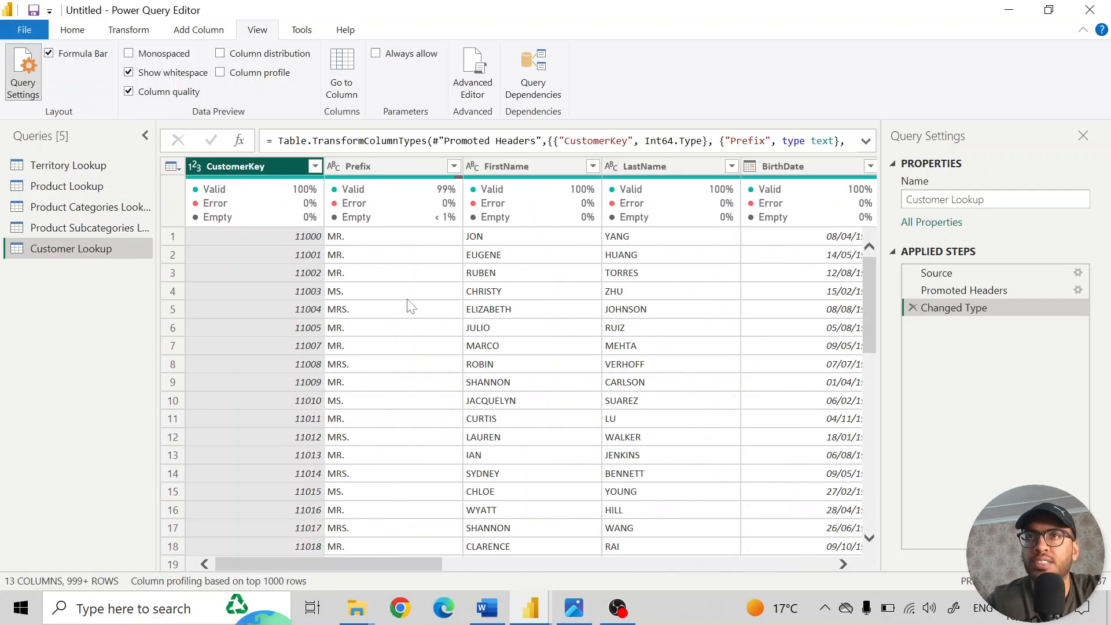
- Base the column profiling on the entire data set and check the CustomerKey column's quality details
left_click(200, 581)
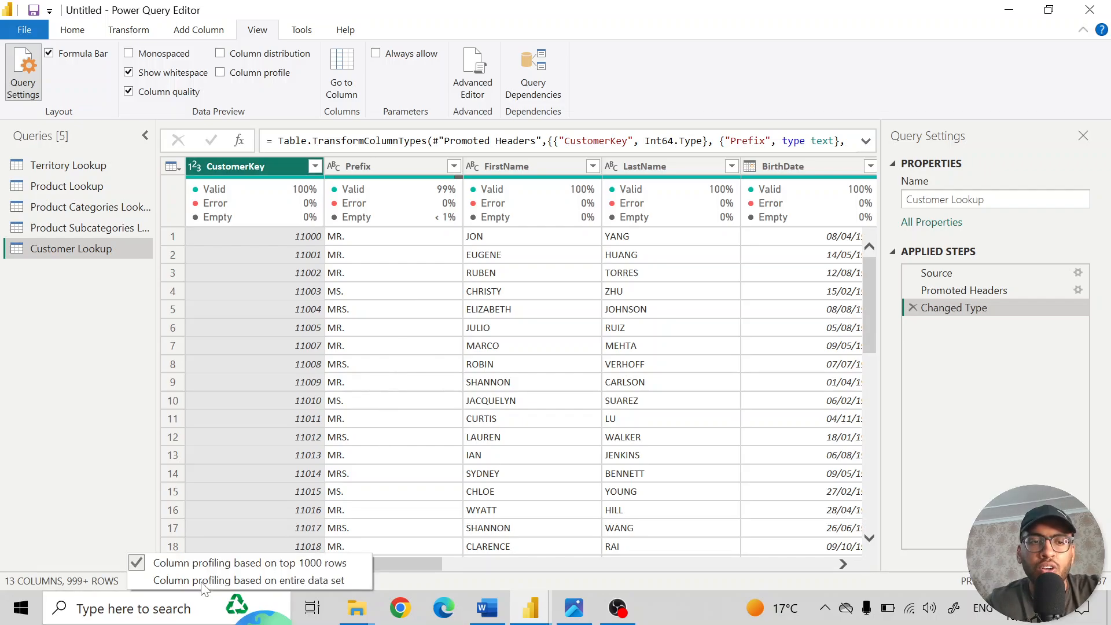
left_click(282, 575)
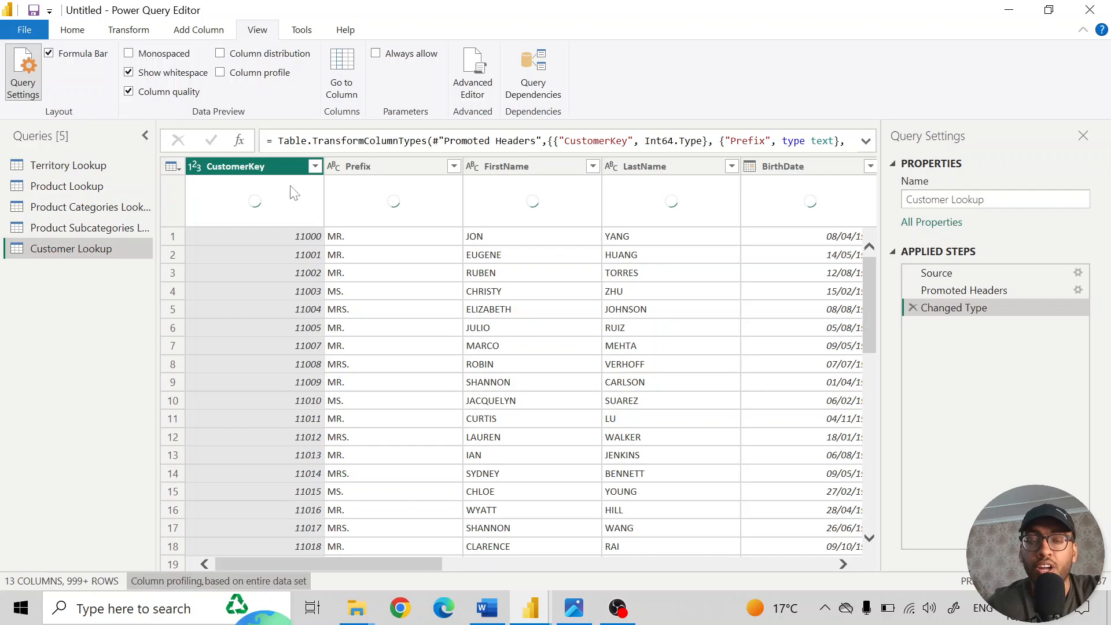
mouse_move(294, 193)
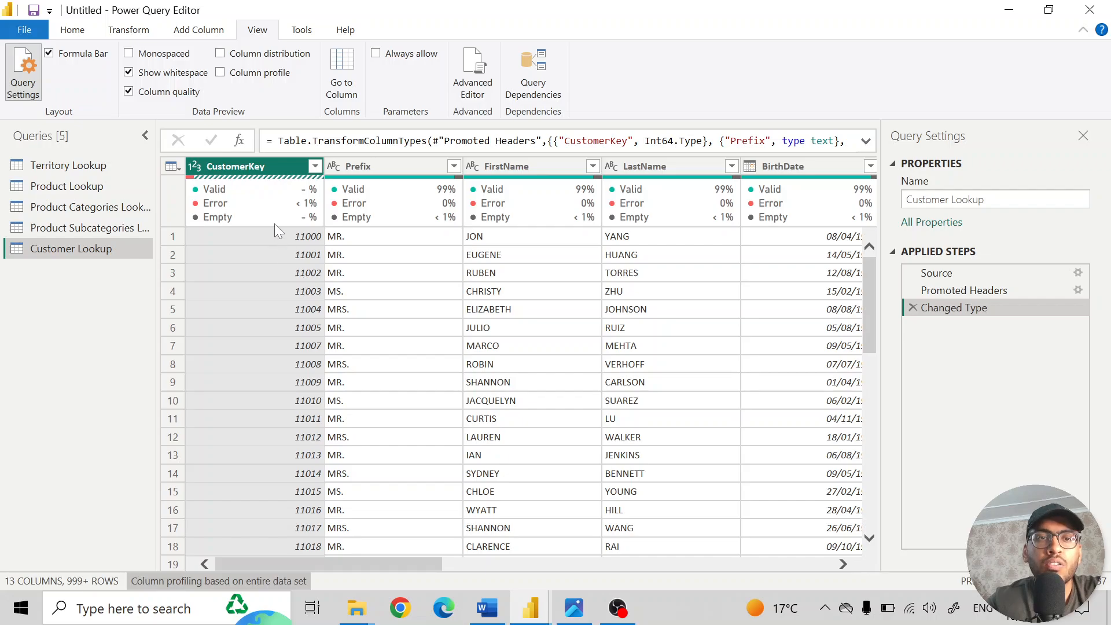
mouse_move(274, 212)
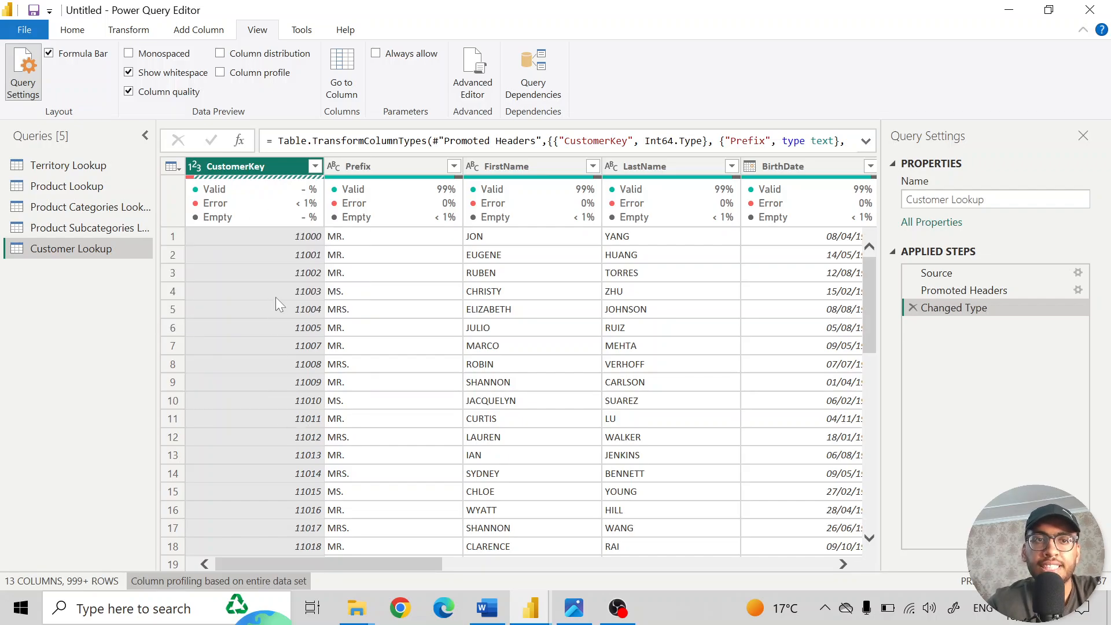
right_click(279, 167)
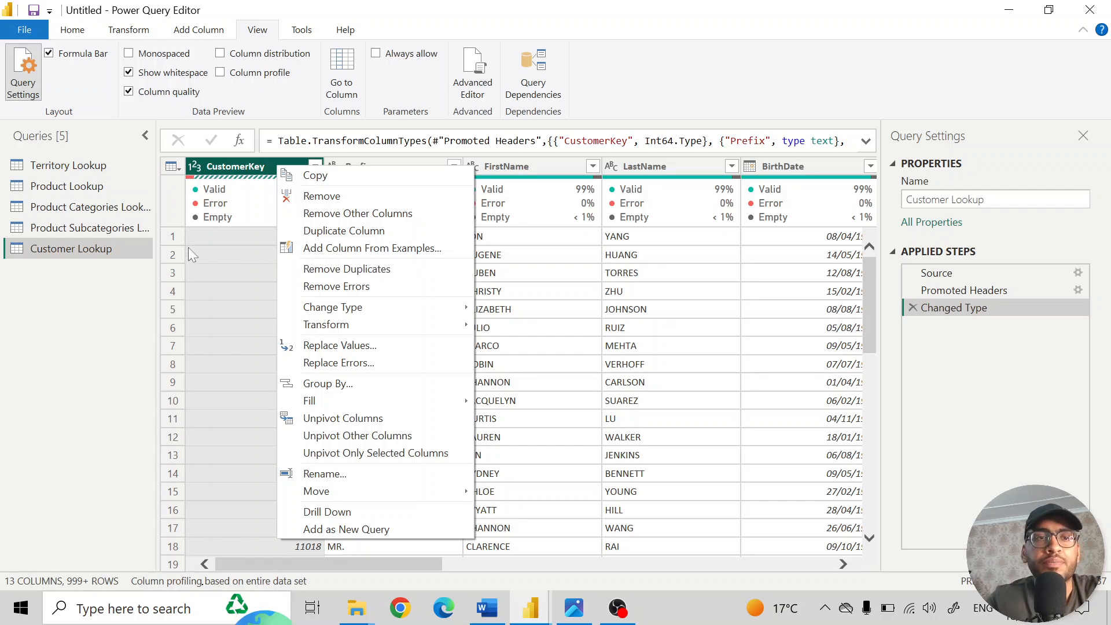
left_click(211, 167)
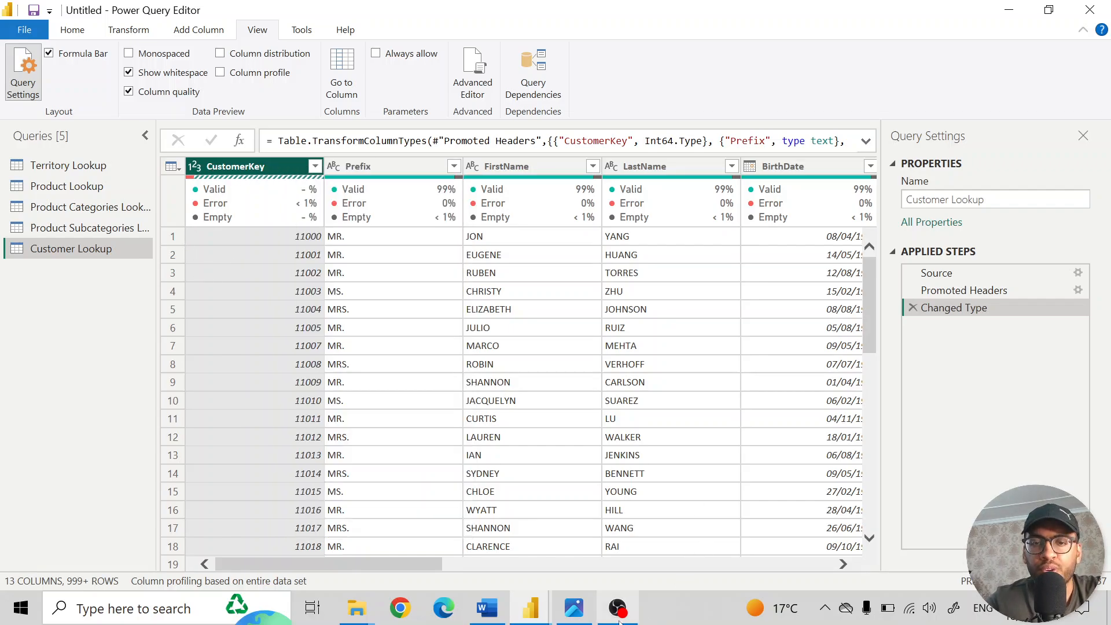
left_click(618, 608)
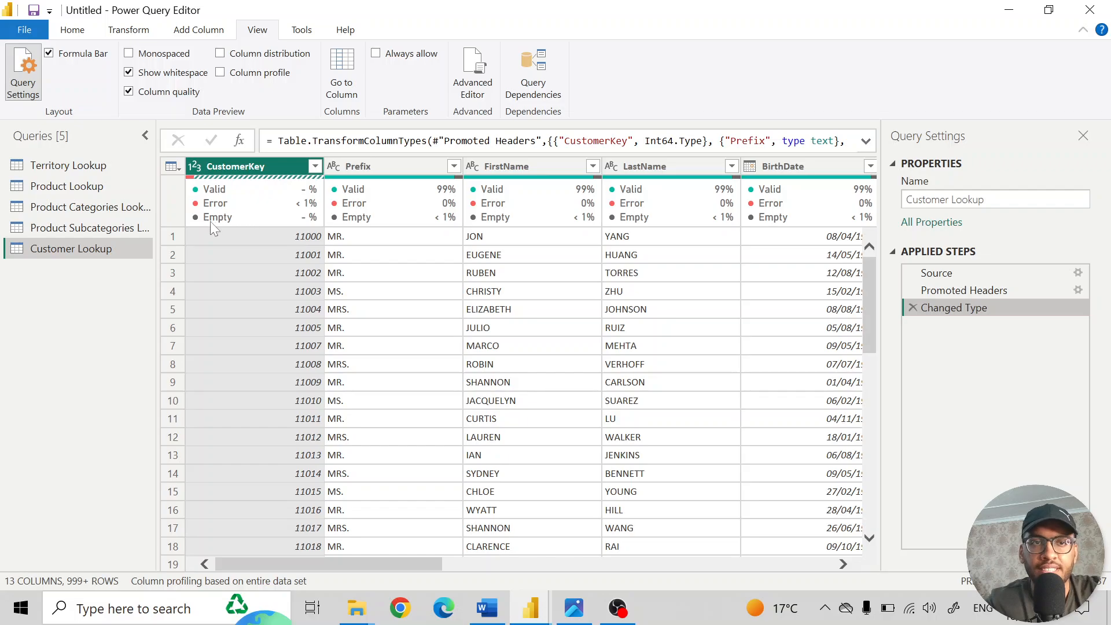
- Keep only the rows with errors in CustomerKey and read the error details of the first two rows
mouse_move(214, 220)
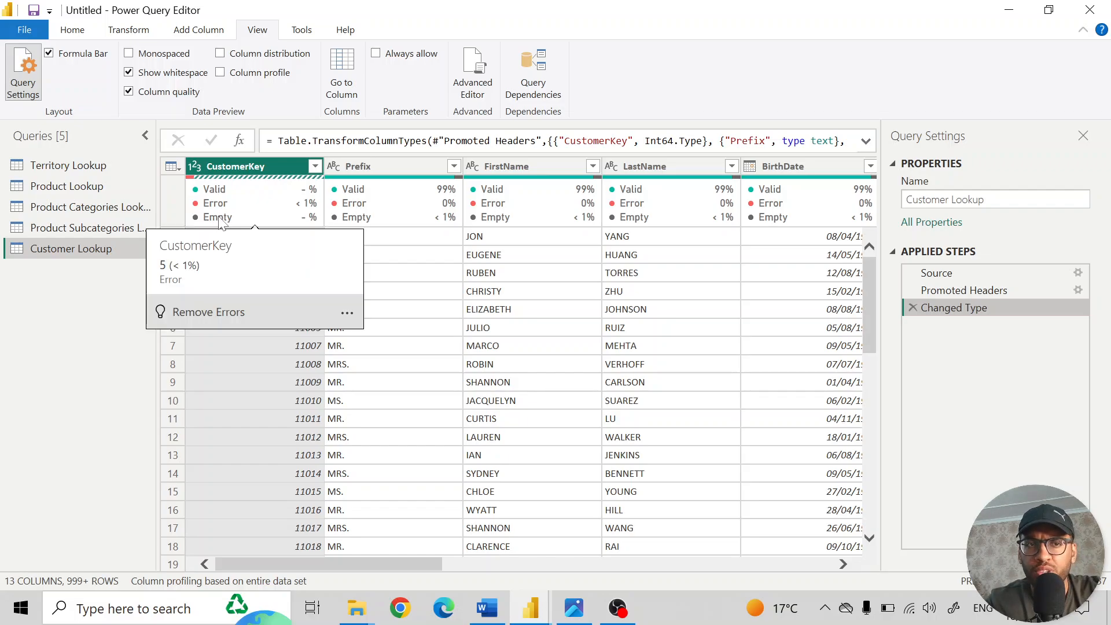
right_click(220, 218)
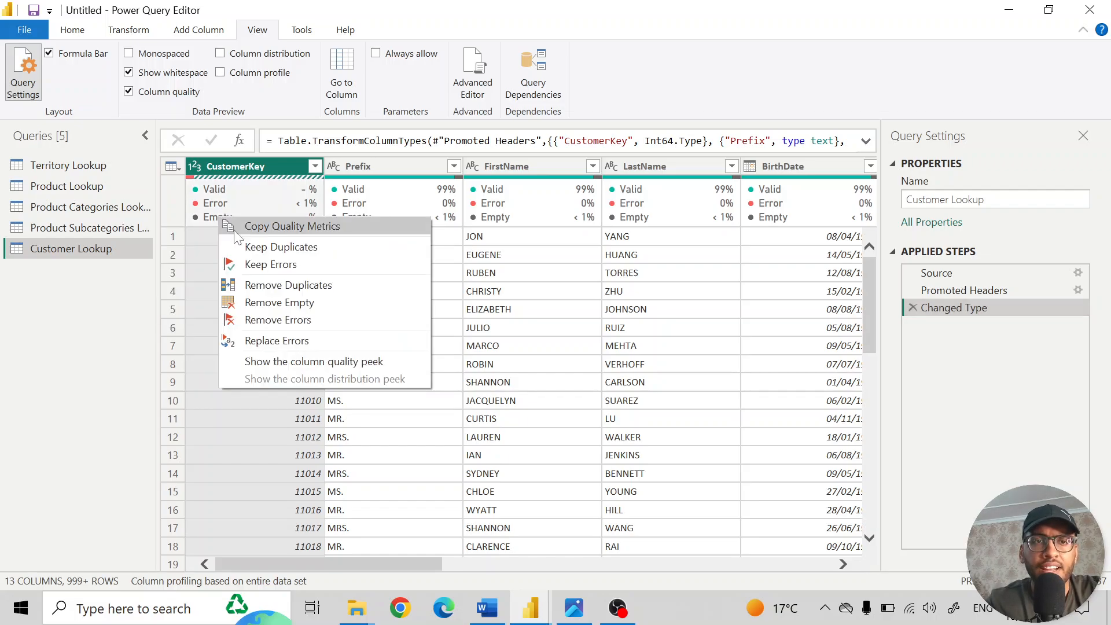
left_click(270, 263)
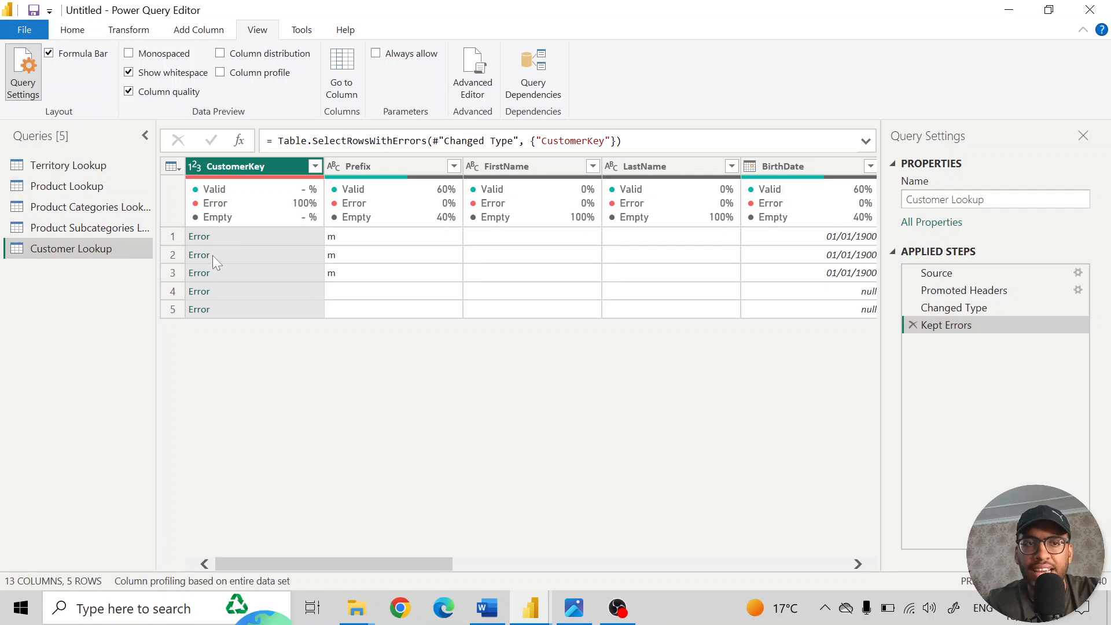
left_click(211, 241)
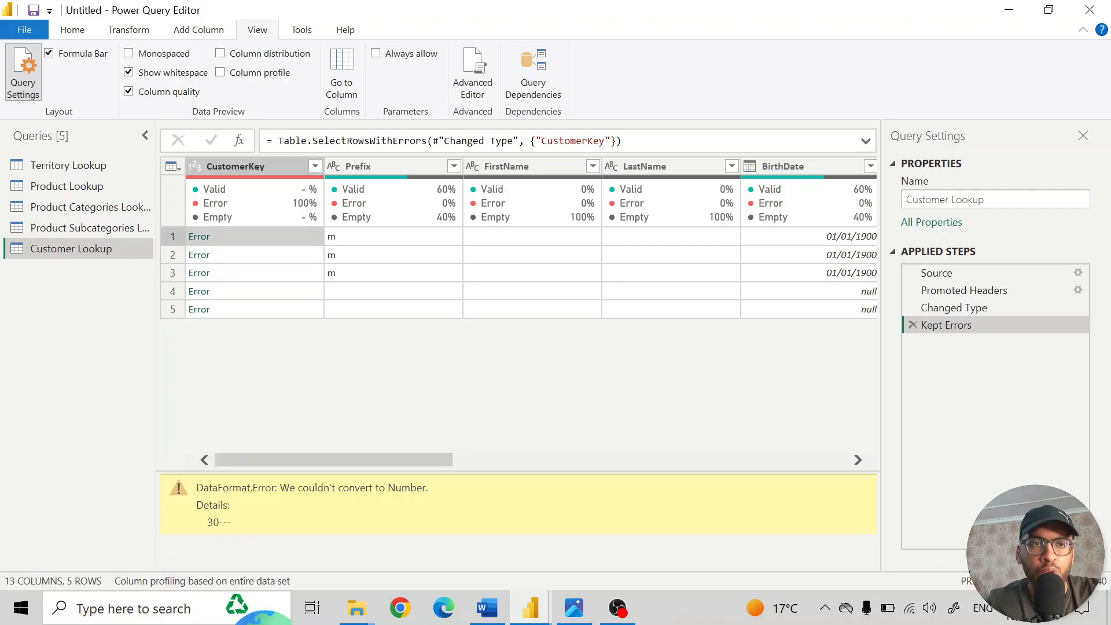
left_click(220, 255)
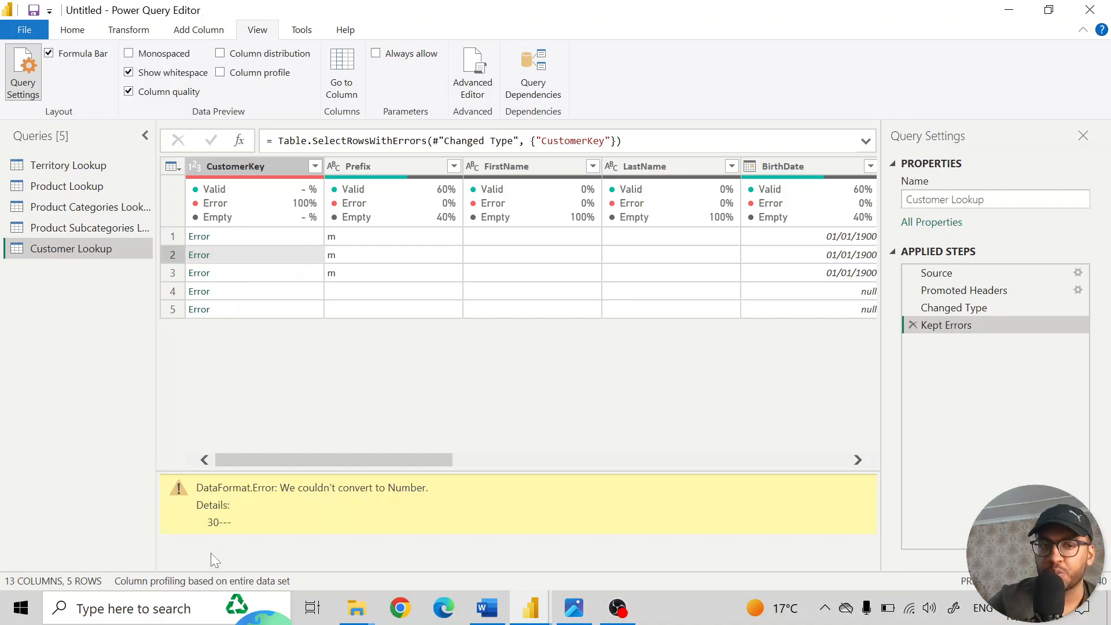
left_click(231, 217)
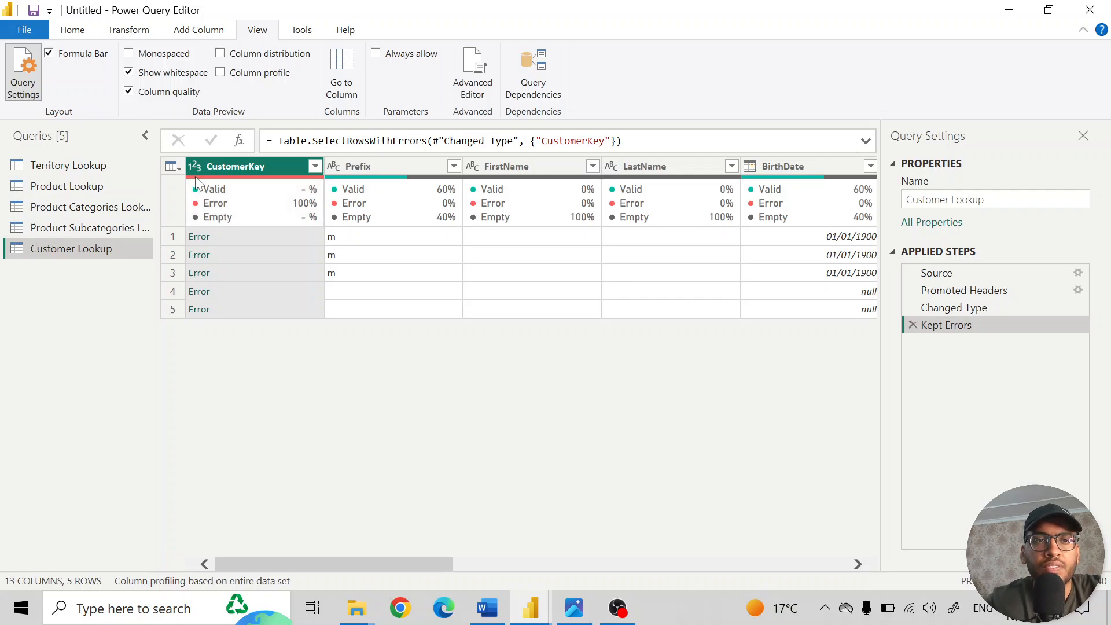
- Try removing the CustomerKey errors from the table that holds only the kept error rows
right_click(218, 219)
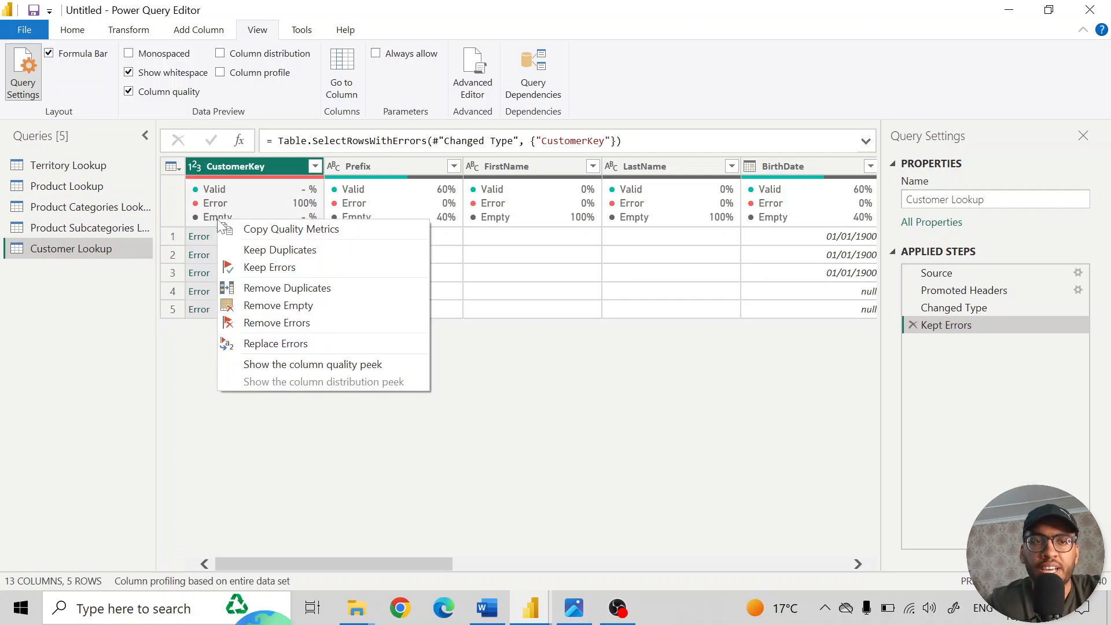
left_click(298, 323)
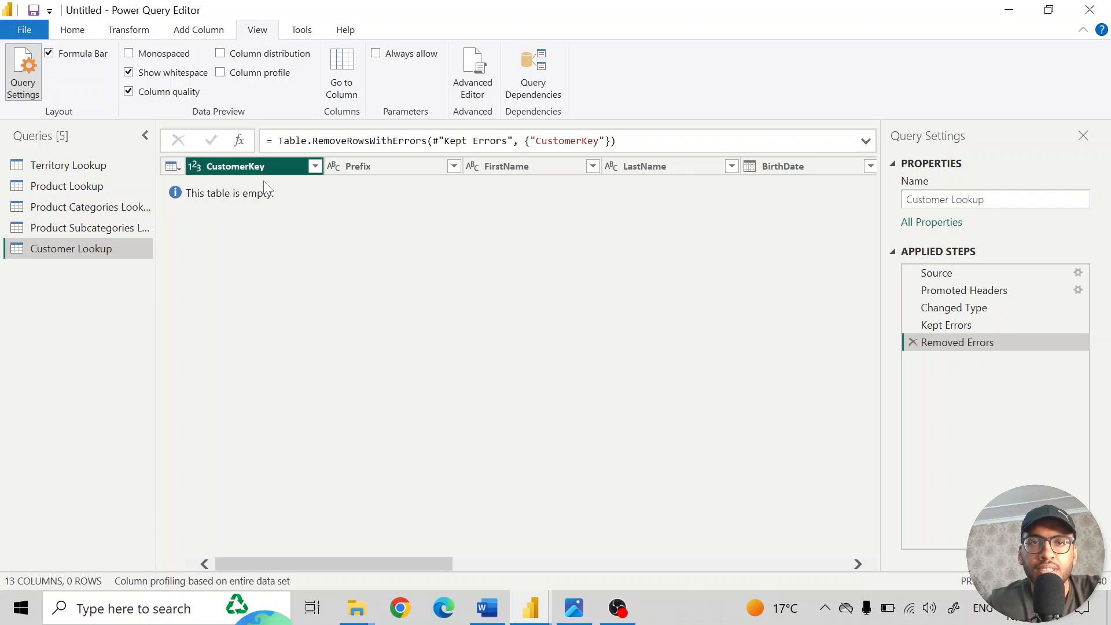
left_click(617, 607)
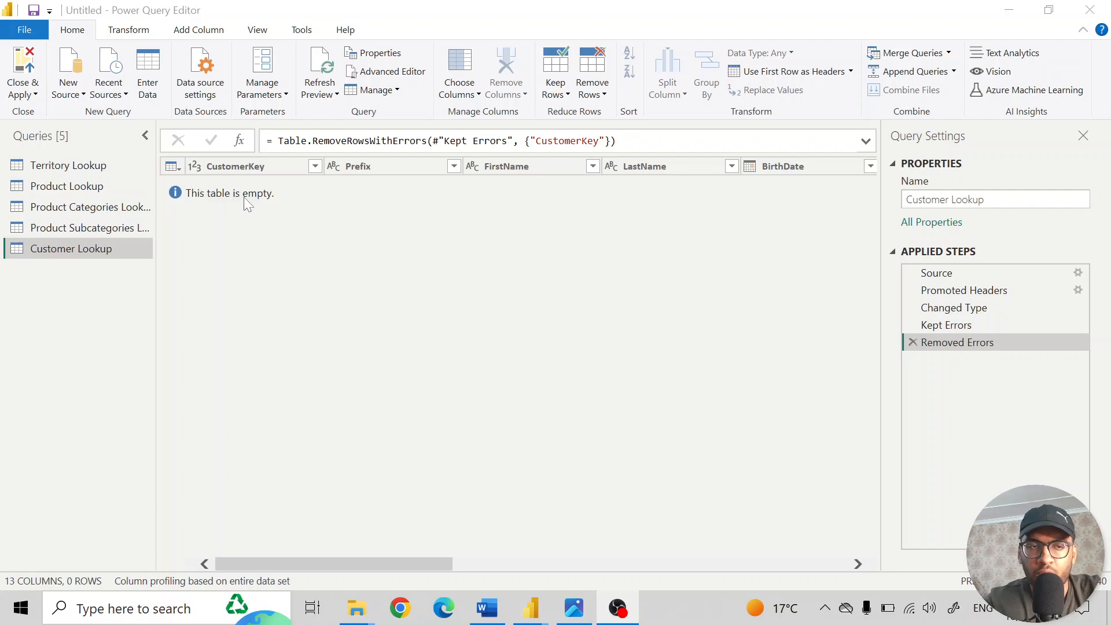
- Delete the Removed Errors and Kept Errors applied steps, and remove the rows with CustomerKey errors from the full table
left_click(913, 342)
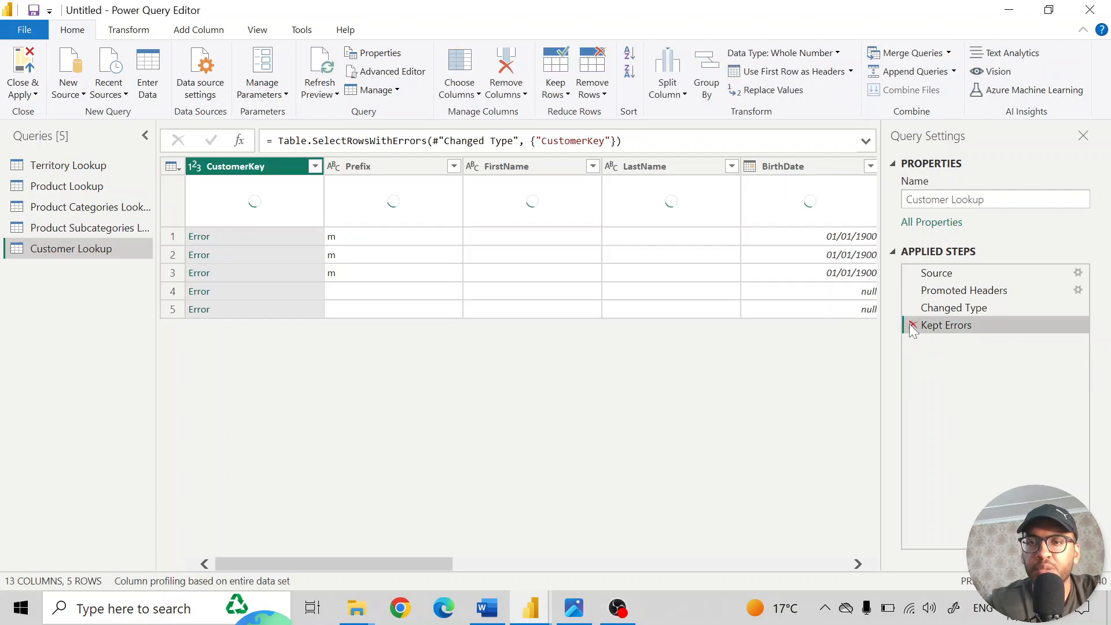
left_click(912, 325)
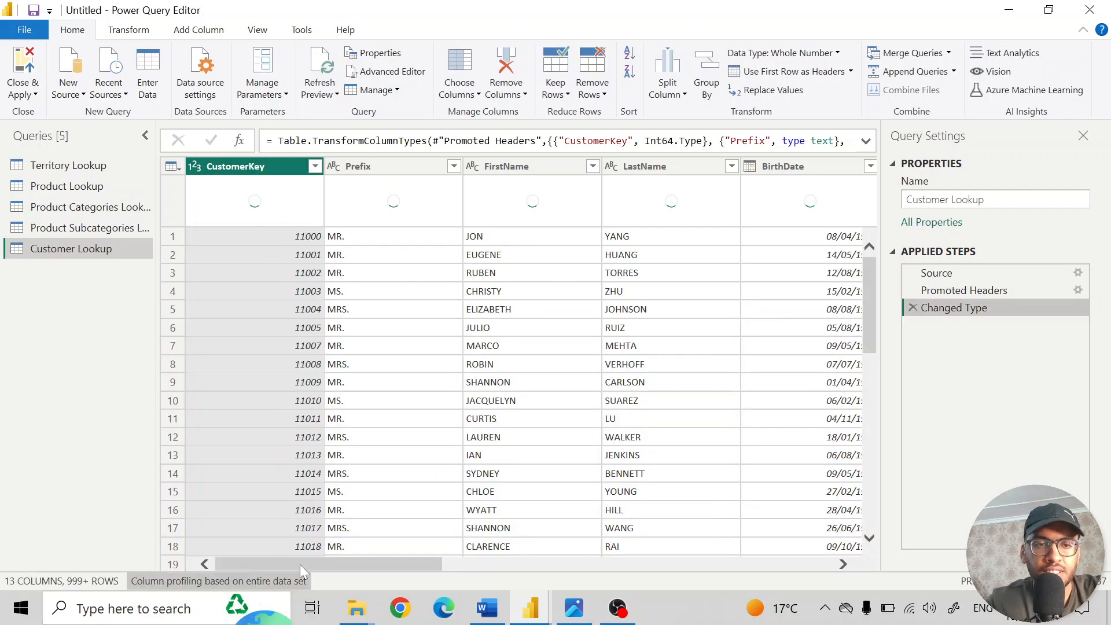
right_click(262, 167)
left_click(338, 286)
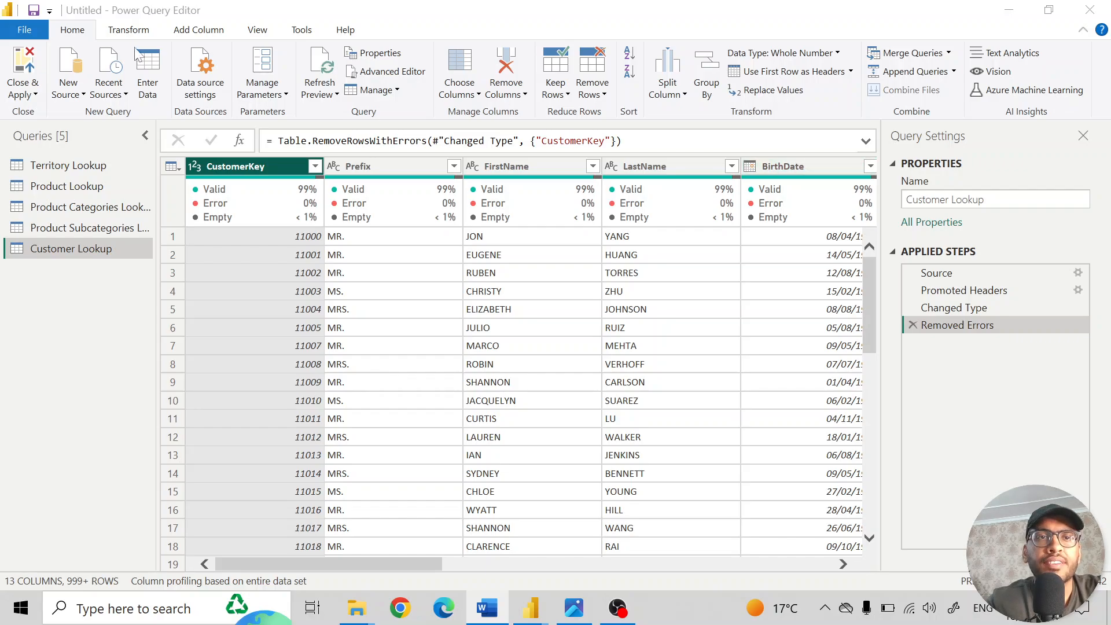
- Hide column quality and show column distribution to compare the distinct and unique values of the customer columns
left_click(259, 30)
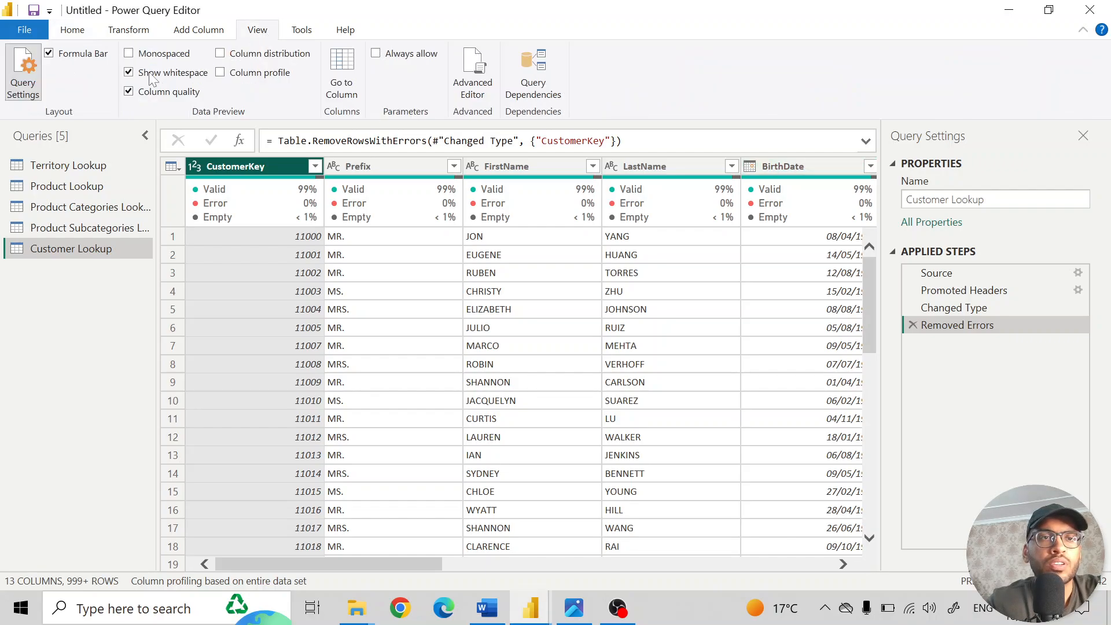
left_click(130, 92)
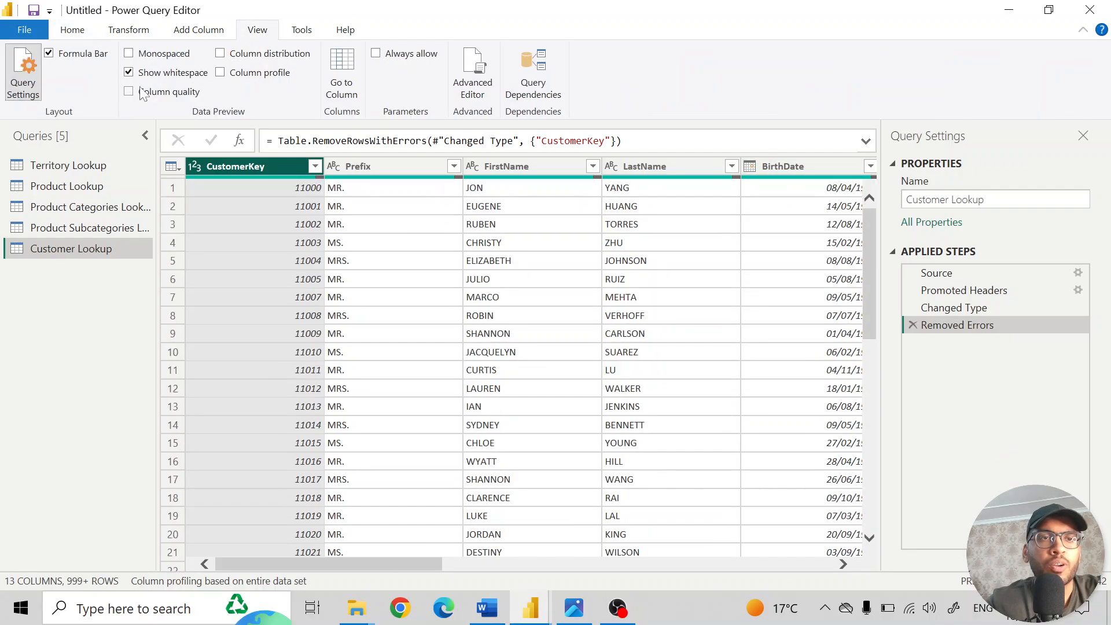
left_click(221, 54)
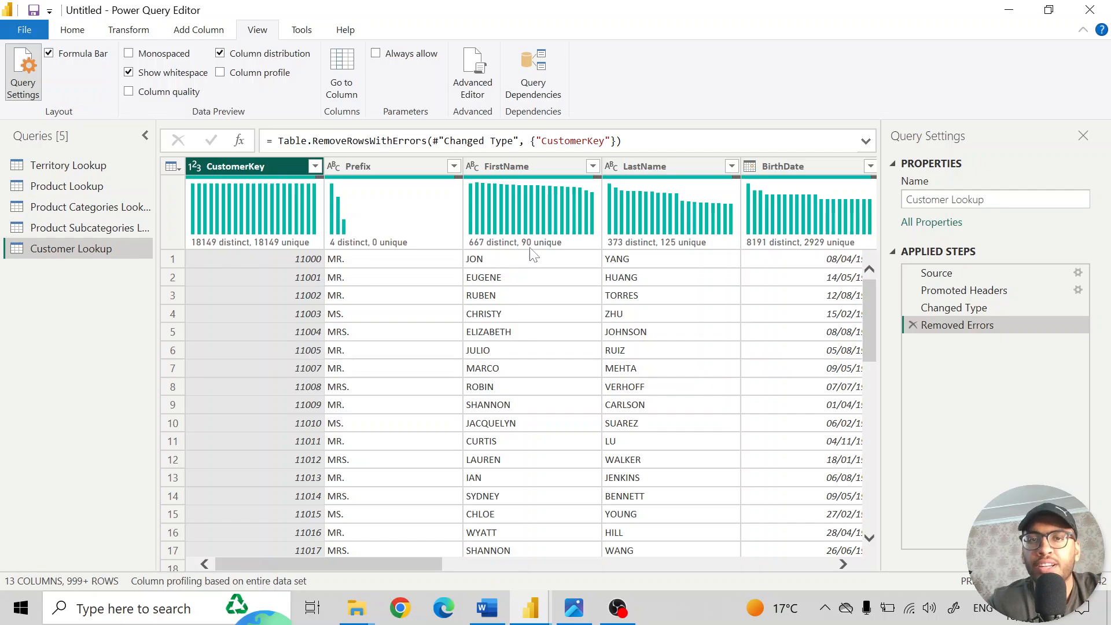
mouse_move(527, 231)
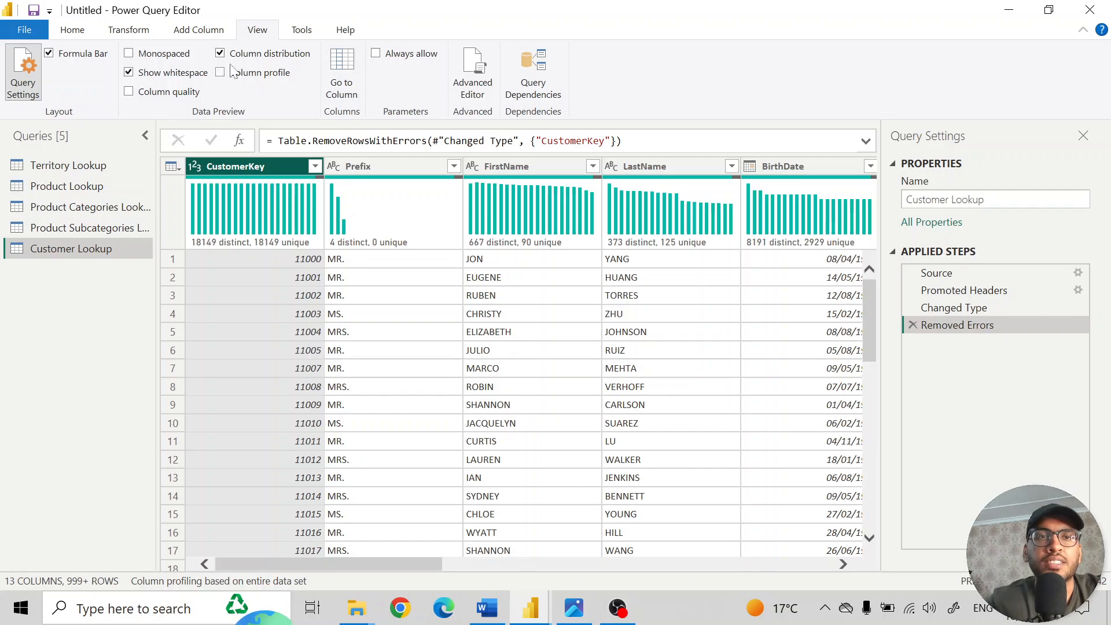
- Replace the column distribution with the column profile, and examine the statistics and value distribution of CustomerKey and AnnualIncome
left_click(228, 57)
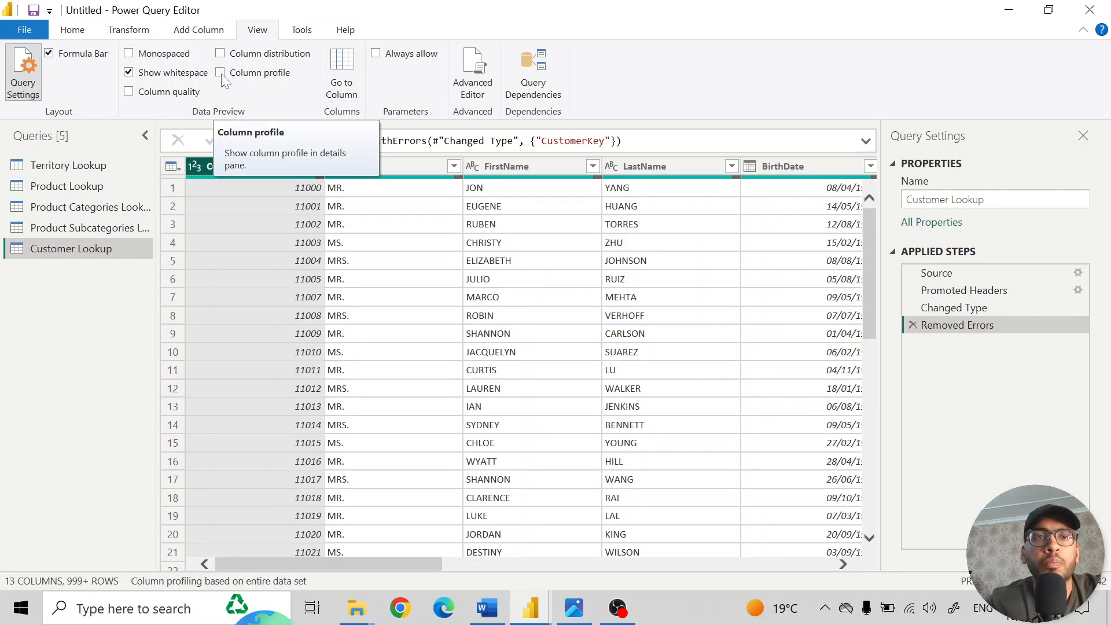
left_click(223, 72)
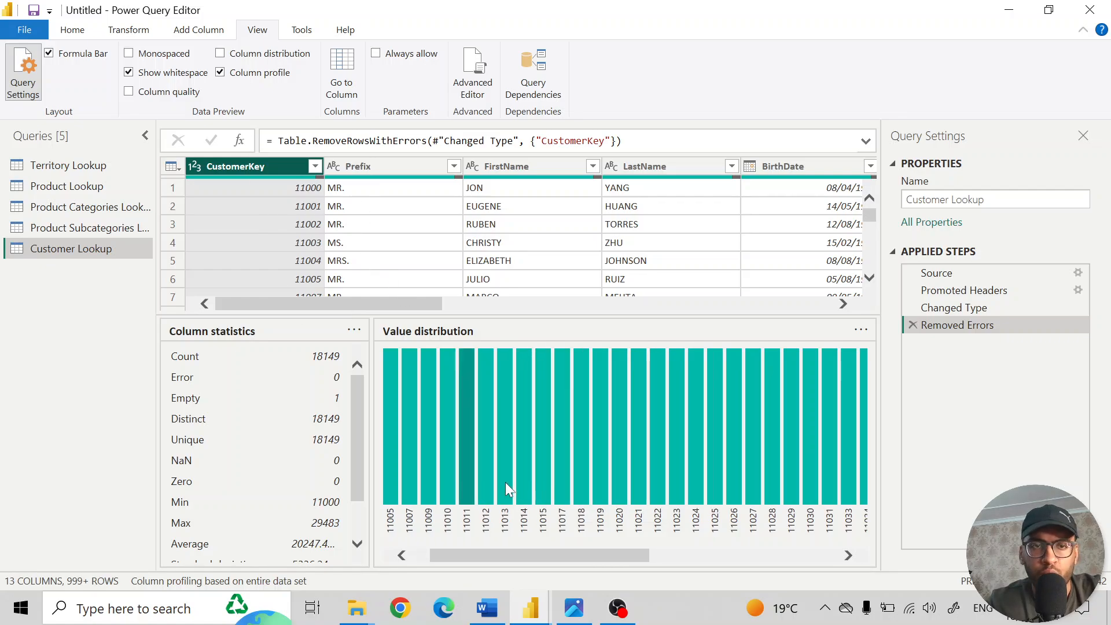
scroll(505, 486, "right", 1)
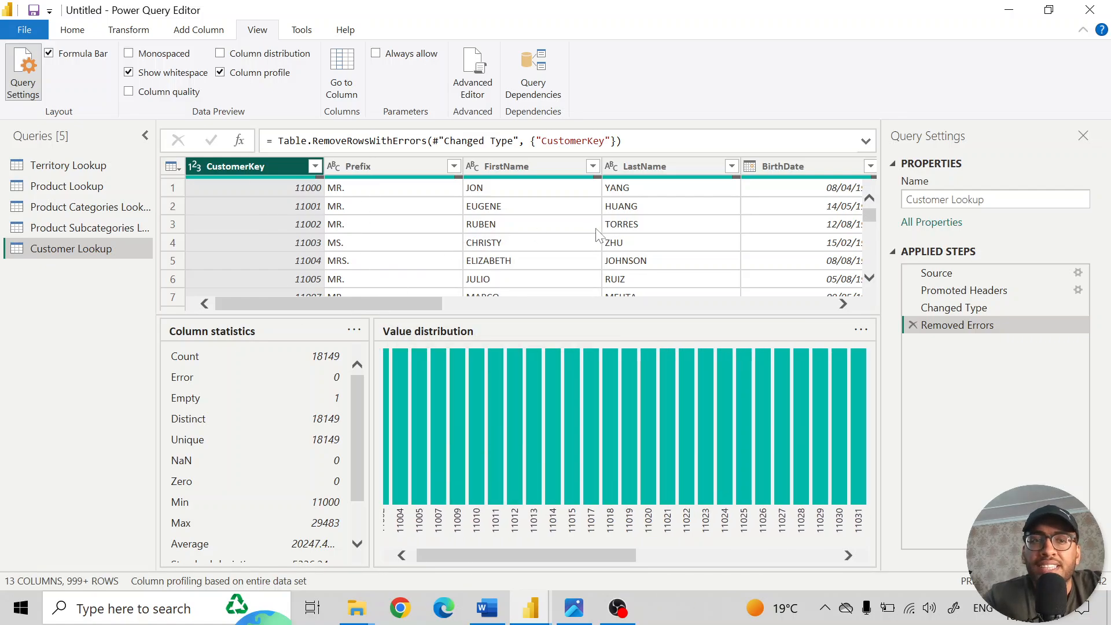
scroll(651, 226, "right", 10)
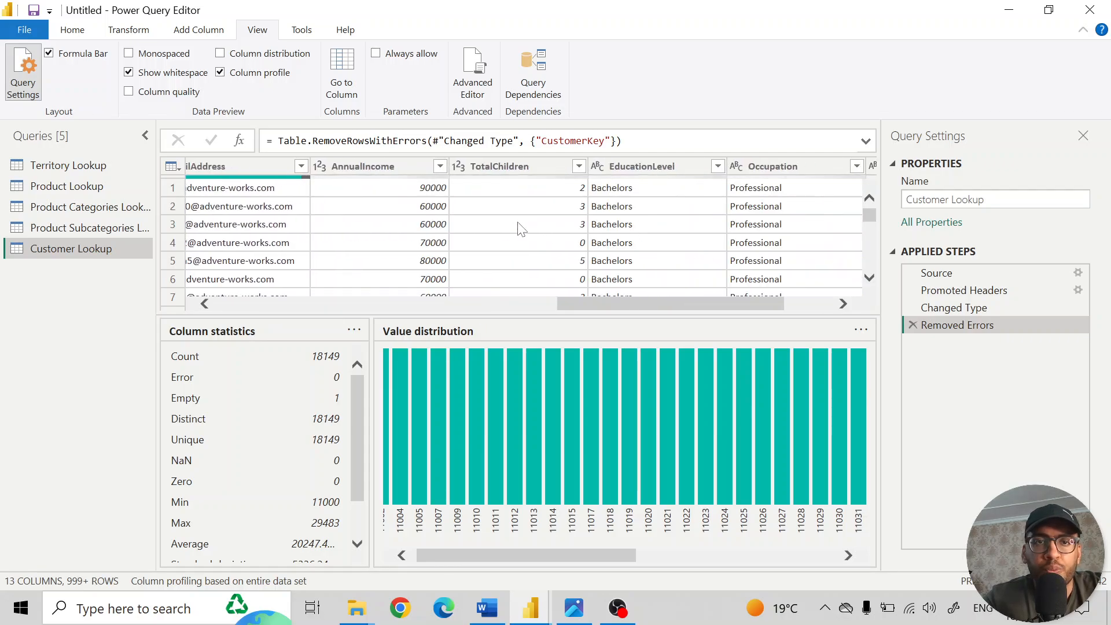
left_click(381, 170)
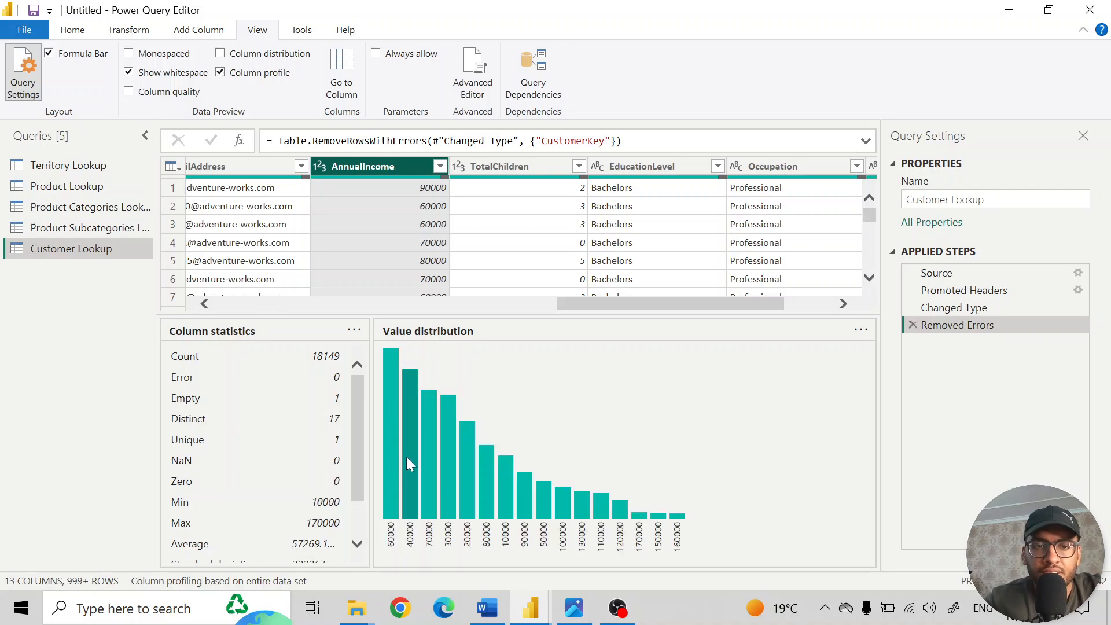
- Examine the AnnualIncome value distribution and the remaining column statistics, and hide the column profile
mouse_move(384, 496)
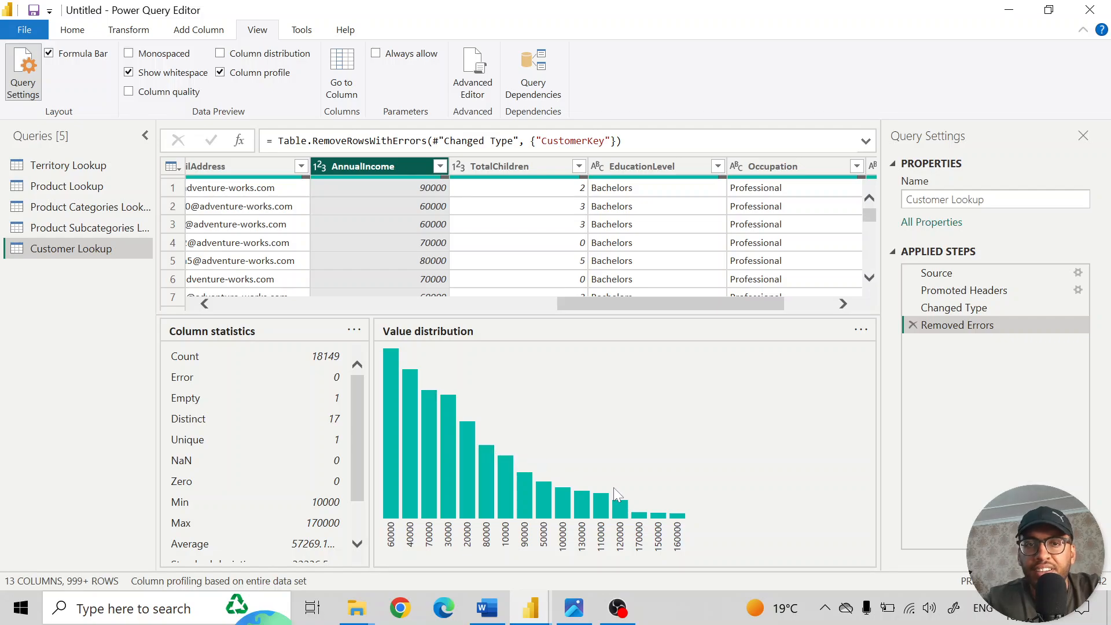
mouse_move(581, 507)
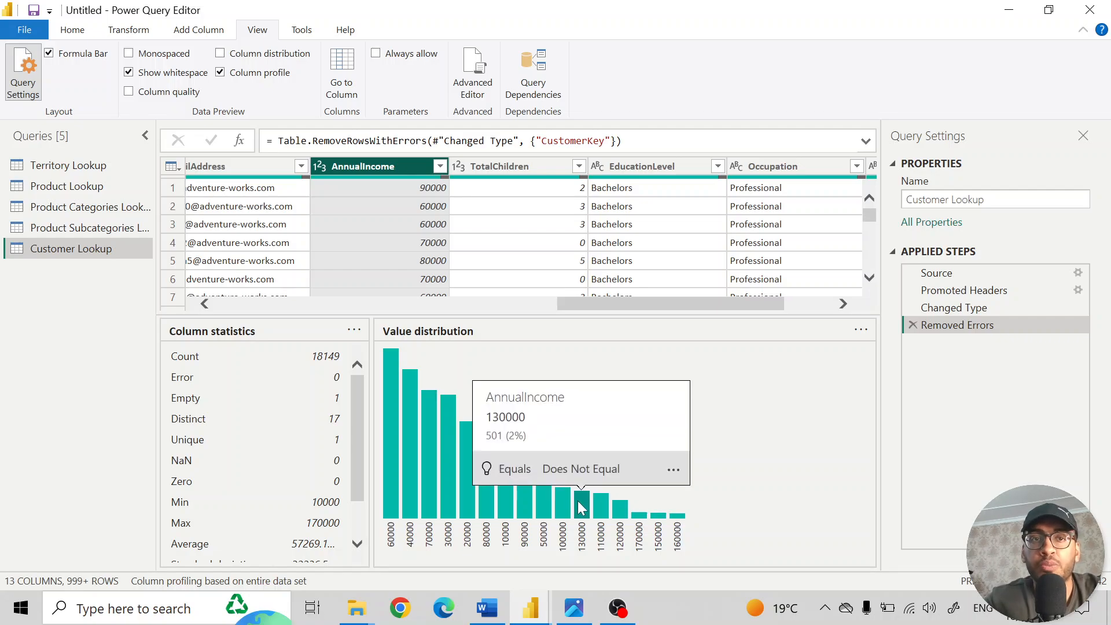
scroll(191, 474, "down", 2)
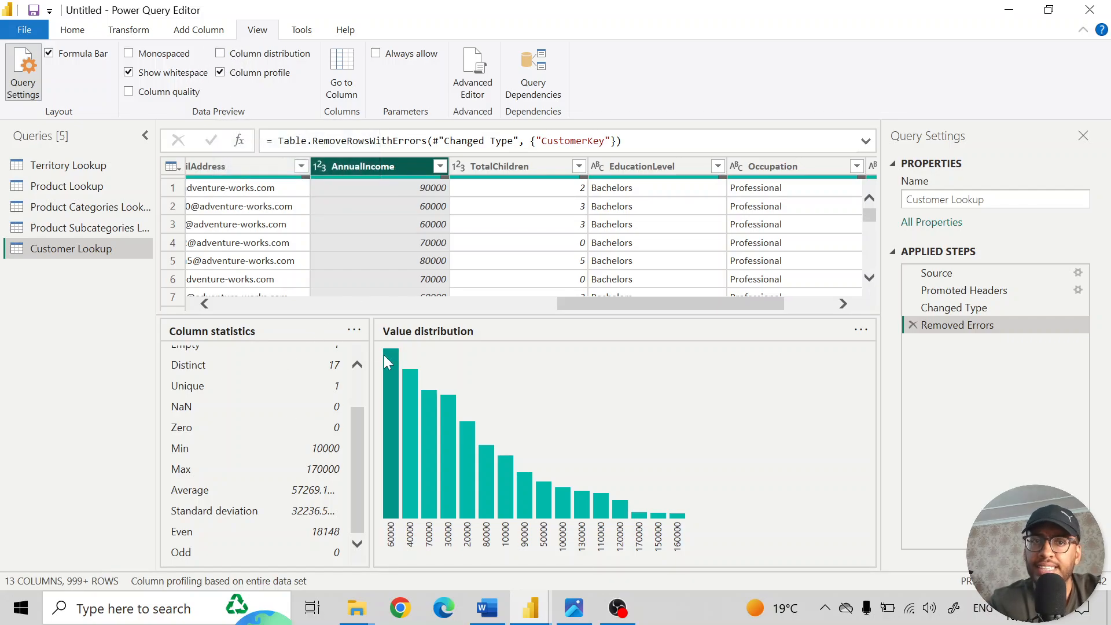
left_click(221, 74)
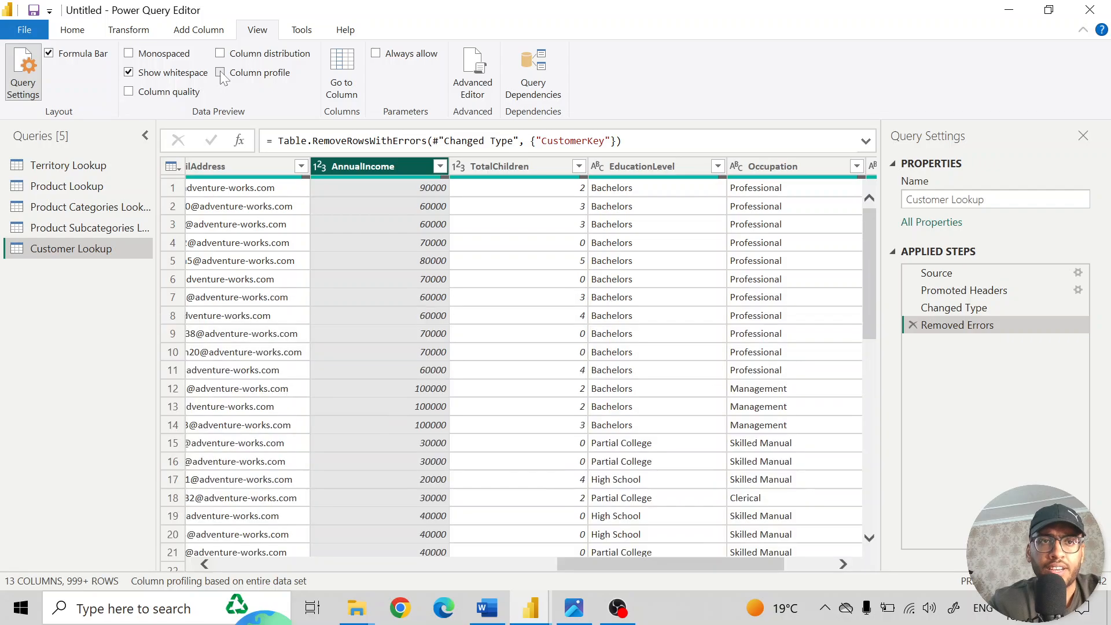
left_click(221, 74)
left_click(221, 74)
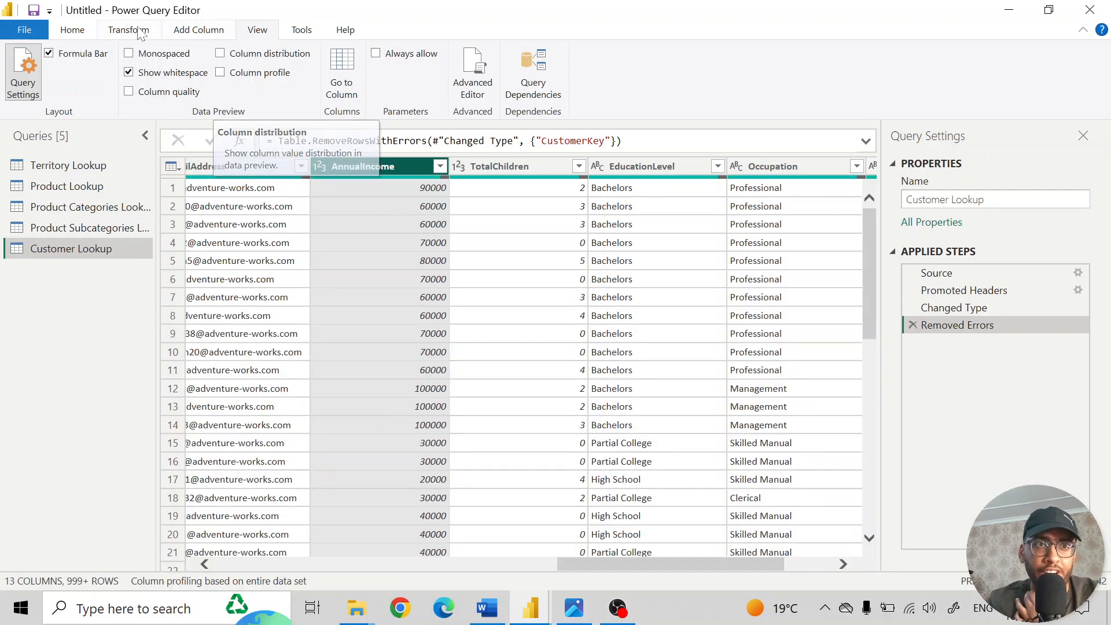
- Close the Power Query Editor and apply the pending query changes to the data model
left_click(86, 32)
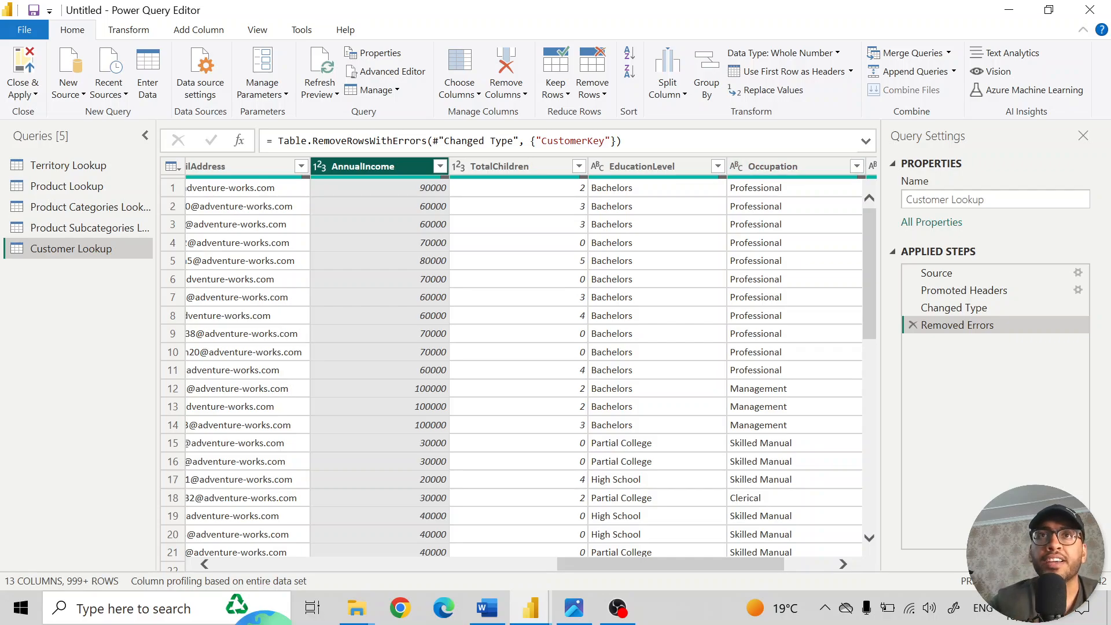
left_click(17, 95)
left_click(58, 116)
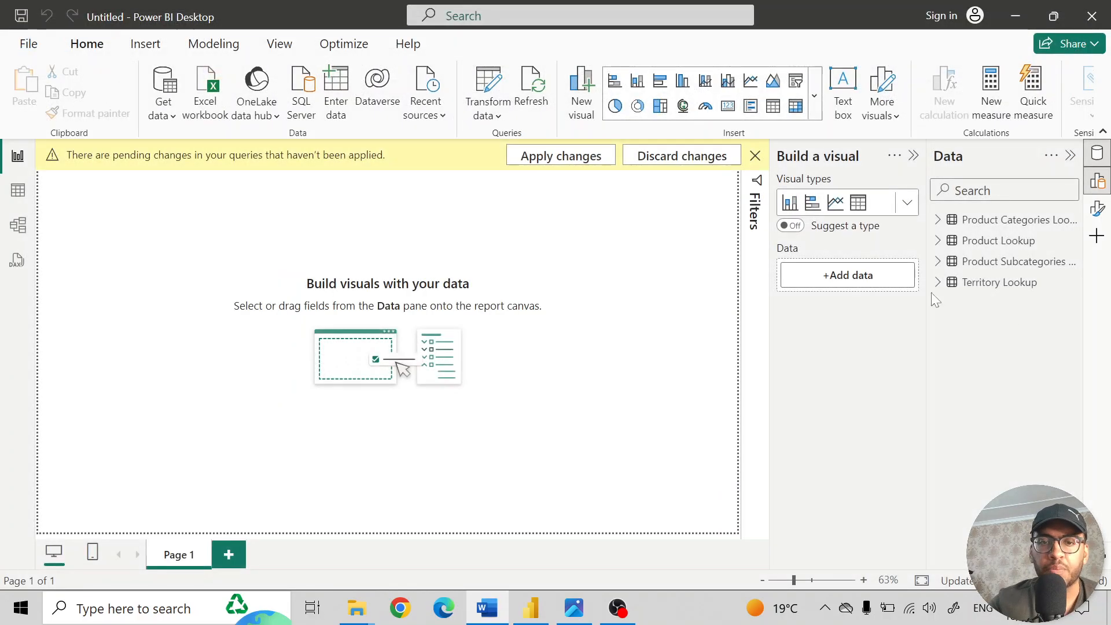
- Switch to the Shaping.jpg image to review the list of data connecting and shaping topics, and return to Power BI Desktop
left_click(579, 618)
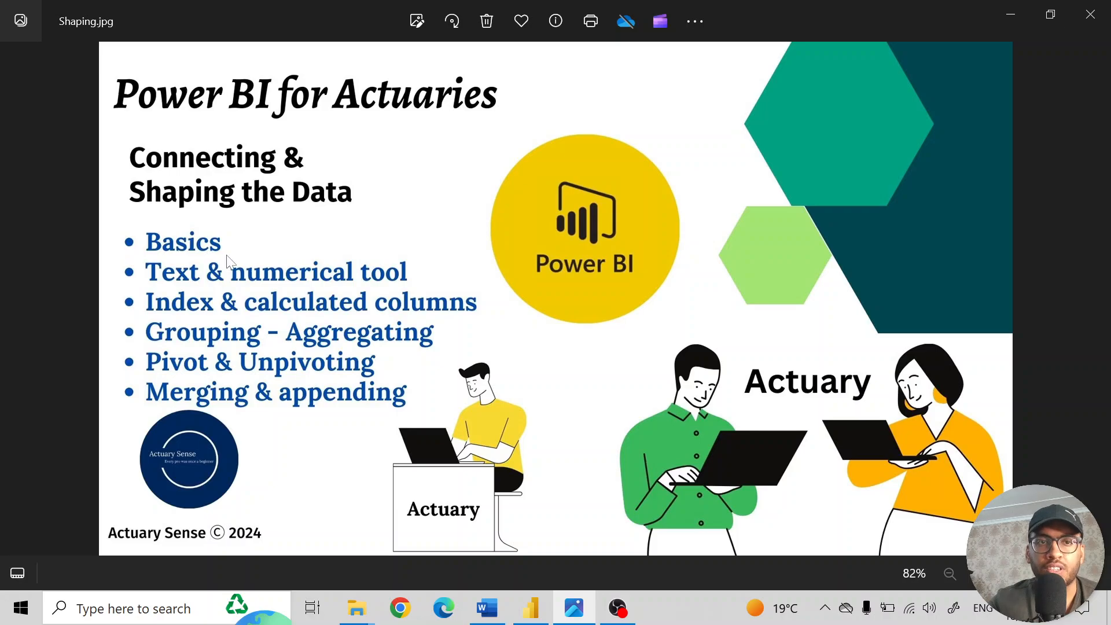
key("alt+Tab")
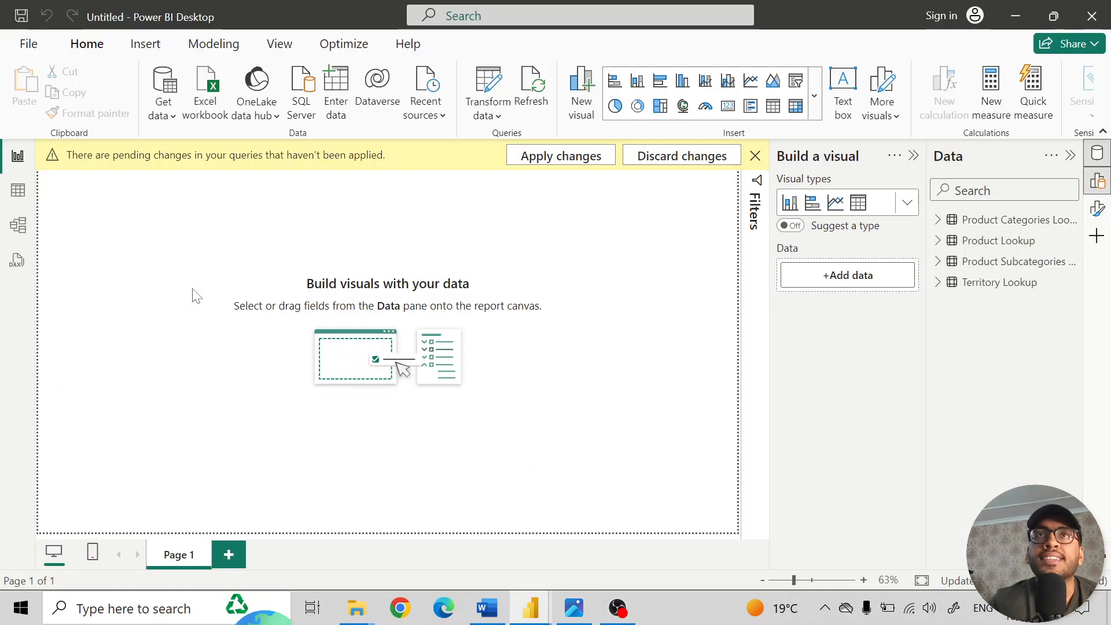
left_click(586, 620)
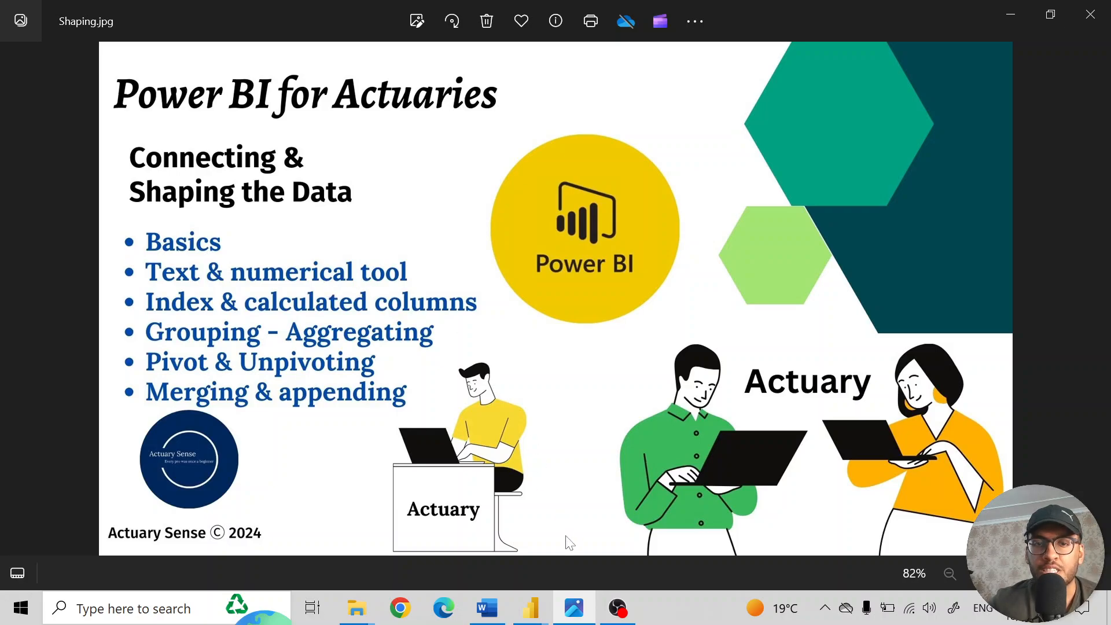
left_click(531, 607)
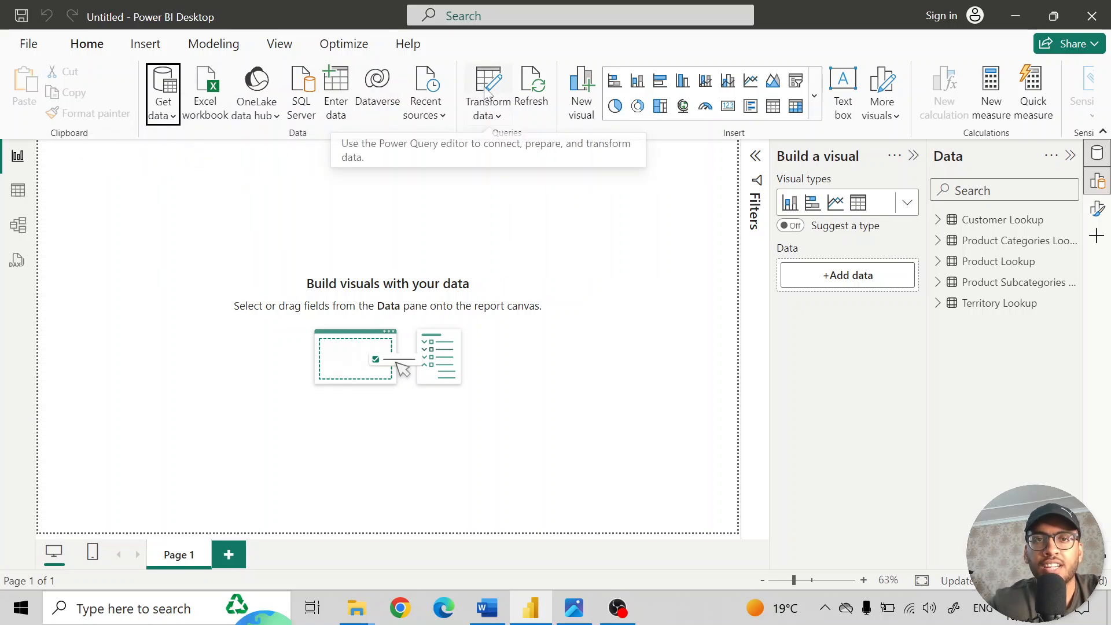
- Reopen the Power Query Editor to transform the data, and look over the Split Column and Extract options for text columns
left_click(492, 115)
left_click(518, 145)
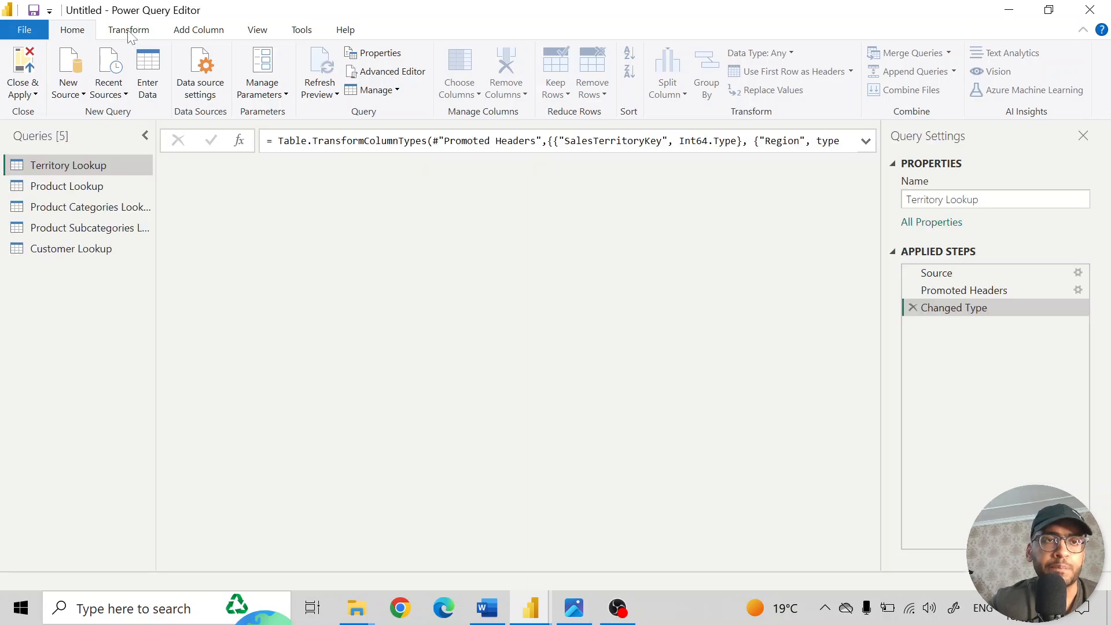
left_click(128, 30)
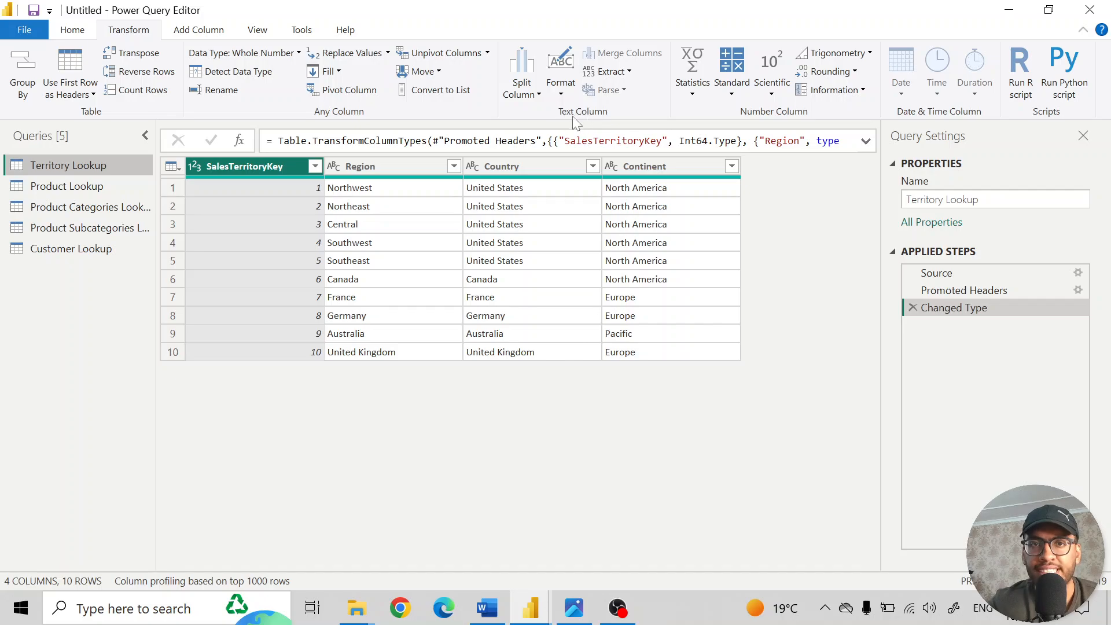
left_click(526, 98)
left_click(527, 100)
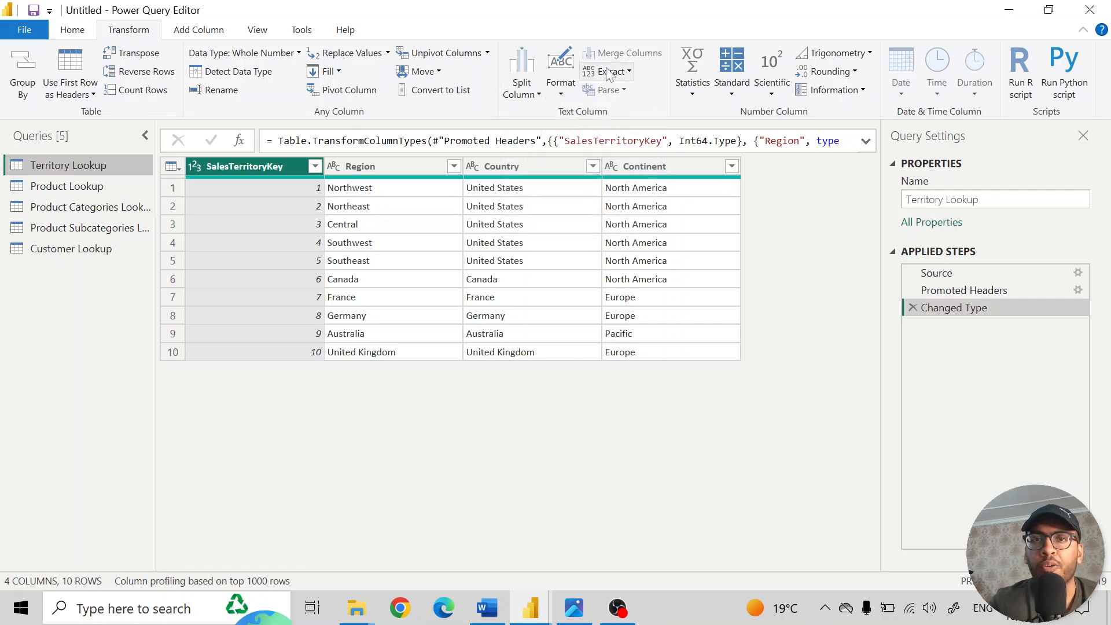
left_click(626, 74)
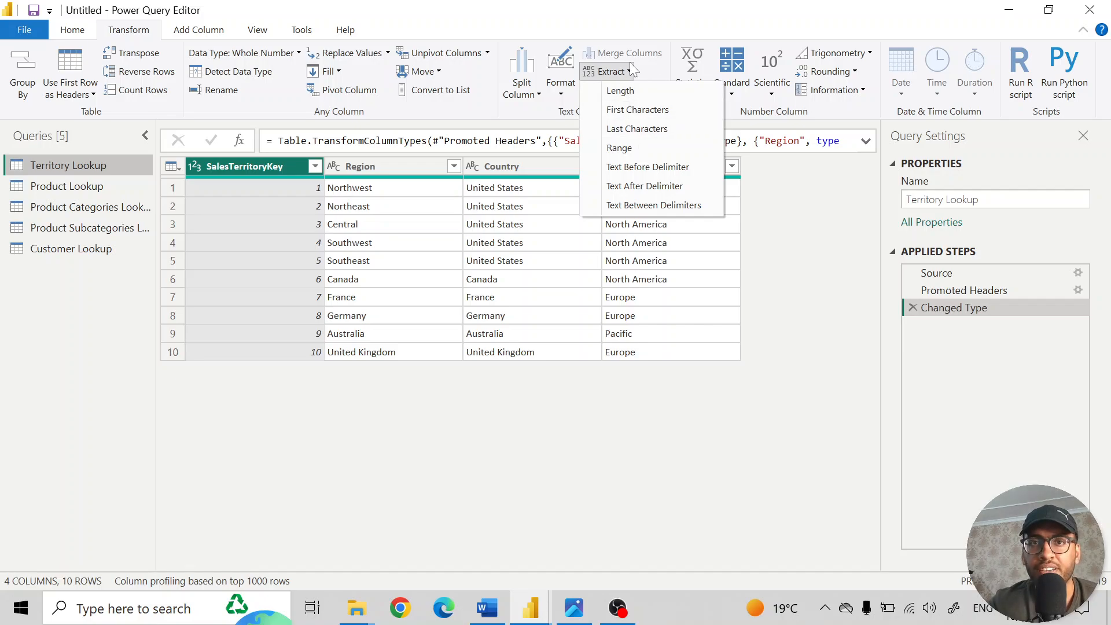
left_click(618, 71)
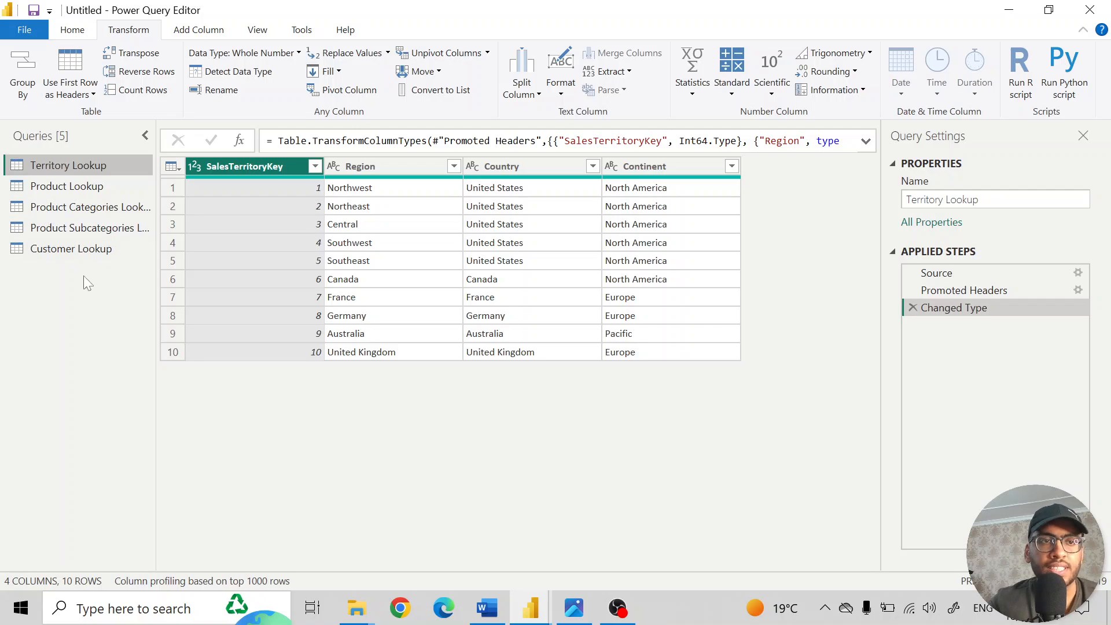
- Capitalize each word in the Prefix column of the Customer Lookup query
left_click(57, 248)
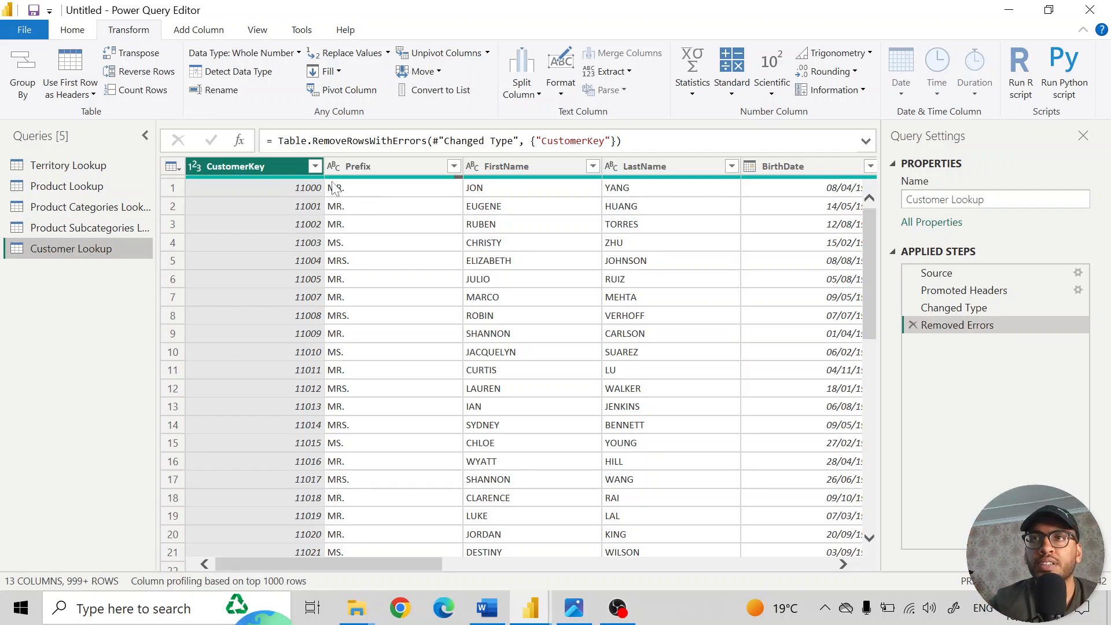
left_click(364, 168)
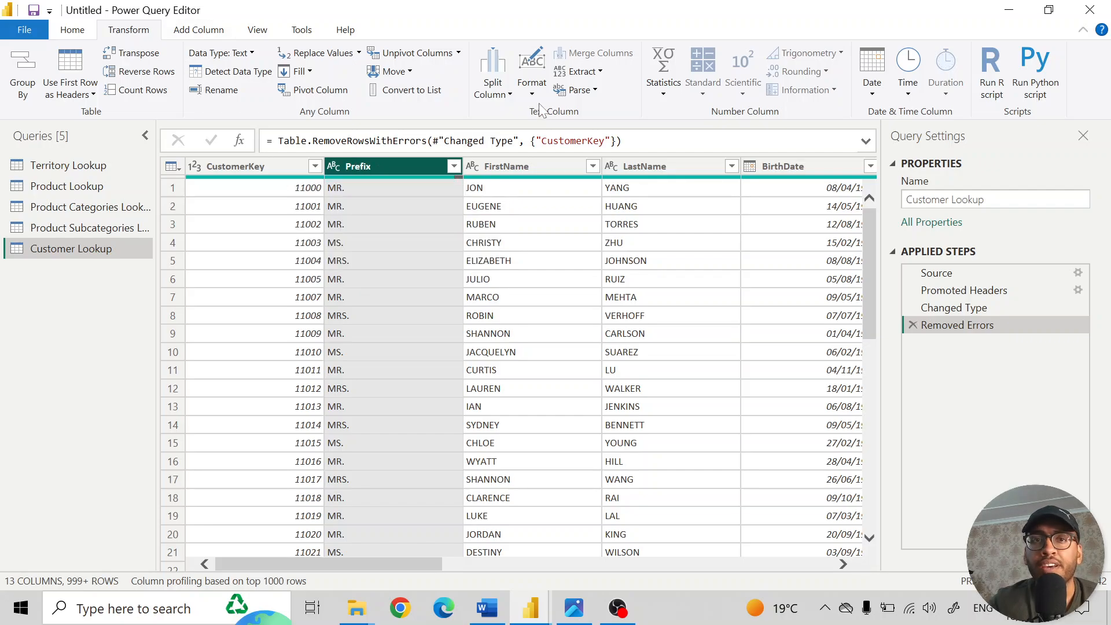
left_click(532, 84)
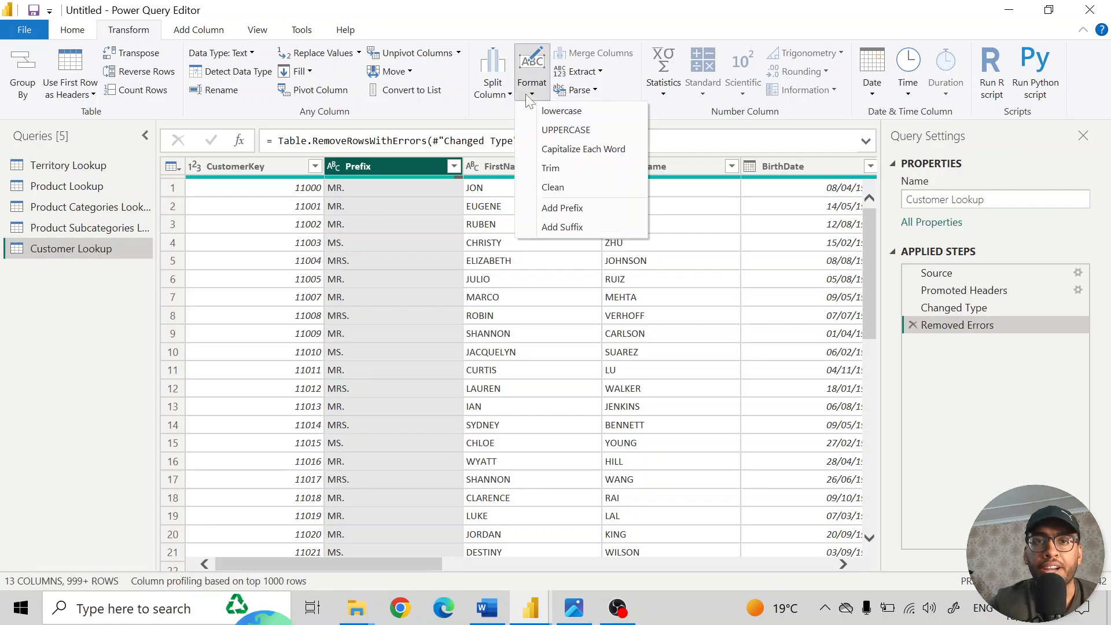
left_click(578, 150)
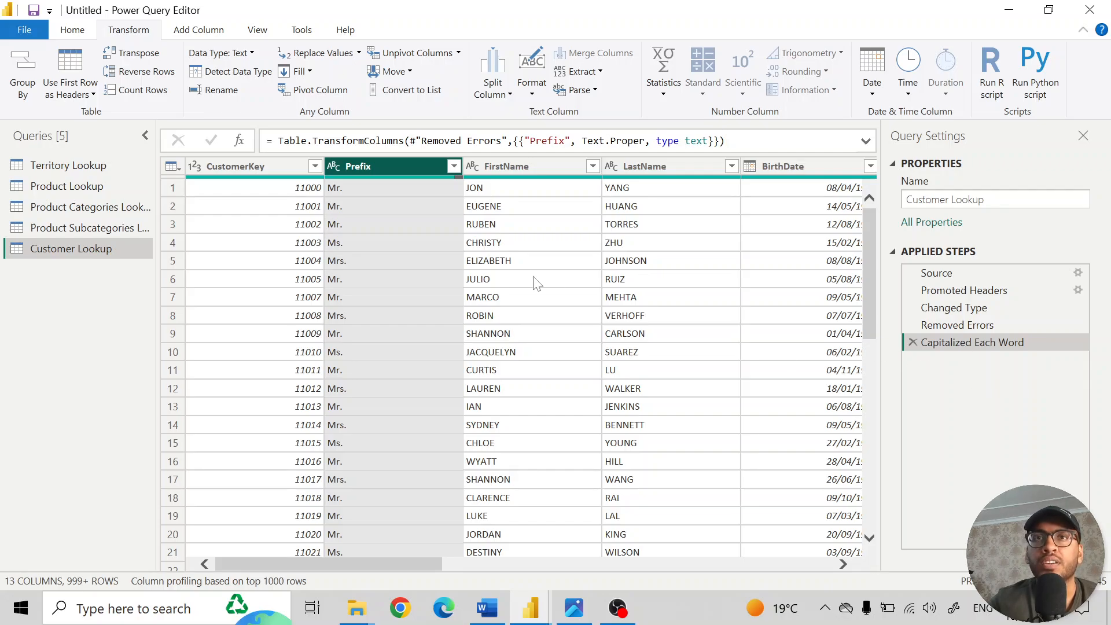
- Capitalize each word in the FirstName and LastName columns together
left_click(522, 166)
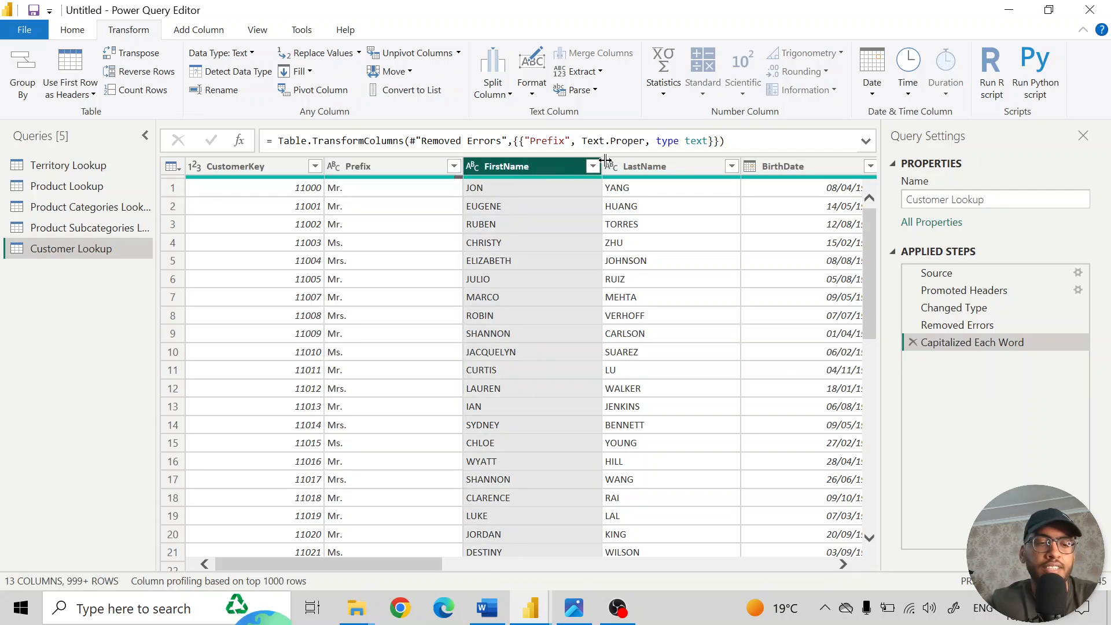
left_click(646, 166, "ctrl")
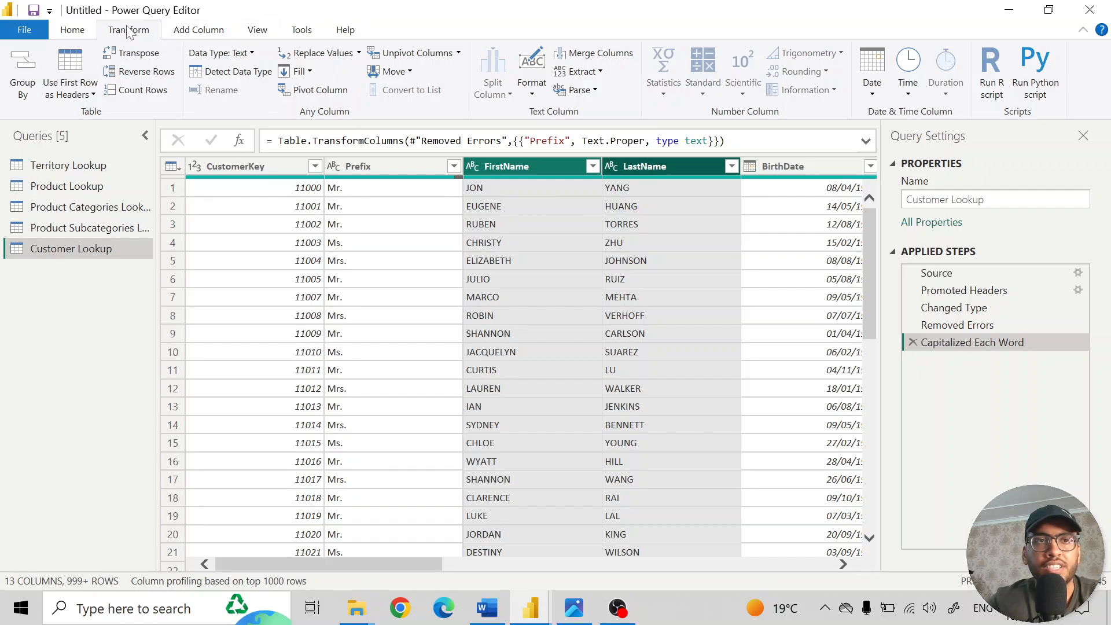
left_click(532, 73)
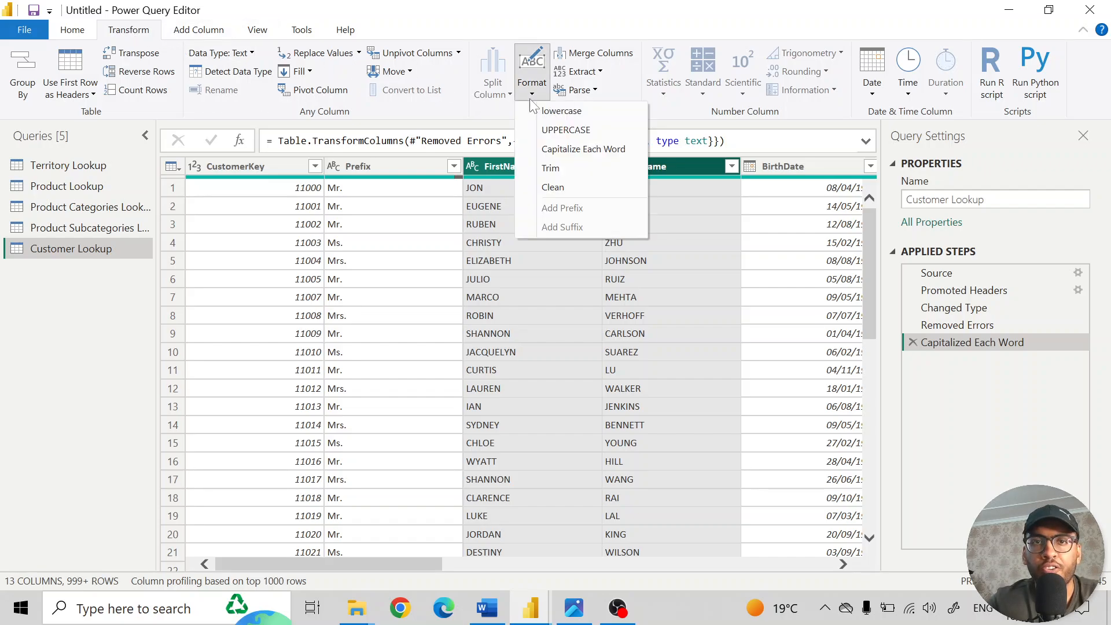
left_click(568, 150)
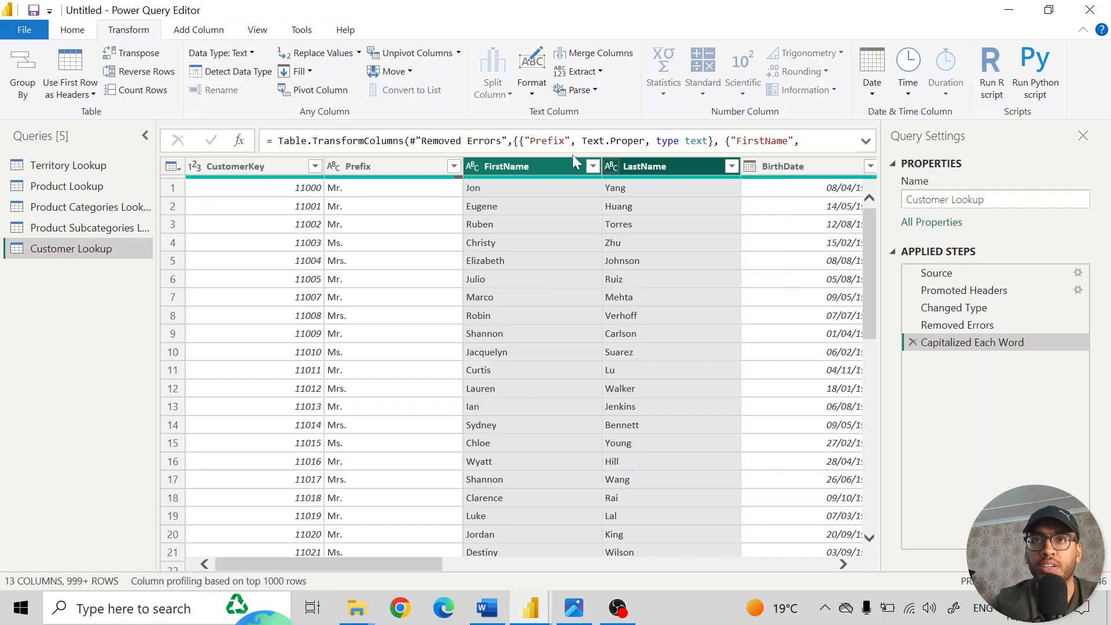
- Add a new column named Full Name that merges Prefix, FirstName and LastName with a space as separator
left_click(382, 162)
left_click(524, 163, "ctrl")
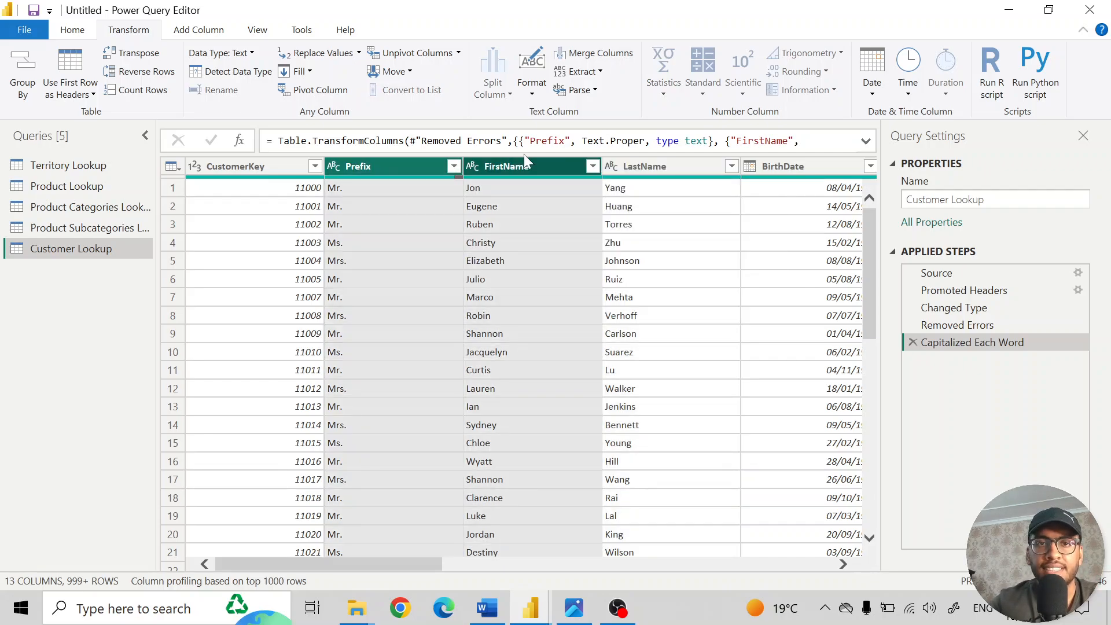
left_click(649, 166, "ctrl")
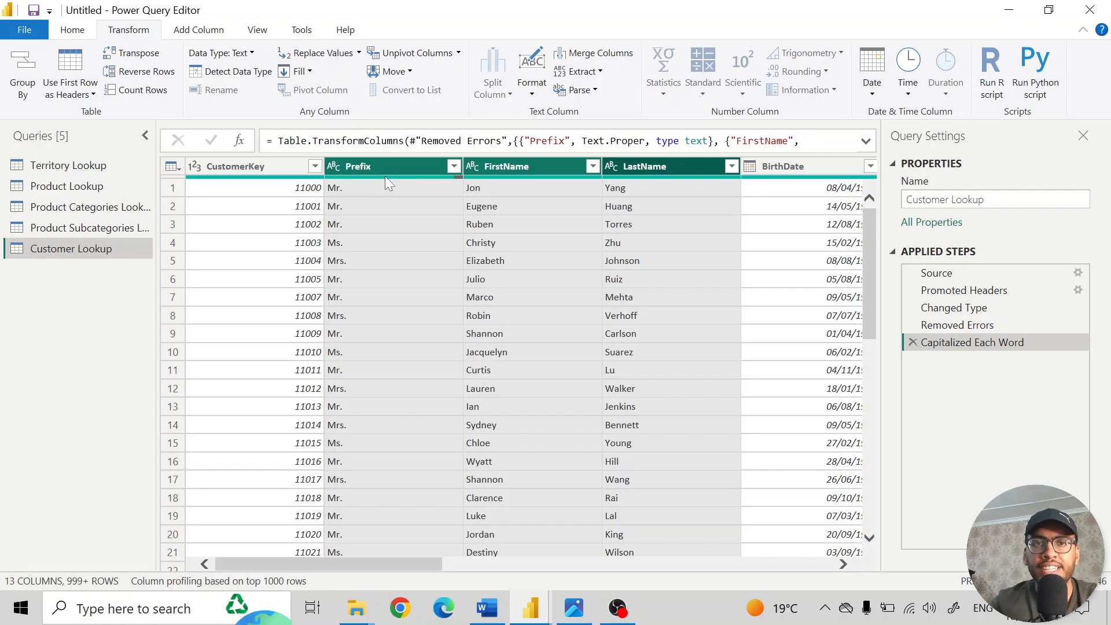
left_click(356, 166)
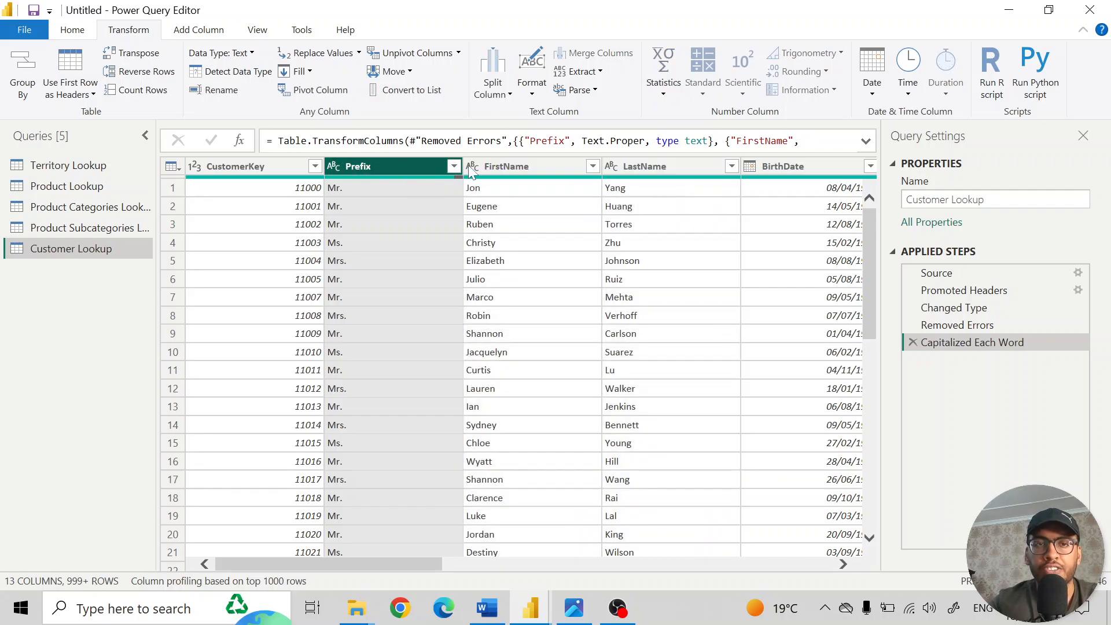
left_click(521, 165, "ctrl")
left_click(668, 167, "ctrl")
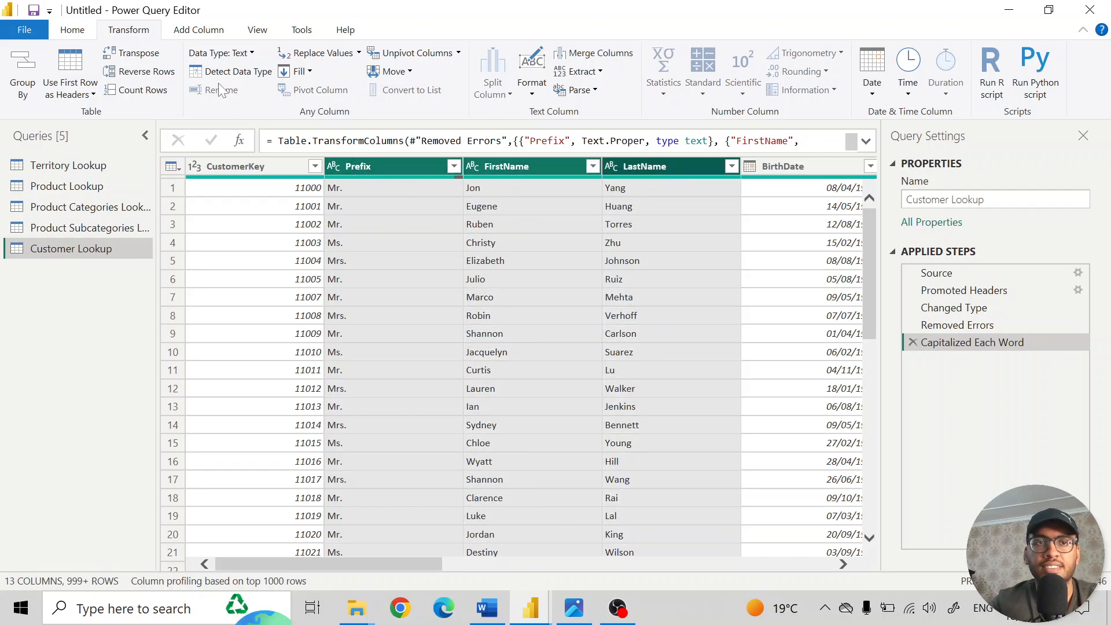
left_click(190, 34)
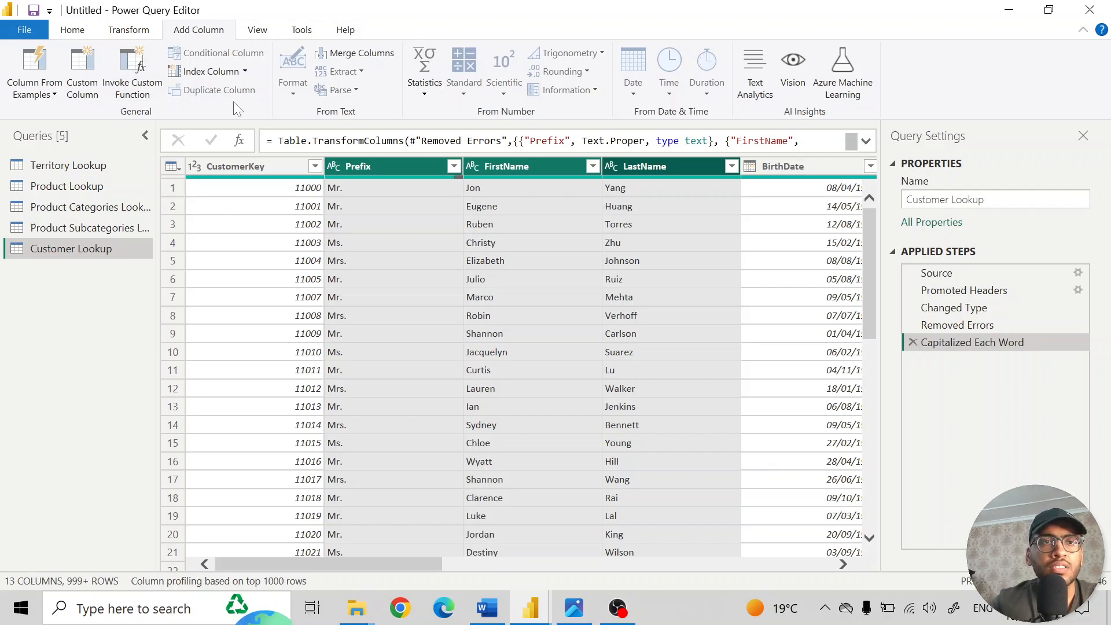
left_click(365, 55)
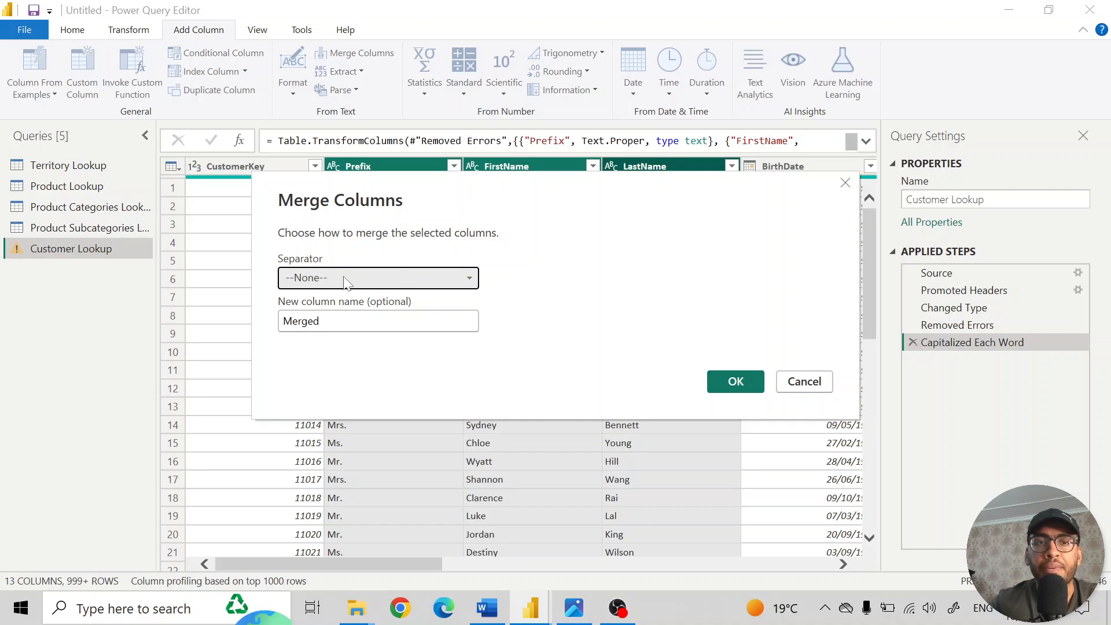
left_click(325, 275)
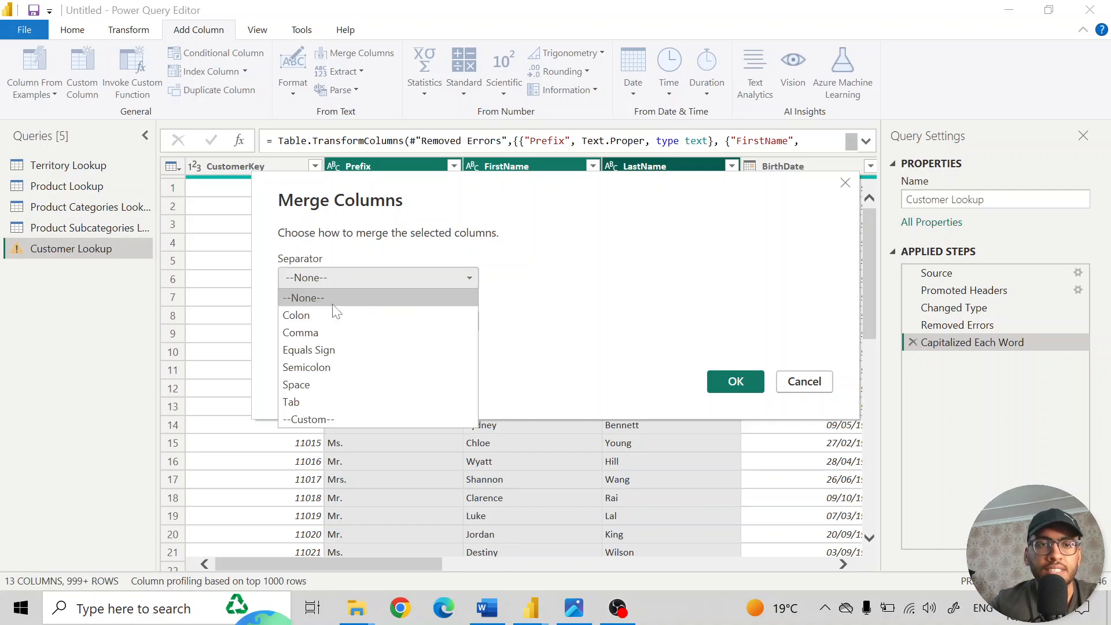
left_click(321, 386)
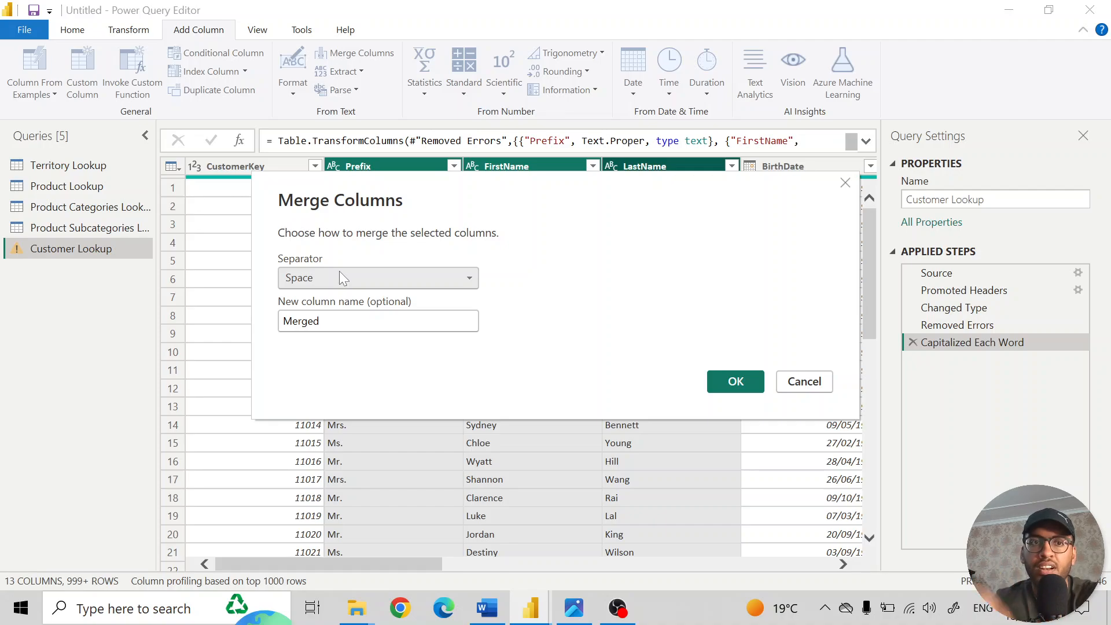
key("Tab")
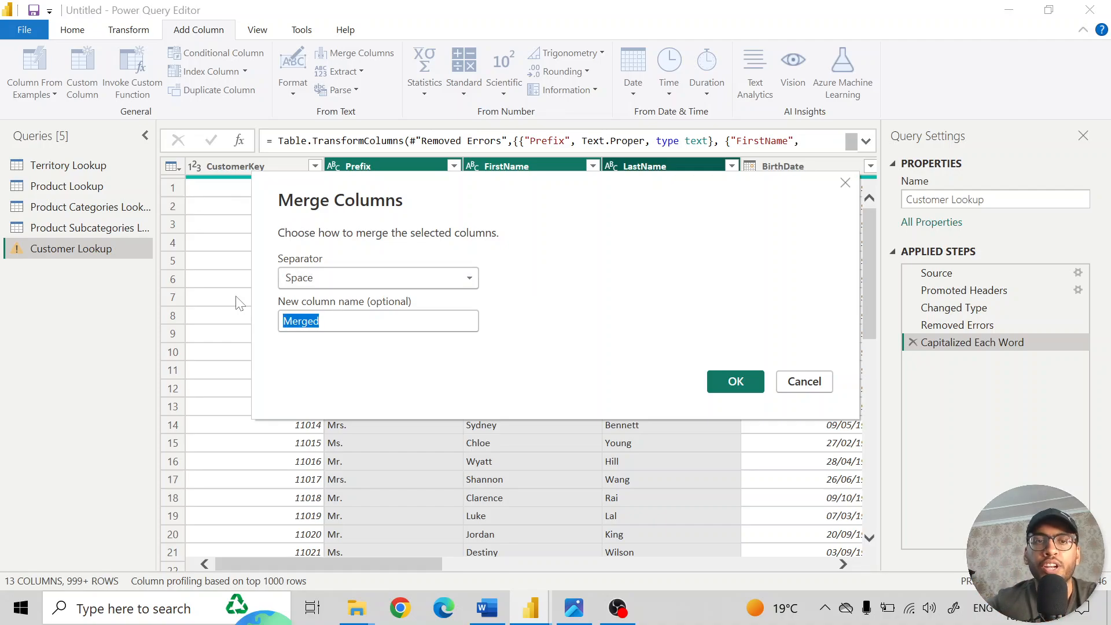
type("Full")
type("Name")
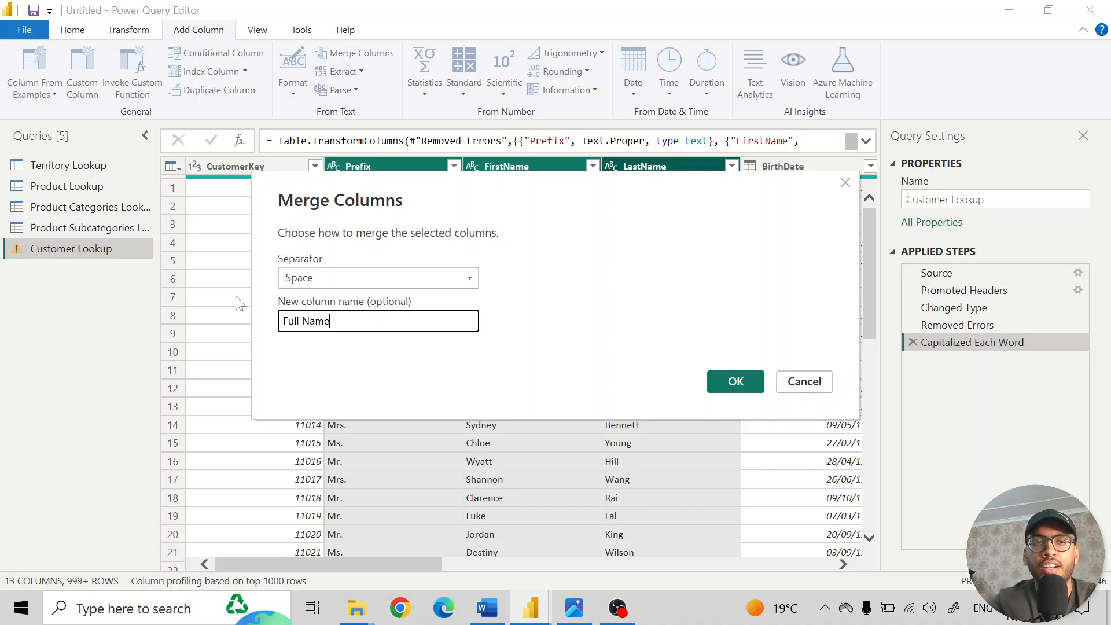
left_click(736, 382)
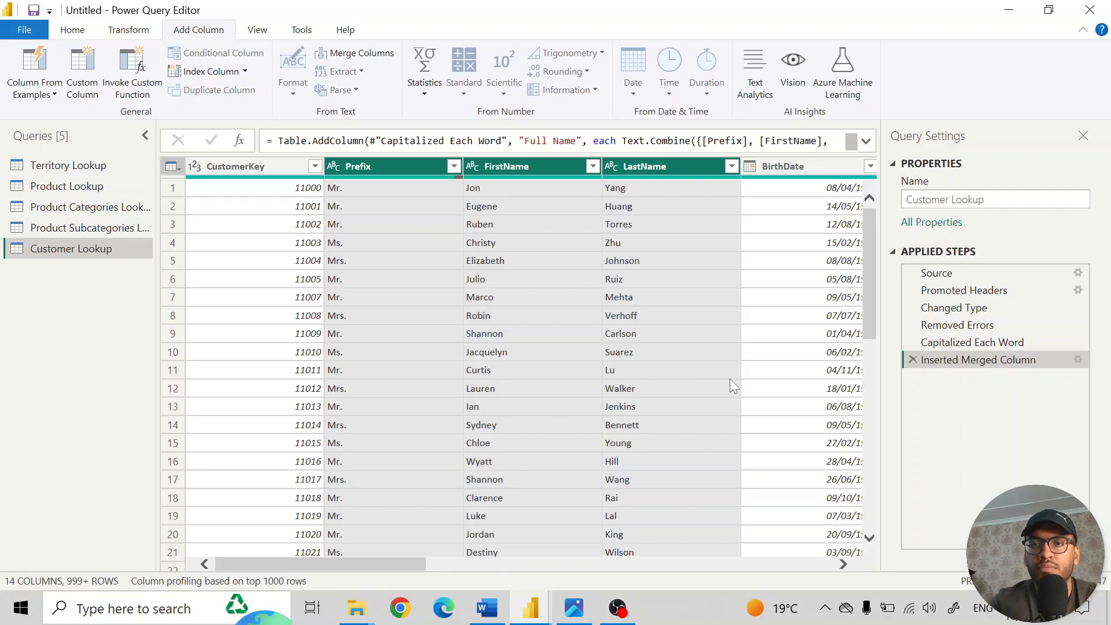
- Rename the applied step that merged the name columns in the Customer Lookup query as Inserted Full Name
scroll(668, 338, "right", 10)
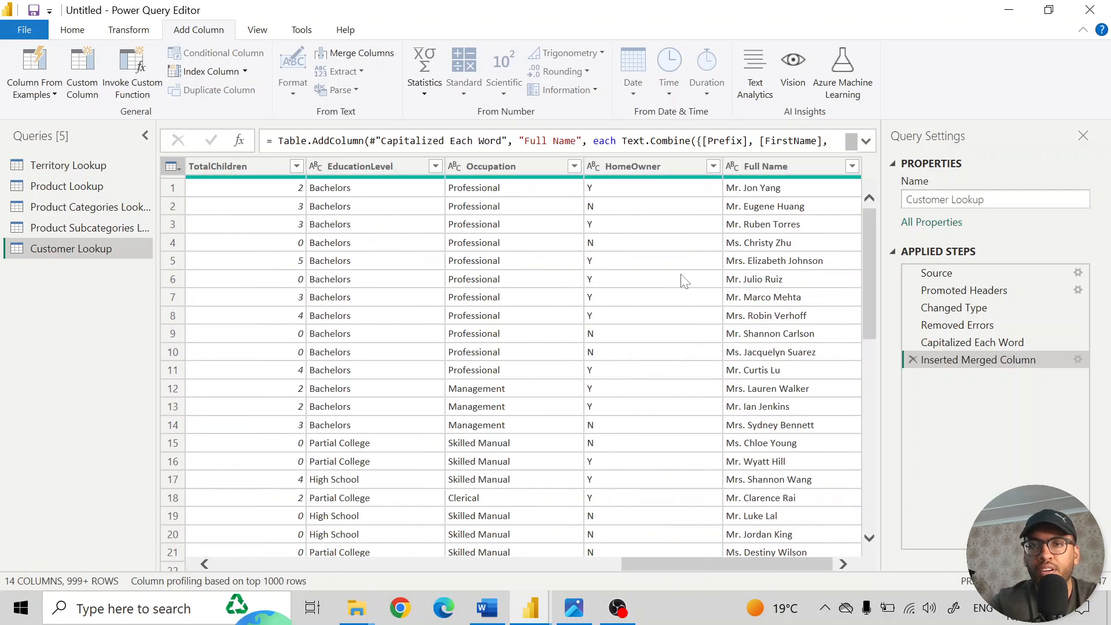
left_click(775, 169)
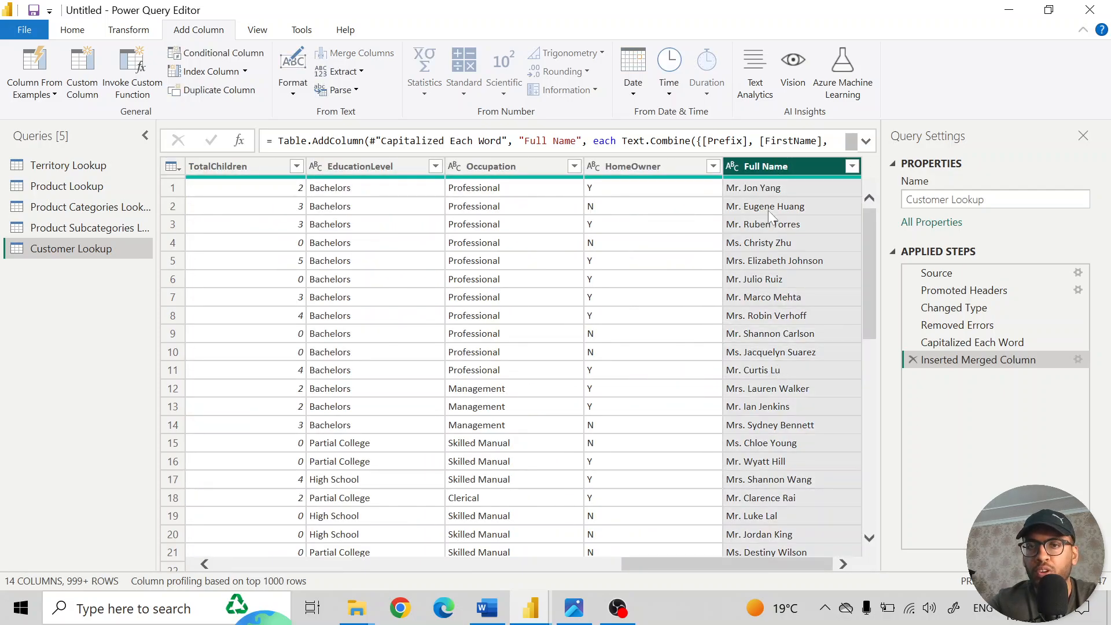
right_click(1027, 361)
left_click(1020, 388)
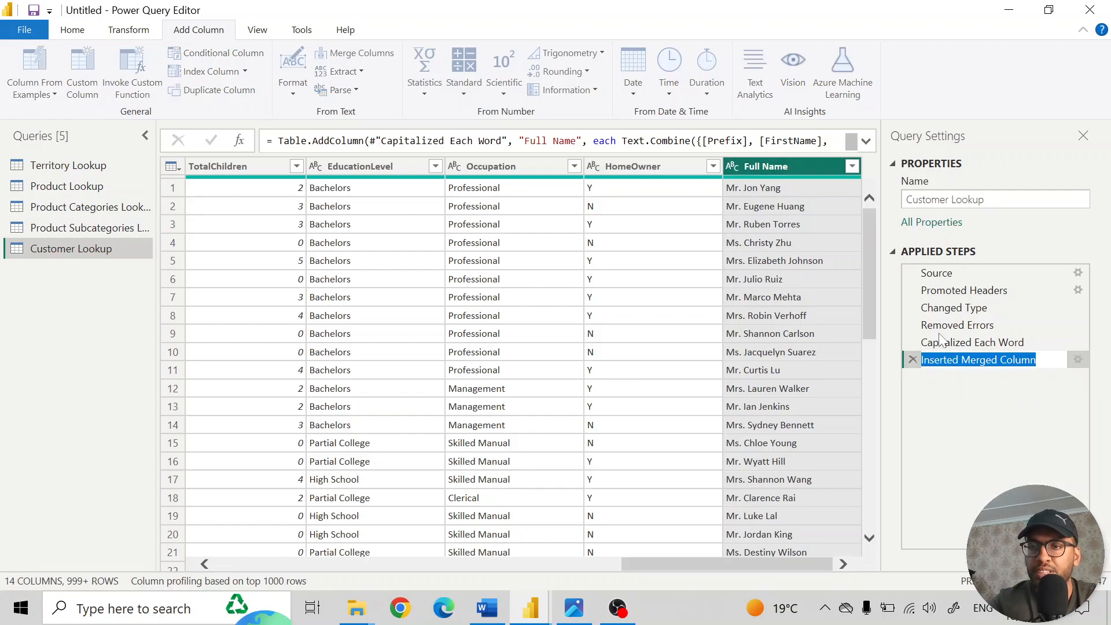
type("Inserted ")
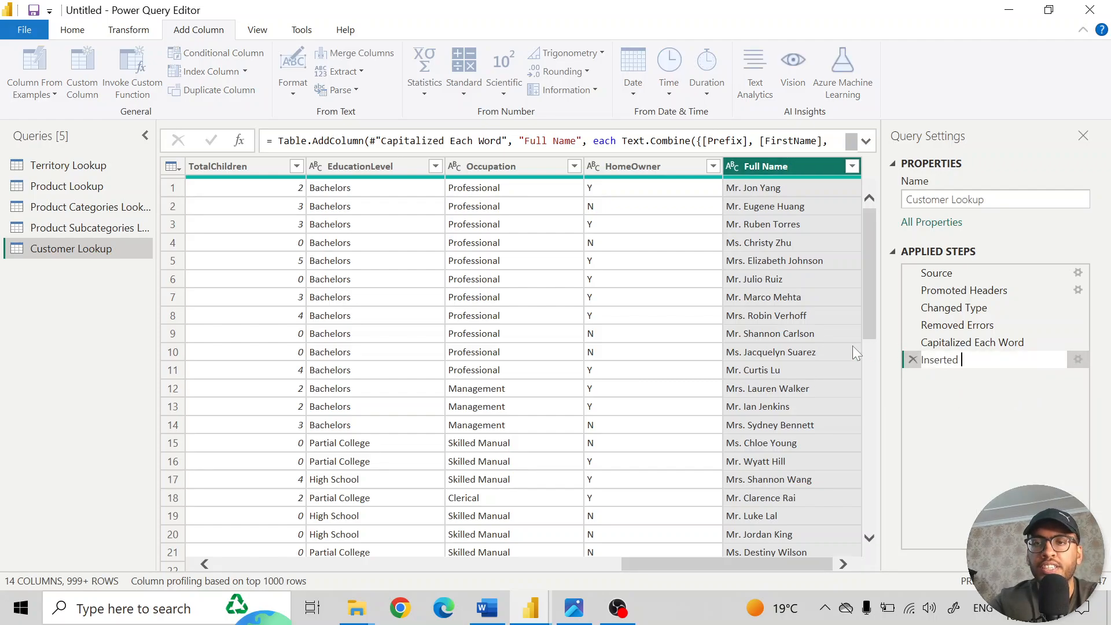
type("Full Name")
key("Return")
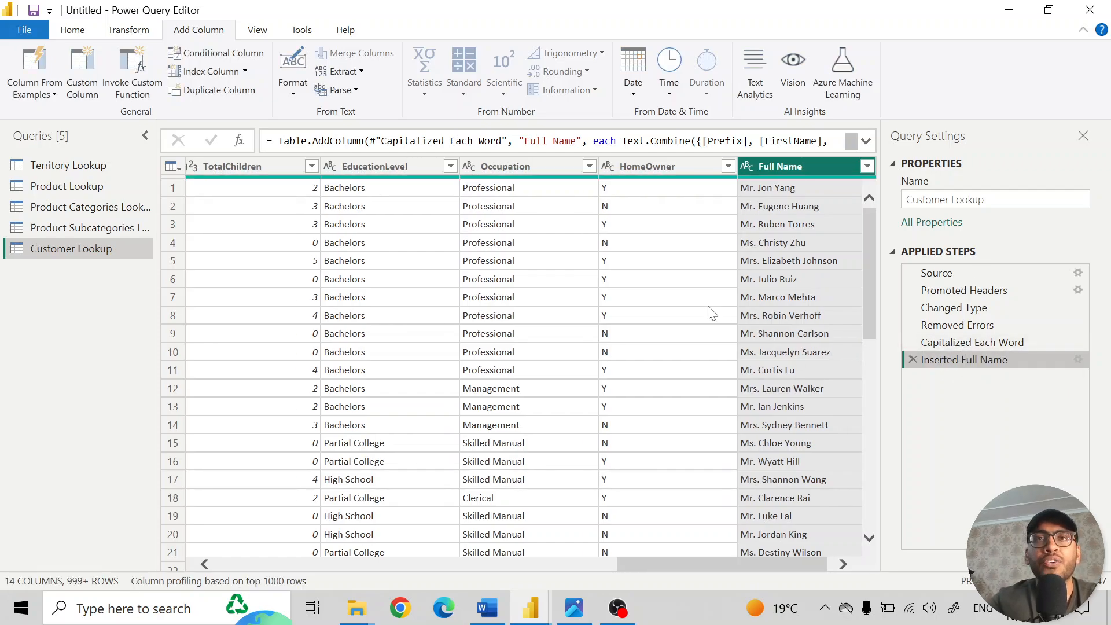
- Duplicate the EmailAddress column of the Customer Lookup query
key("alt+Tab")
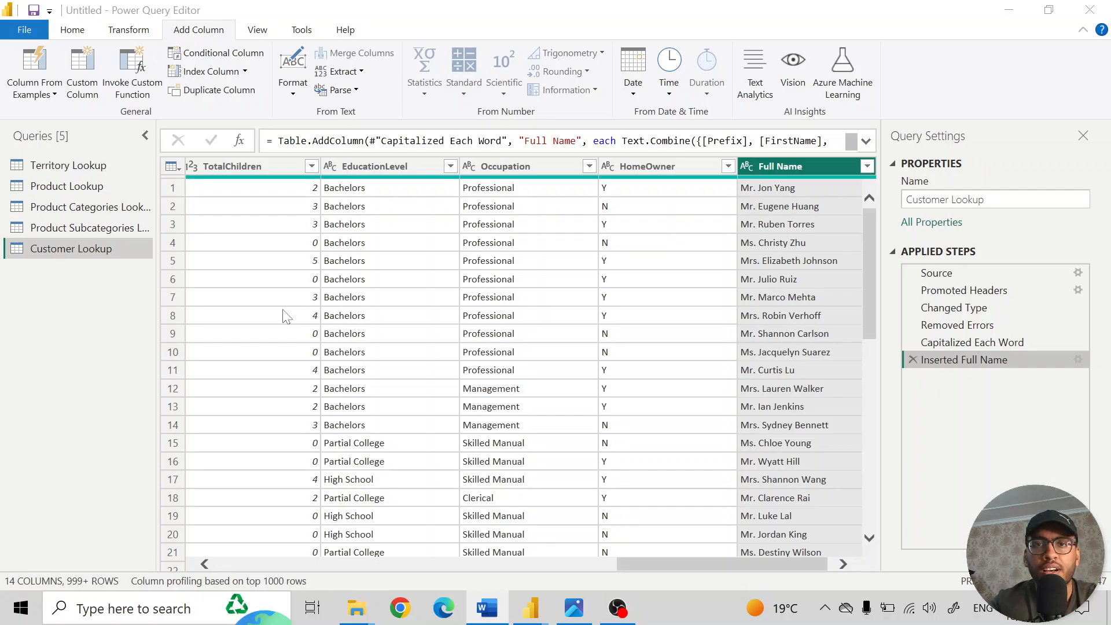
scroll(567, 258, "left", 5)
scroll(567, 259, "left", 5)
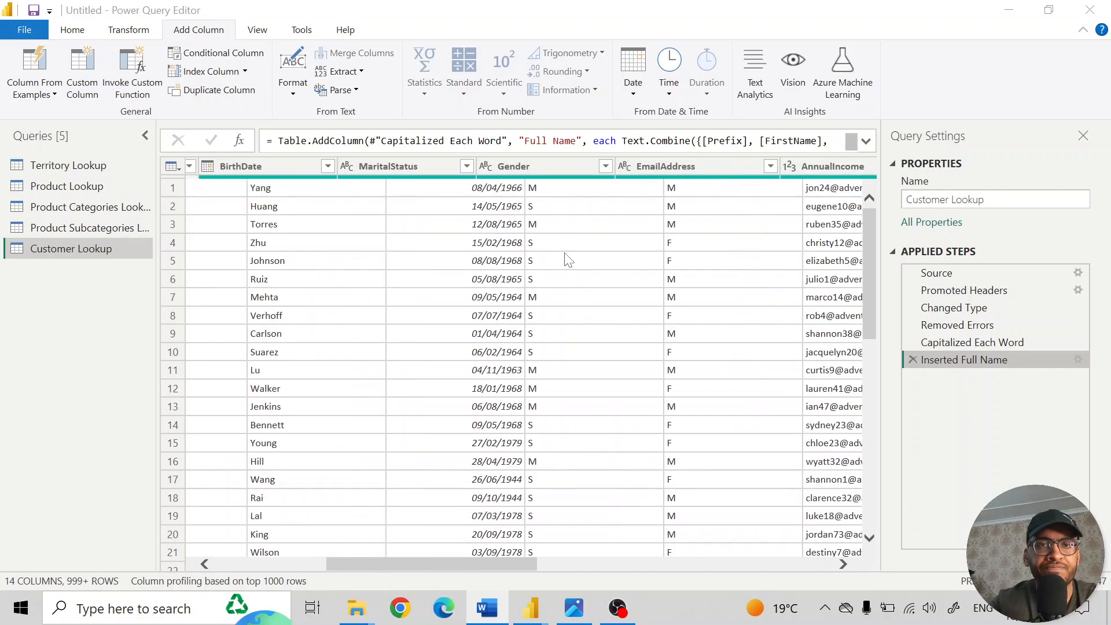
scroll(565, 255, "right", 10)
left_click(436, 167)
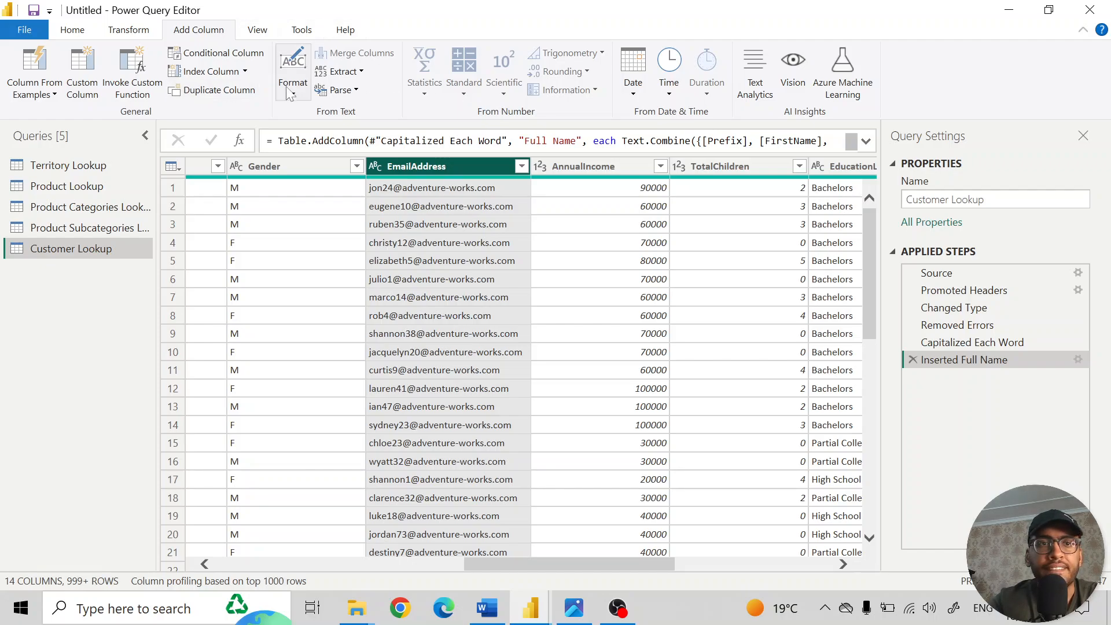
left_click(207, 92)
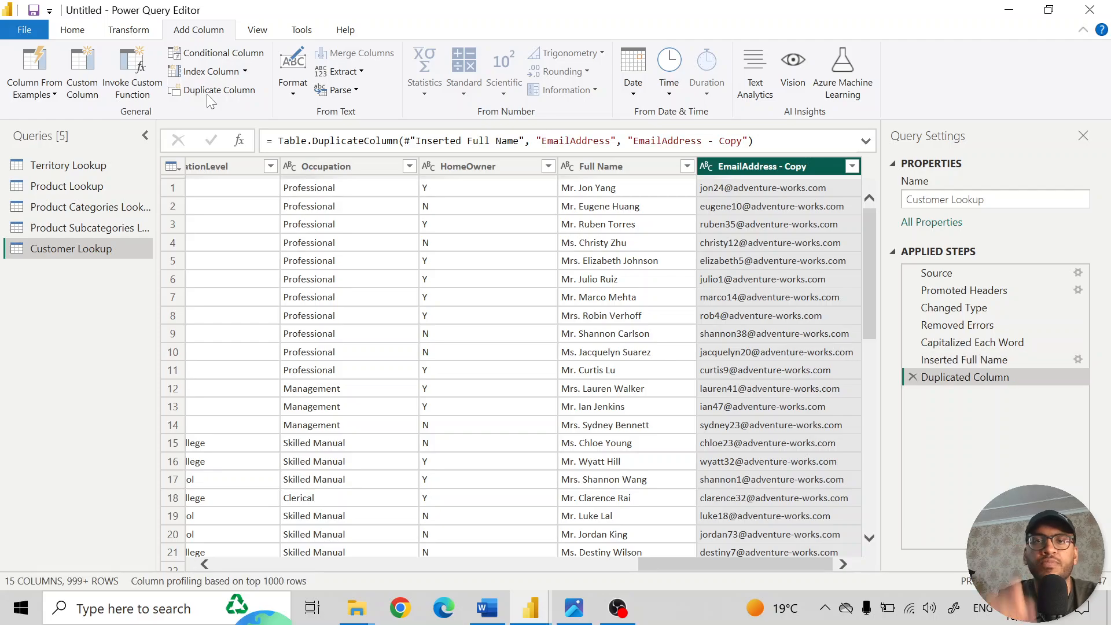
- Rename the duplicated email column as Domain Name
double_click(777, 165)
type("Domain N")
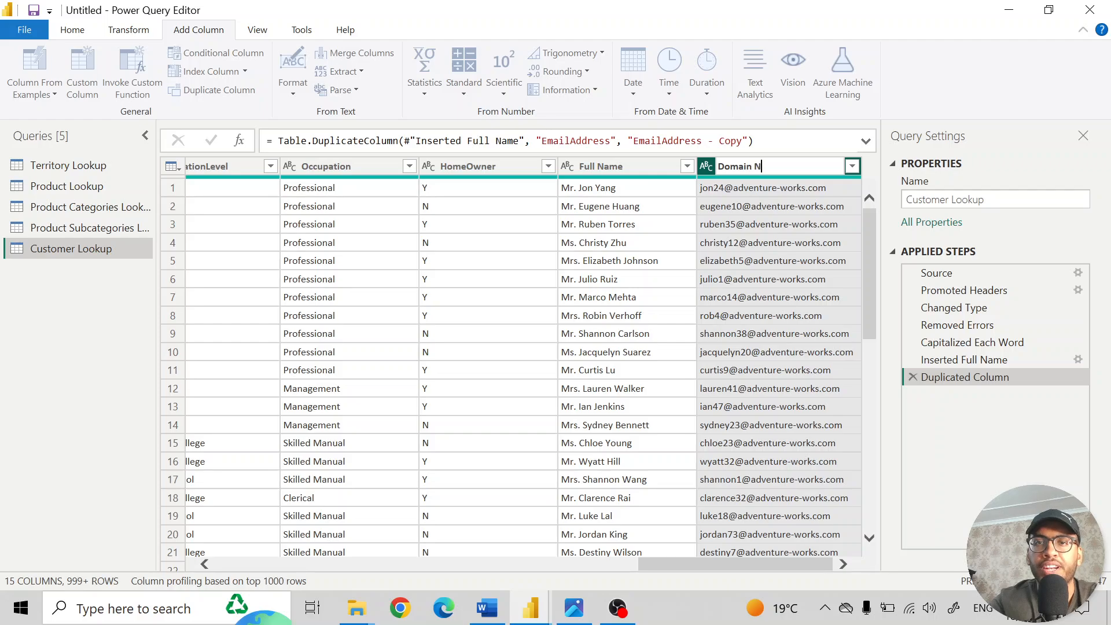
type("ame")
key("Return")
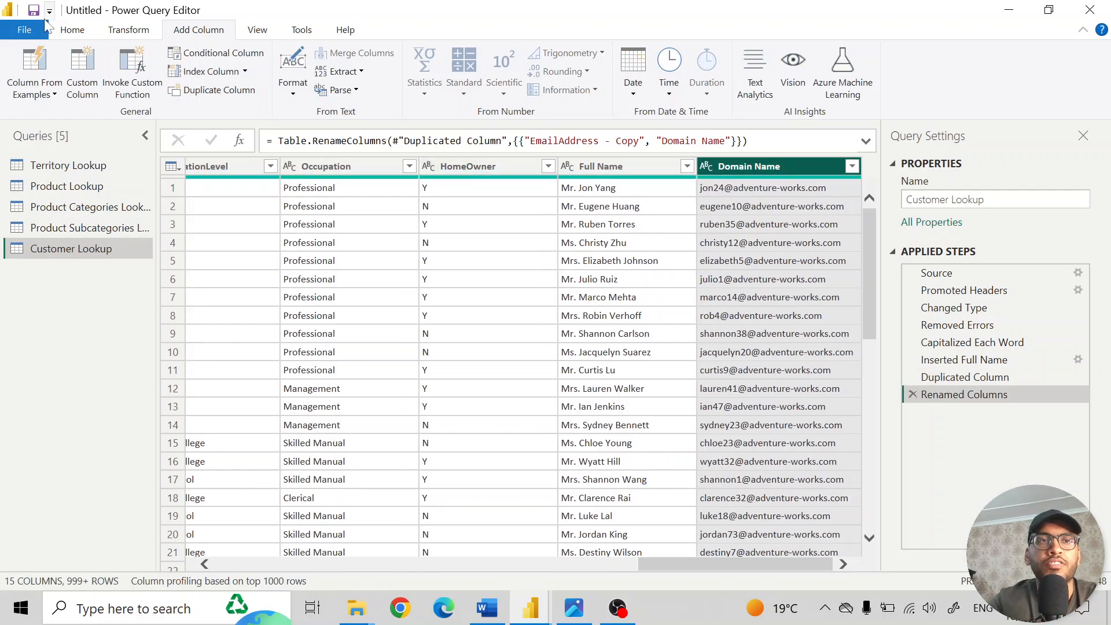
- Transform the Domain Name column to keep only the text after the @ delimiter
left_click(115, 34)
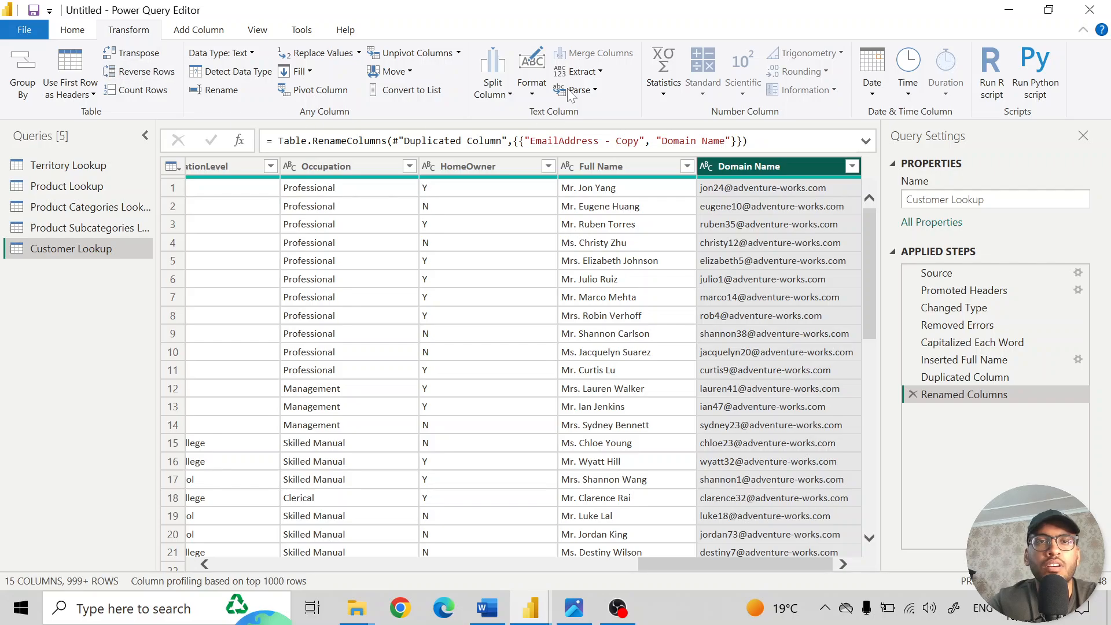
left_click(594, 76)
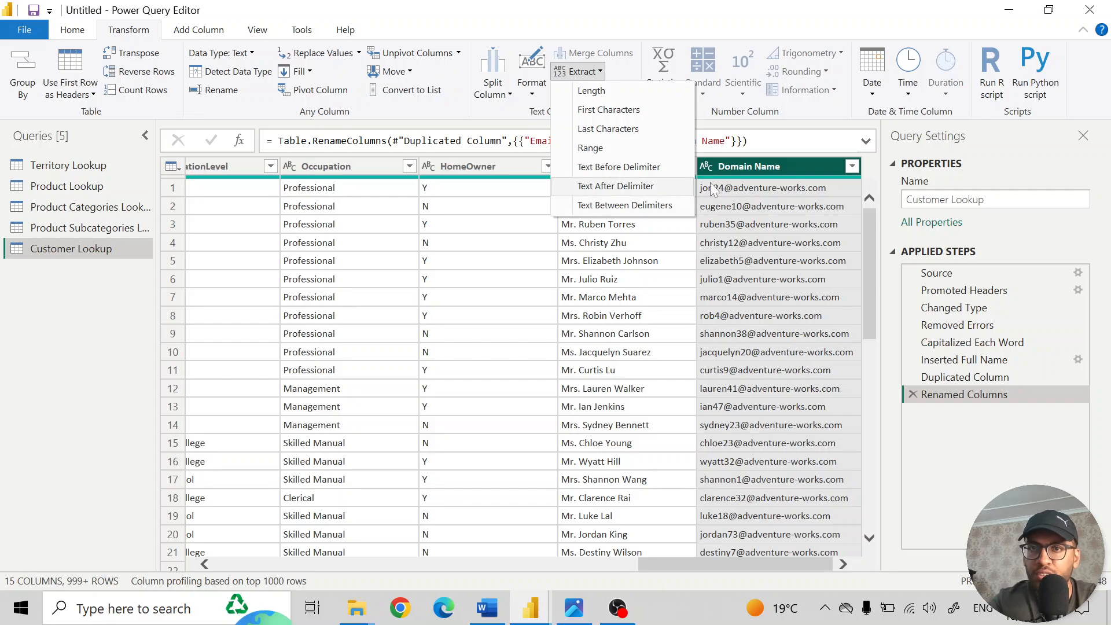
left_click(620, 195)
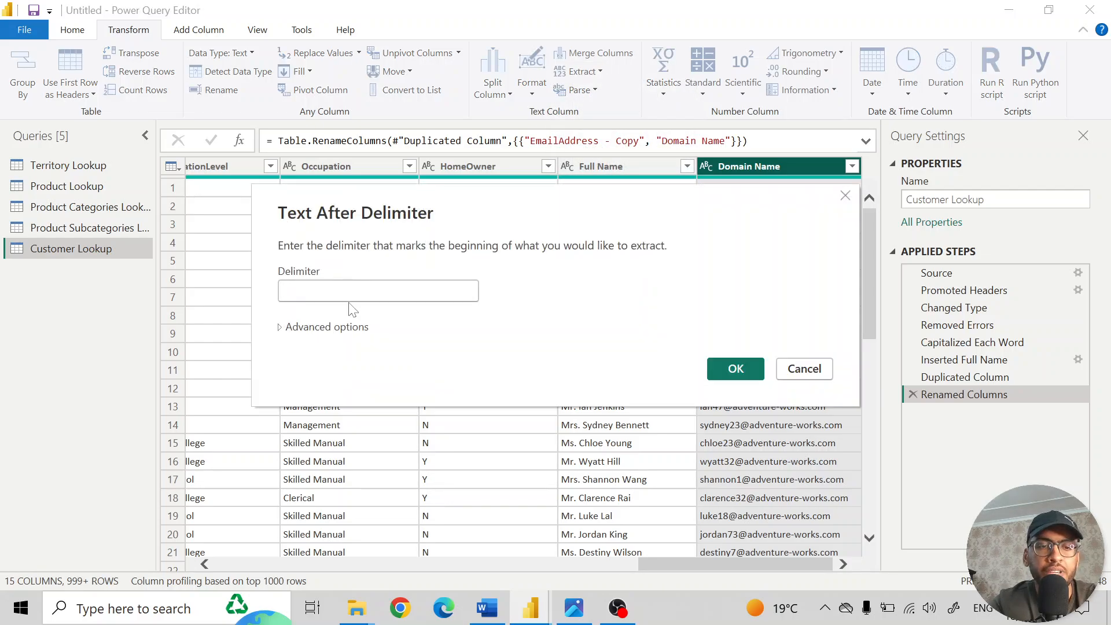
type("@")
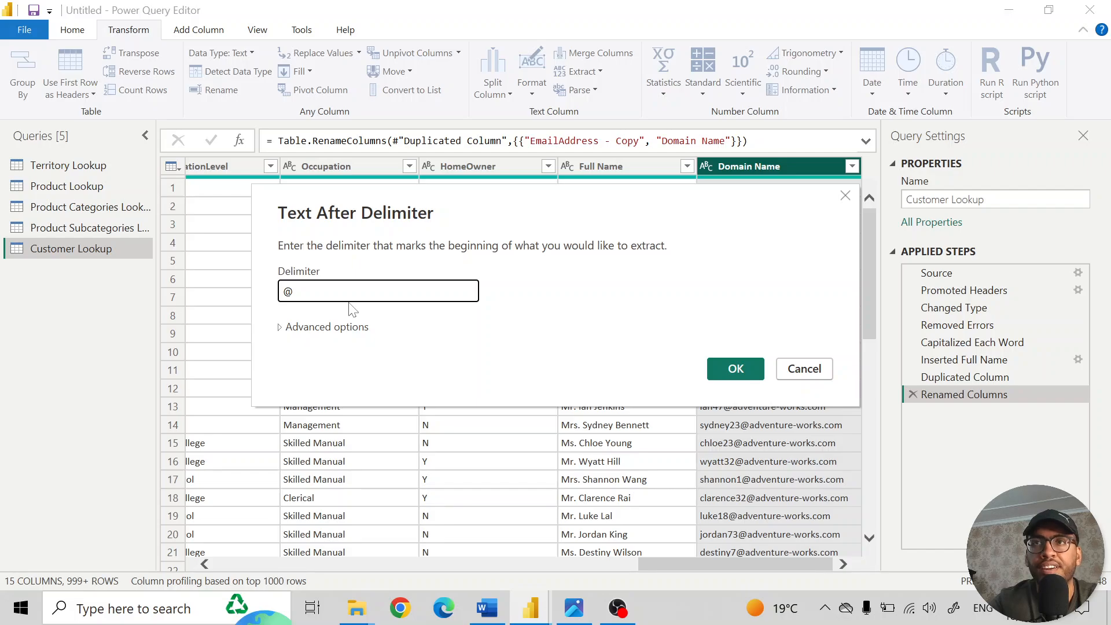
left_click(740, 370)
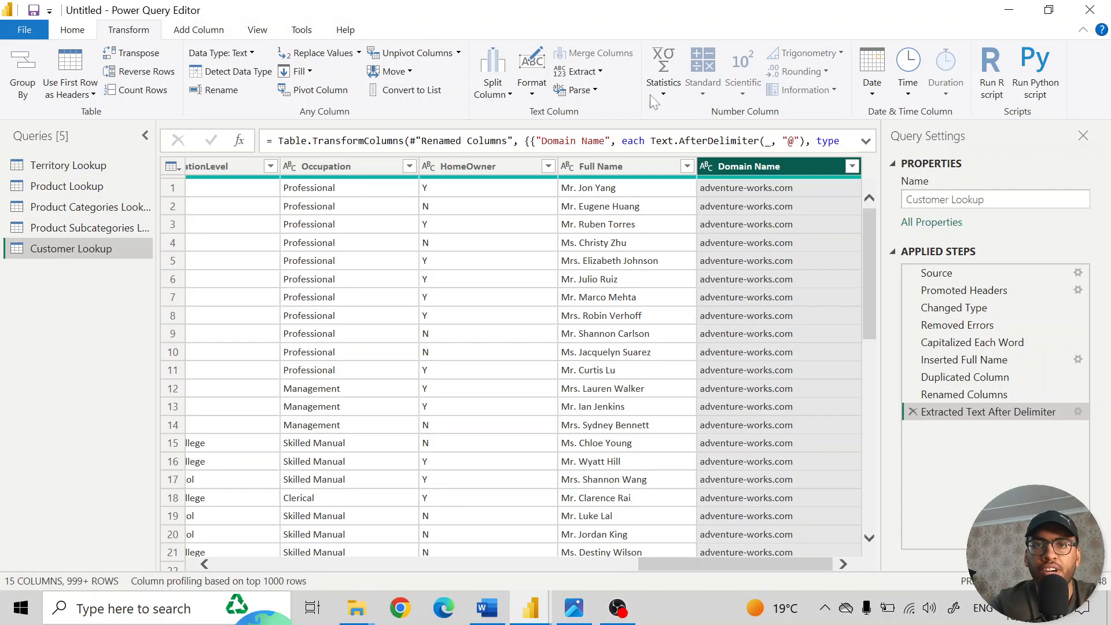
- Keep only the text before the "." delimiter in the Domain Name column and capitalize each word in it
left_click(596, 71)
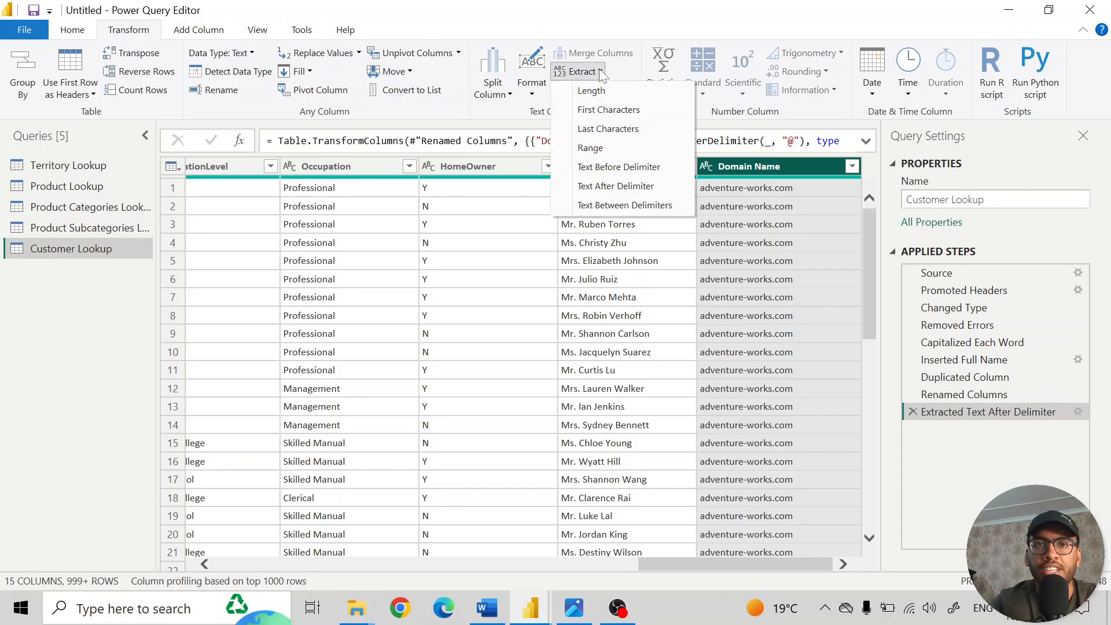
left_click(633, 173)
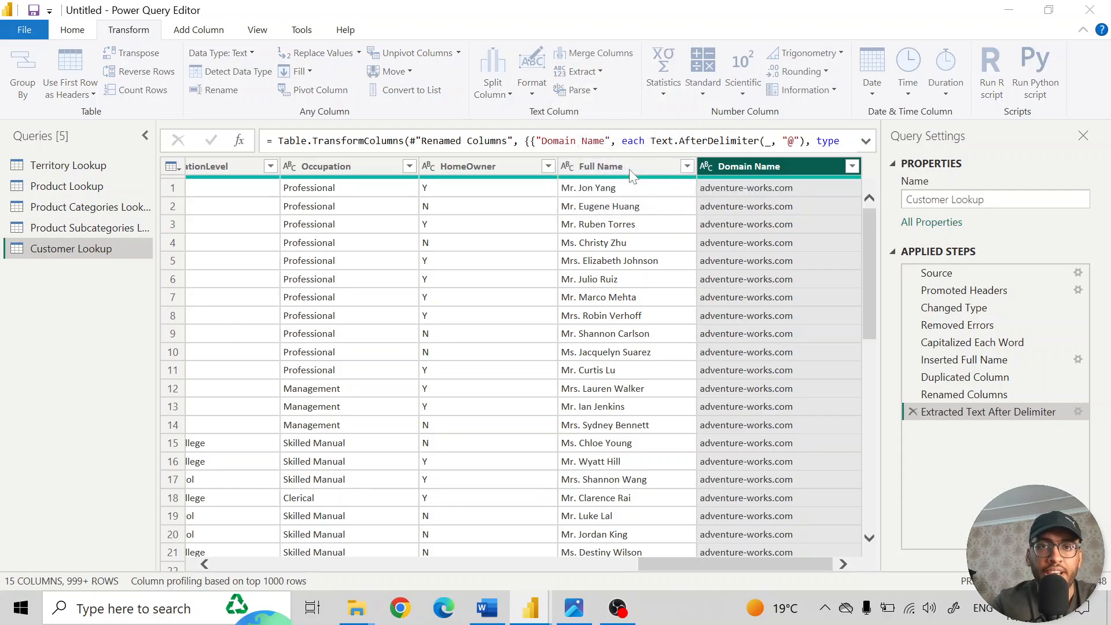
type(".")
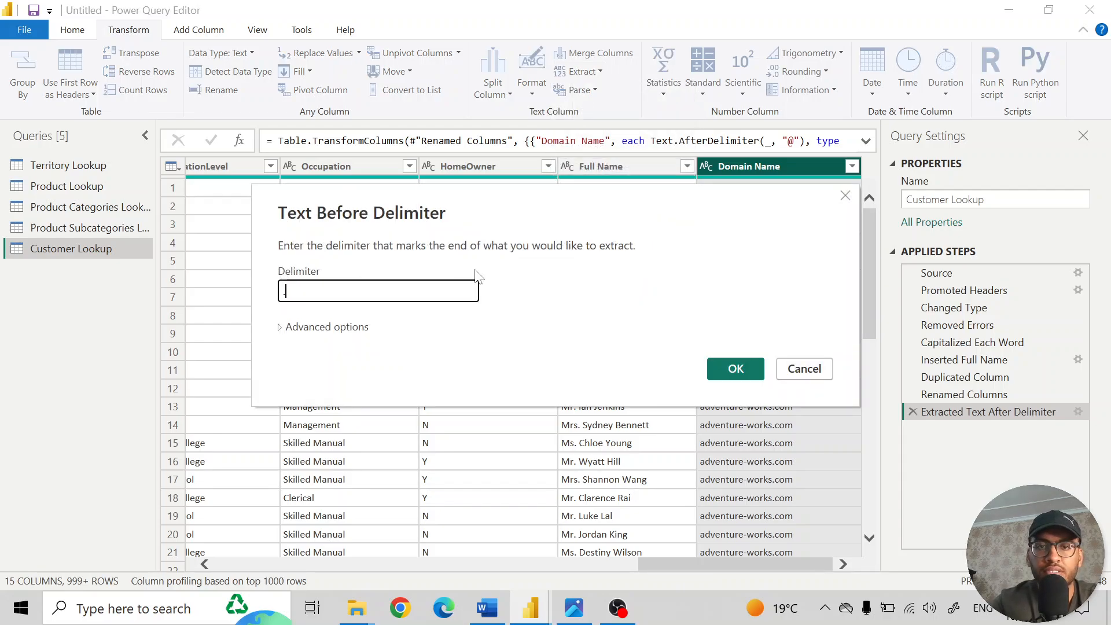
left_click(735, 369)
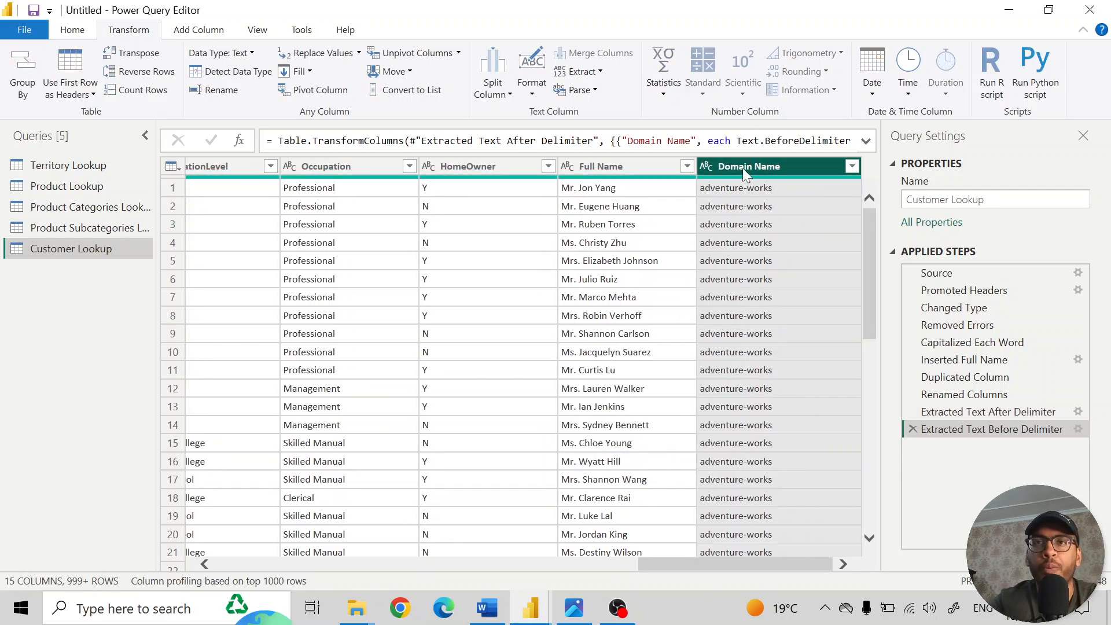
left_click(532, 94)
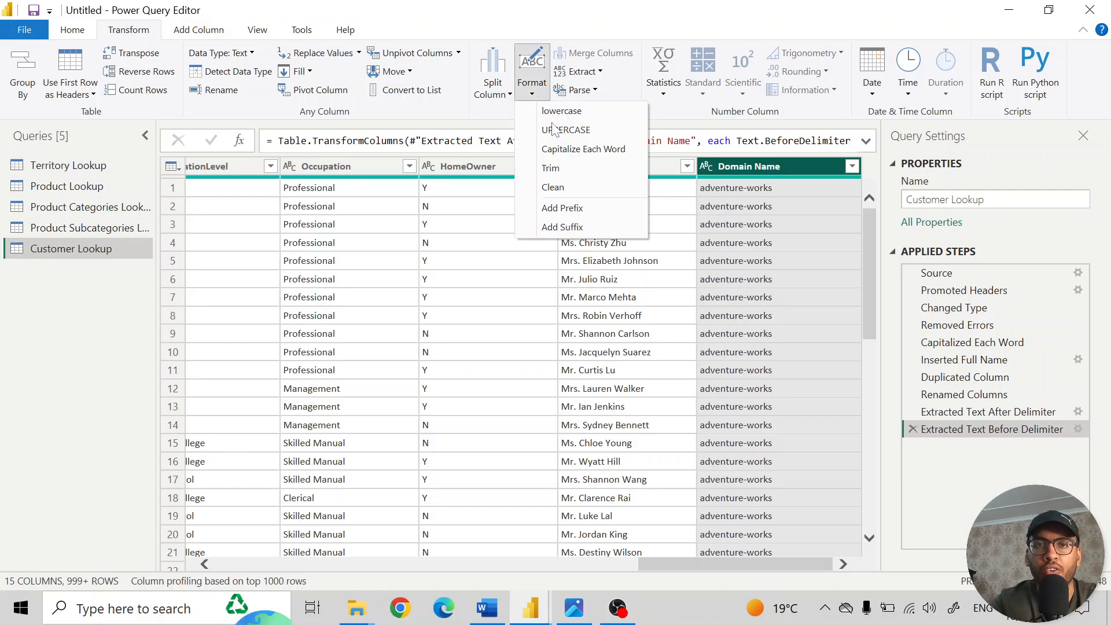
left_click(574, 151)
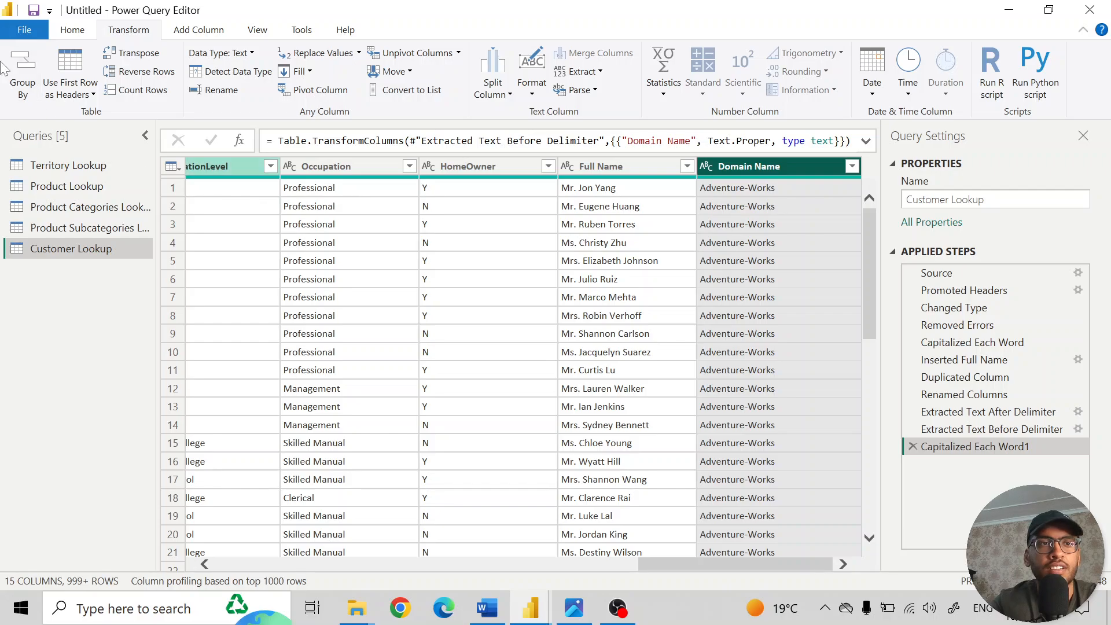
- Apply the query changes and close the Power Query Editor
left_click(78, 34)
key("alt+Tab")
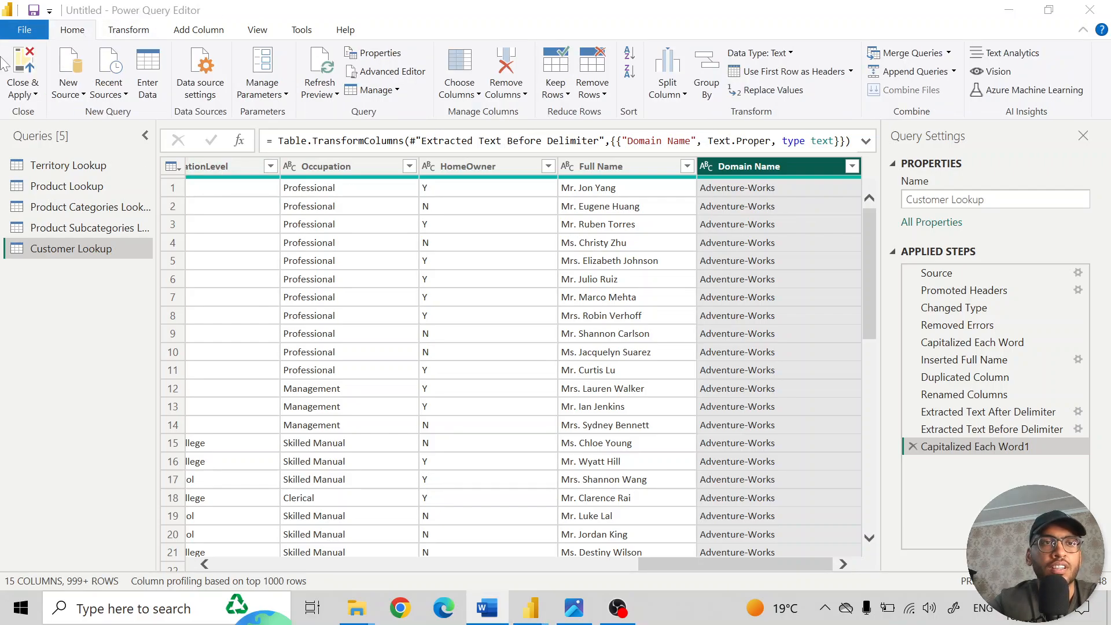
left_click(53, 99)
left_click(23, 93)
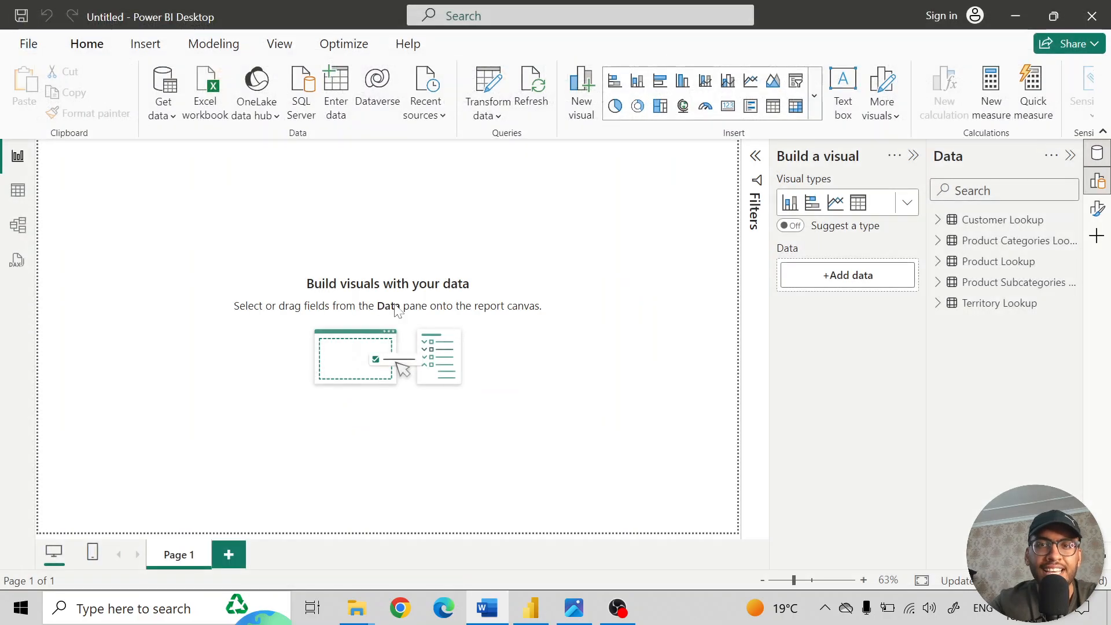
- Switch to the Shaping.jpg slide in the Photos app to review the data-shaping topics, and return to Power BI Desktop
left_click(574, 607)
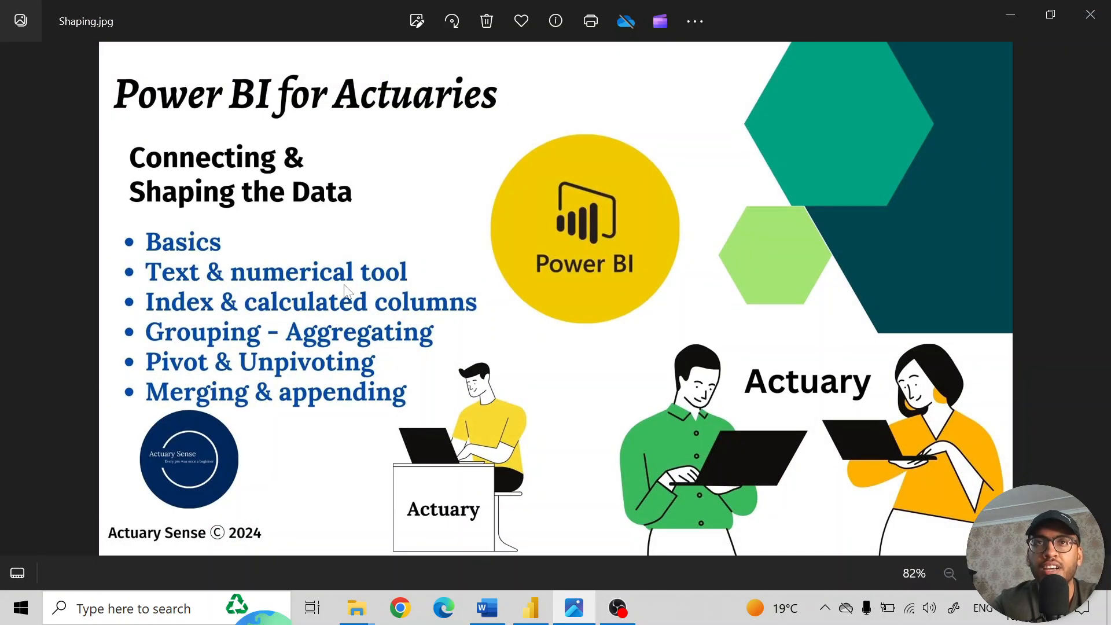
key("alt+Tab")
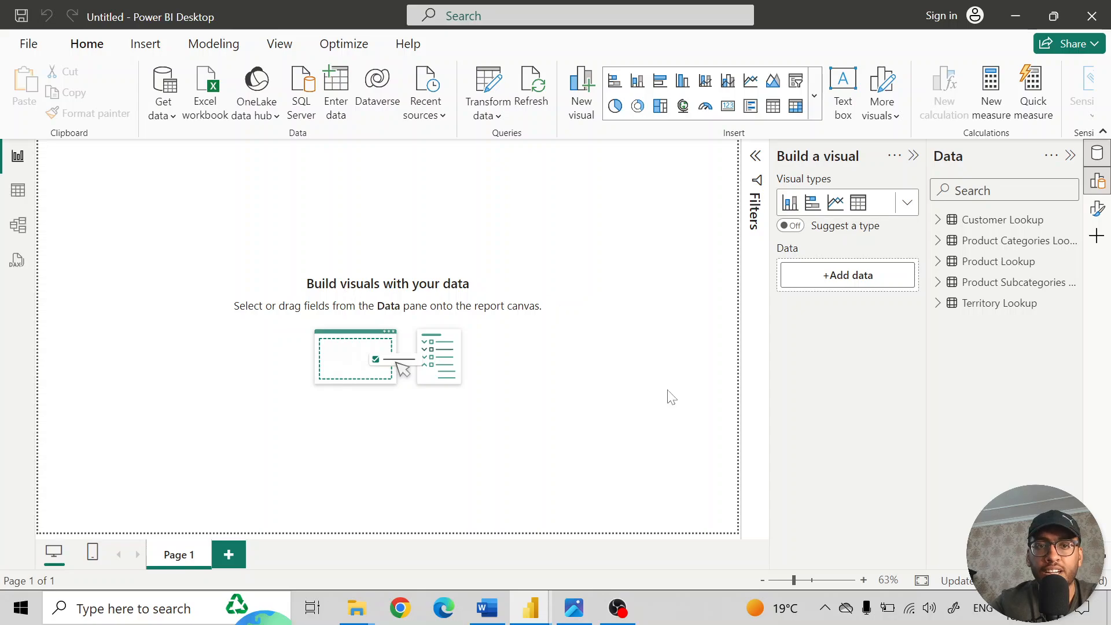
left_click(574, 608)
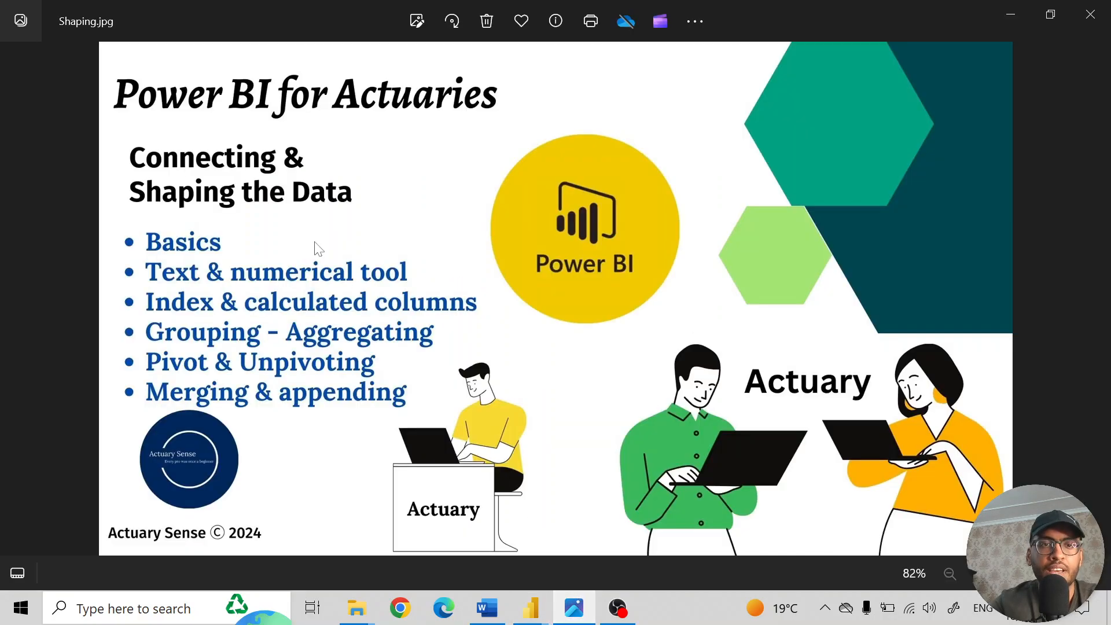
left_click(583, 617)
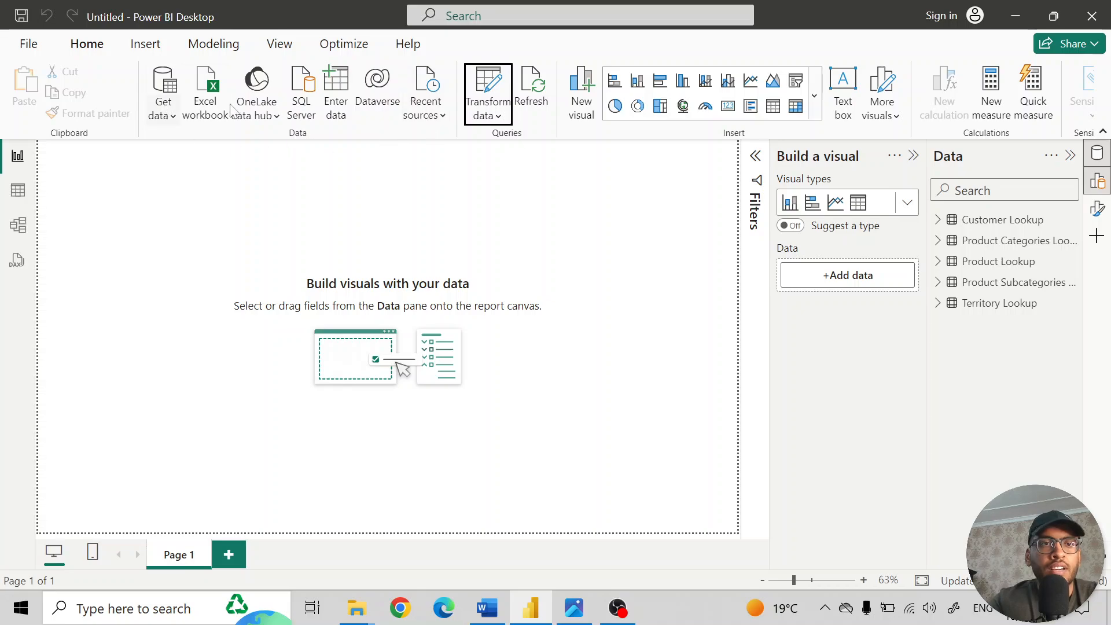
- Reopen the Power Query Editor to transform the data, and look over the Statistics options for the SalesTerritoryKey column in Territory Lookup
left_click(486, 109)
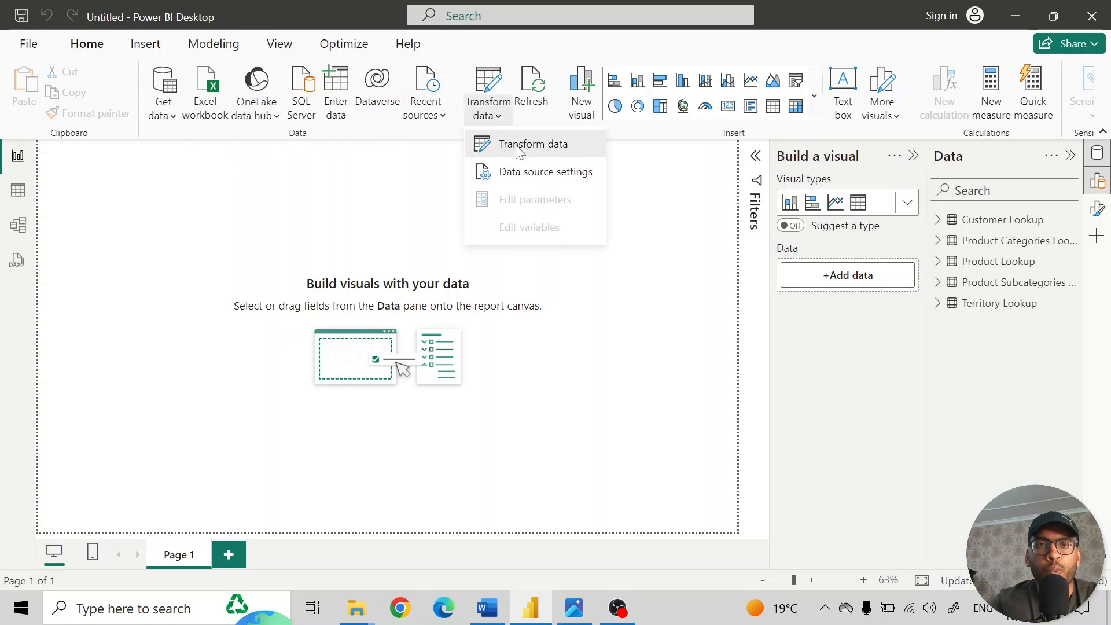
left_click(519, 146)
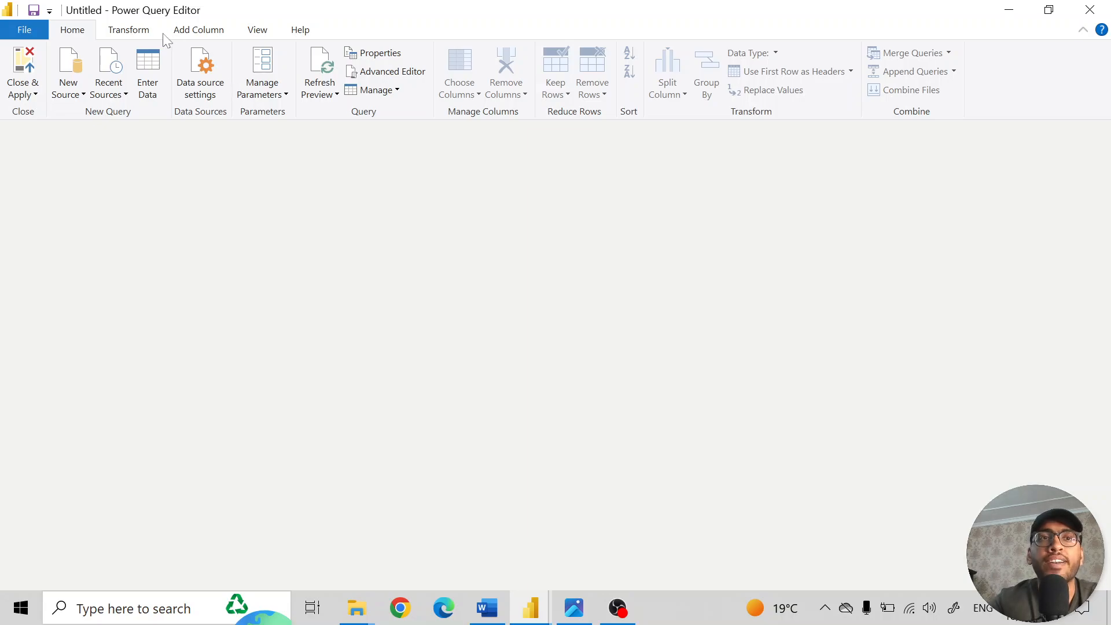
left_click(132, 32)
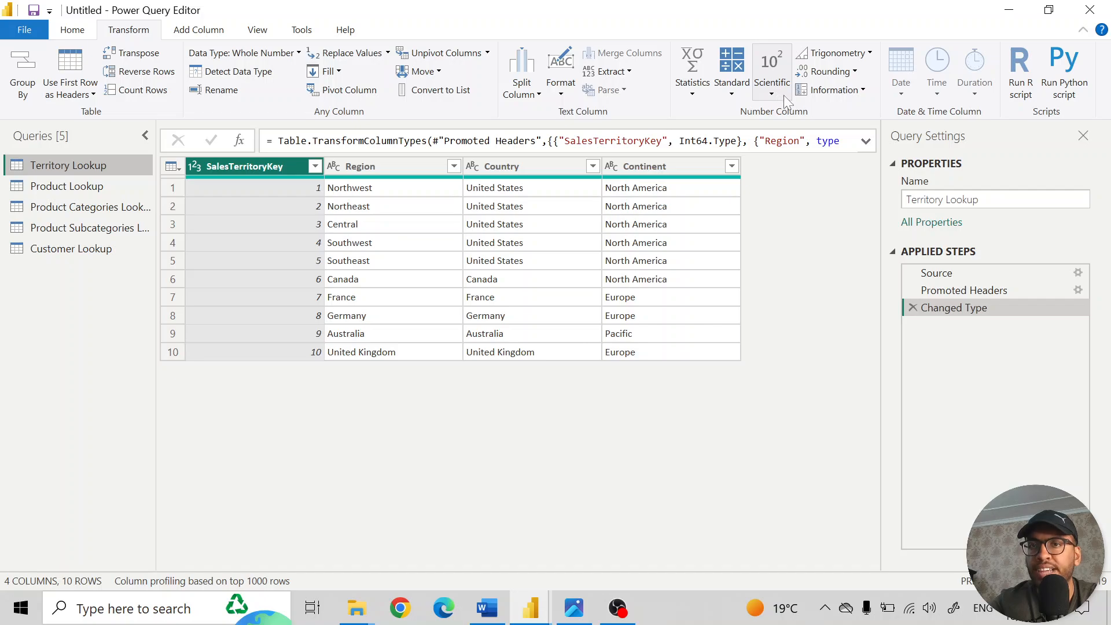
key("alt+Tab")
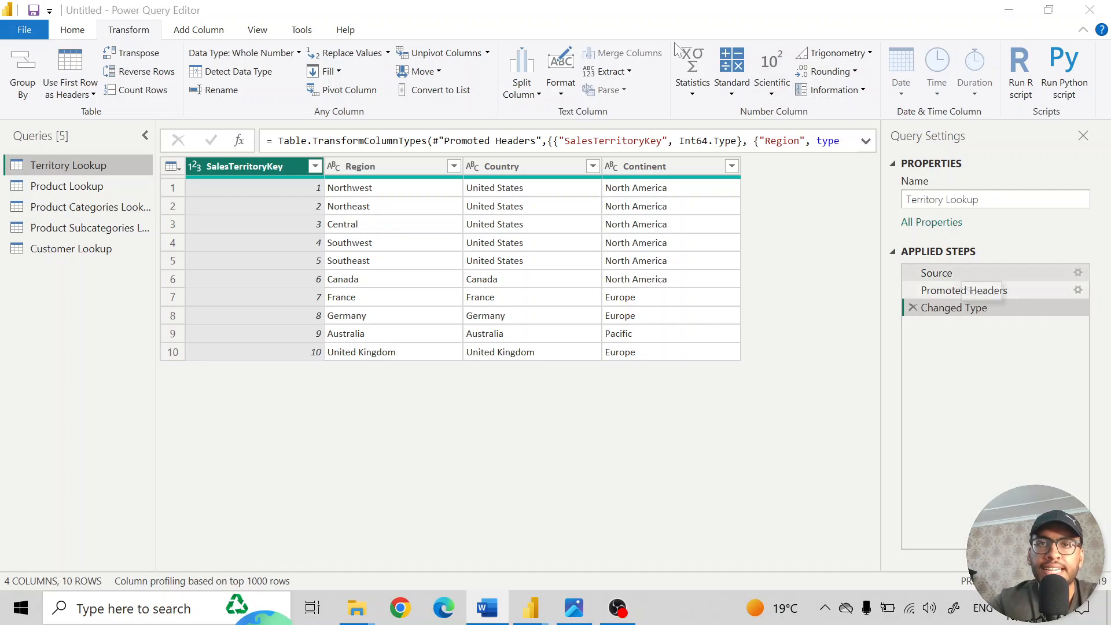
left_click(693, 93)
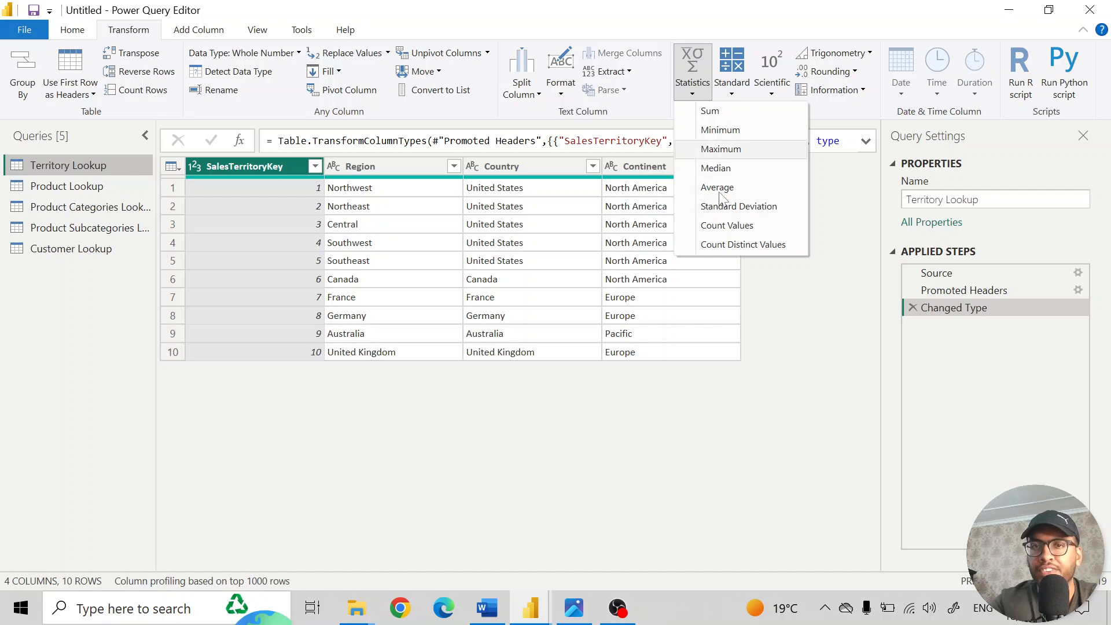
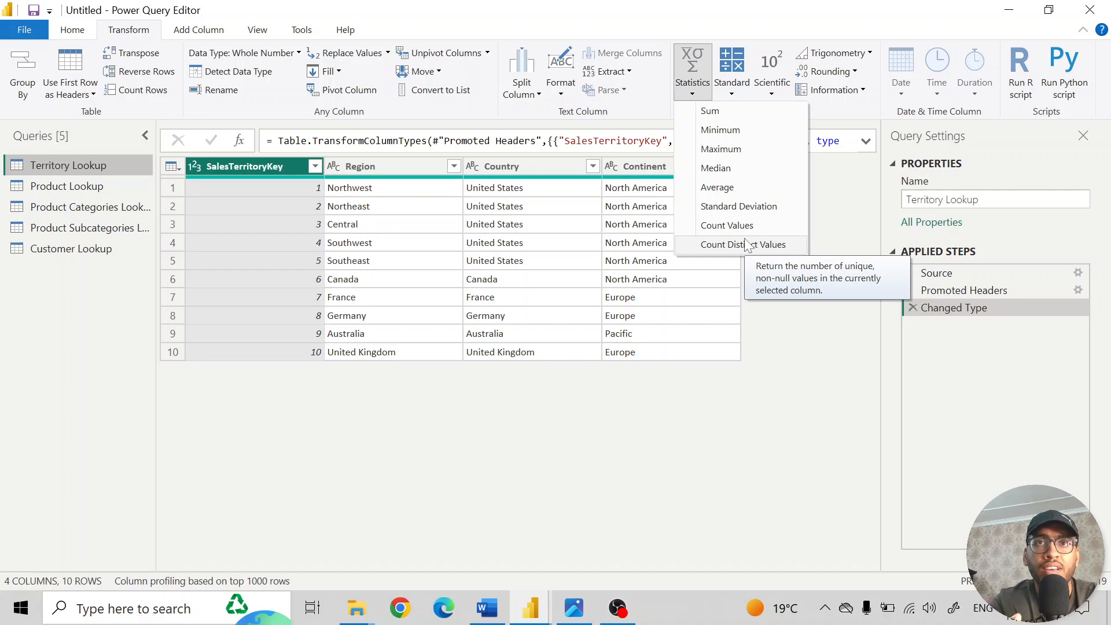
- Look over the Standard, Scientific, Trigonometry and Information operations available for the SalesTerritoryKey column
left_click(772, 385)
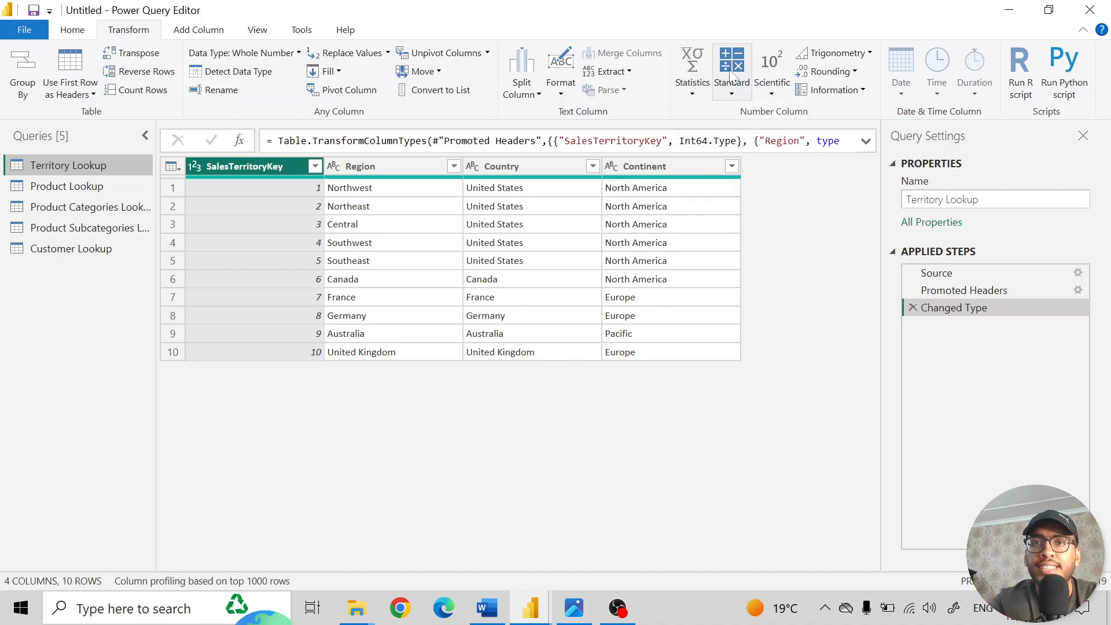
left_click(732, 92)
left_click(771, 93)
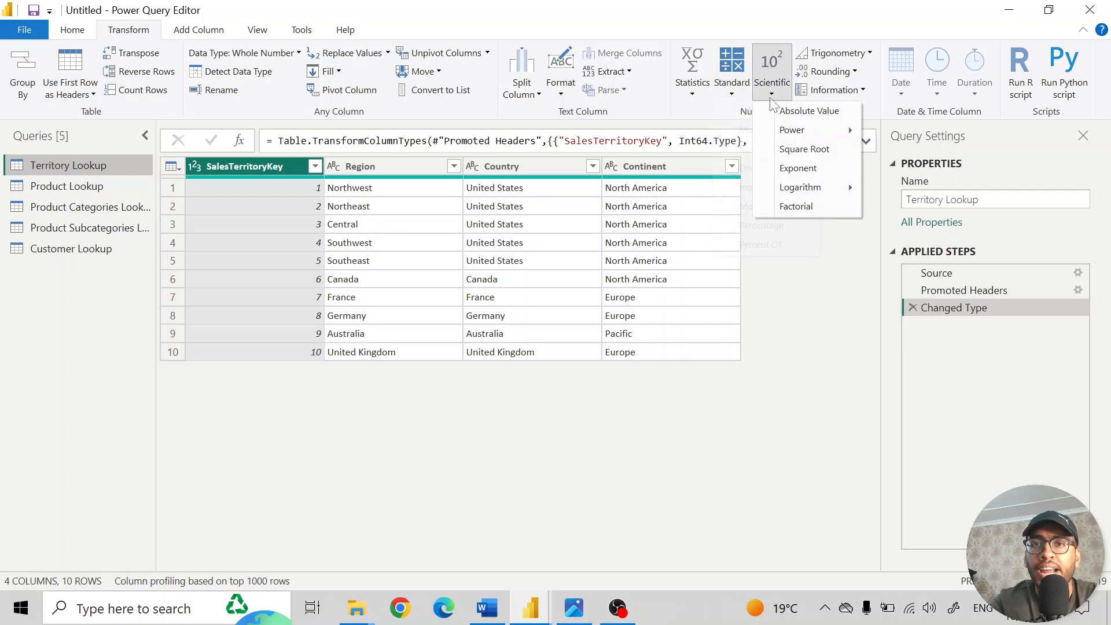
left_click(861, 53)
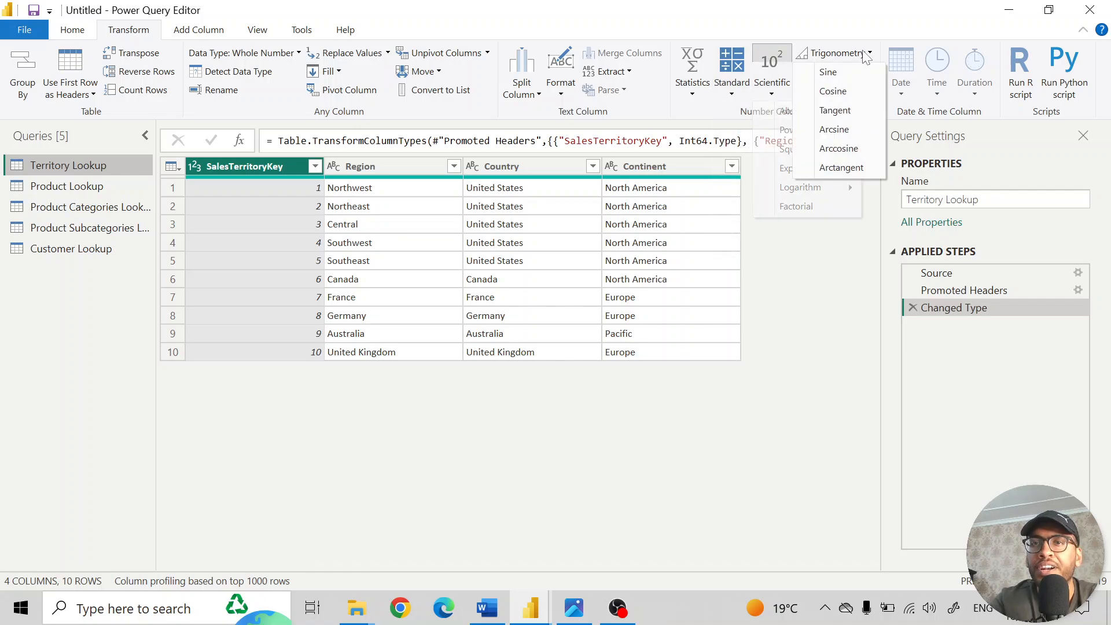
left_click(790, 357)
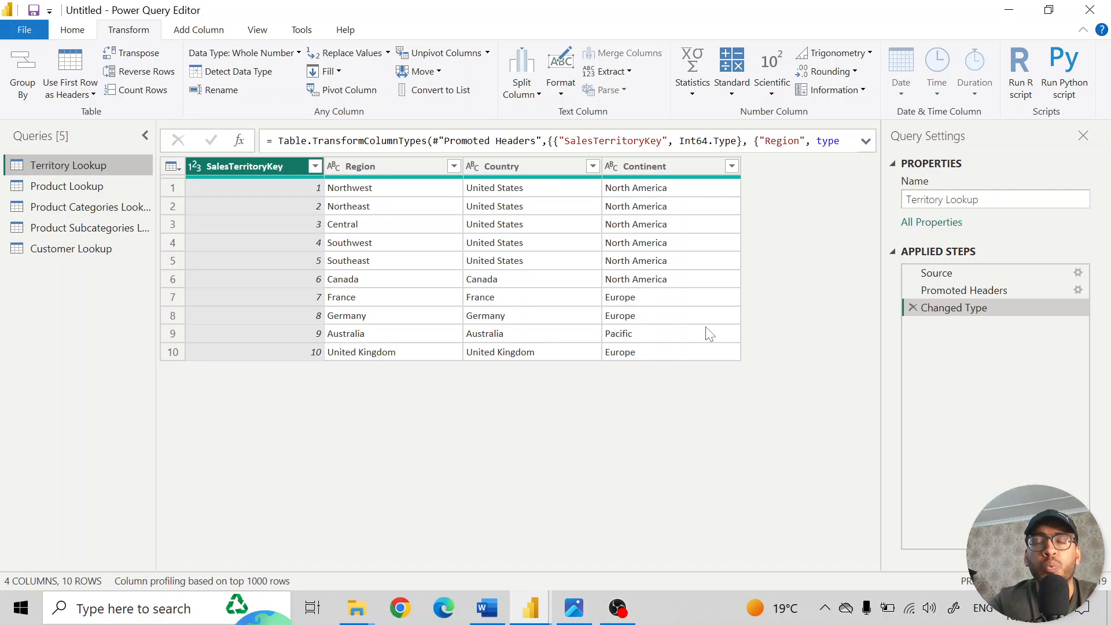
left_click(861, 92)
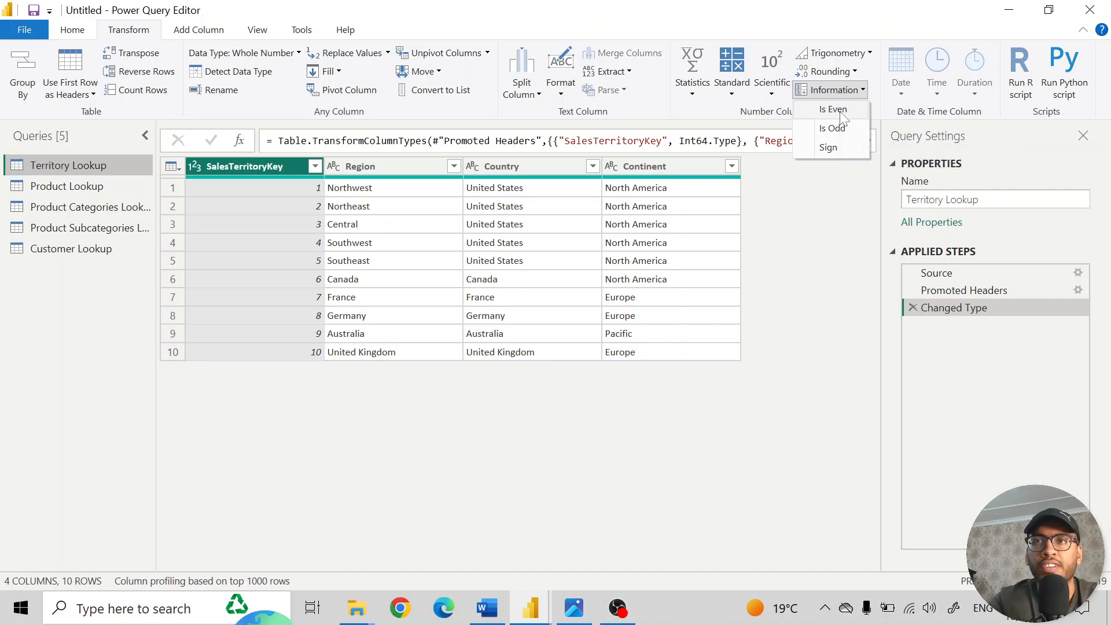
left_click(838, 93)
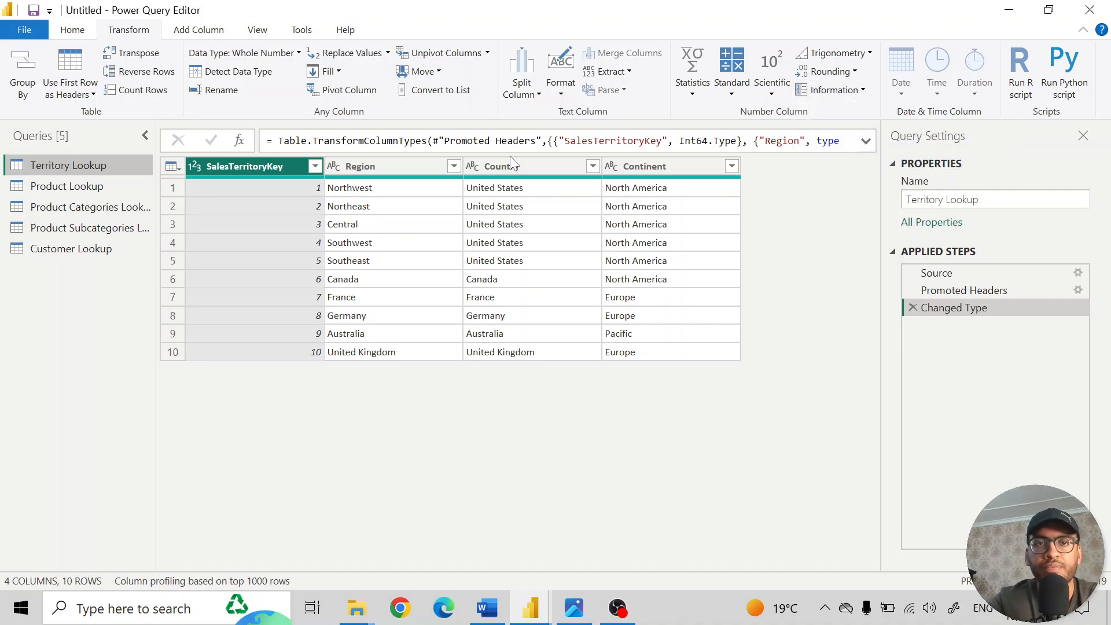
left_click(487, 607)
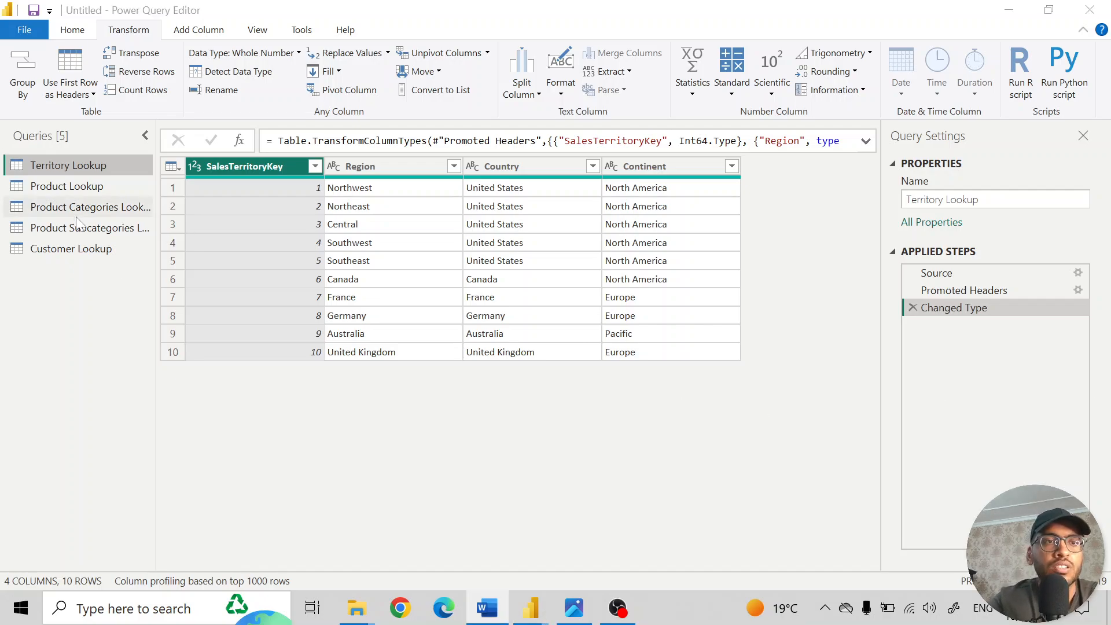
- Count the distinct values of the ProductName column in Product Lookup, and delete that calculation from the applied steps
left_click(62, 188)
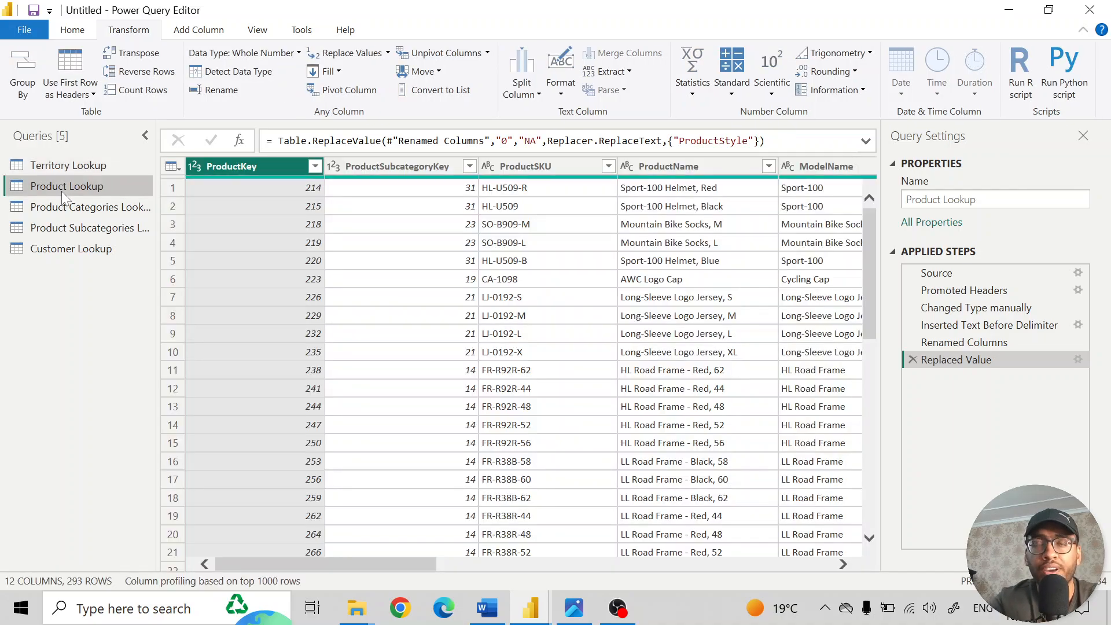
left_click(698, 168)
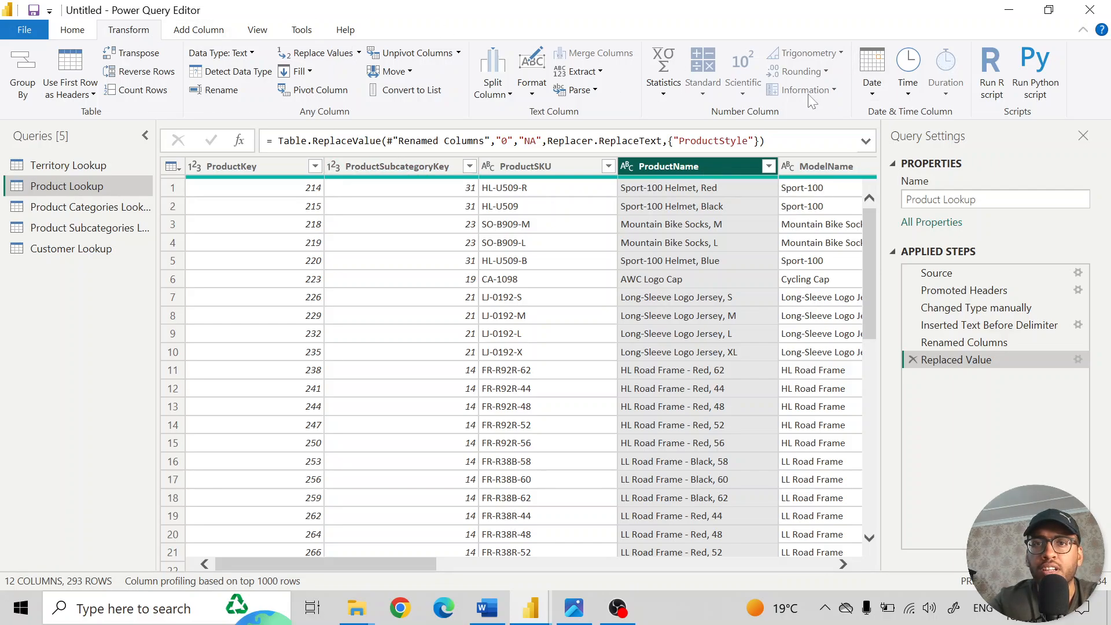
left_click(665, 89)
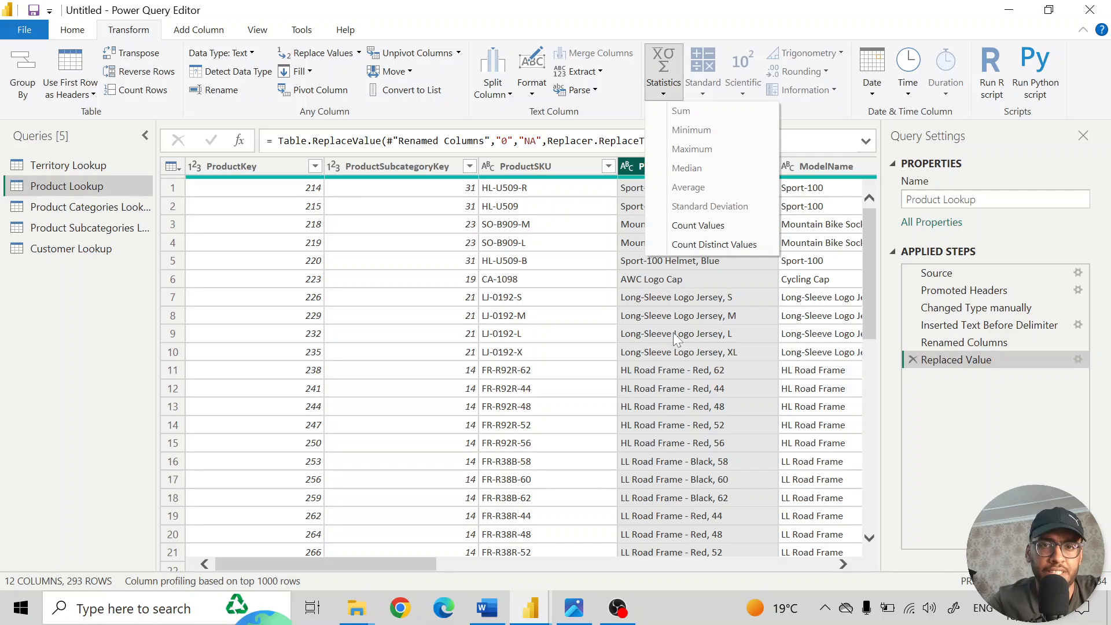
left_click(714, 245)
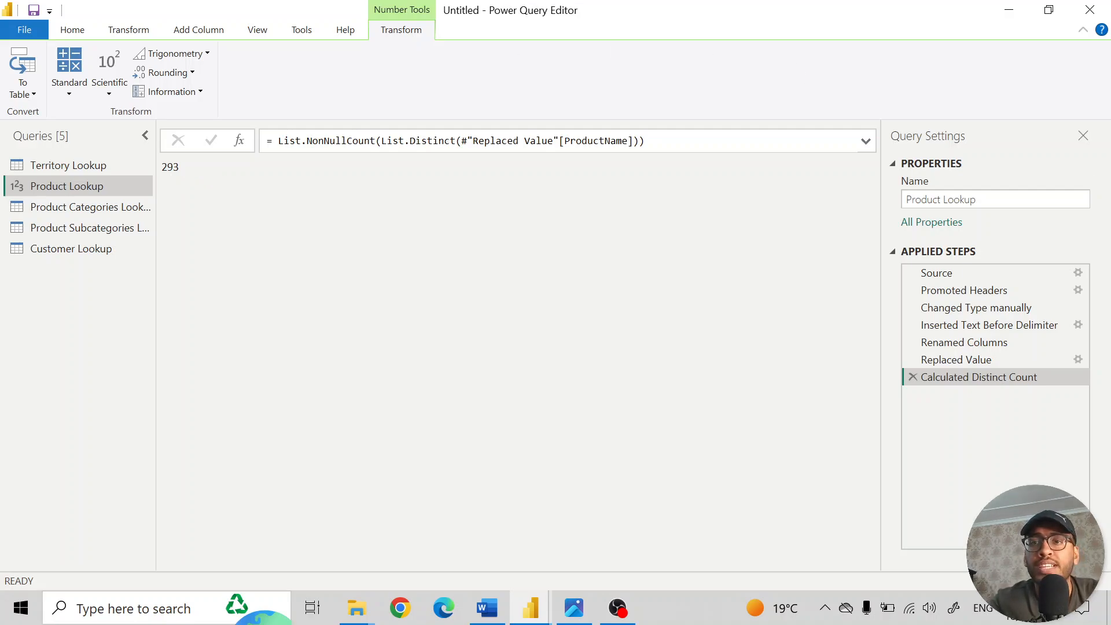
left_click(912, 378)
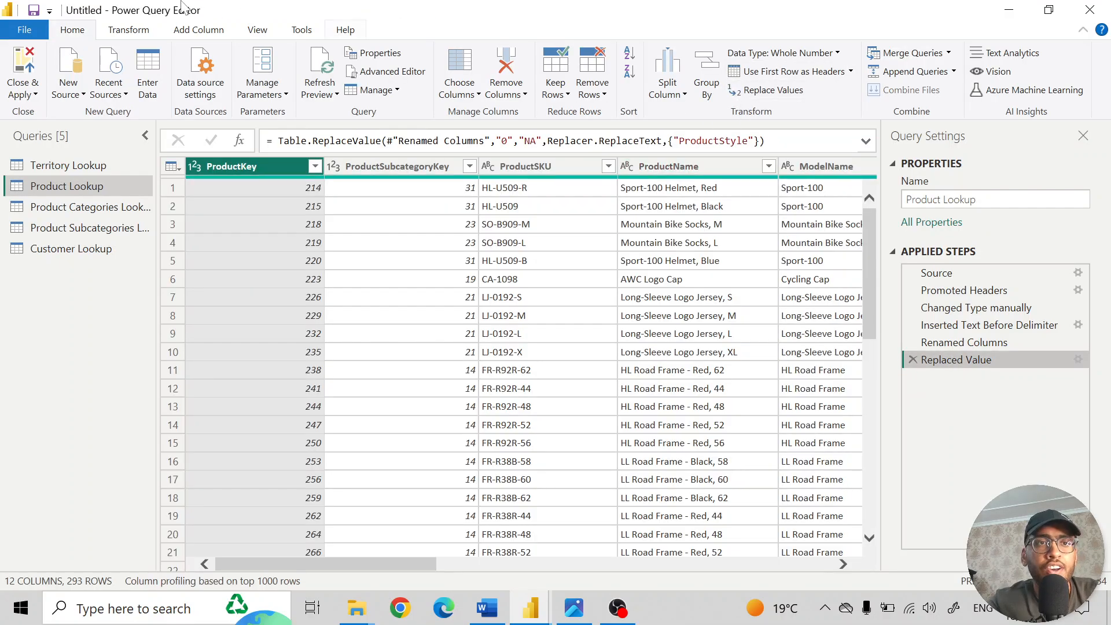
- Review the Statistics operations available for transforming the ProductKey column in Product Lookup
left_click(129, 29)
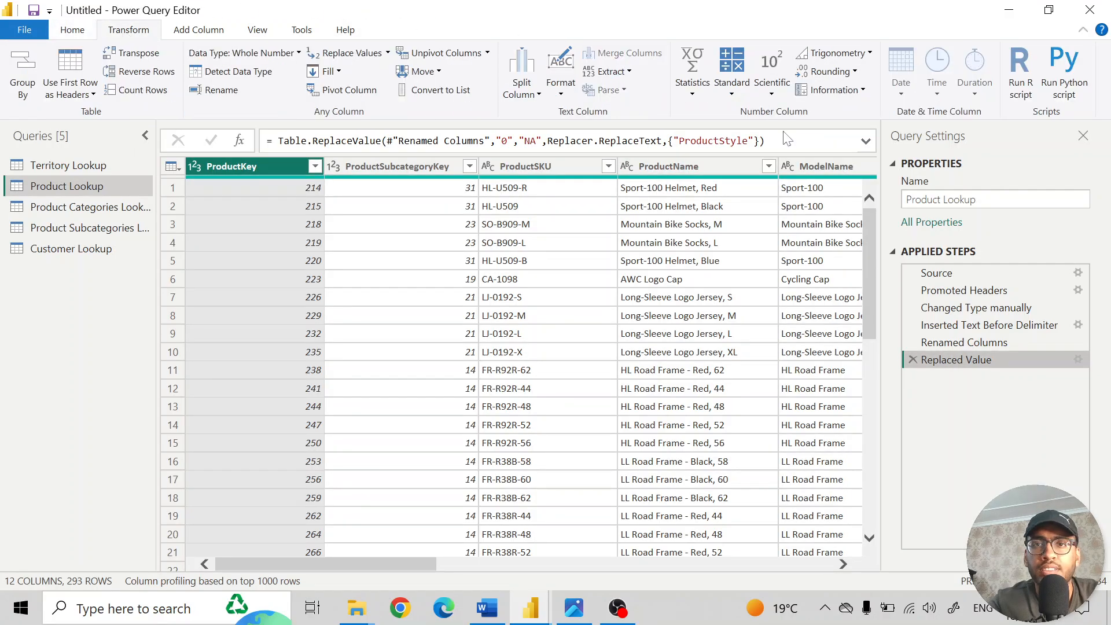
left_click(693, 94)
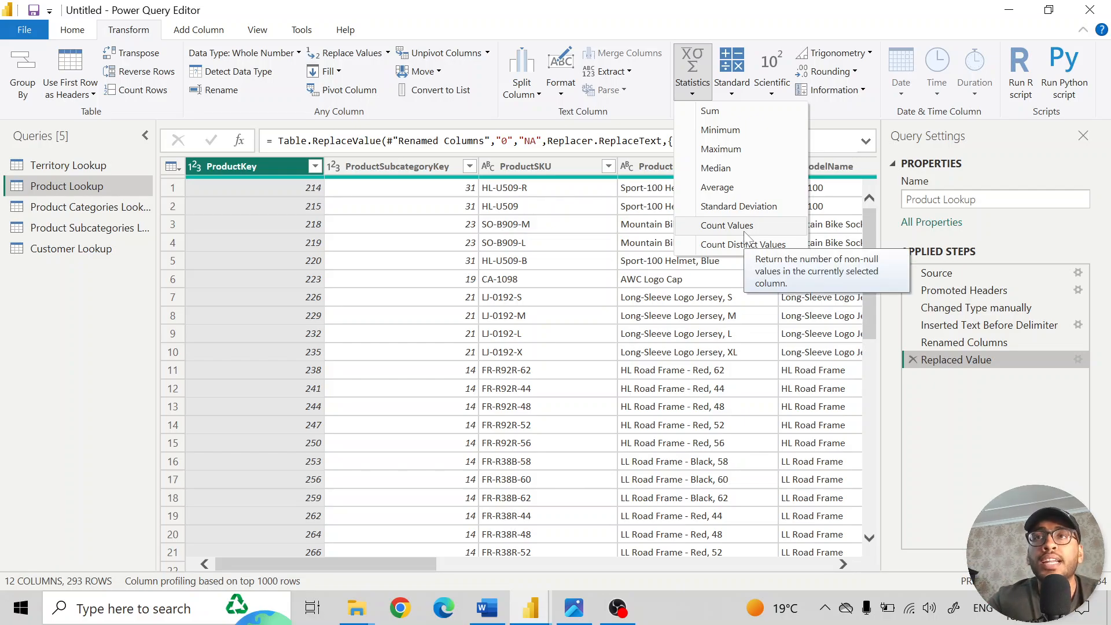
left_click(941, 426)
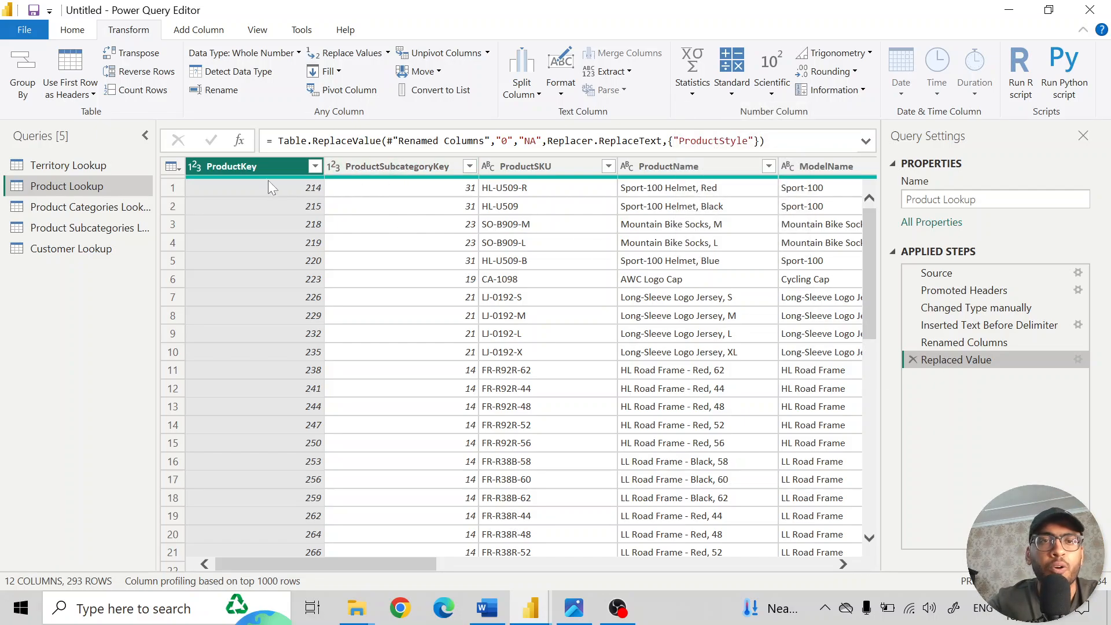
- Round the existing ProductPrice column in Product Lookup to 0 decimal places
scroll(617, 219, "right", 10)
scroll(616, 220, "right", 2)
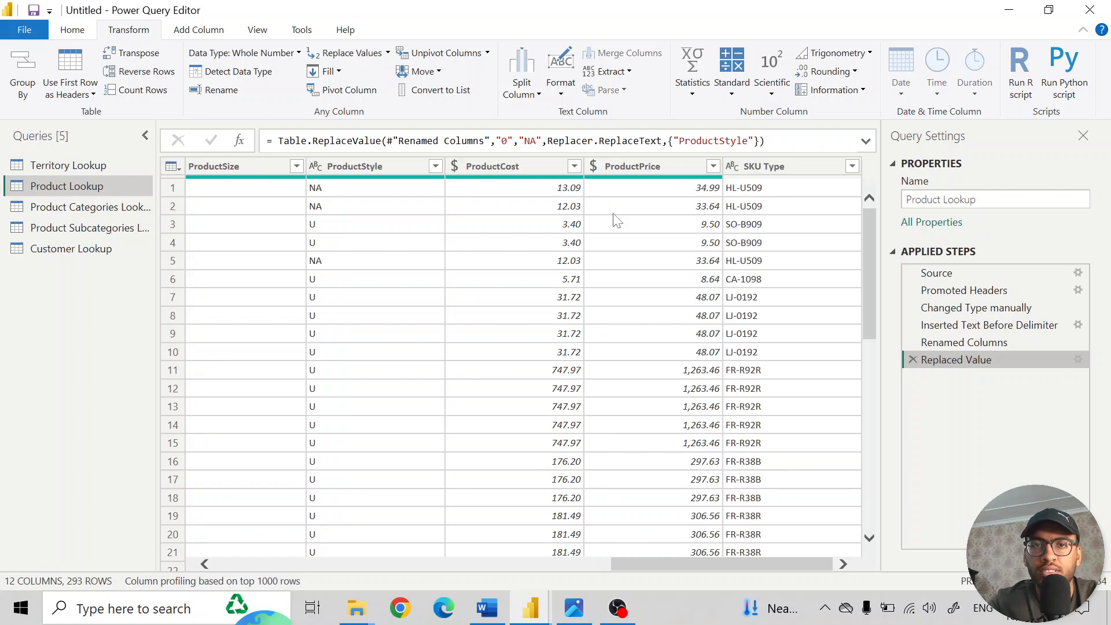
left_click(679, 167)
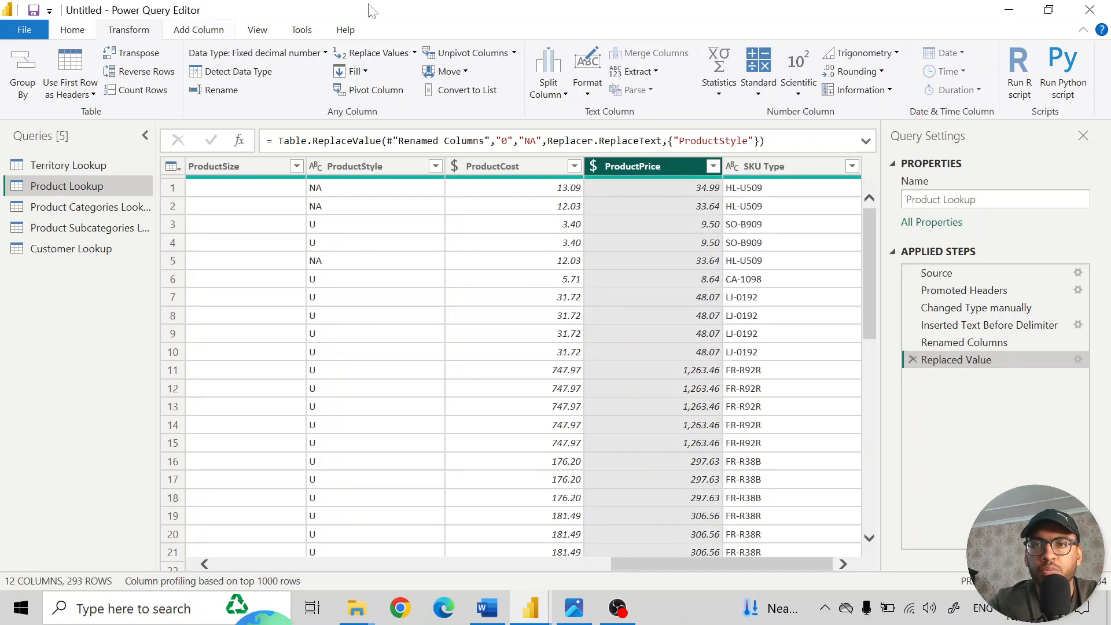
left_click(883, 72)
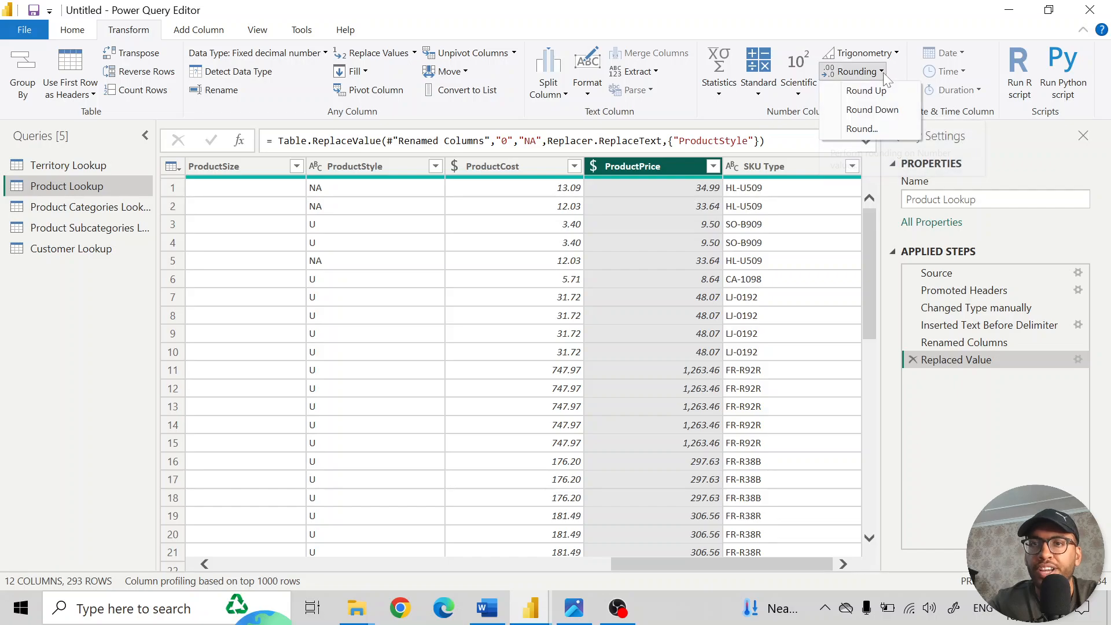
left_click(877, 127)
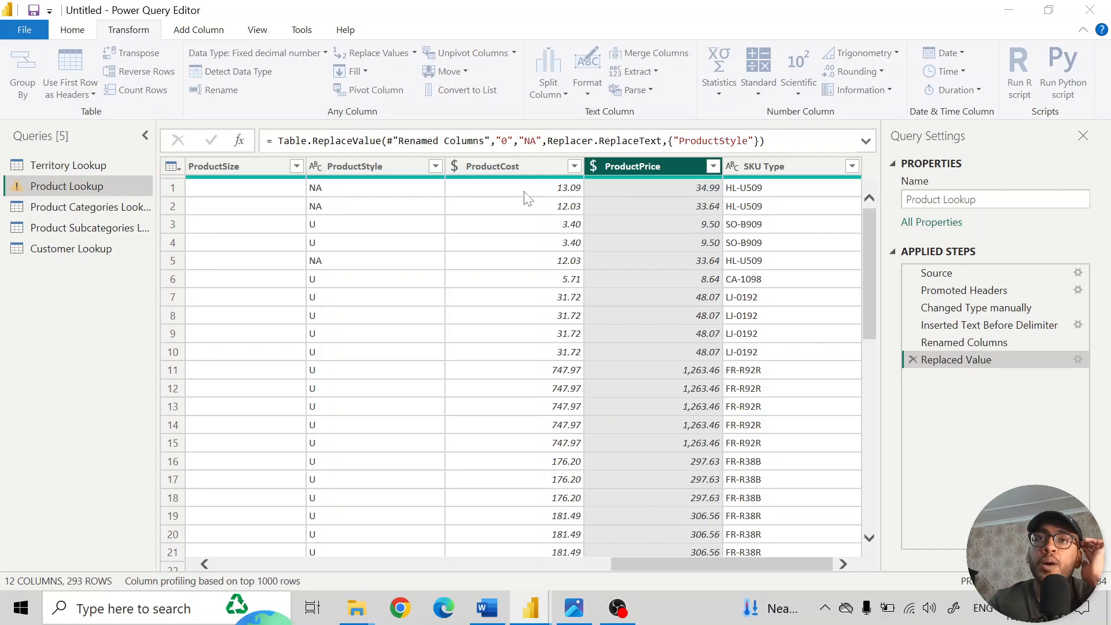
left_click(389, 309)
type("0")
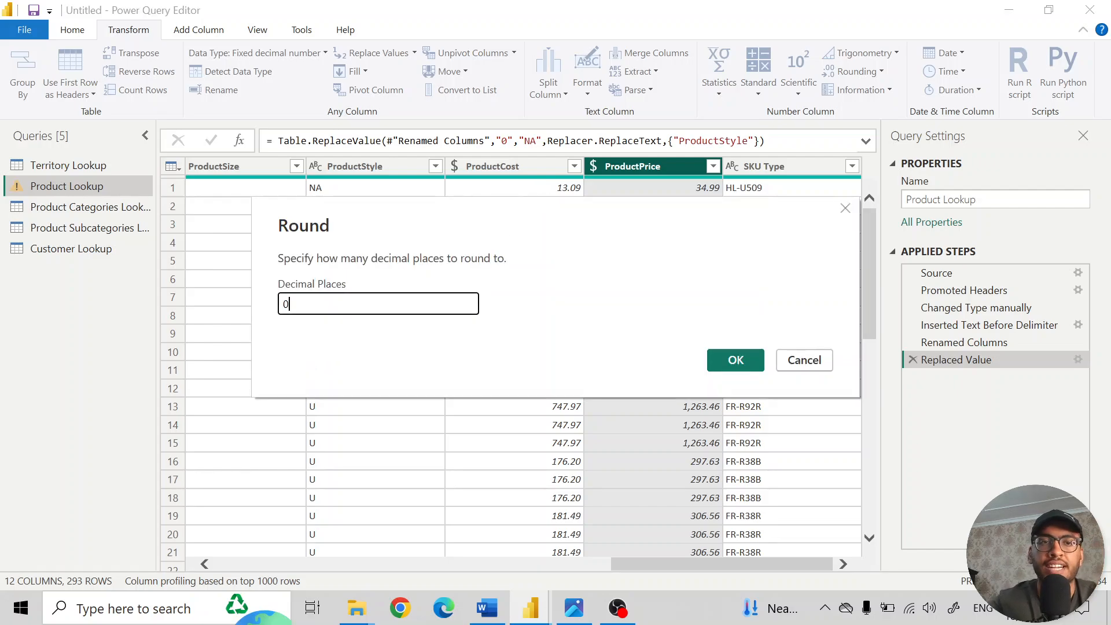
left_click(736, 360)
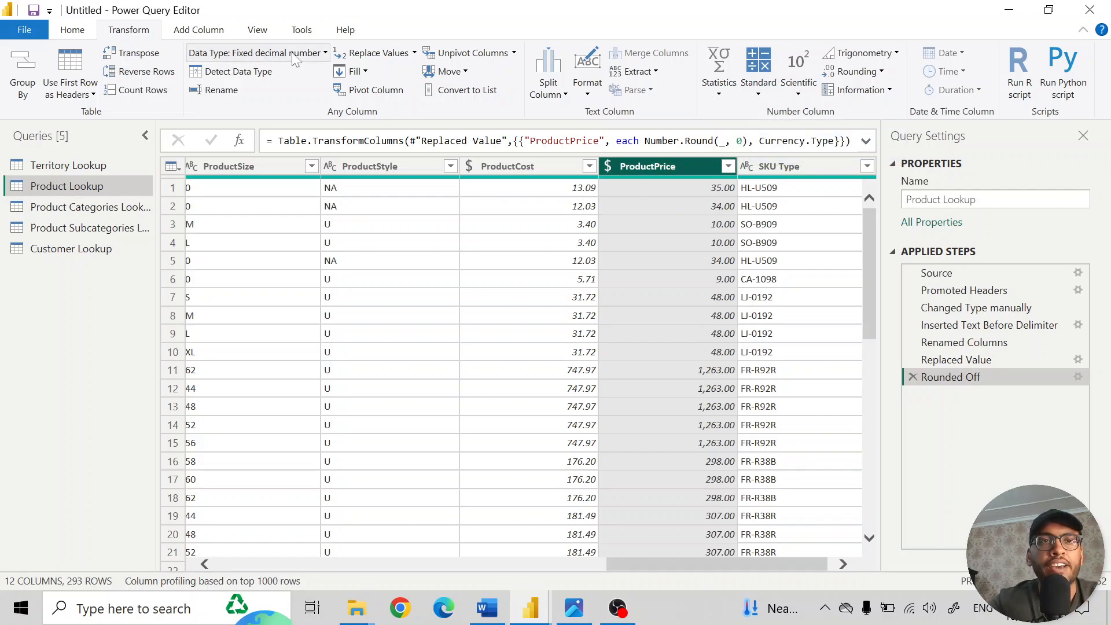
- Add a new column to Product Lookup that multiplies ProductPrice by 0.9
left_click(198, 30)
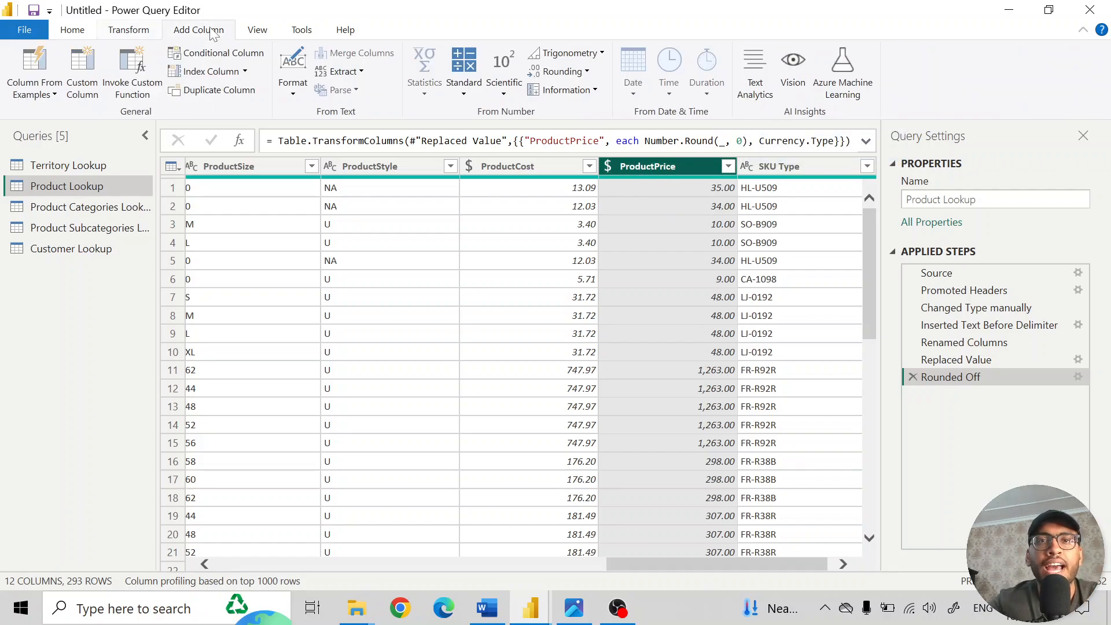
left_click(461, 98)
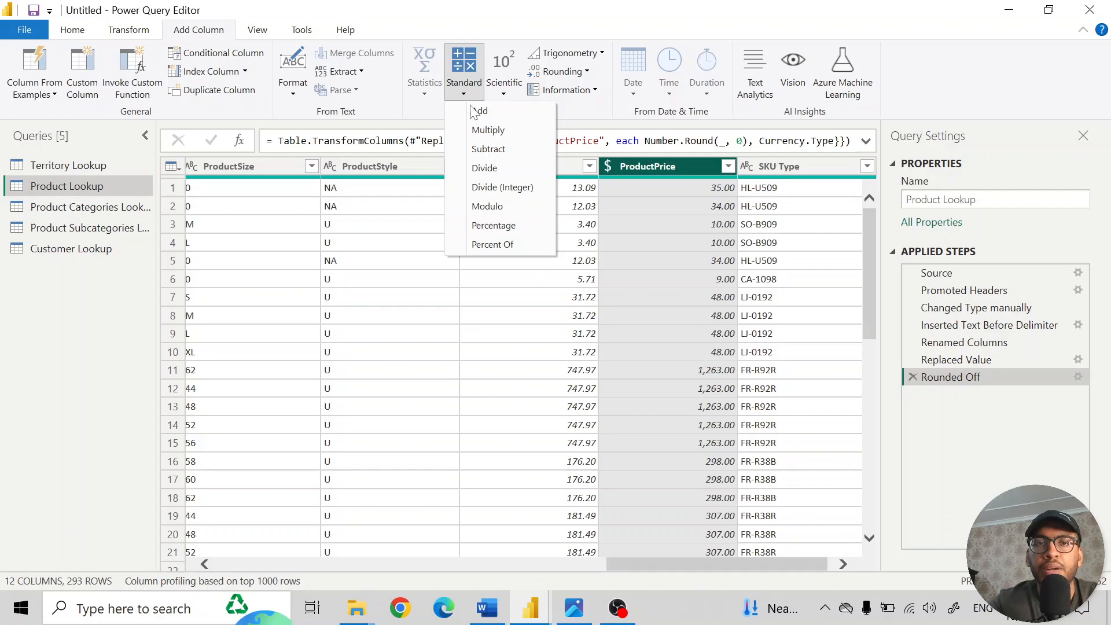
left_click(508, 134)
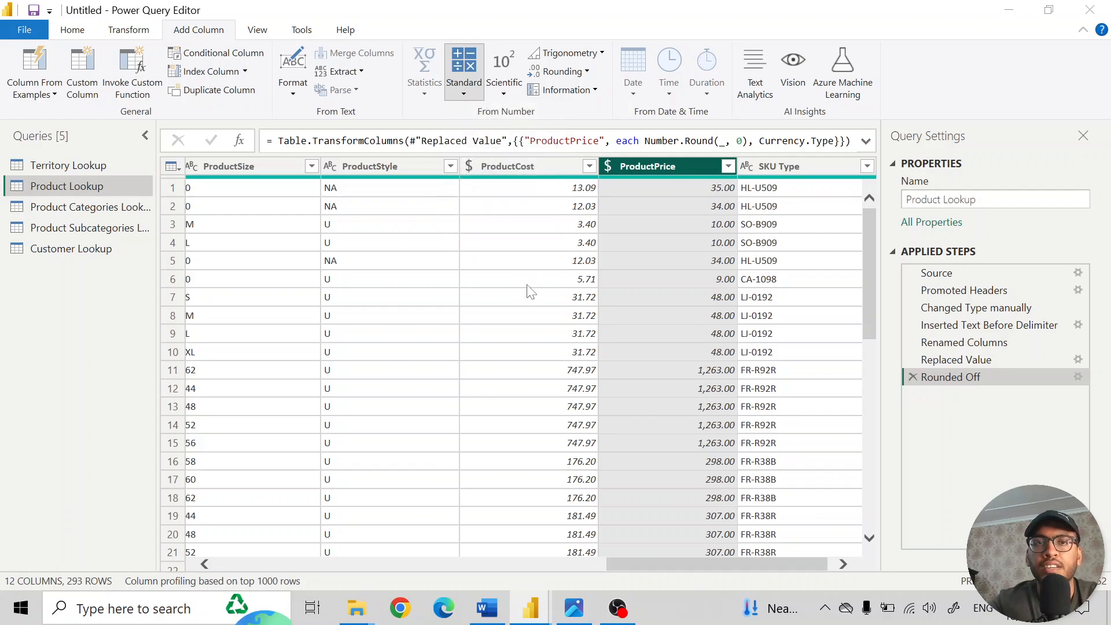
type("0.9")
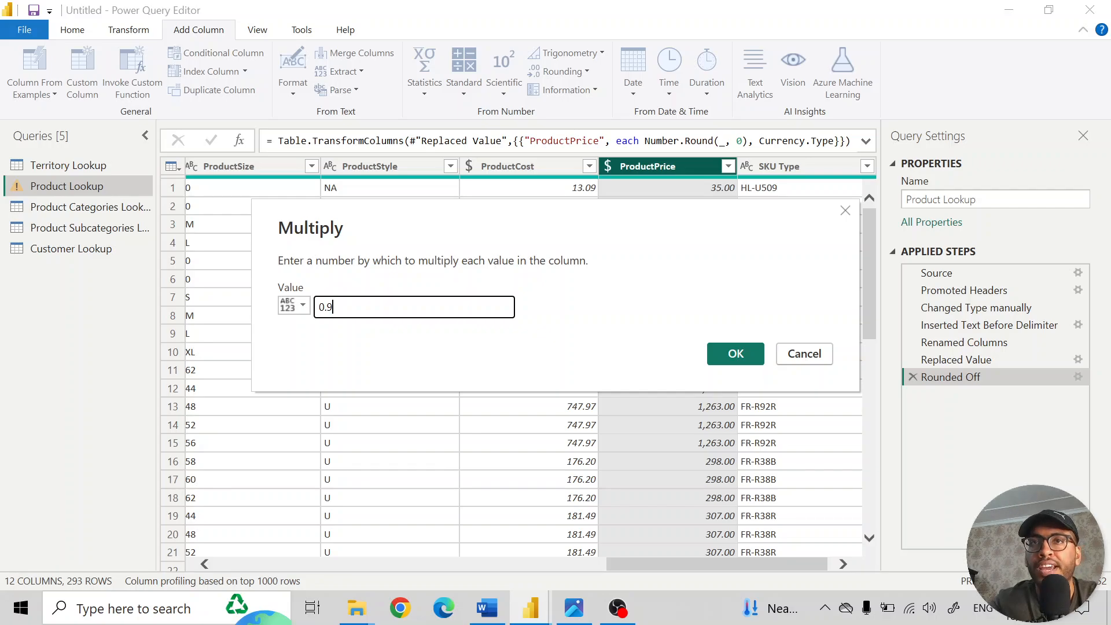
left_click(290, 306)
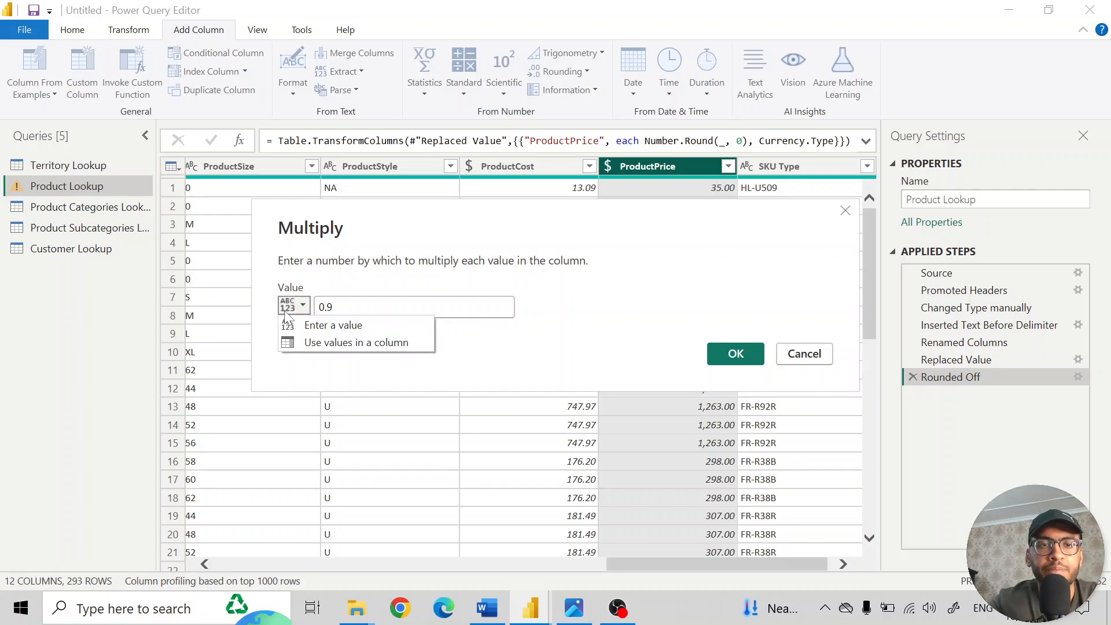
left_click(288, 307)
left_click(287, 307)
left_click(454, 292)
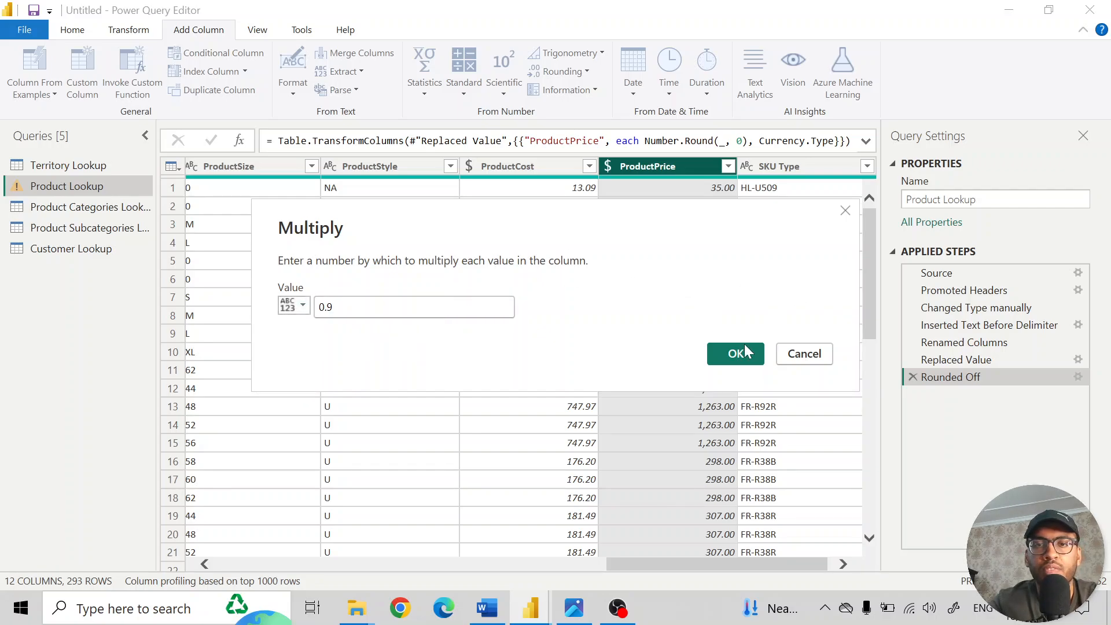
left_click(744, 352)
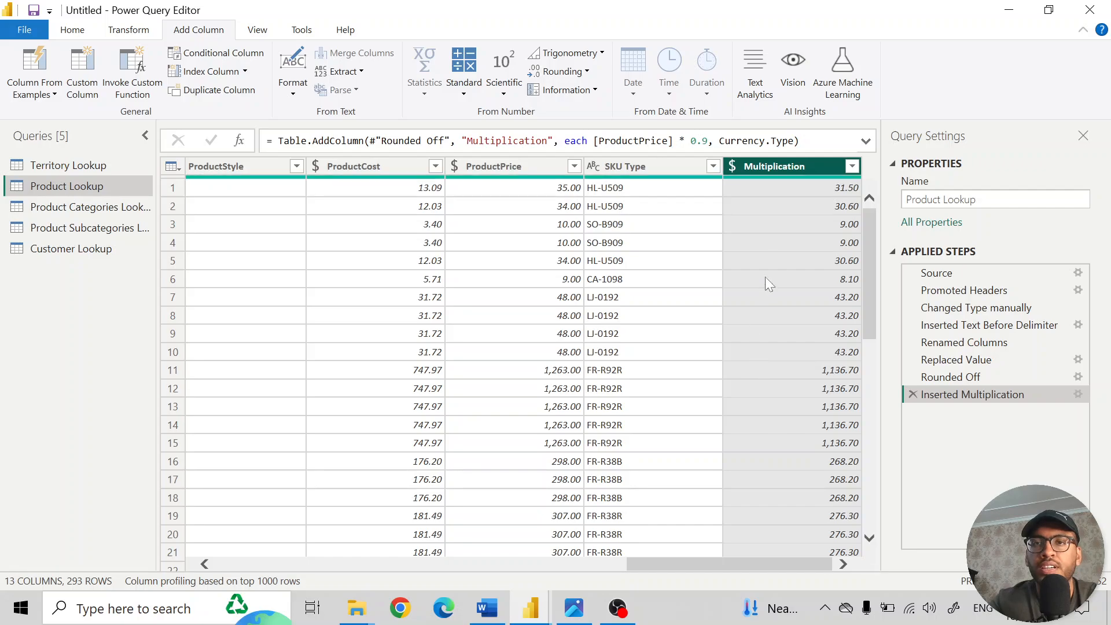
- Rename the new multiplication column as Discounted Price
double_click(775, 165)
type("Dis")
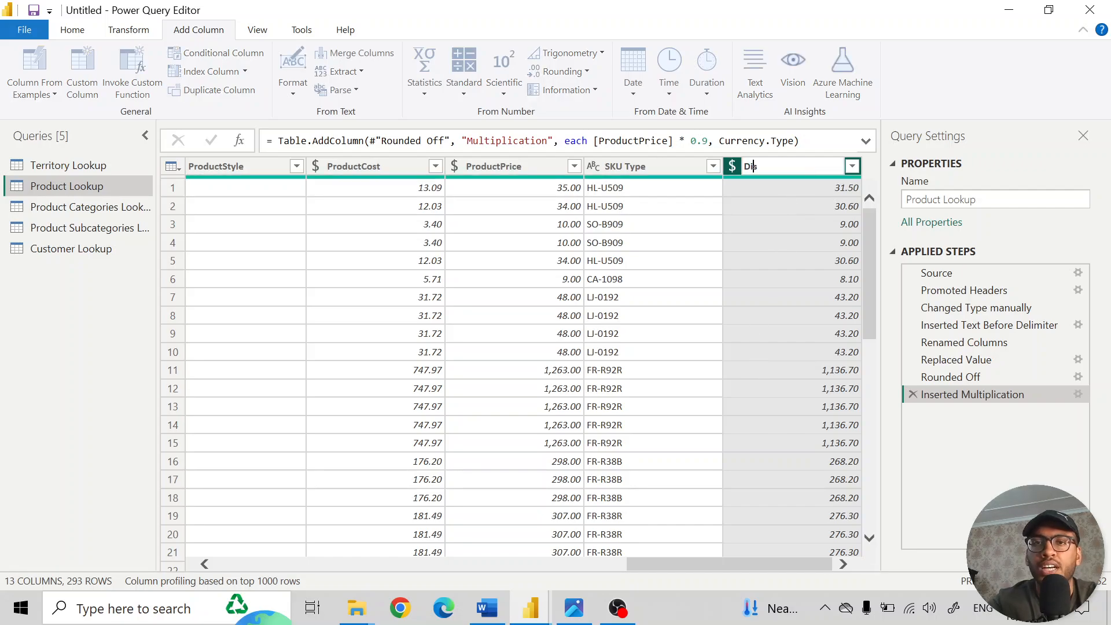
type("countef")
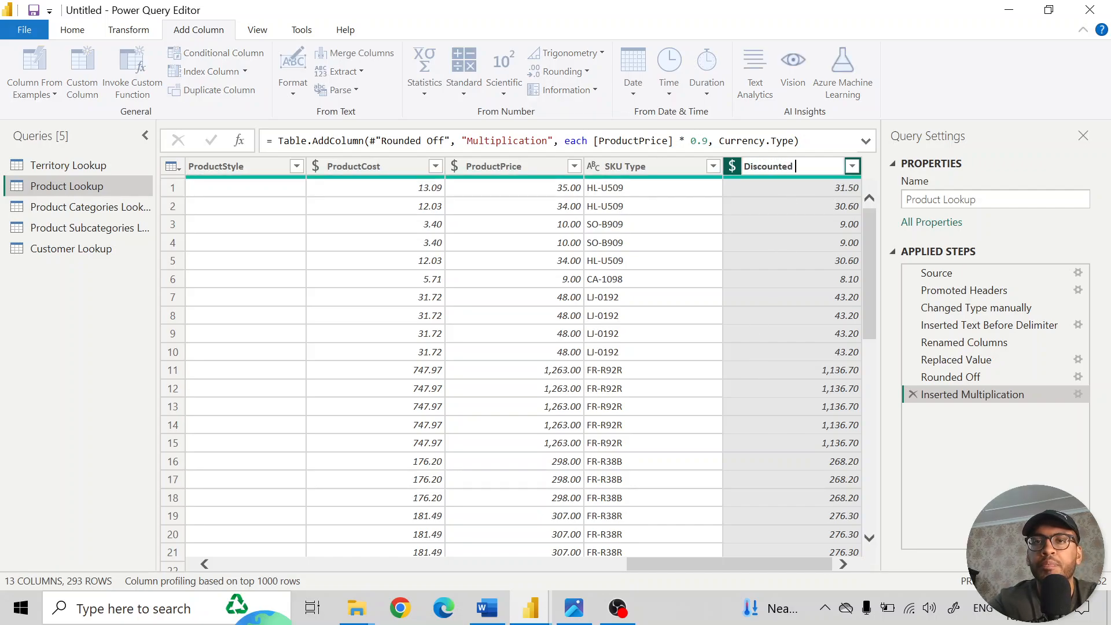
type(" Price")
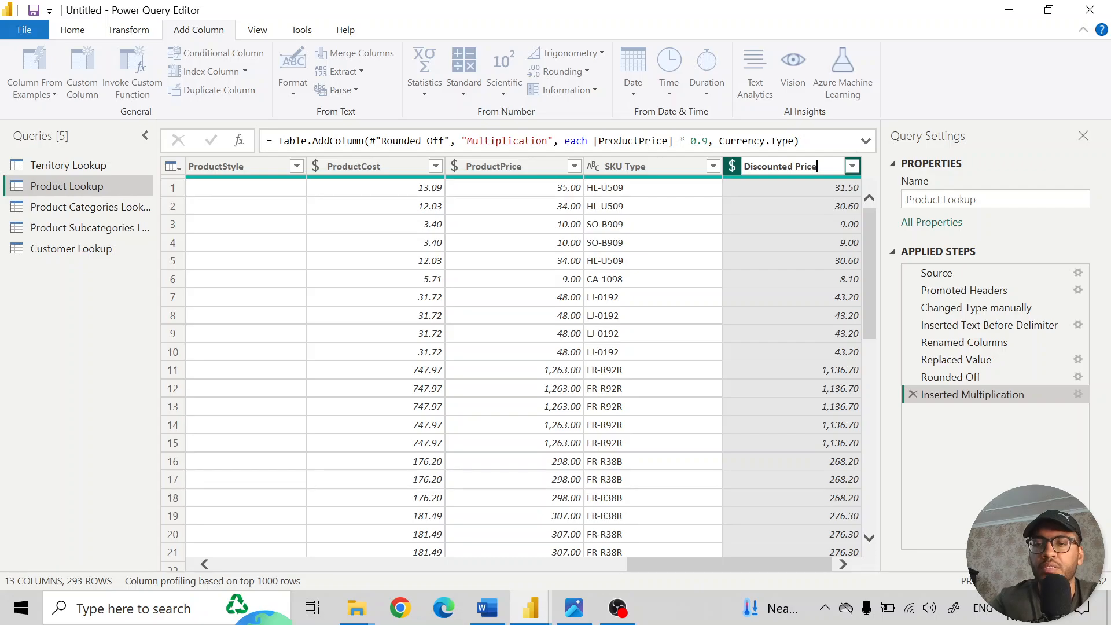
key("Return")
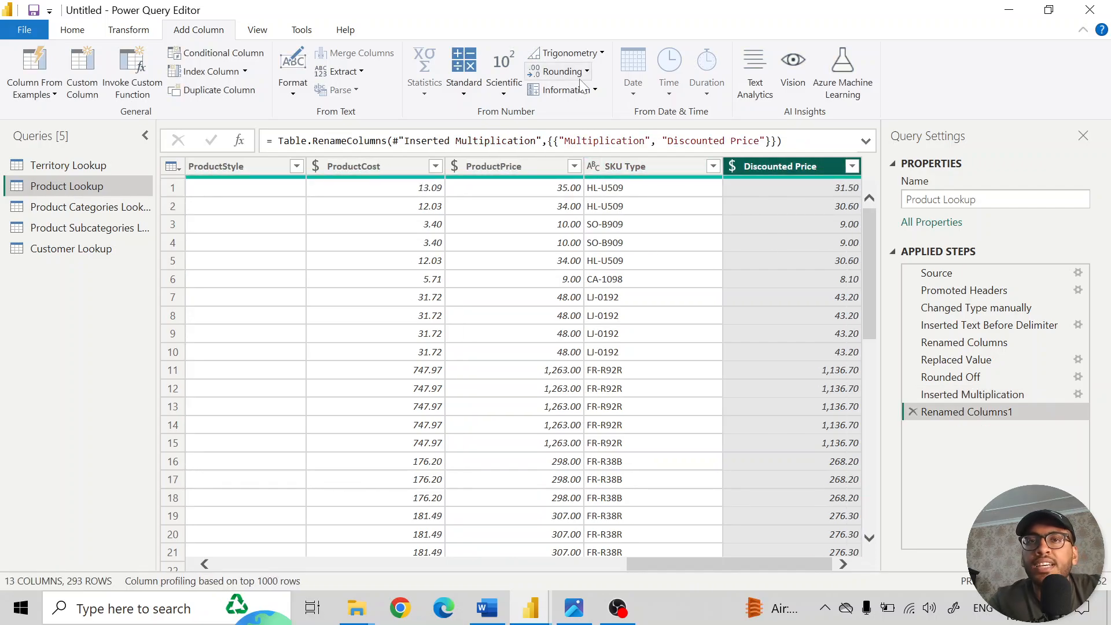
- Review the Standard, Scientific, Trigonometry, Rounding and Information operations available for adding a column from Discounted Price
left_click(462, 89)
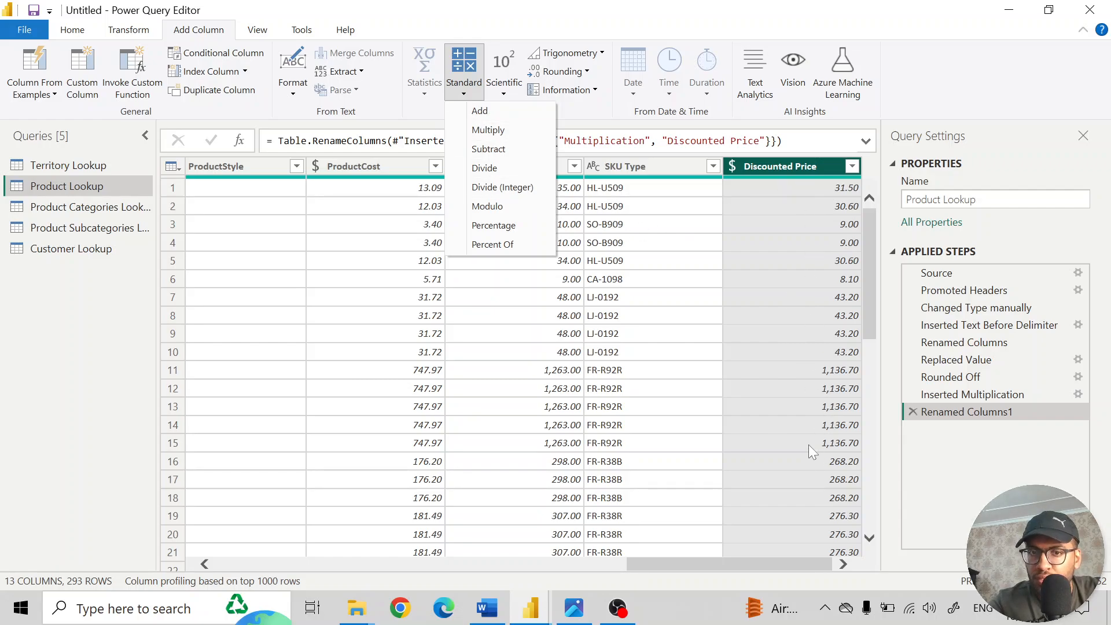
left_click(427, 95)
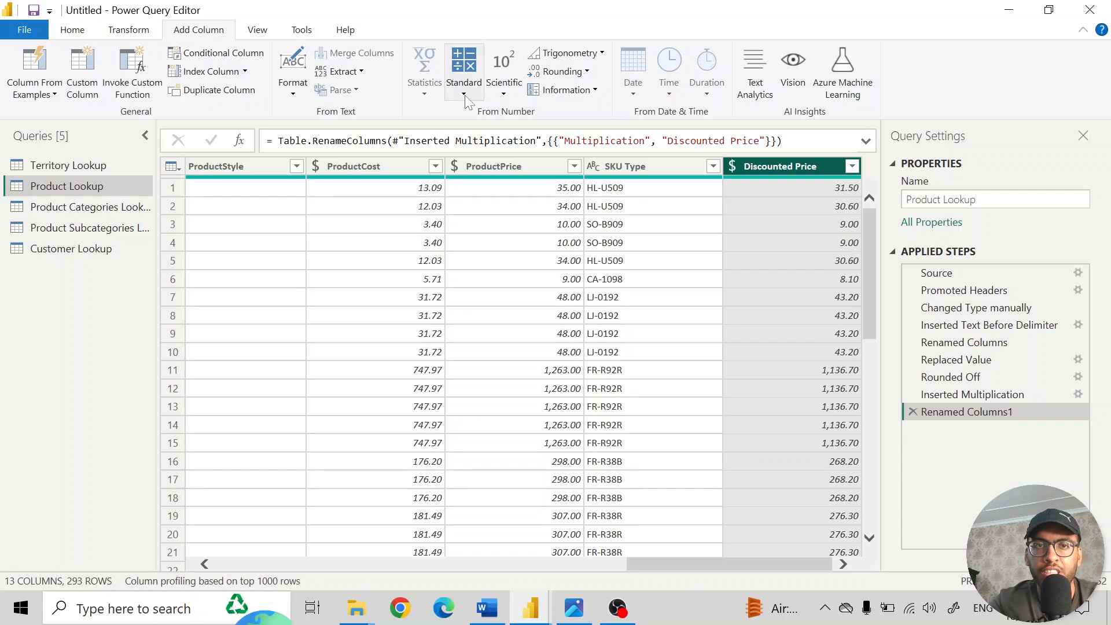
left_click(504, 94)
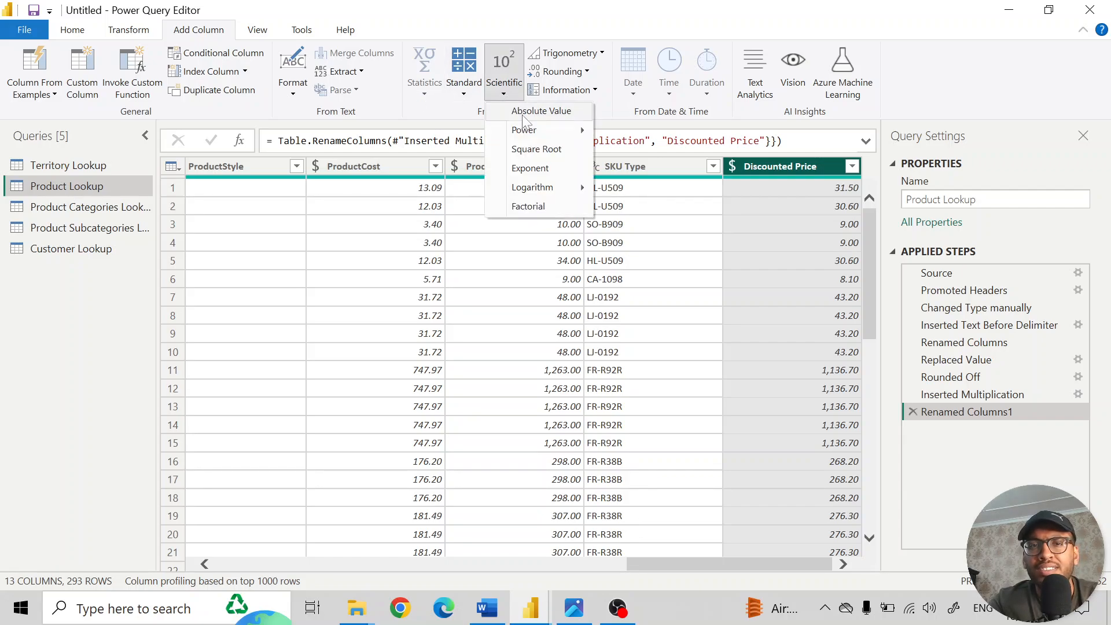
mouse_move(539, 138)
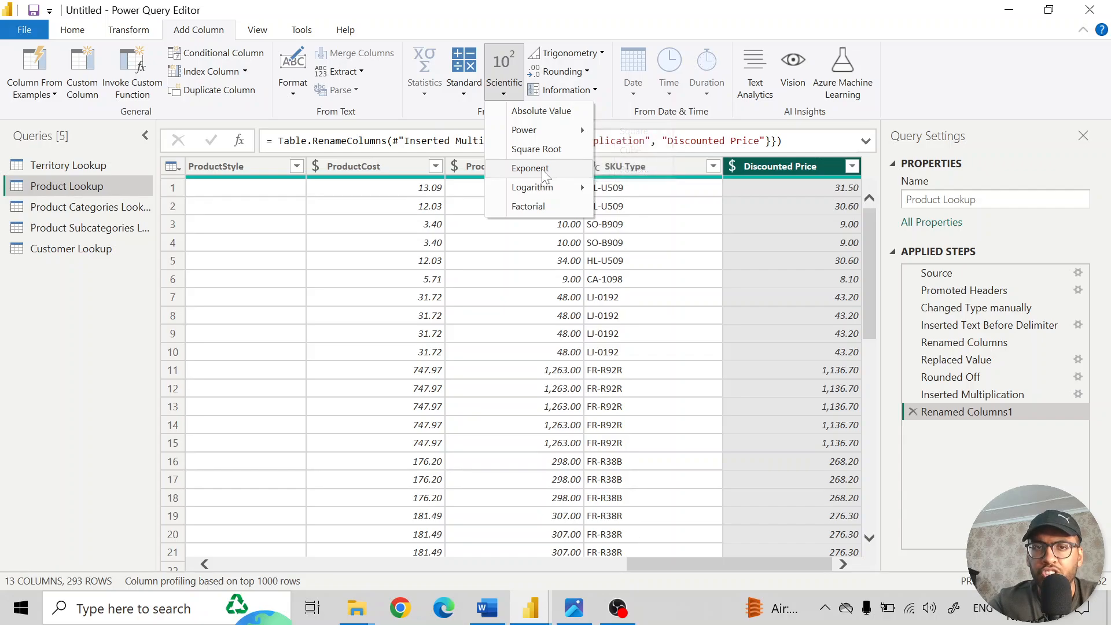
mouse_move(547, 193)
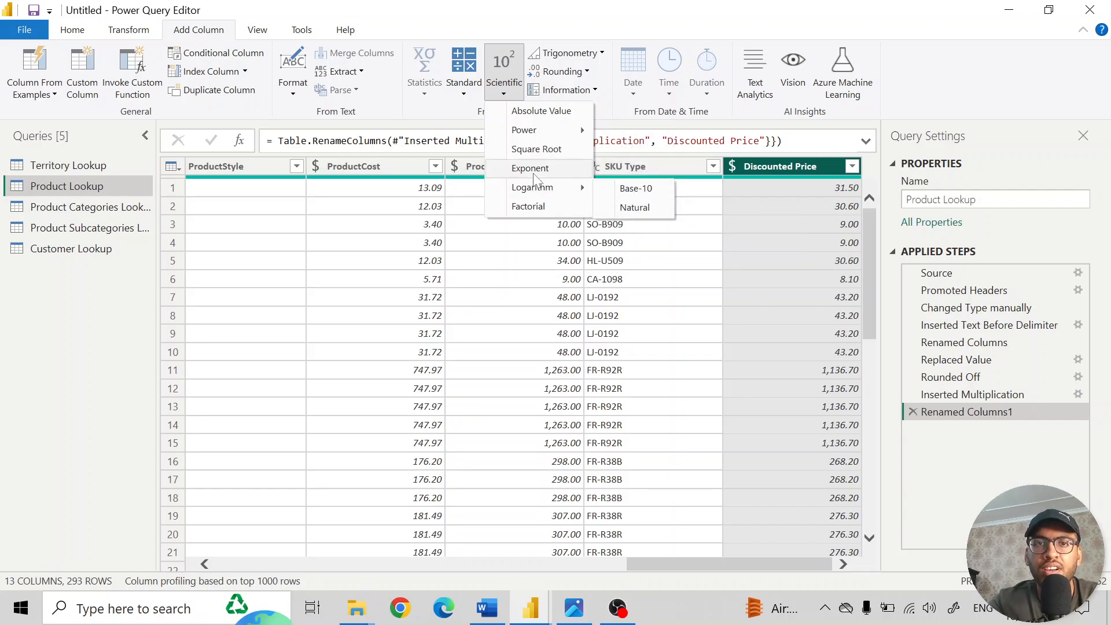
left_click(502, 86)
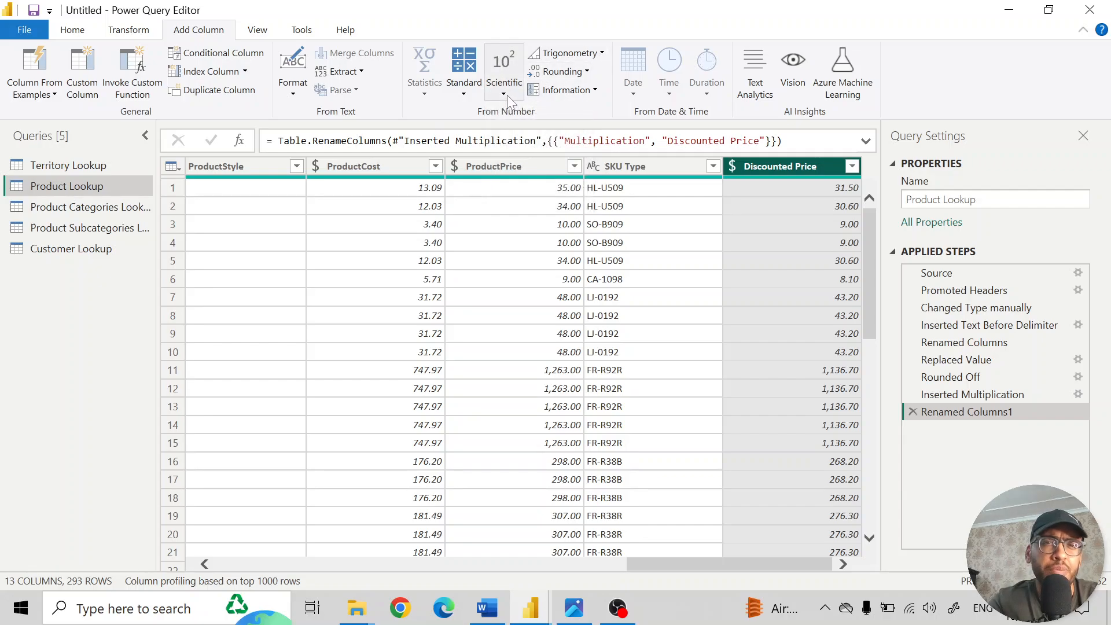
left_click(595, 51)
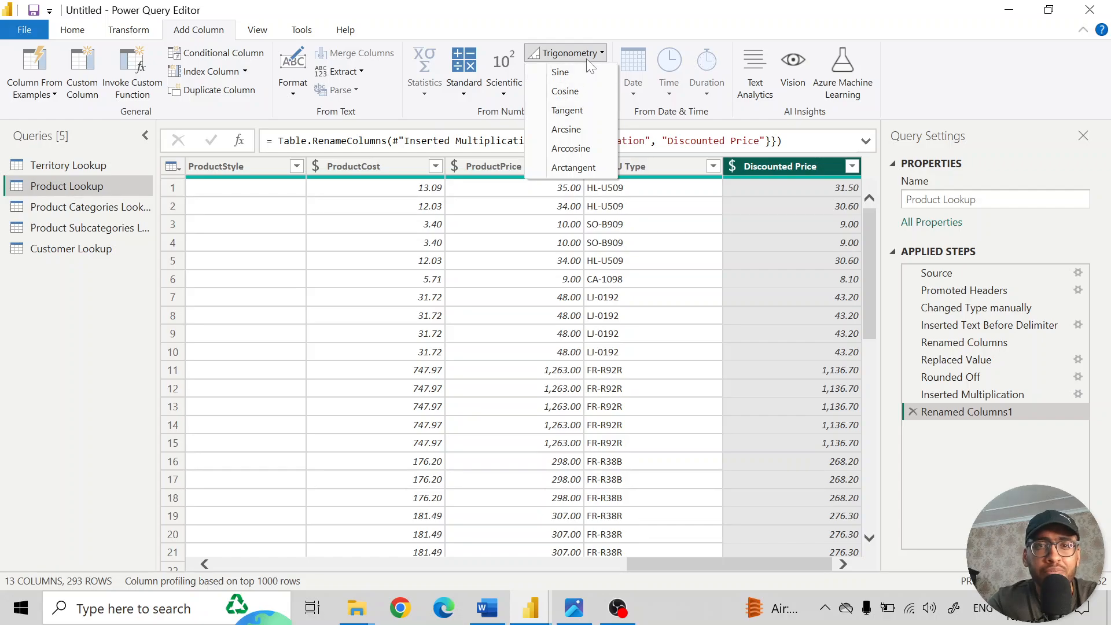
left_click(589, 55)
left_click(586, 71)
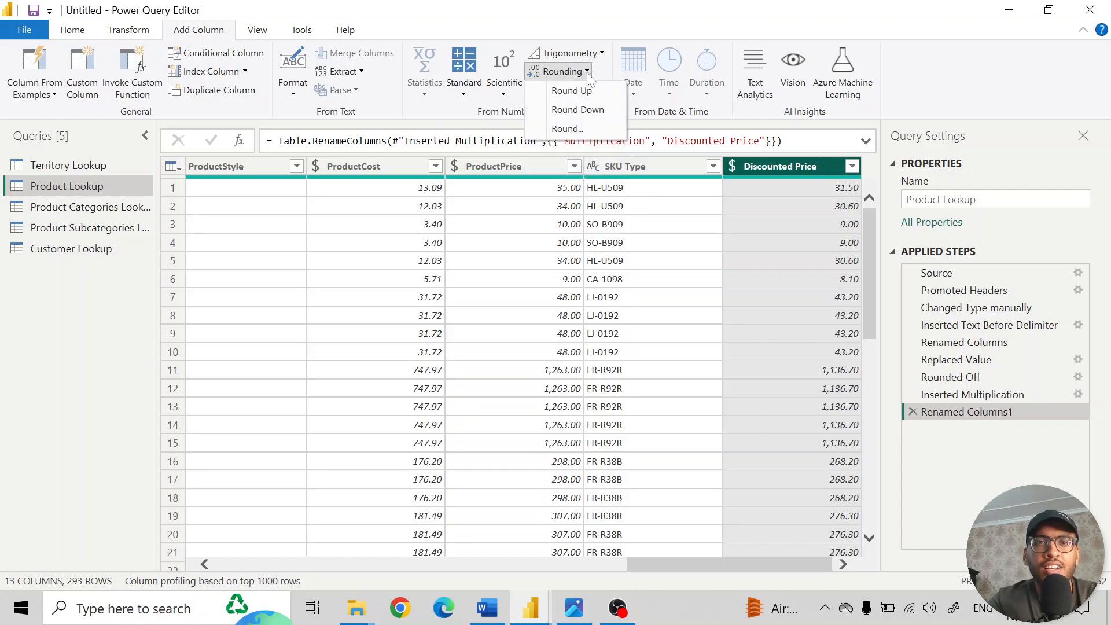
left_click(572, 90)
left_click(573, 90)
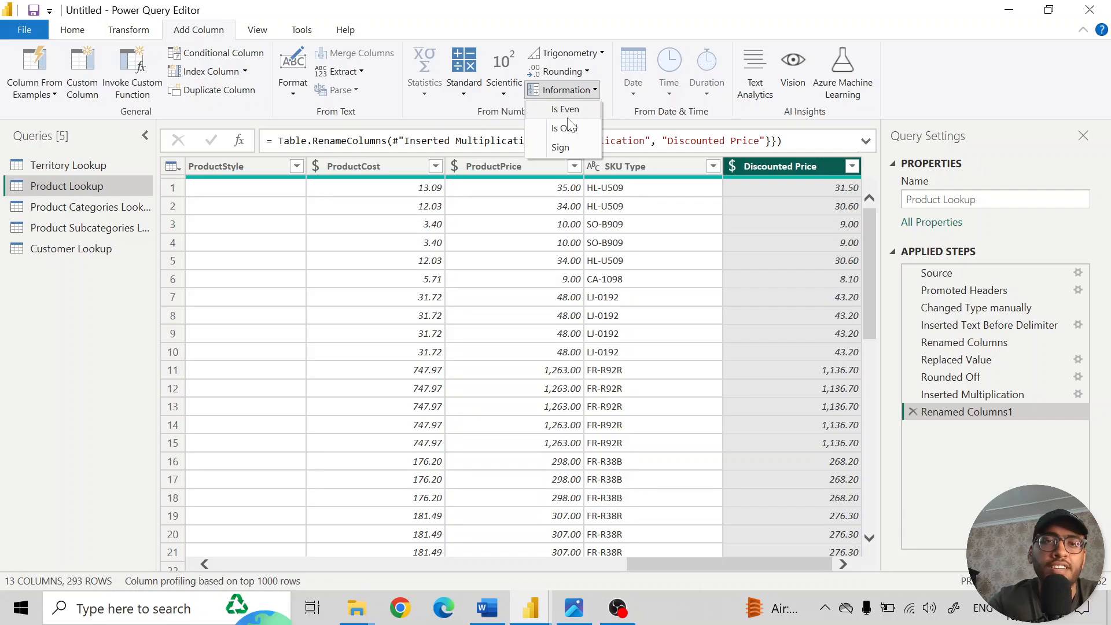
left_click(576, 91)
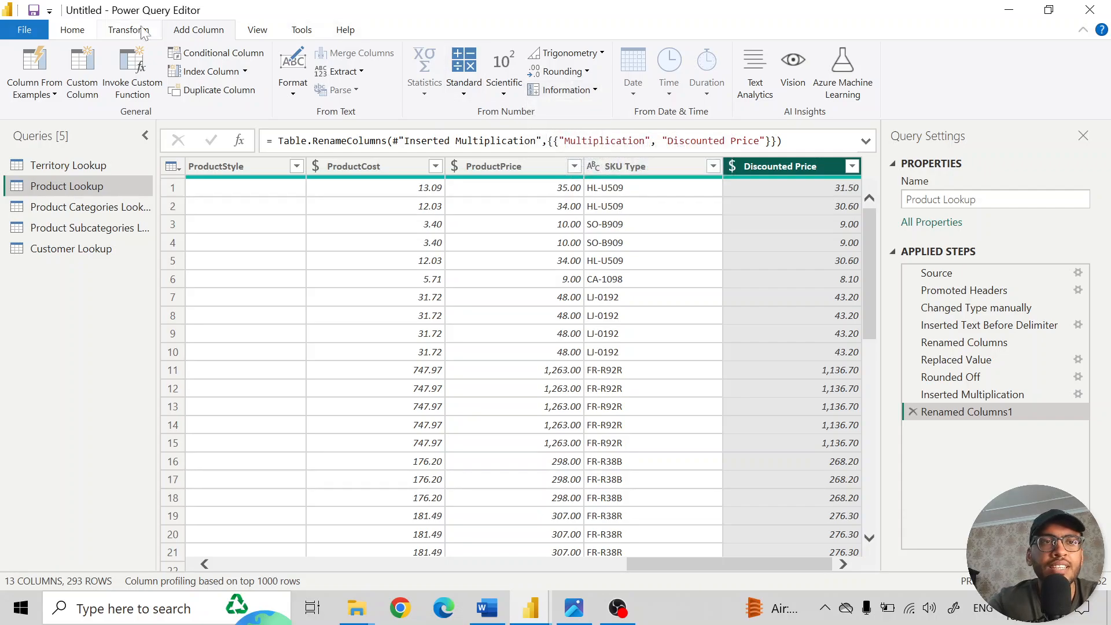
- Apply the pending query changes and close the Power Query Editor
left_click(76, 34)
left_click(26, 95)
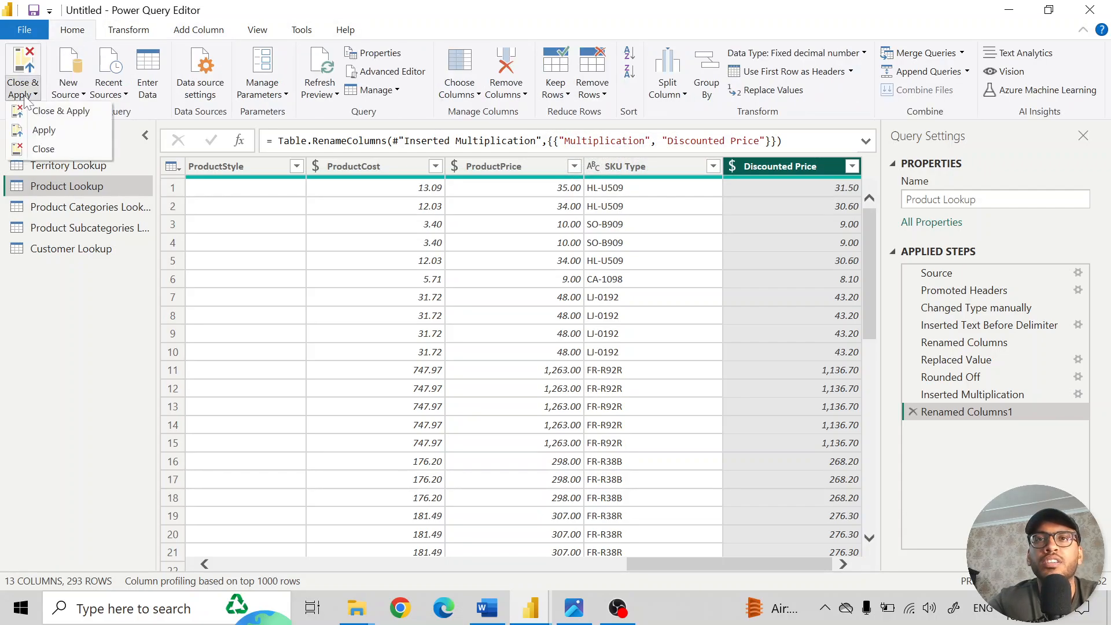
left_click(51, 116)
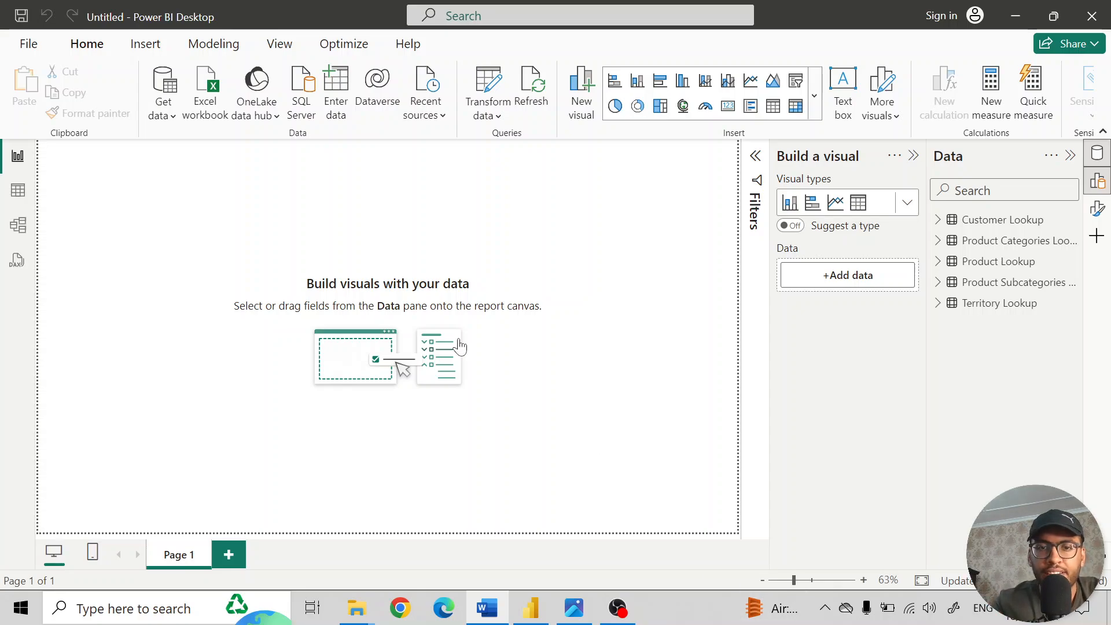
- Check the topic outline in the Shaping.jpg image and return to Power BI Desktop
left_click(573, 607)
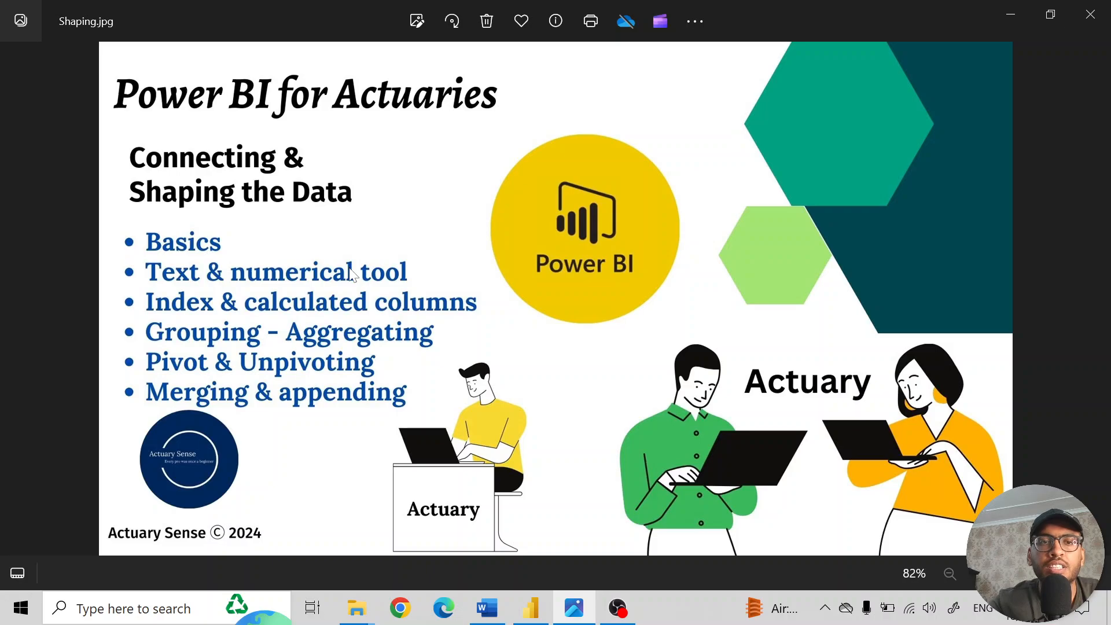
key("alt+Tab")
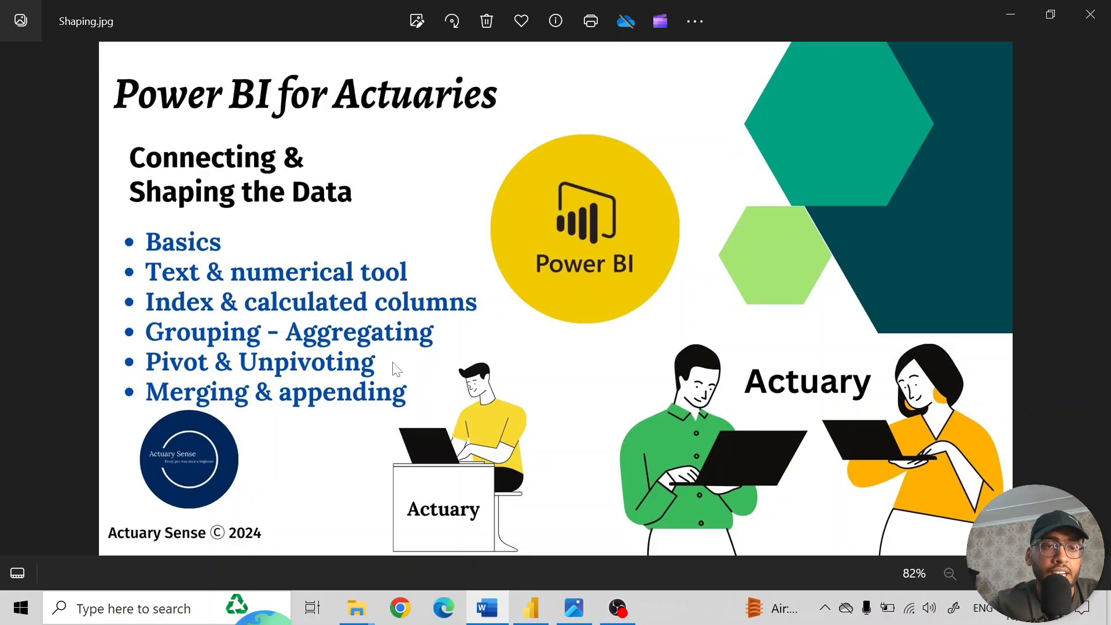
left_click(531, 607)
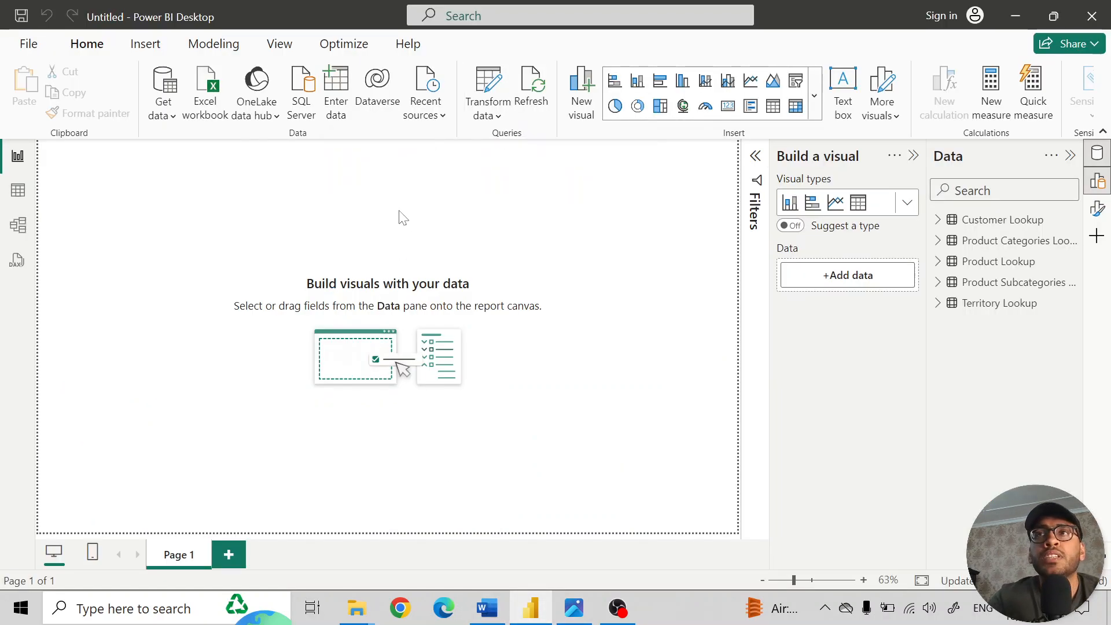
- Reopen the Power Query Editor and import the AdventureWorks Calendar Lookup CSV file as a new source
left_click(489, 86)
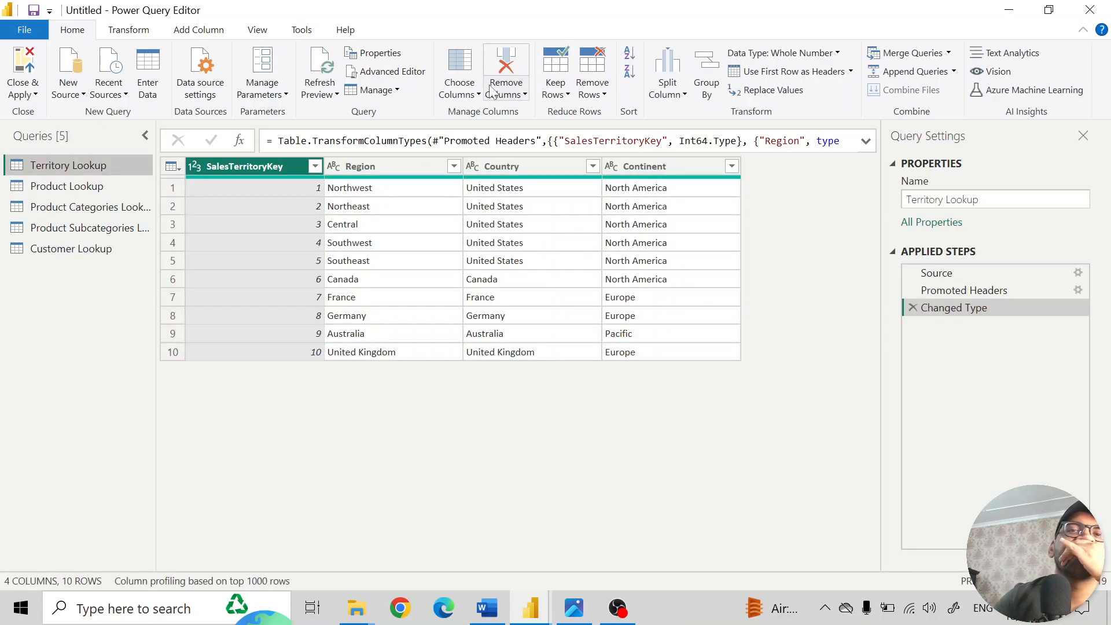
left_click(106, 30)
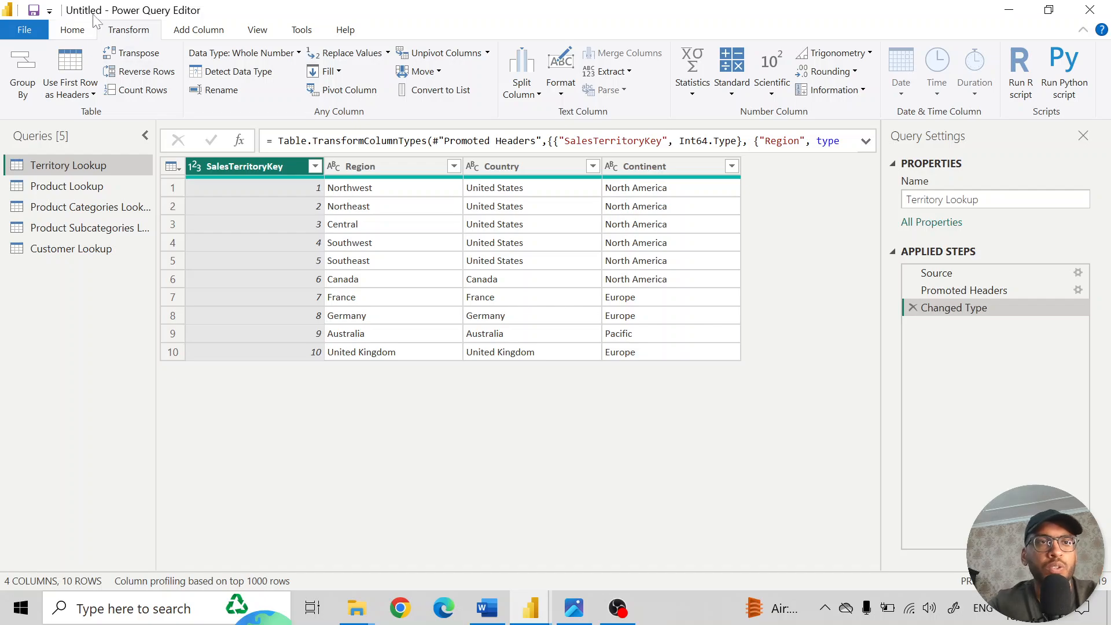
left_click(75, 30)
left_click(68, 87)
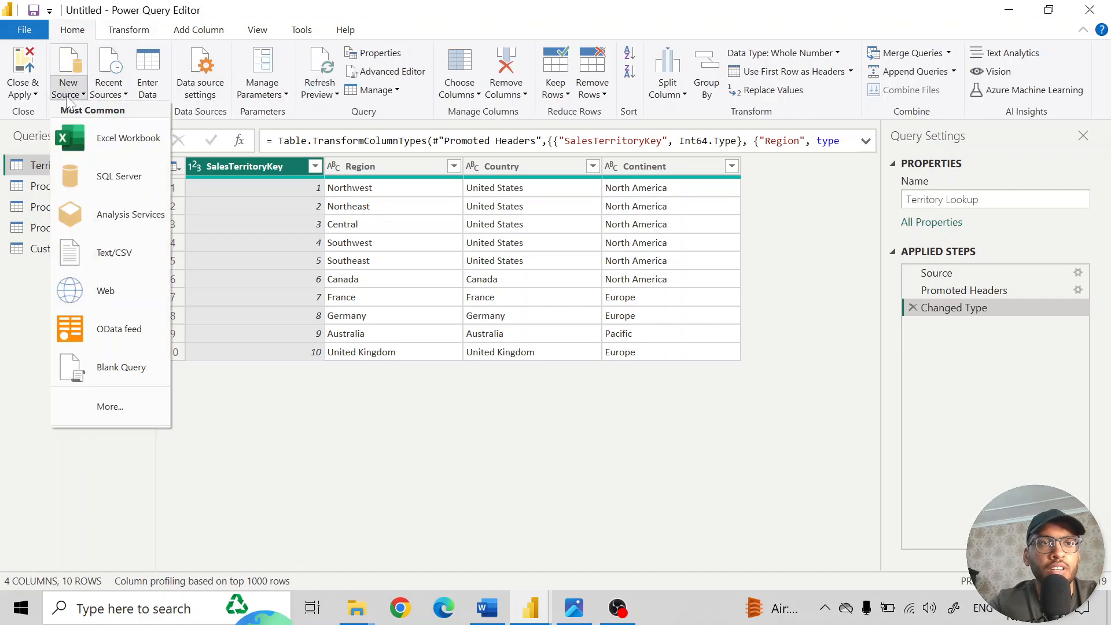
left_click(101, 257)
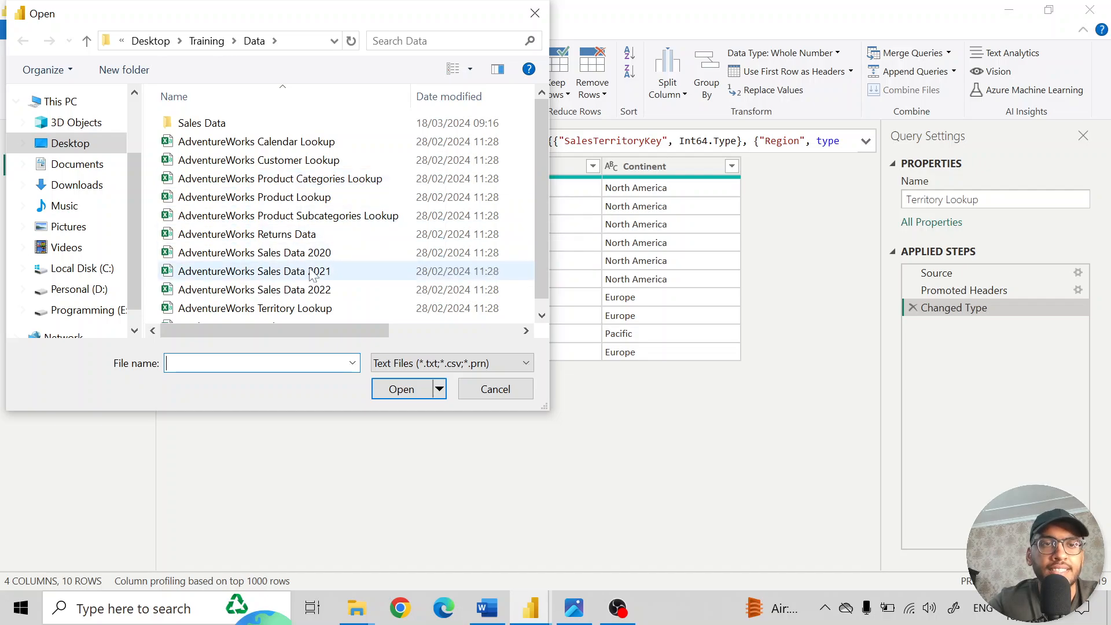
left_click(272, 141)
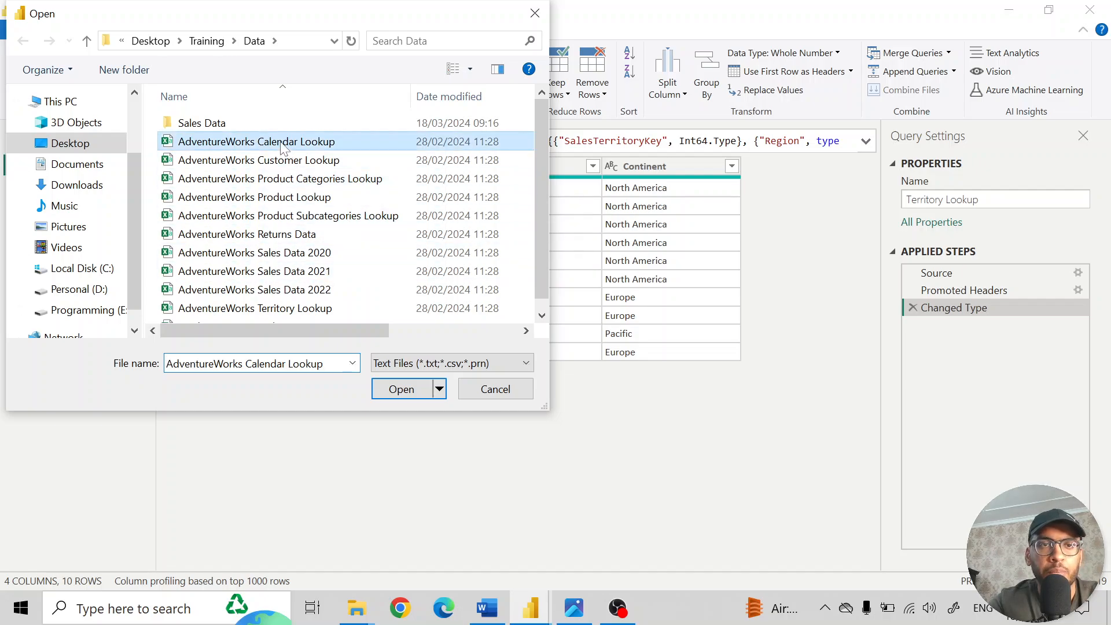
left_click(425, 390)
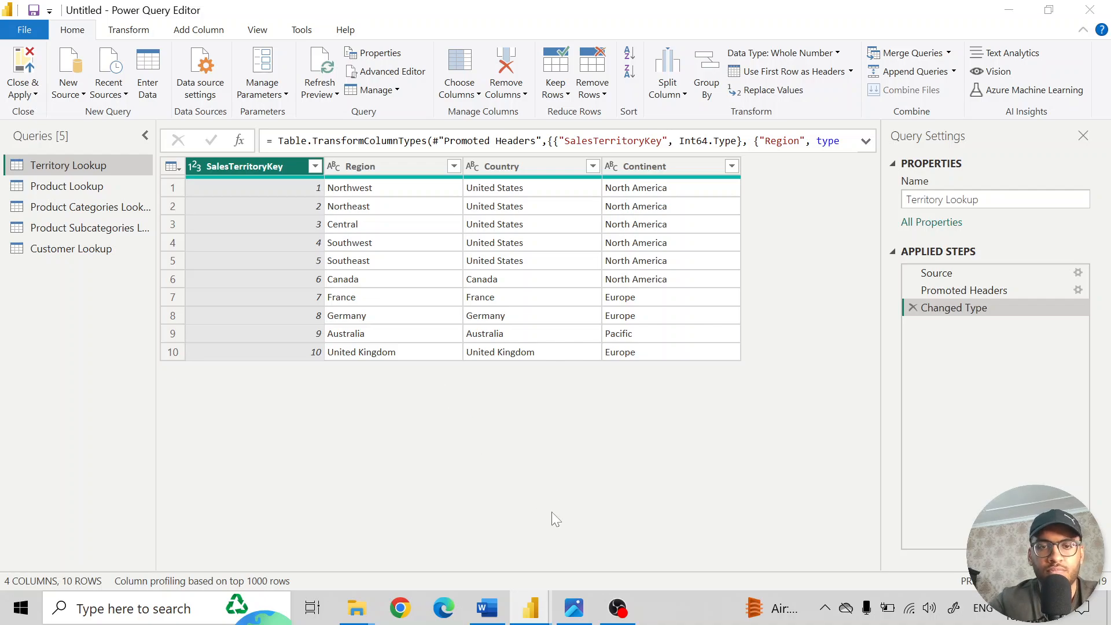
left_click(579, 617)
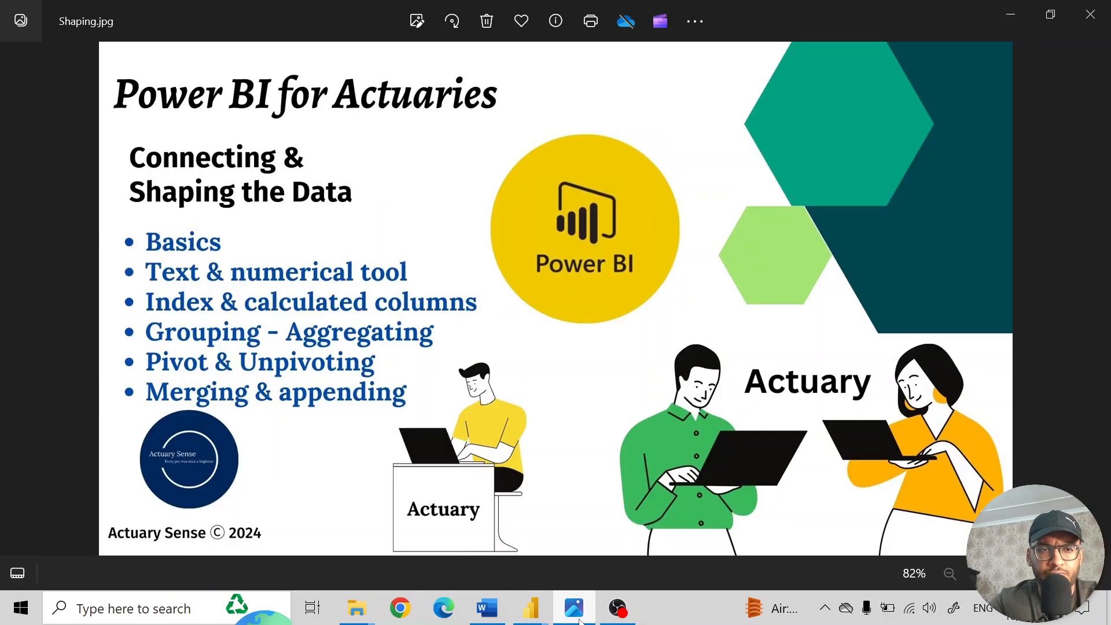
left_click(580, 620)
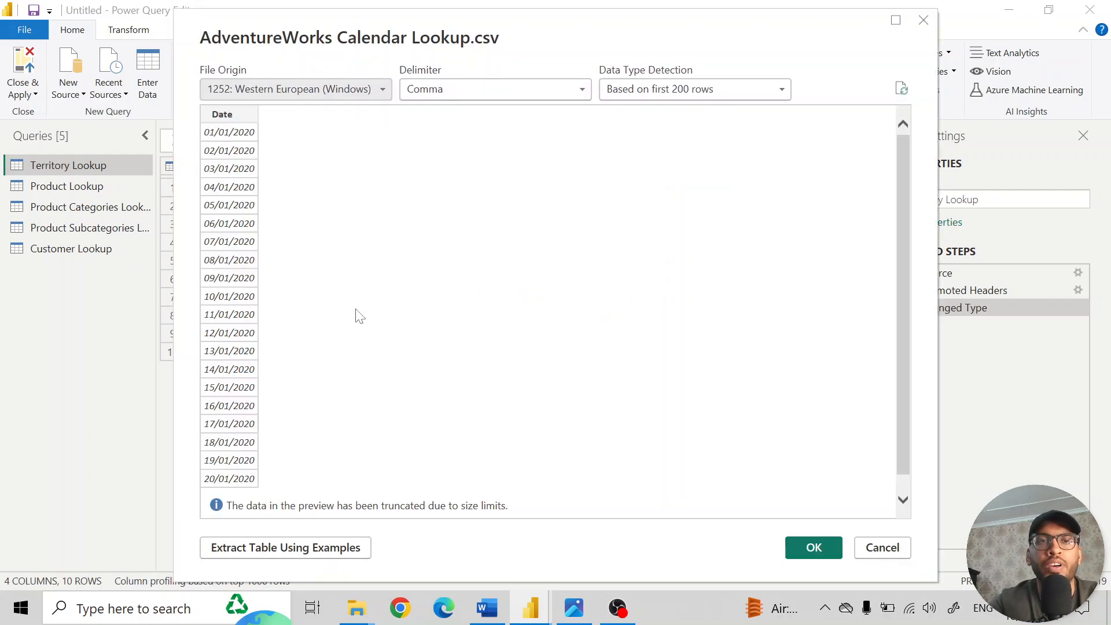
left_click(814, 548)
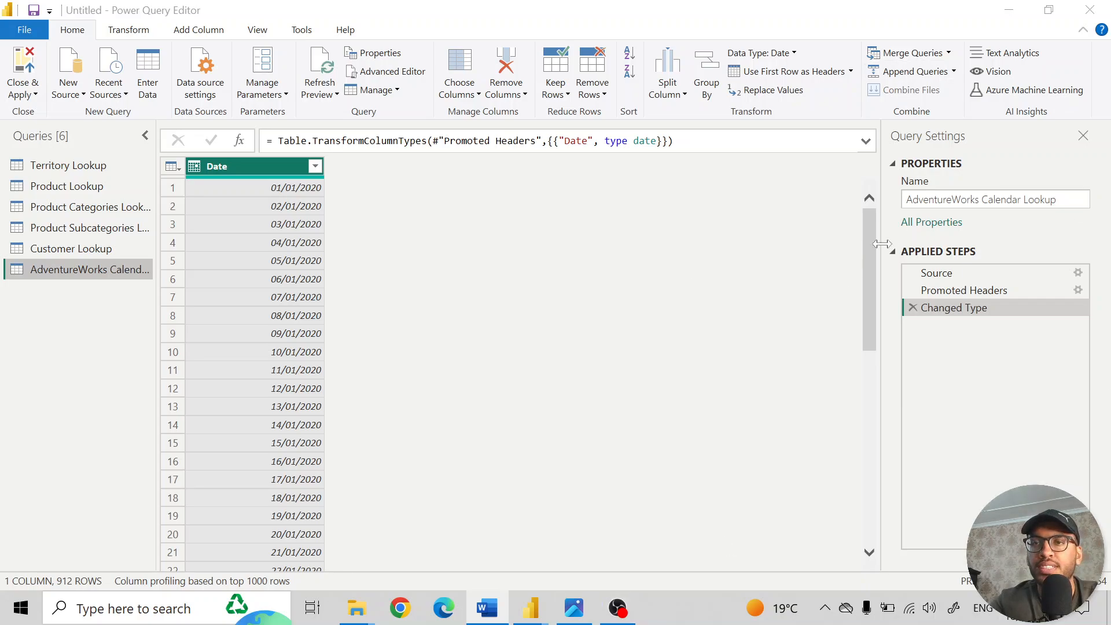
- Rename the imported calendar query as Calendar Lookup
double_click(942, 199)
key("BackSpace")
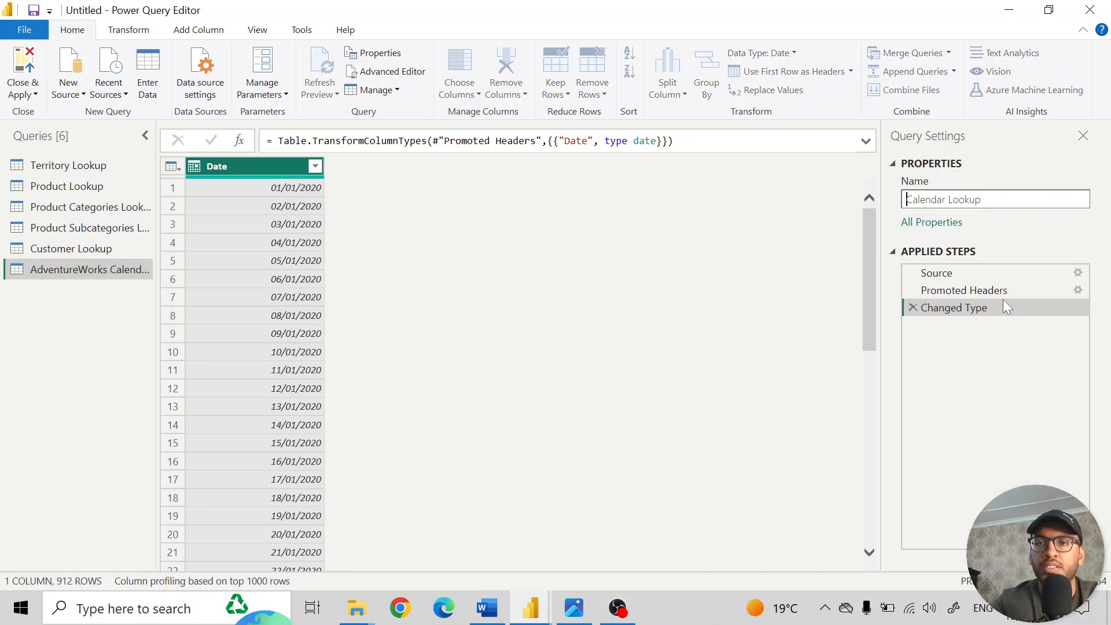
key("Return")
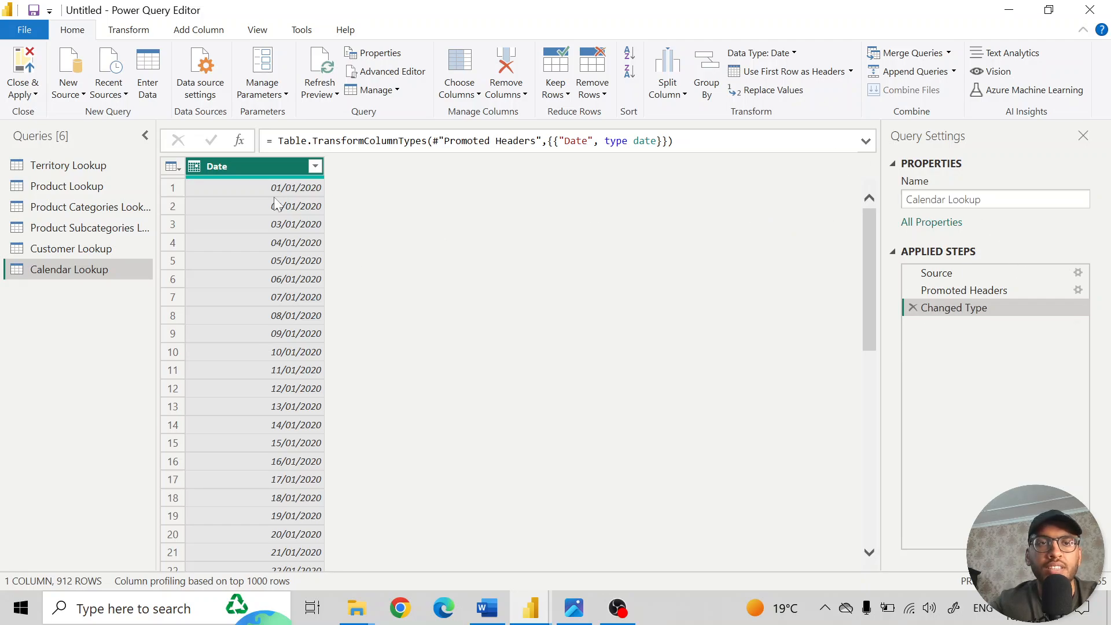
- Review the data type options and the date transformations available for the Date column in Calendar Lookup
left_click(195, 166)
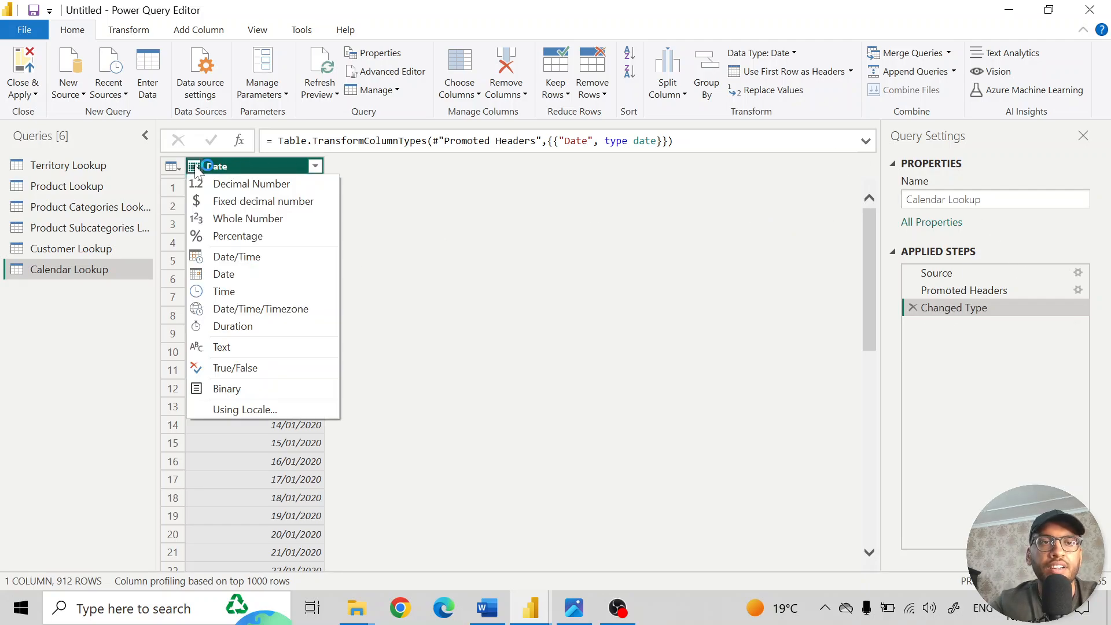
left_click(495, 209)
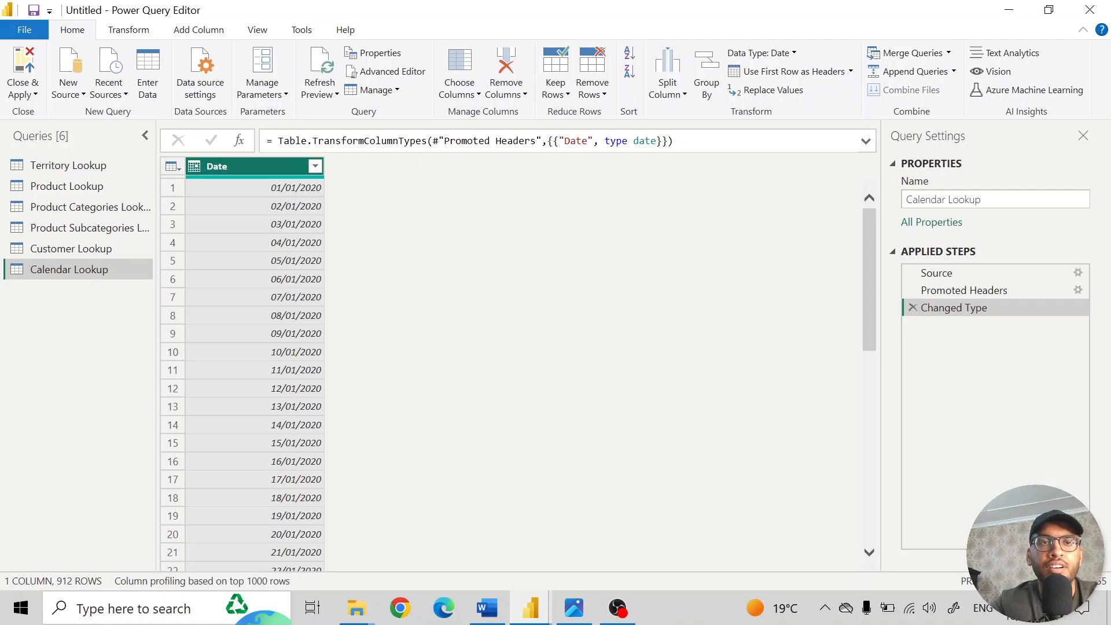
left_click(132, 30)
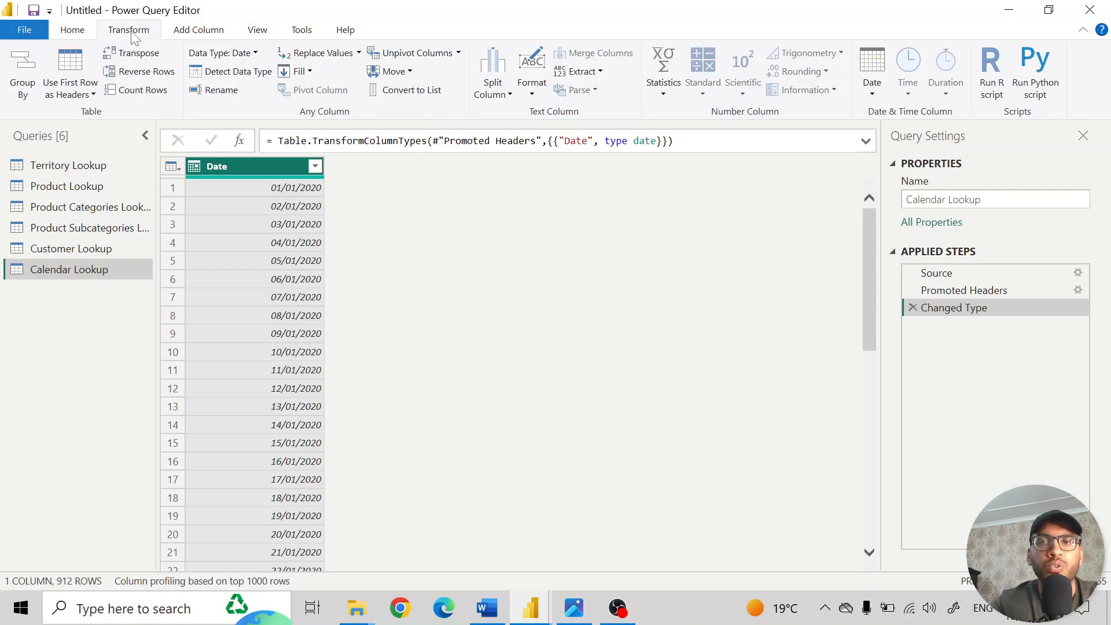
left_click(872, 94)
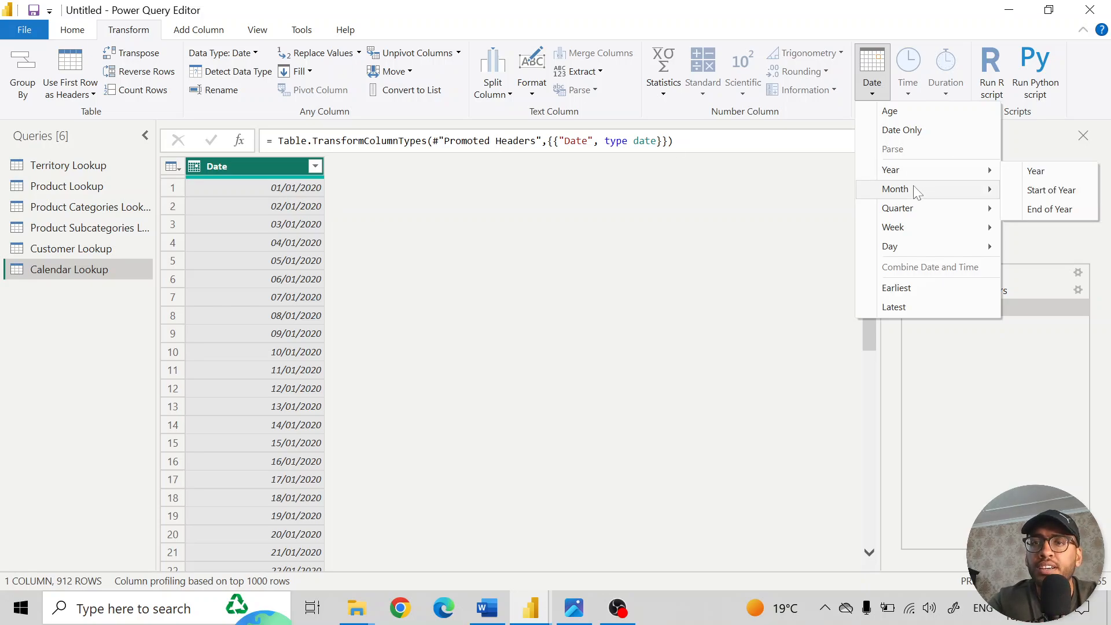
left_click(536, 207)
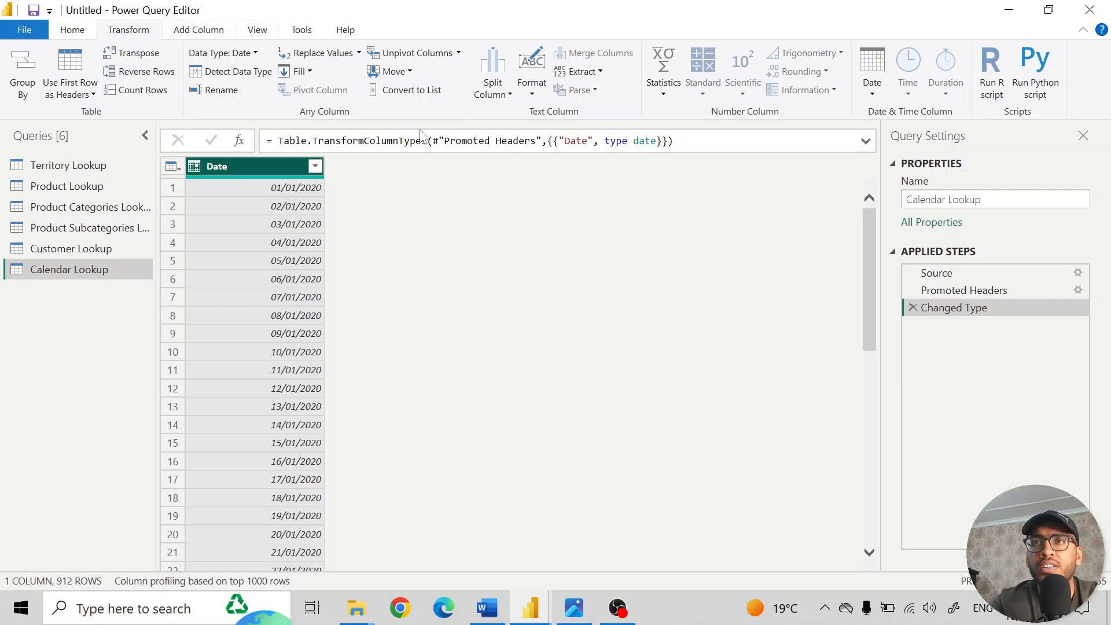
- Try the Earliest calculation on the Date column of Calendar Lookup, and delete the resulting applied step
left_click(873, 90)
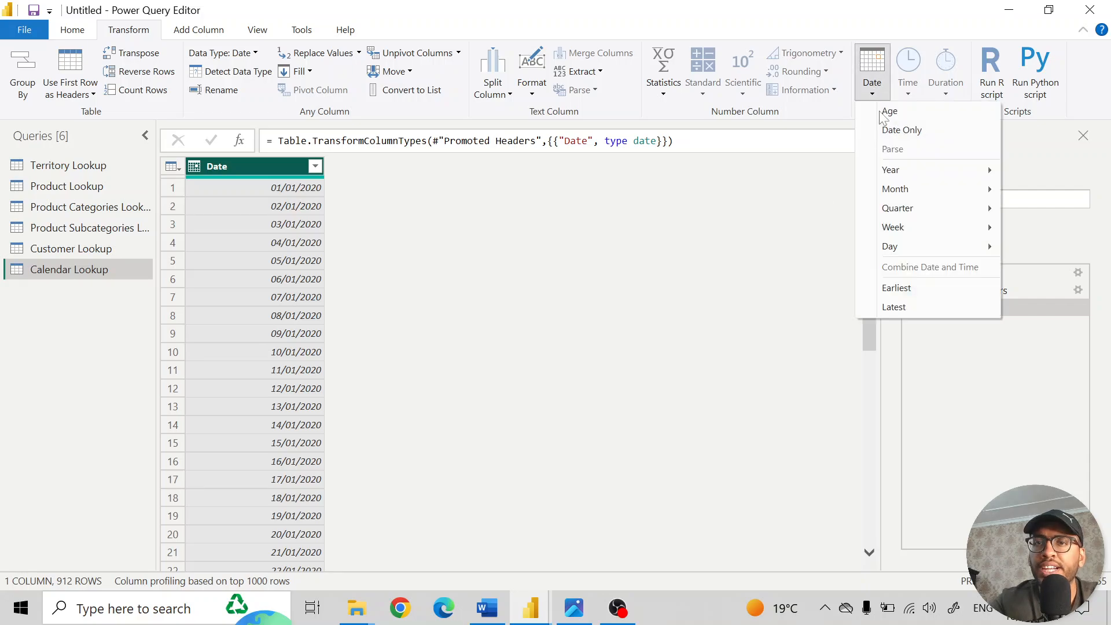
left_click(908, 289)
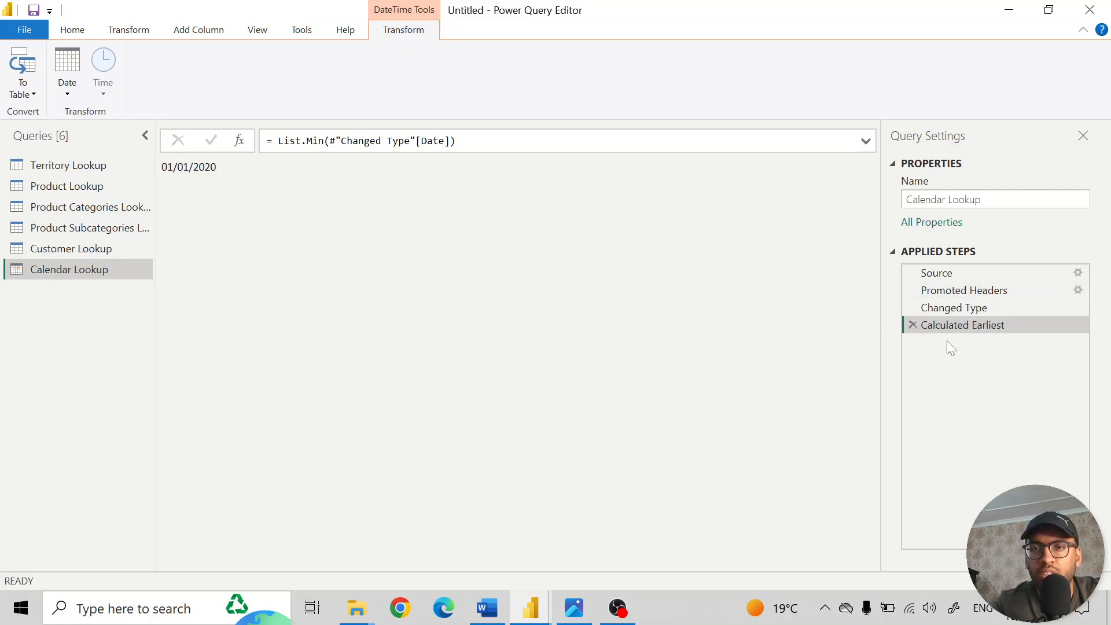
left_click(913, 324)
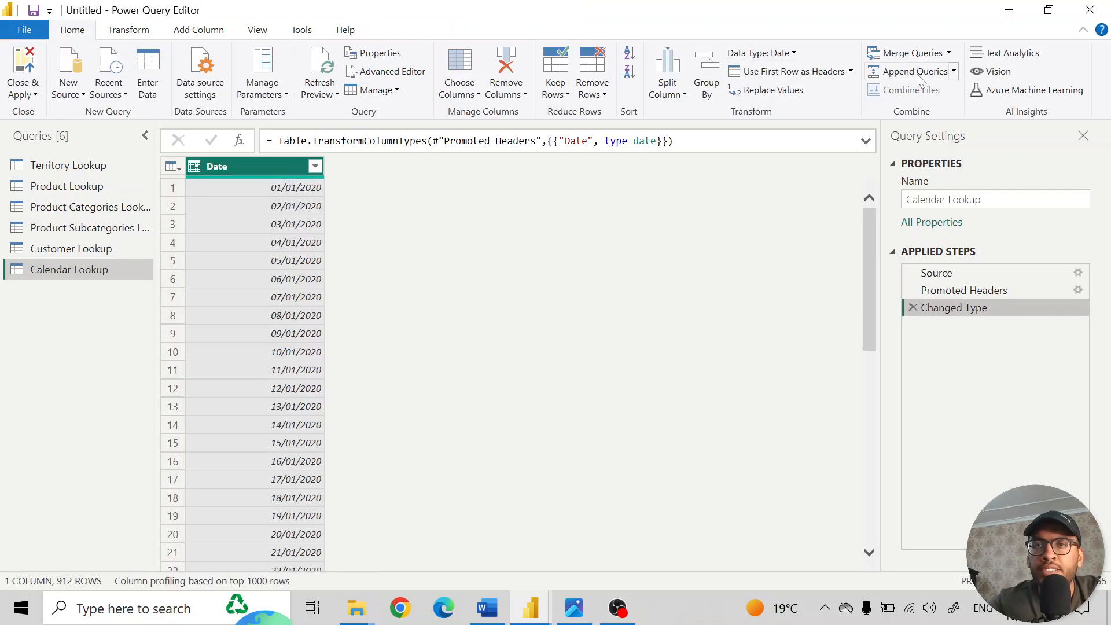
- Try the Latest calculation on the Date column of Calendar Lookup, and delete the resulting applied step
left_click(133, 30)
left_click(872, 72)
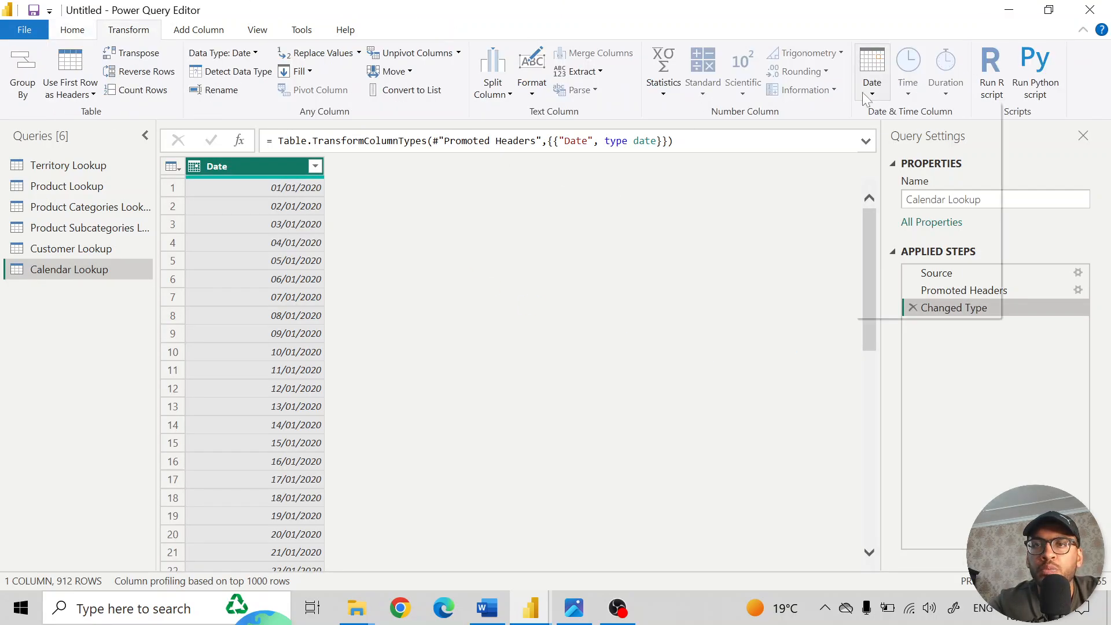
left_click(913, 307)
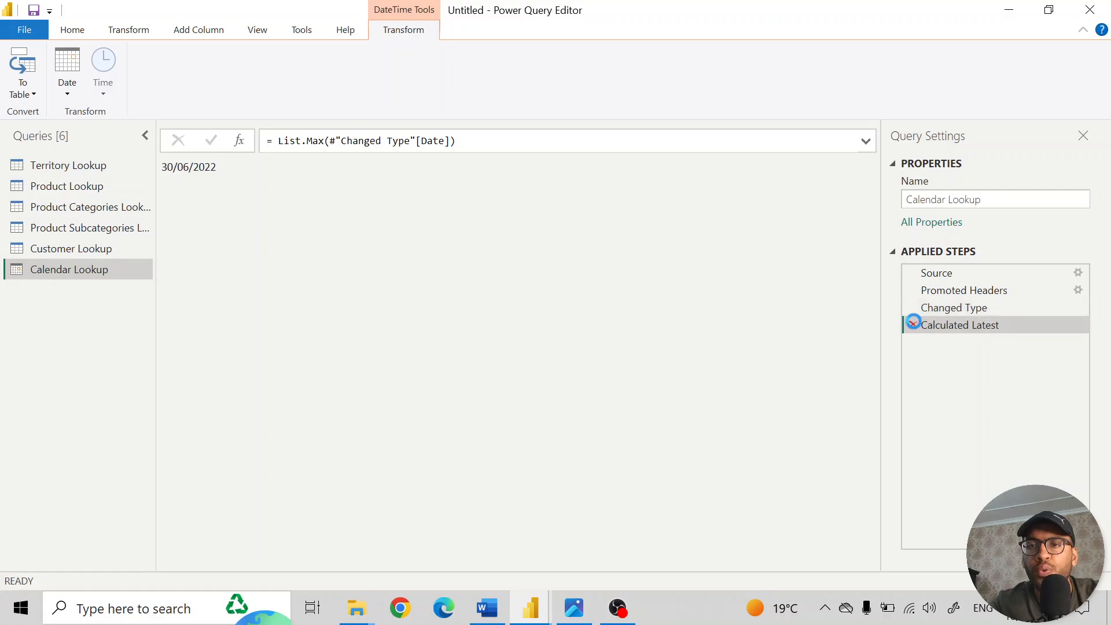
left_click(912, 325)
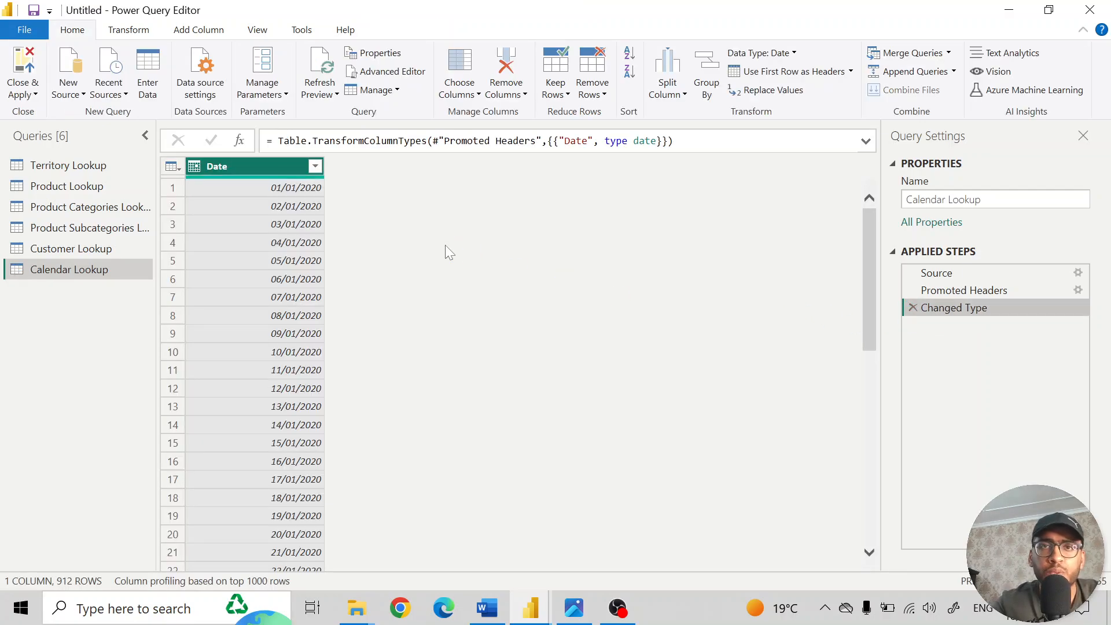
- Add a new column to Calendar Lookup with the name of the day derived from the Date column
left_click(214, 35)
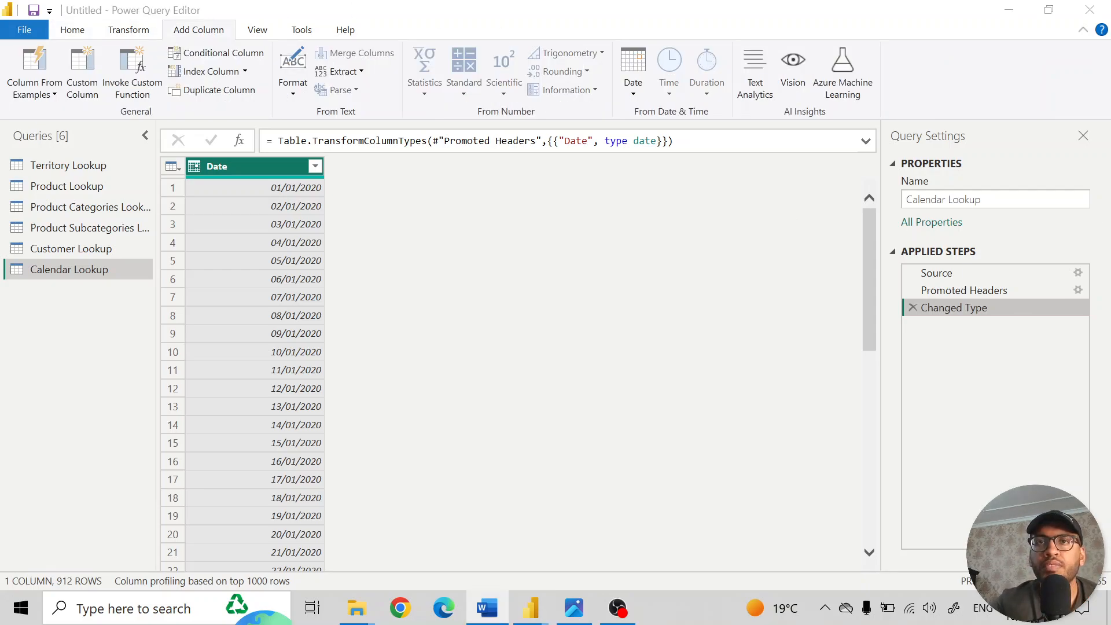
left_click(294, 169)
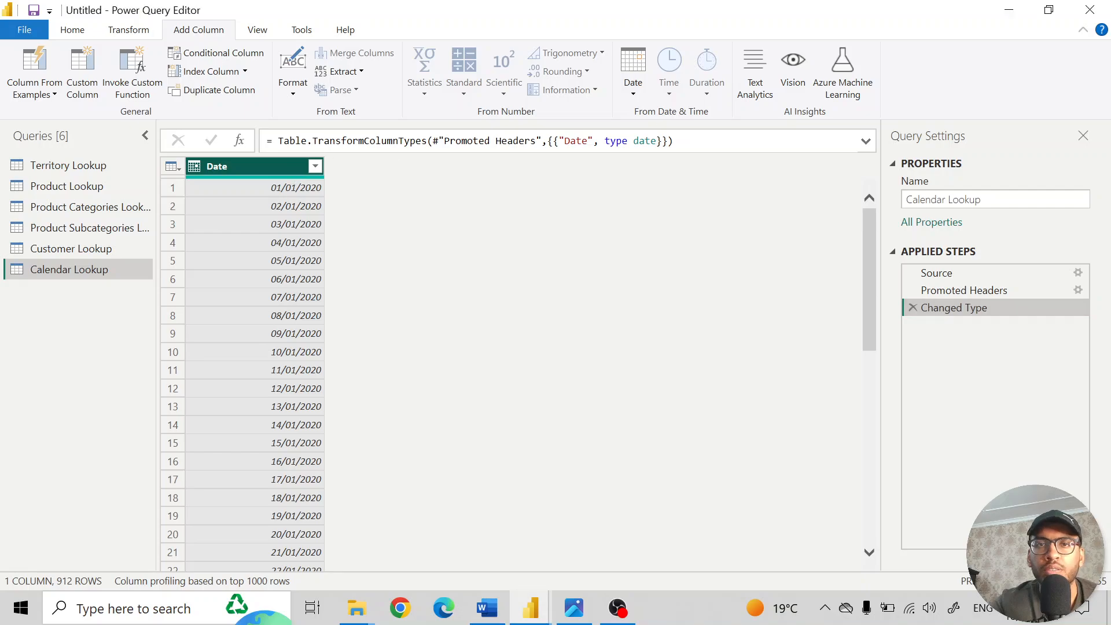
left_click(634, 93)
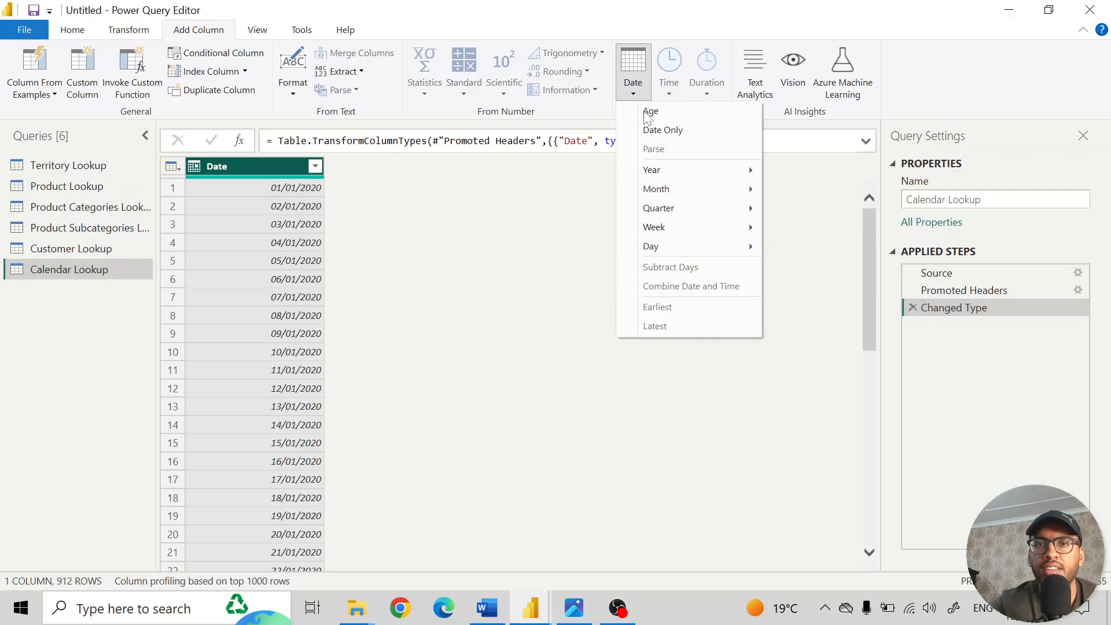
mouse_move(670, 175)
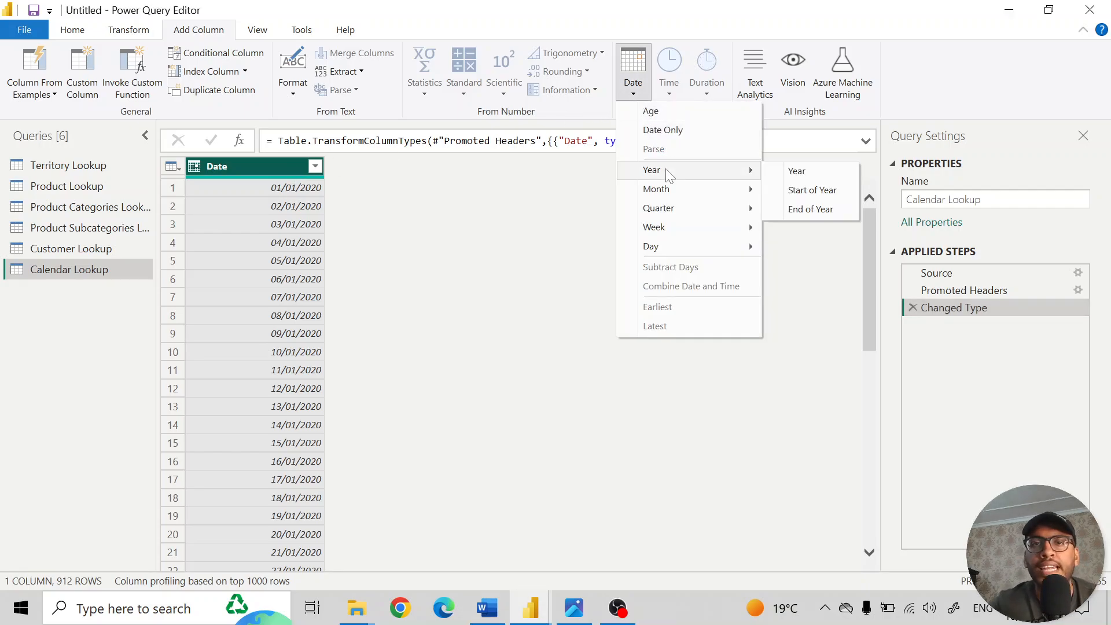
mouse_move(682, 250)
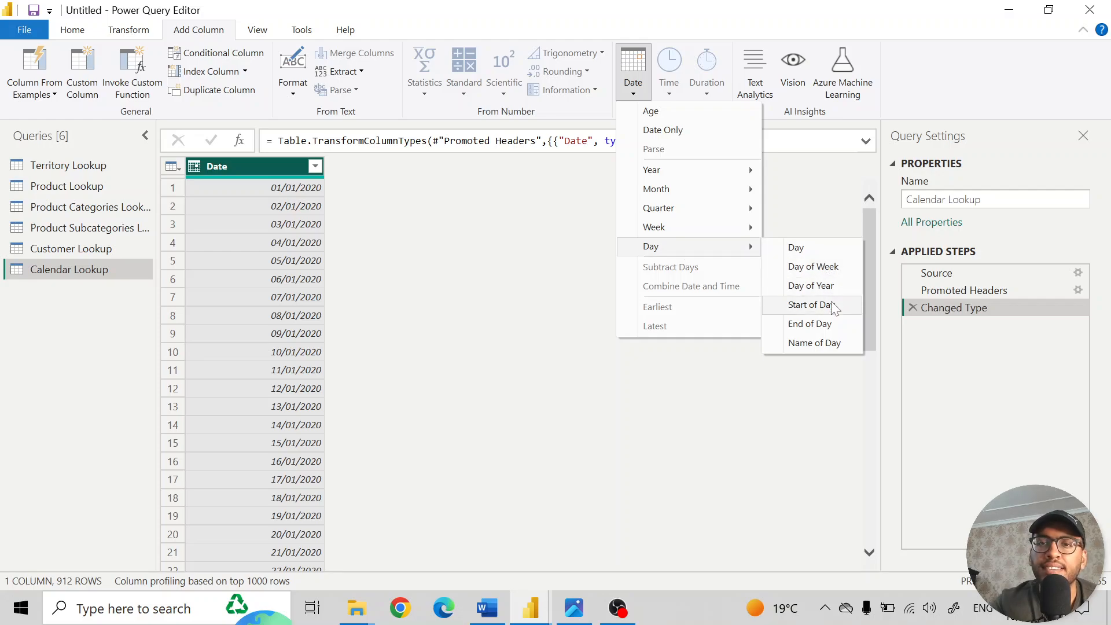
left_click(825, 343)
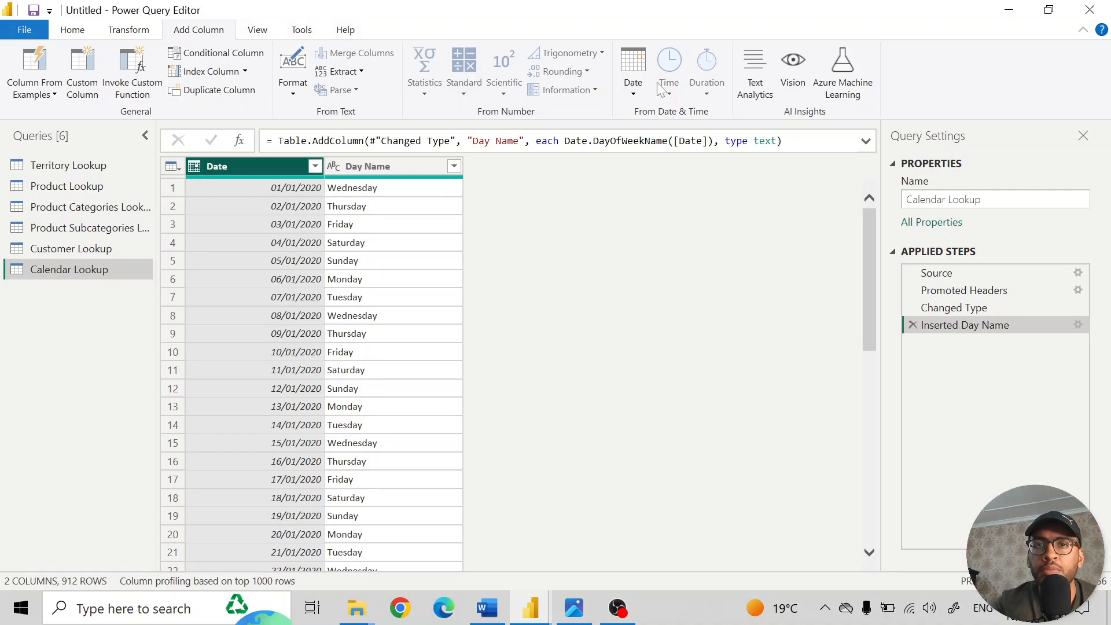
- Add a Start of Week column derived from the Date column
left_click(631, 93)
mouse_move(673, 235)
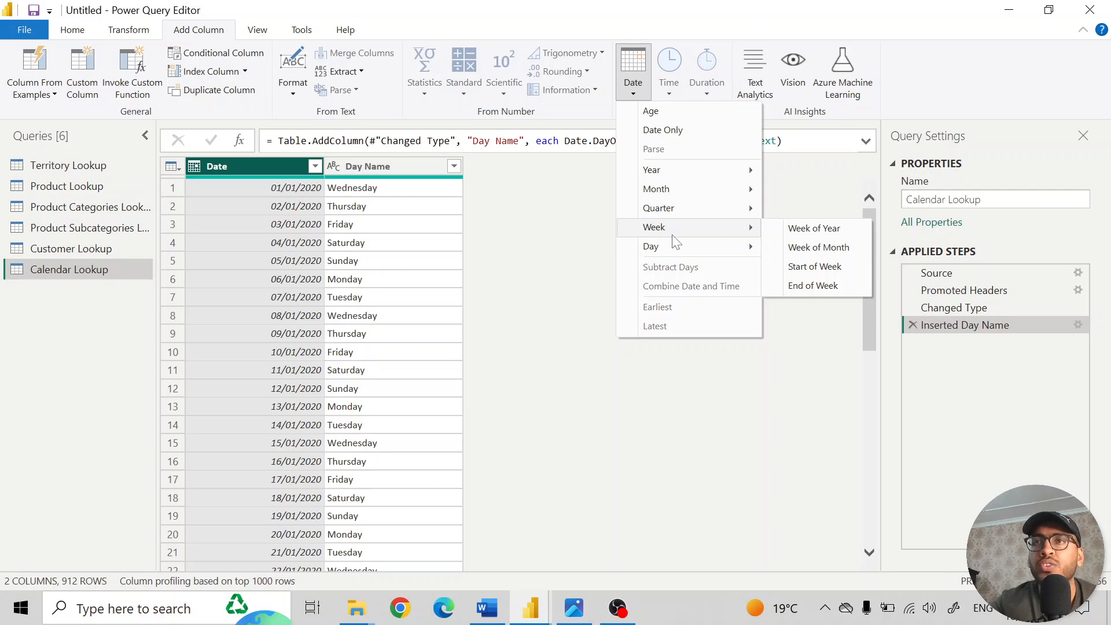
left_click(822, 270)
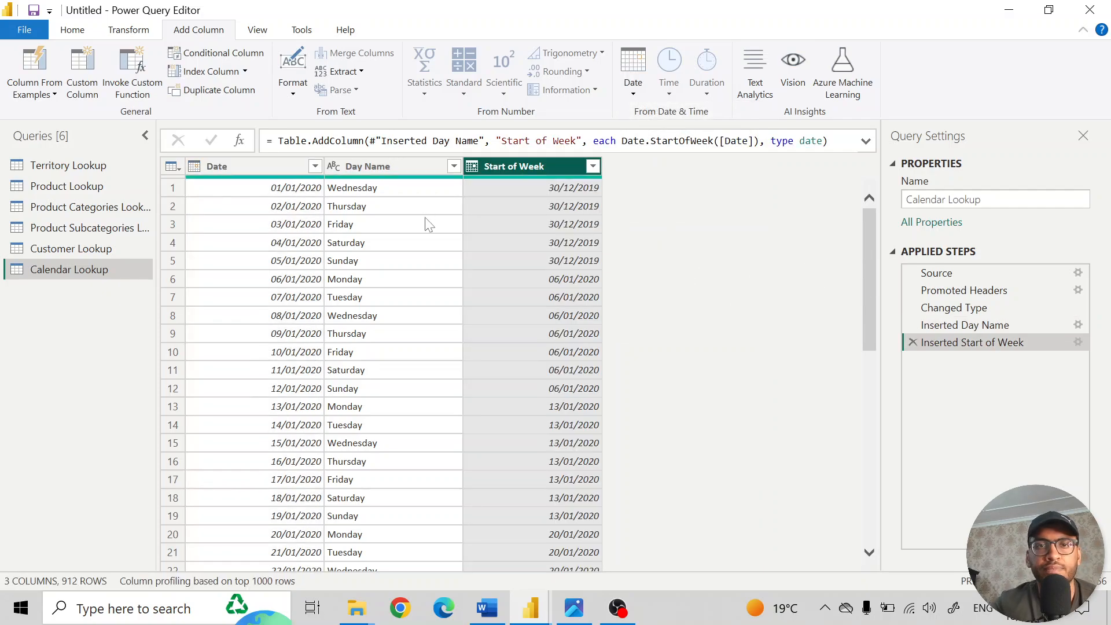
- Compare the Date, Day Name and Start of Week values across the first two weeks to check which day each week starts on
left_click(384, 189)
left_click(284, 193)
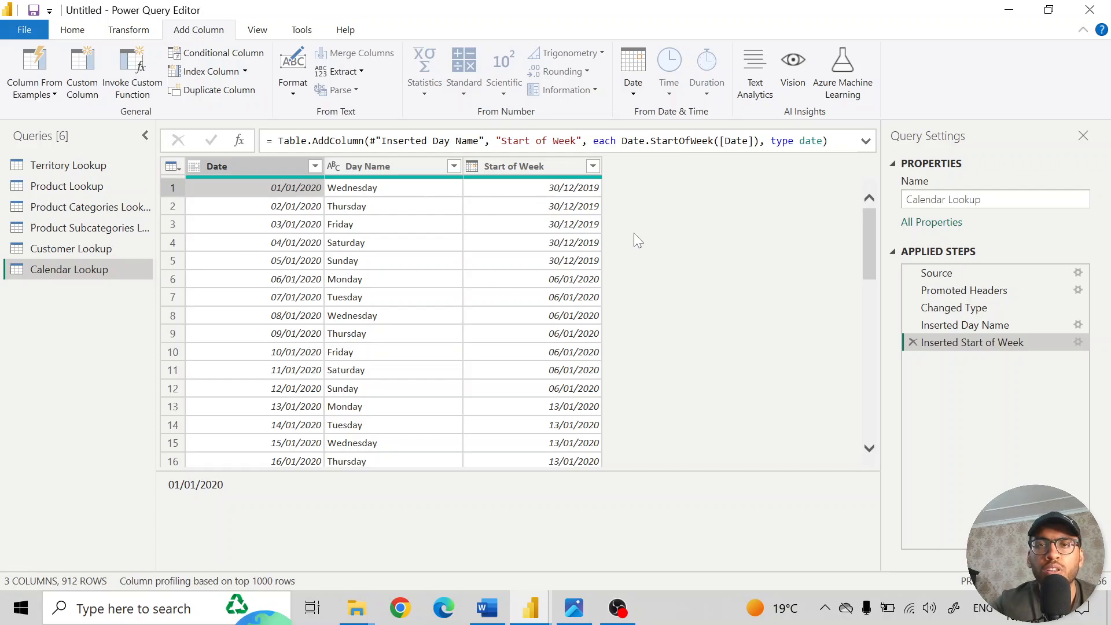
left_click(353, 279)
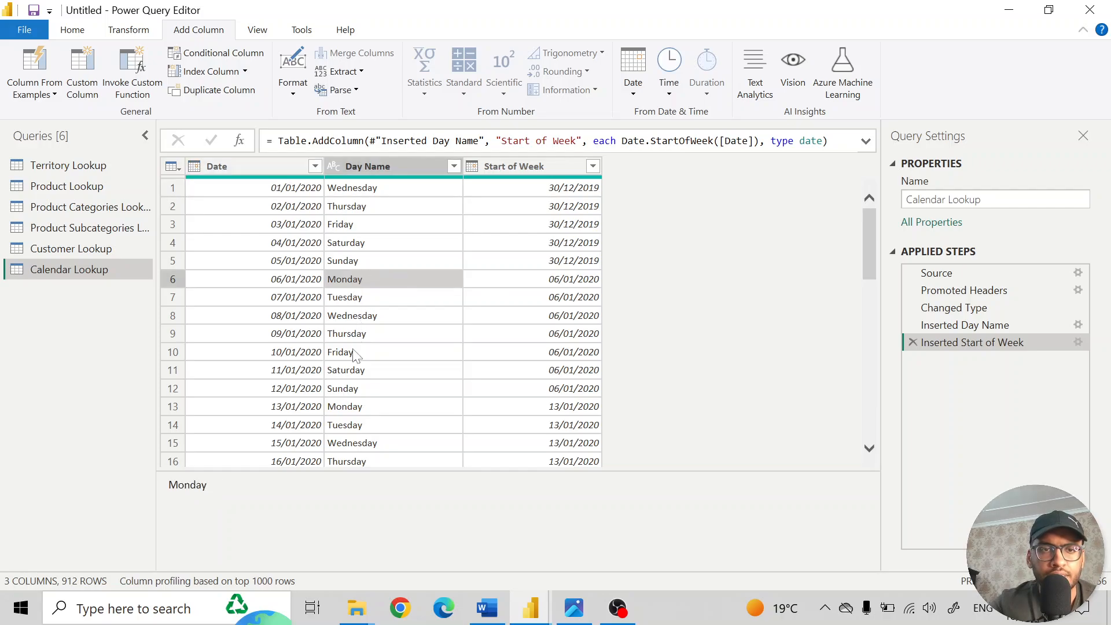
left_click(359, 393)
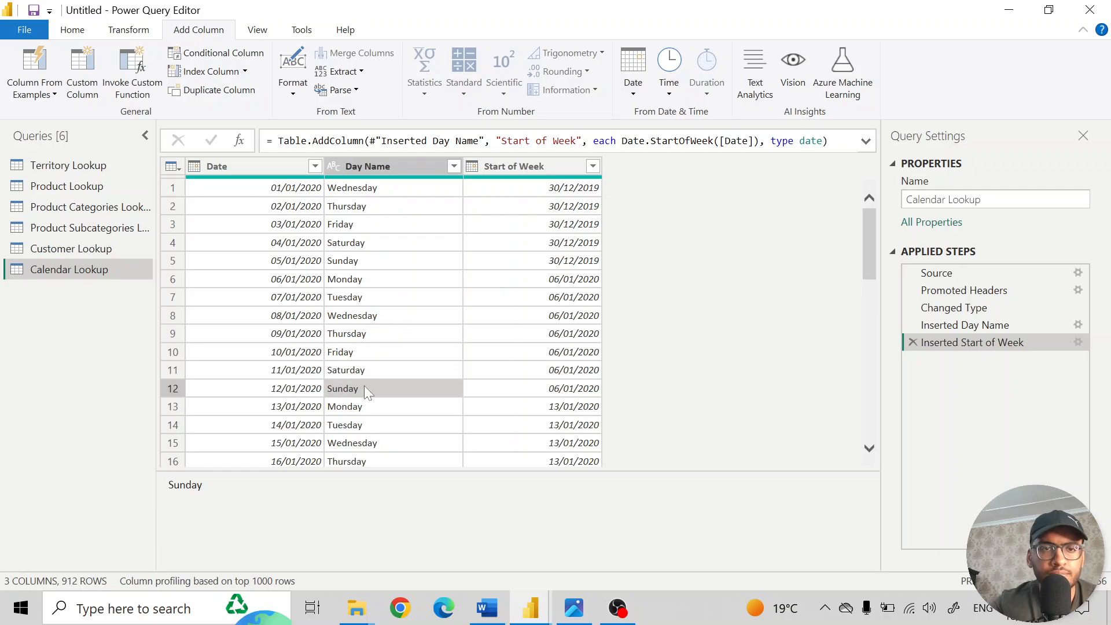
left_click(375, 371)
left_click(346, 282)
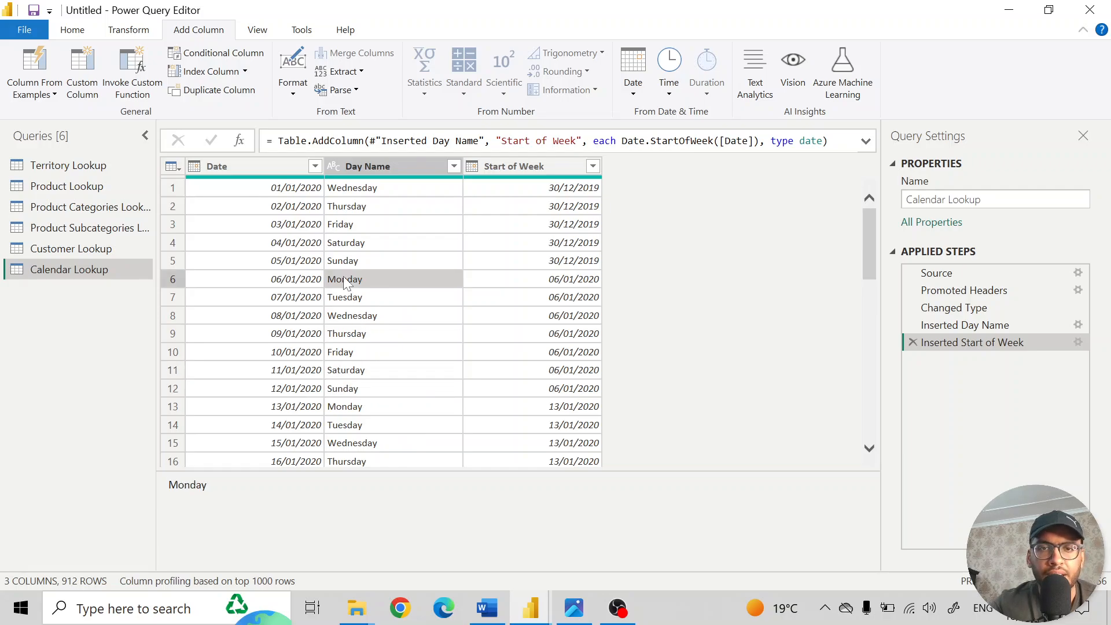
left_click(288, 281)
left_click(370, 278)
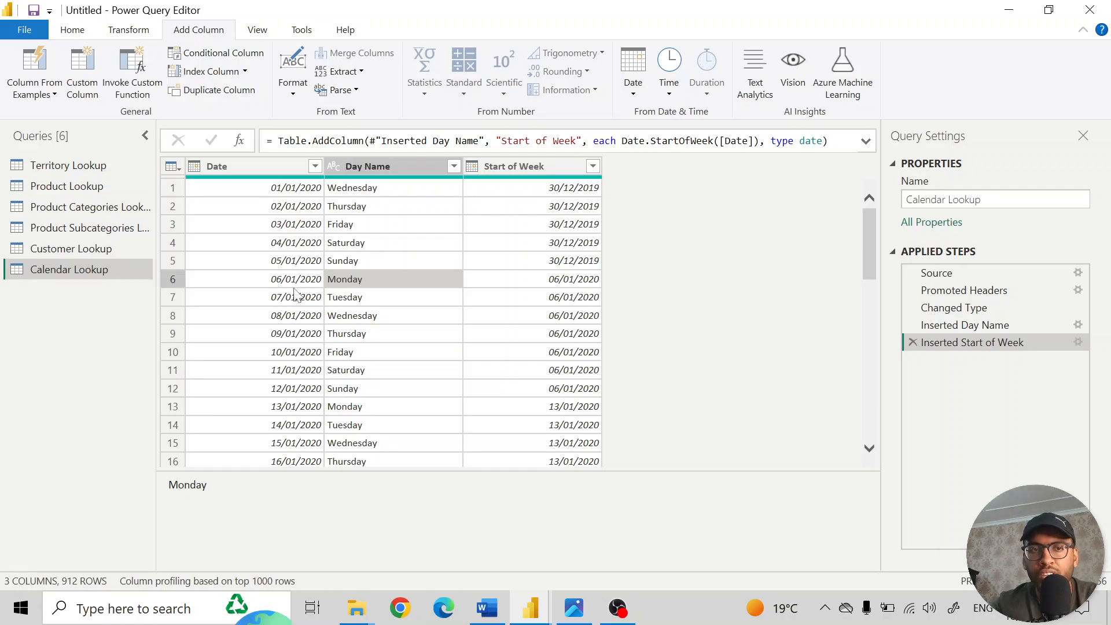
left_click(563, 283)
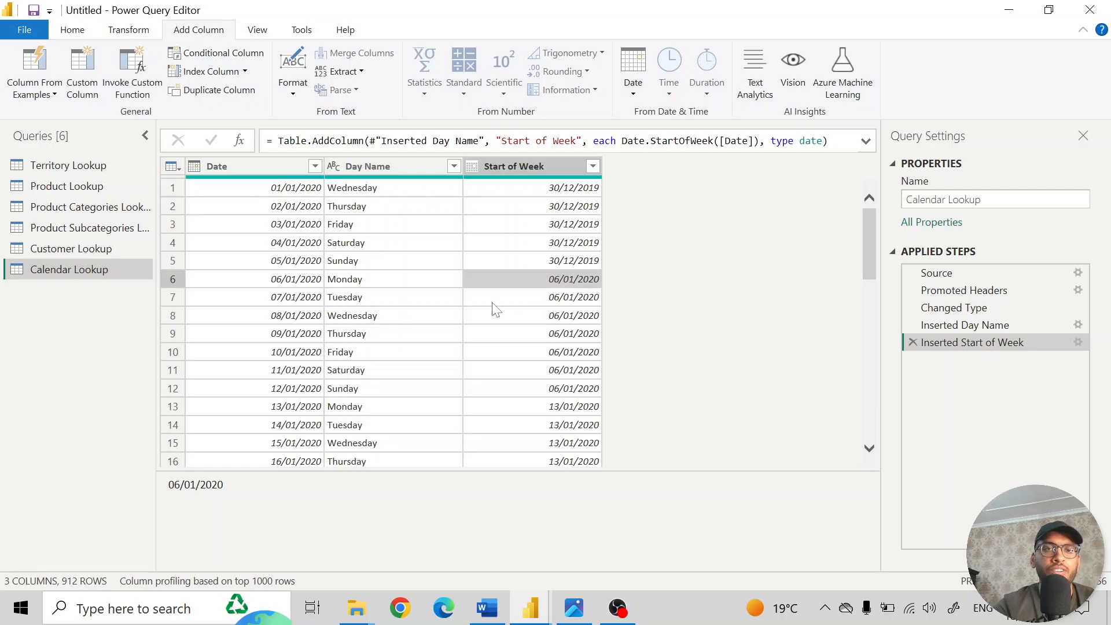
left_click(350, 388)
left_click(298, 394)
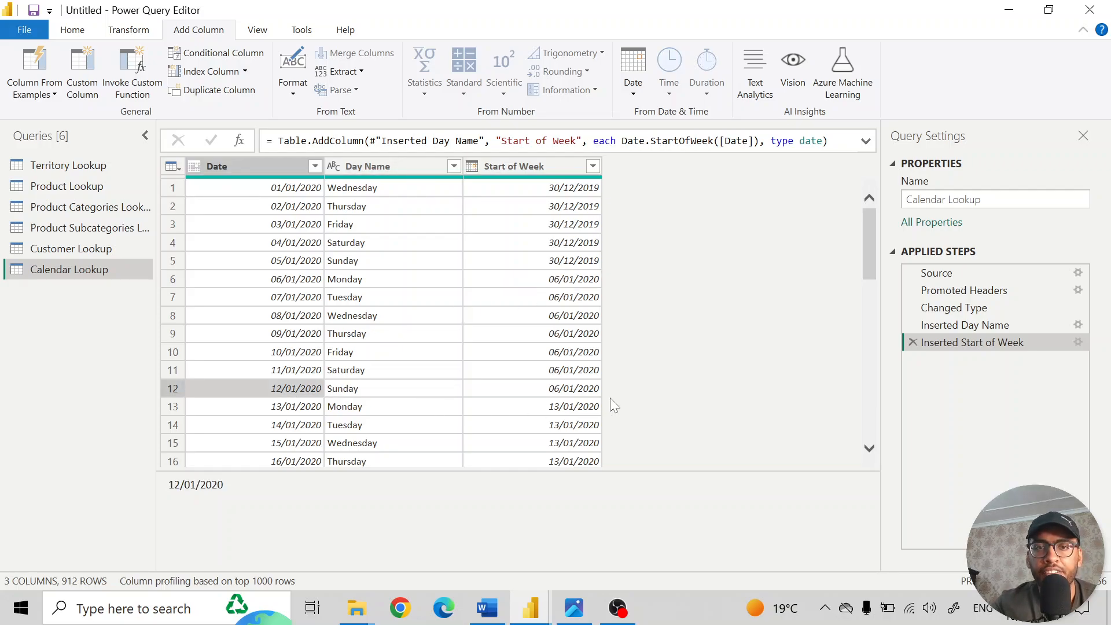
left_click(555, 389)
left_click(315, 393)
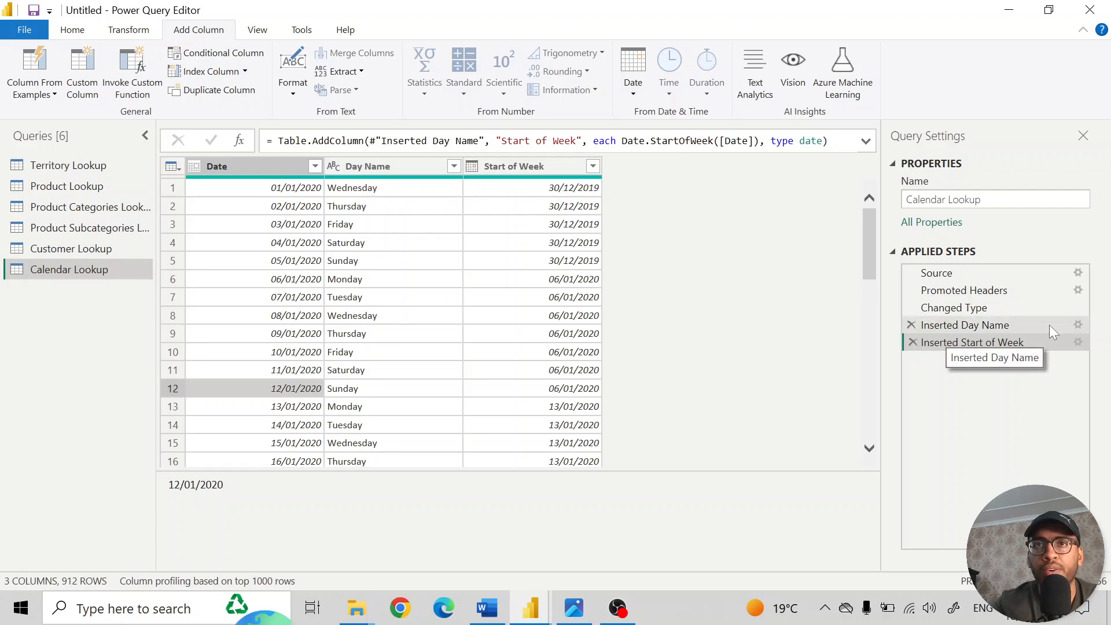
- Edit the Inserted Start of Week step, extending its formula to Date.StartOfWeek([Date],Day.Monday)
left_click(1078, 343)
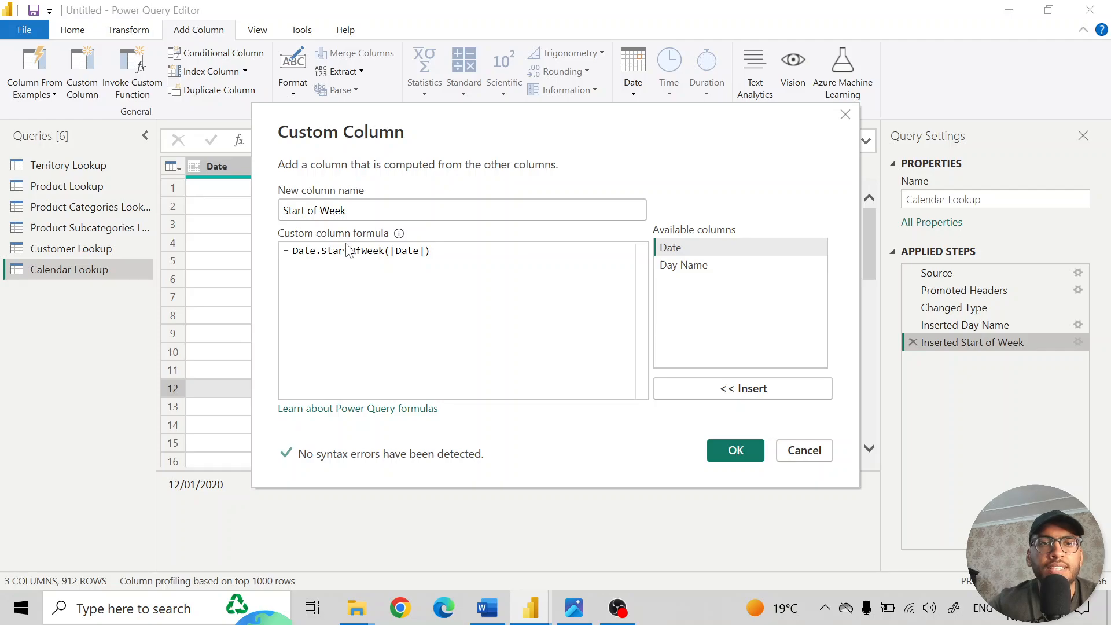
left_click(298, 250)
left_click(346, 262)
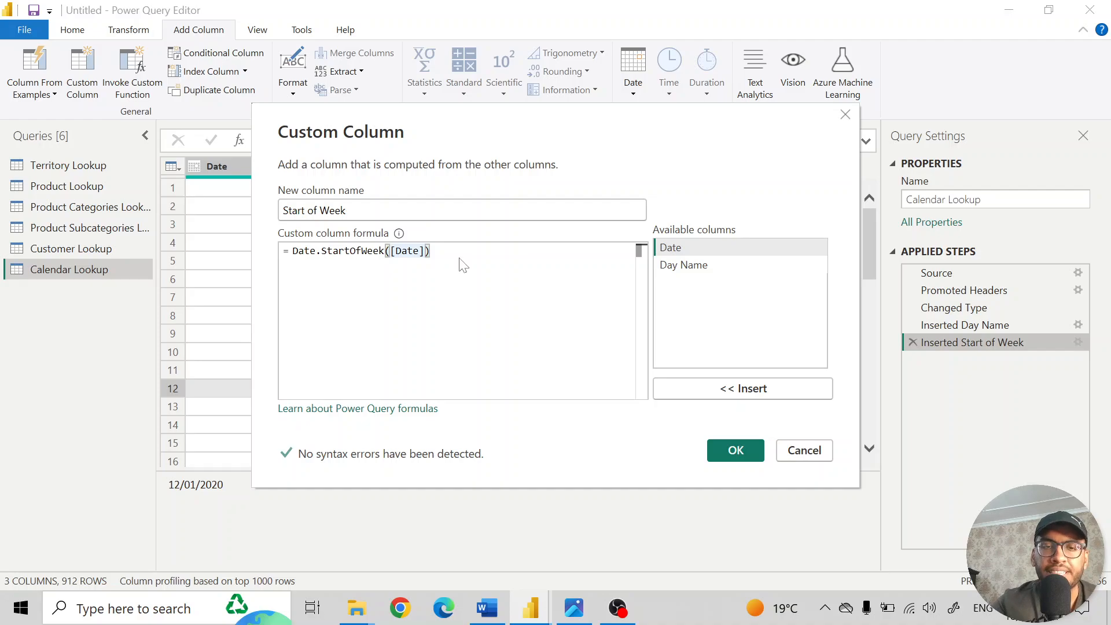
type(",")
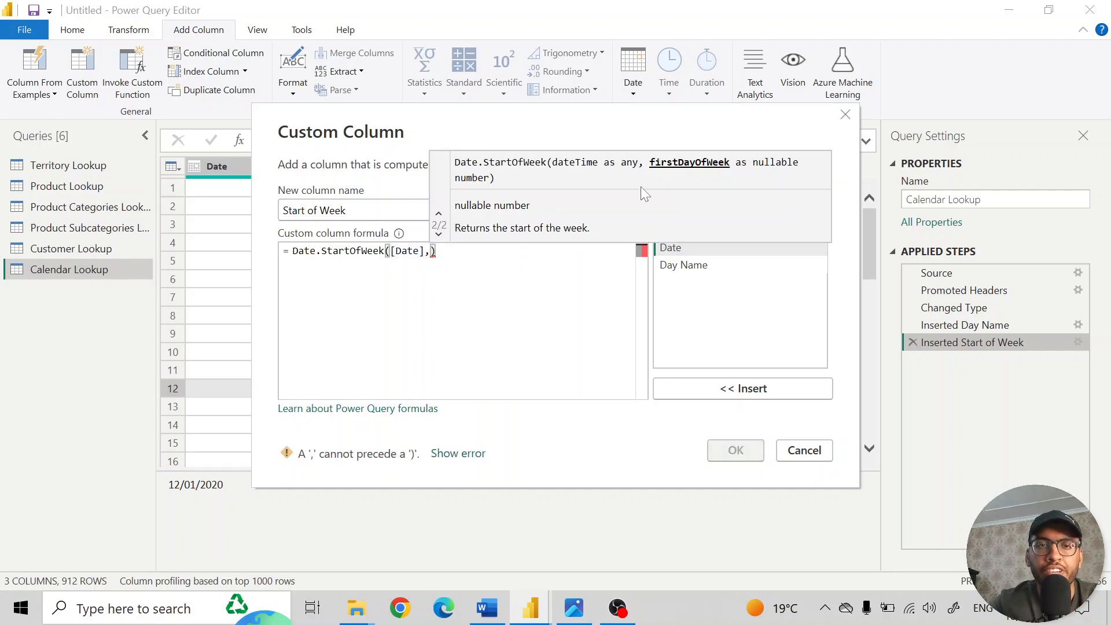
type("1")
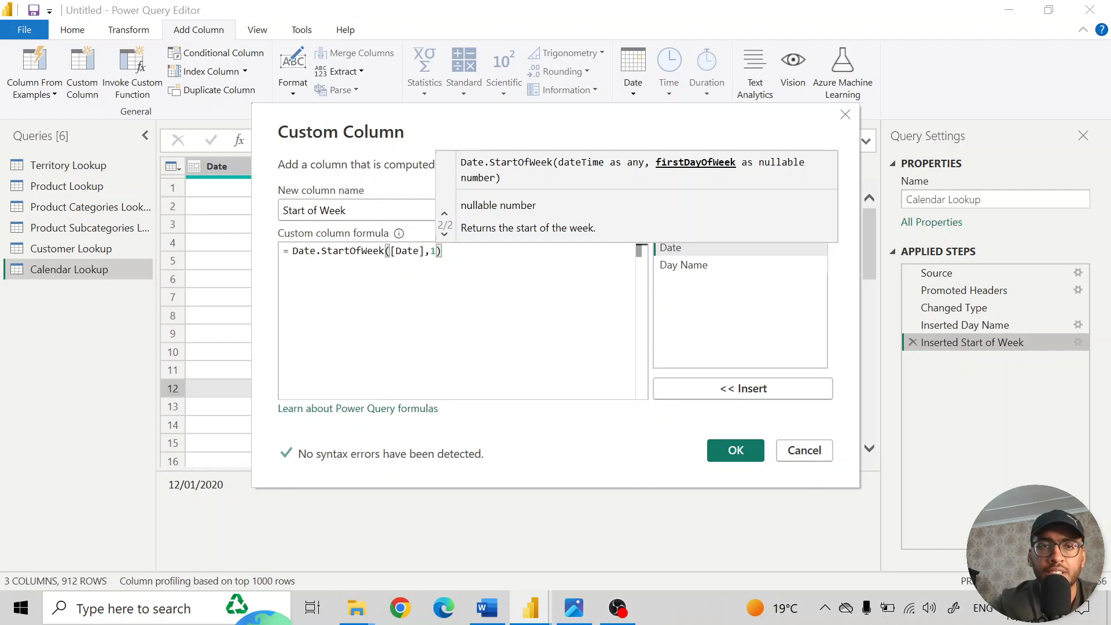
key("BackSpace")
type("Day")
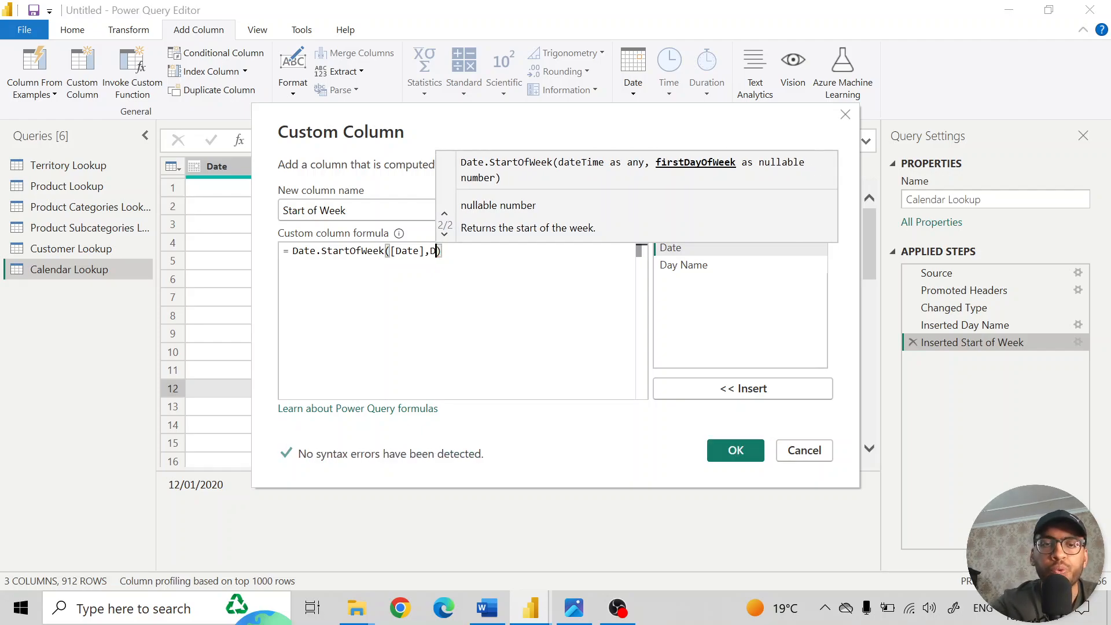
type(".Mon")
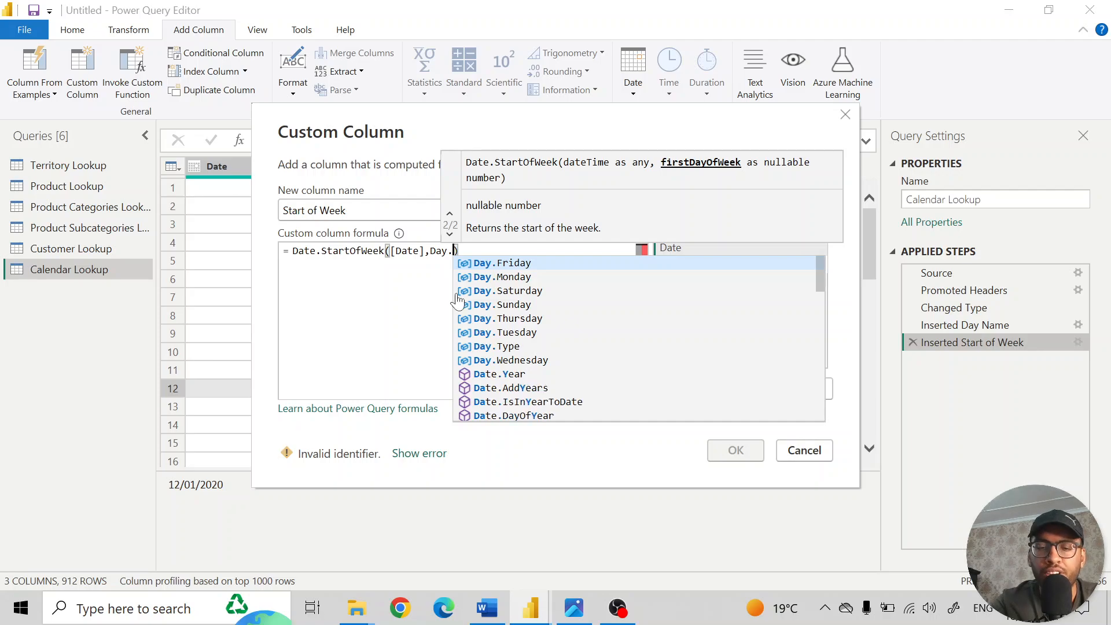
key("Tab")
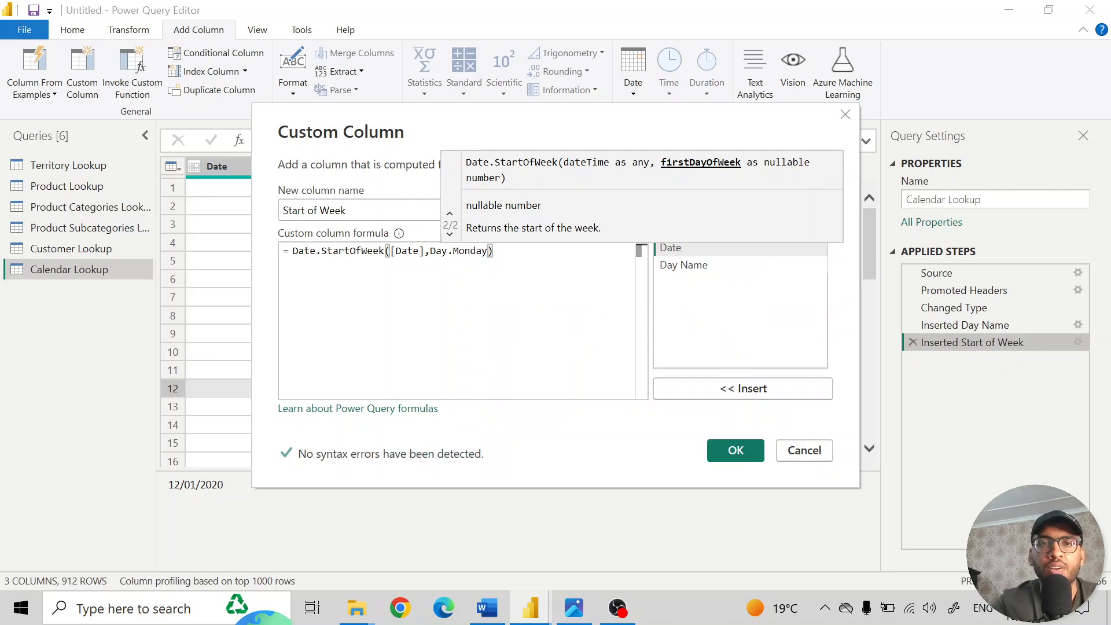
- Try Tuesday as the first day of the week in the formula, restore Day.Monday, and apply the custom column
key("ctrl+shift+Left")
key("BackSpace")
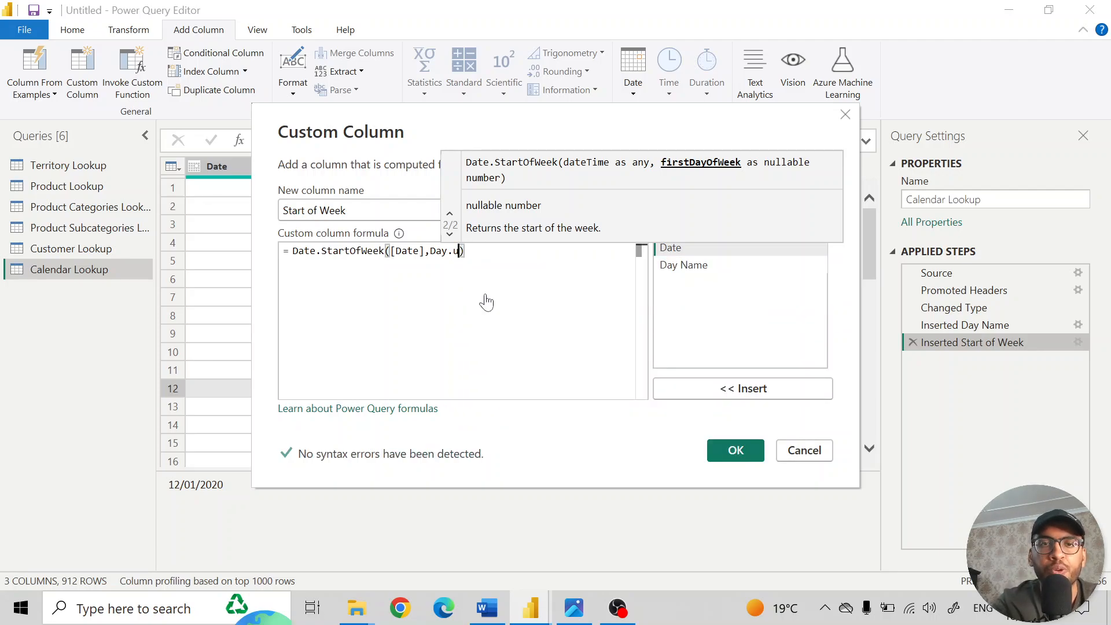
type("Tues")
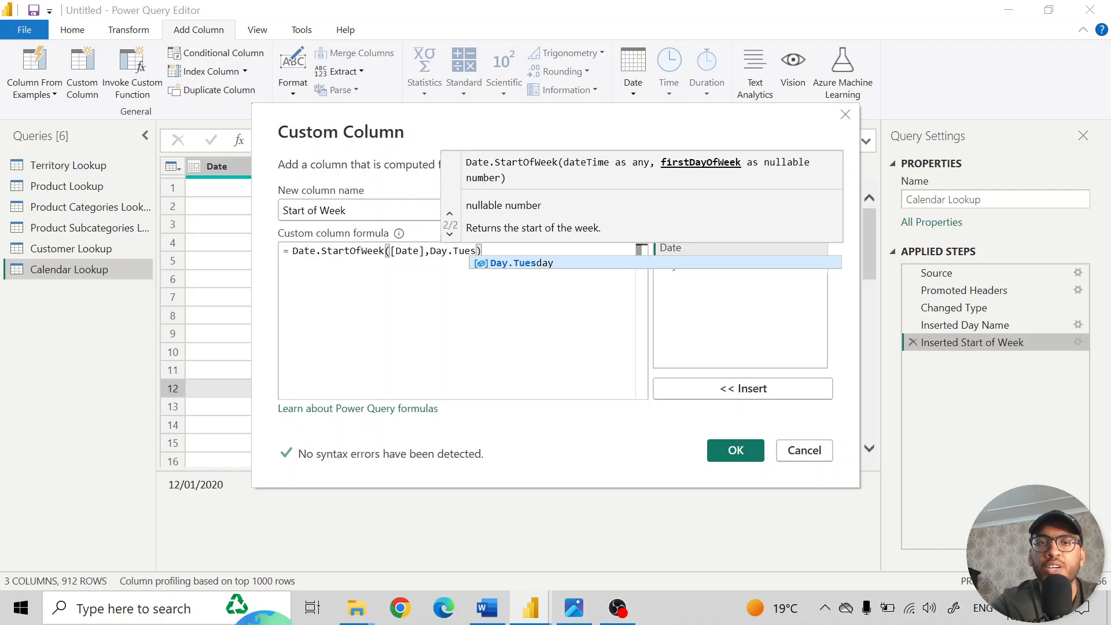
key("BackSpace")
key("BackSpace")
key("BackSpace")
key("BackSpace")
type("Monday")
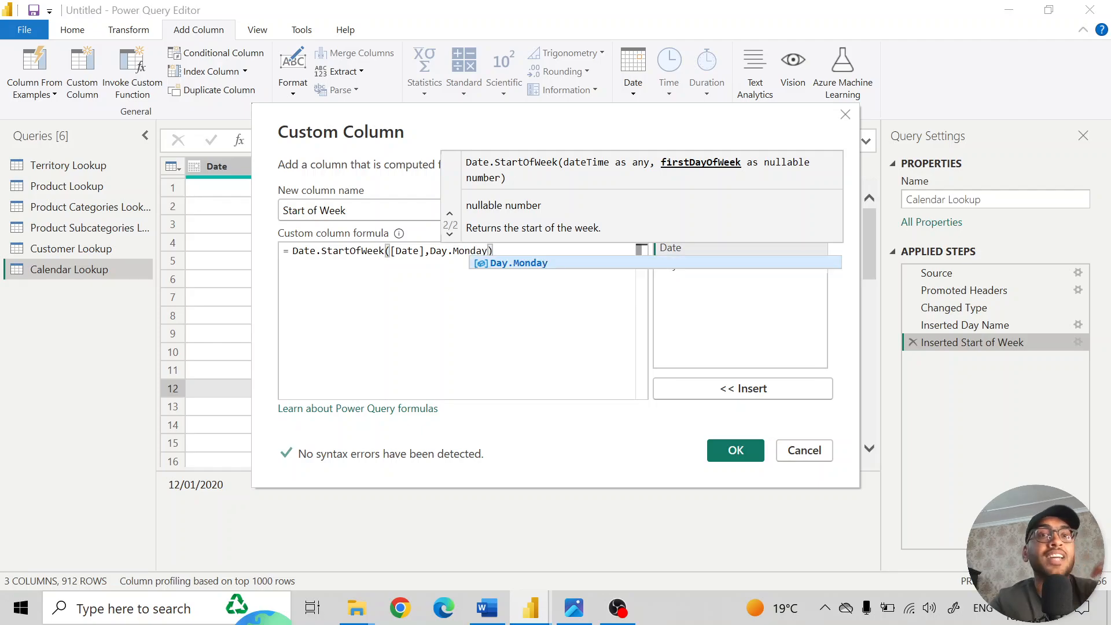
left_click(547, 271)
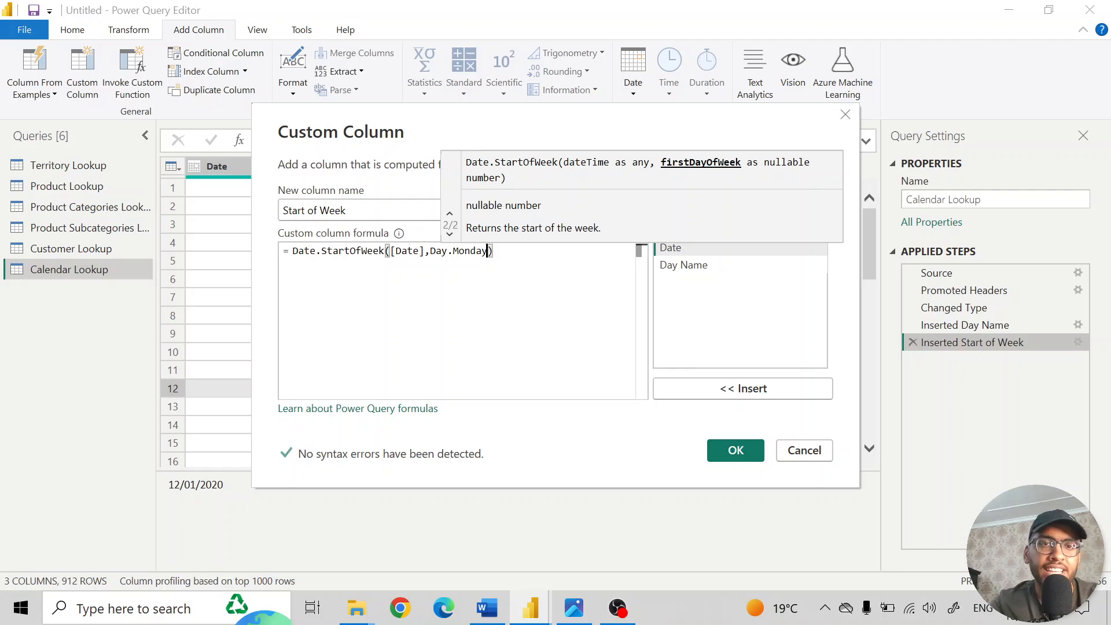
left_click(739, 450)
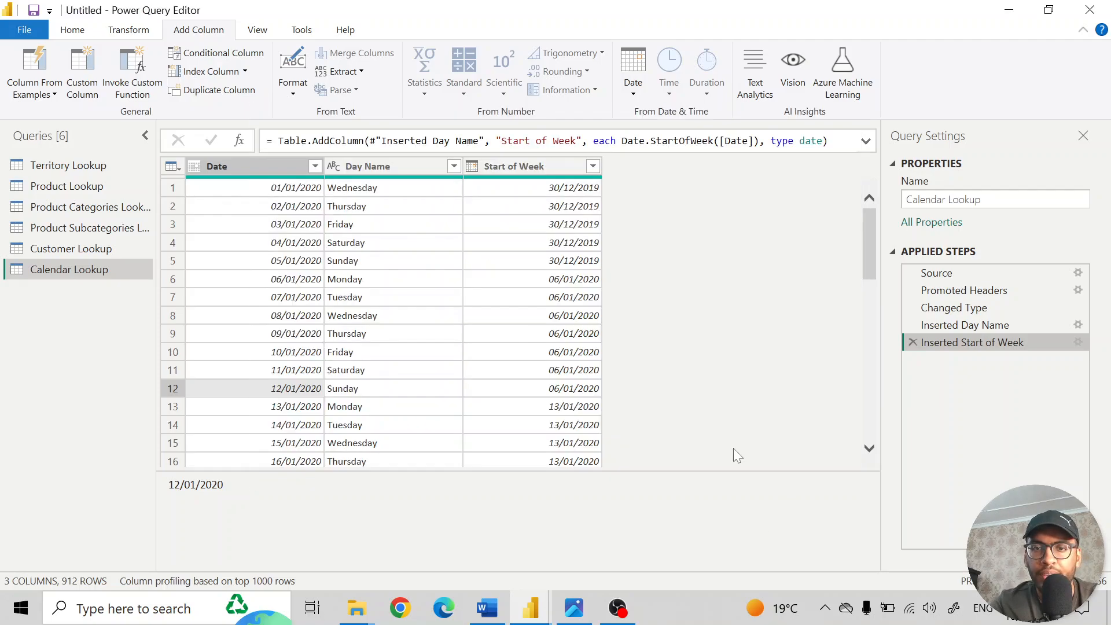
- Compare the Monday 13/01/2020 row's Date and Start of Week values under the edited formula
left_click(359, 412)
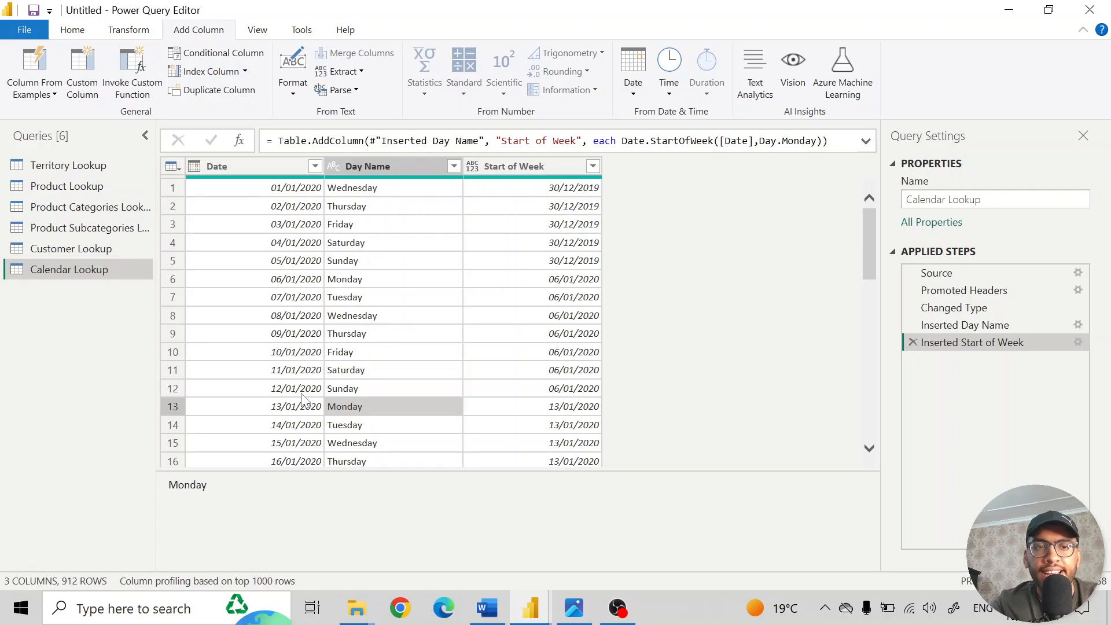
left_click(568, 412)
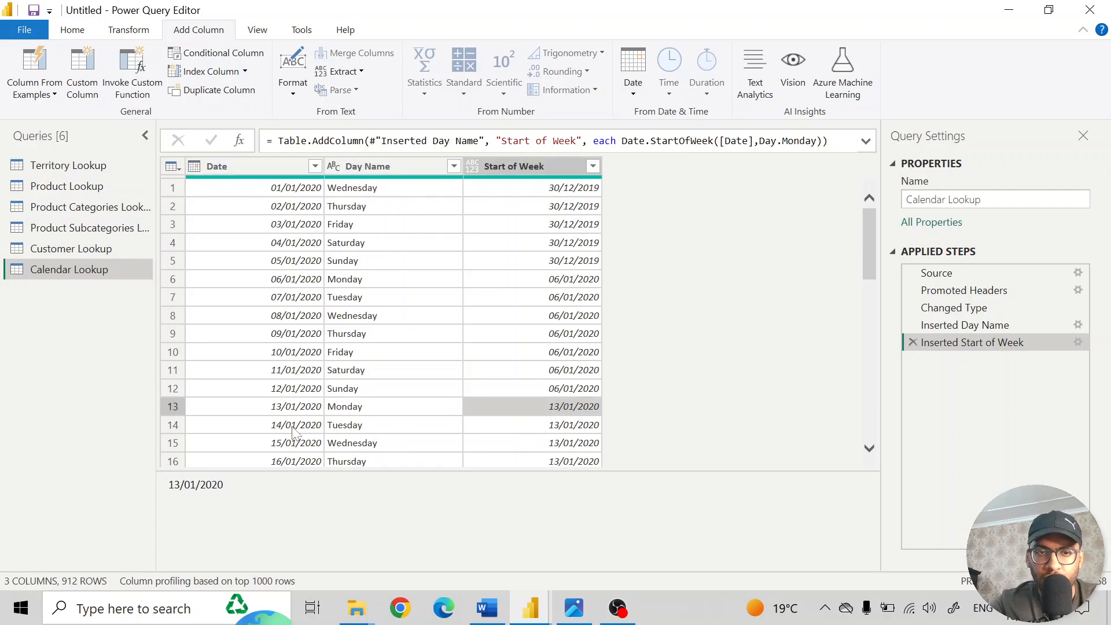
left_click(281, 409)
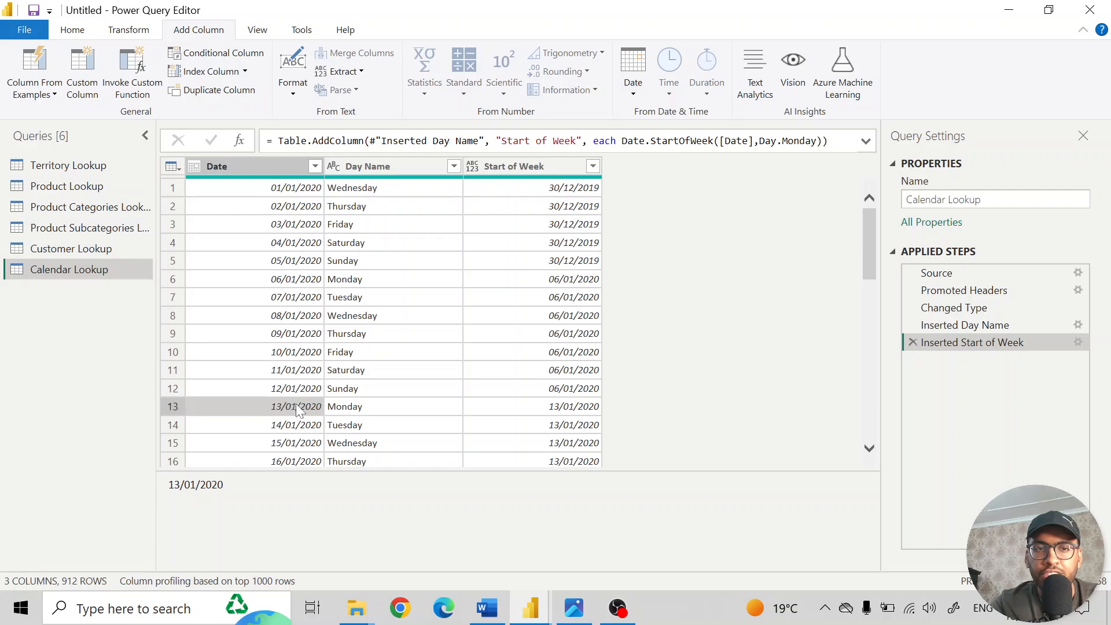
left_click(582, 412)
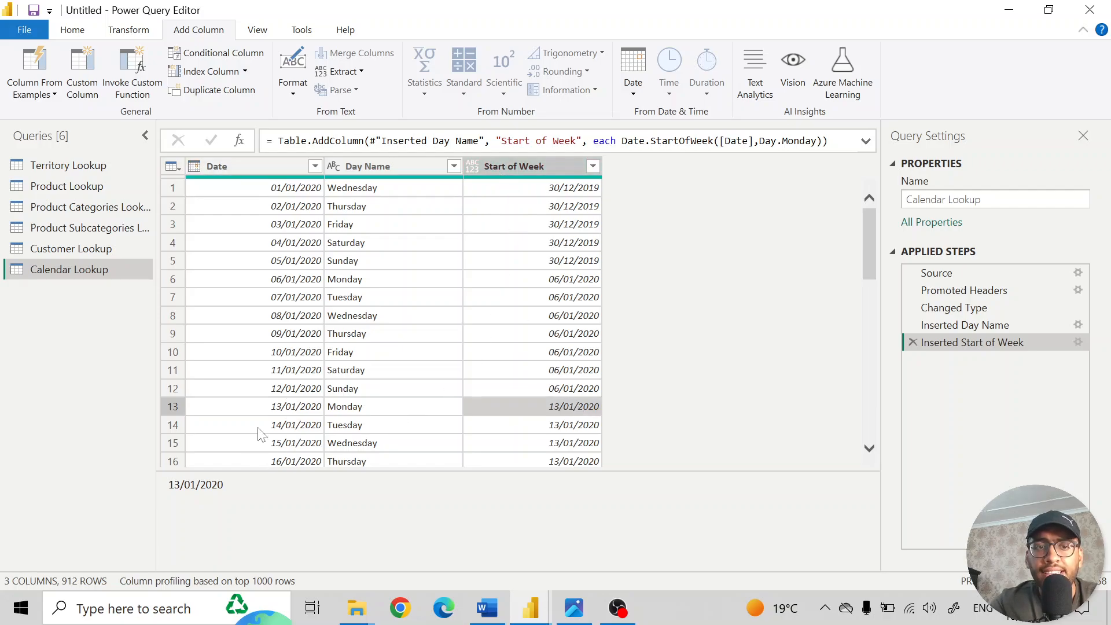
- Compare the Tuesday 14/01/2020 row's Date with its Start of Week value
left_click(297, 427)
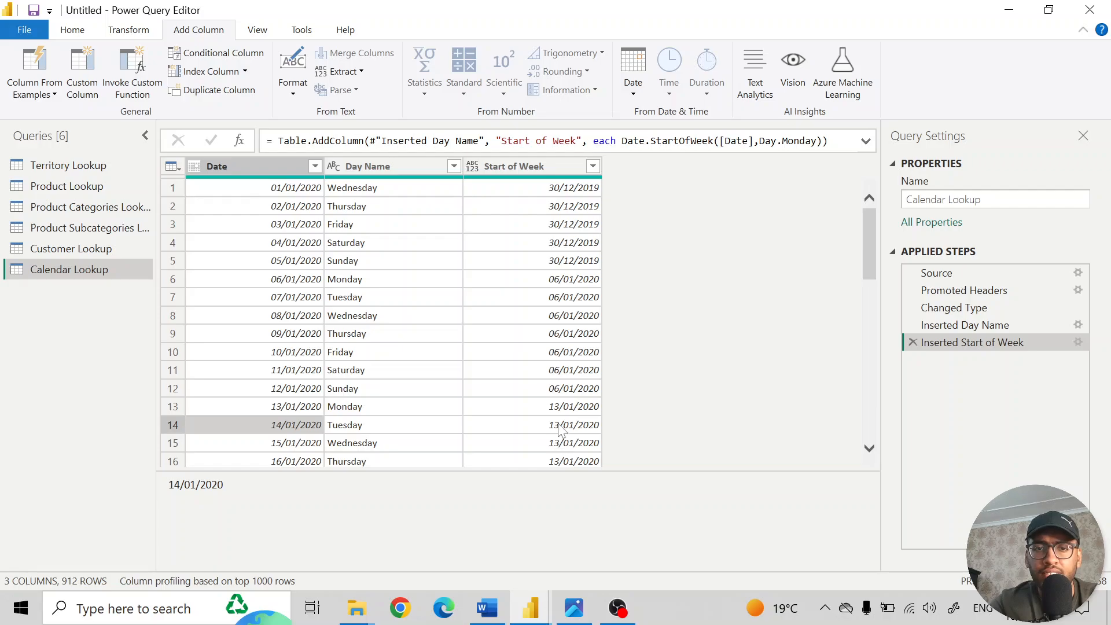
left_click(575, 426)
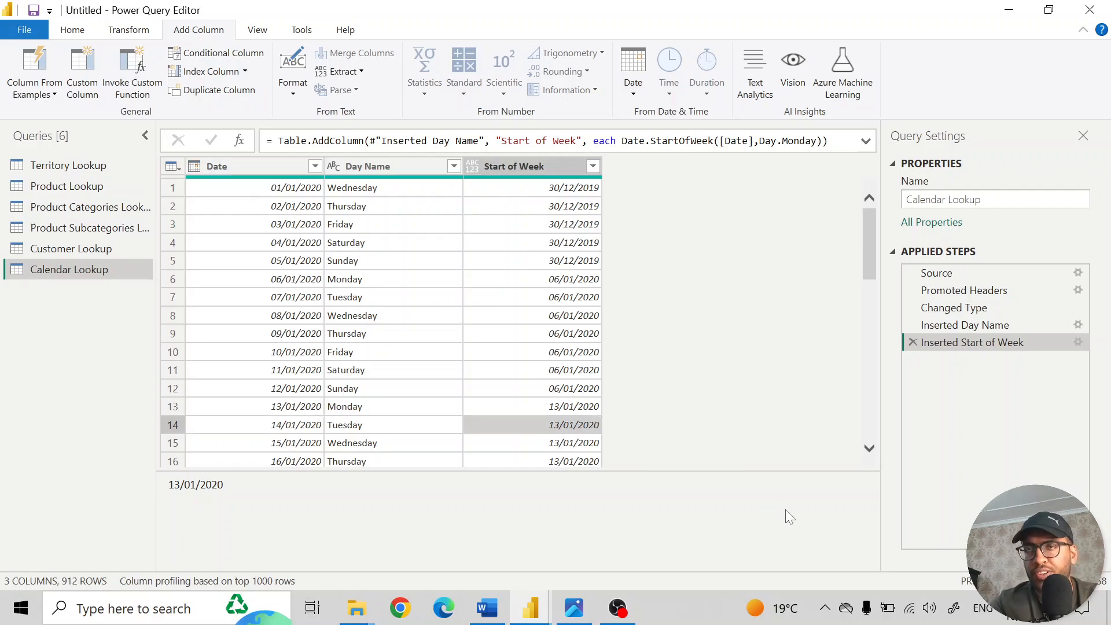
key("alt+Tab")
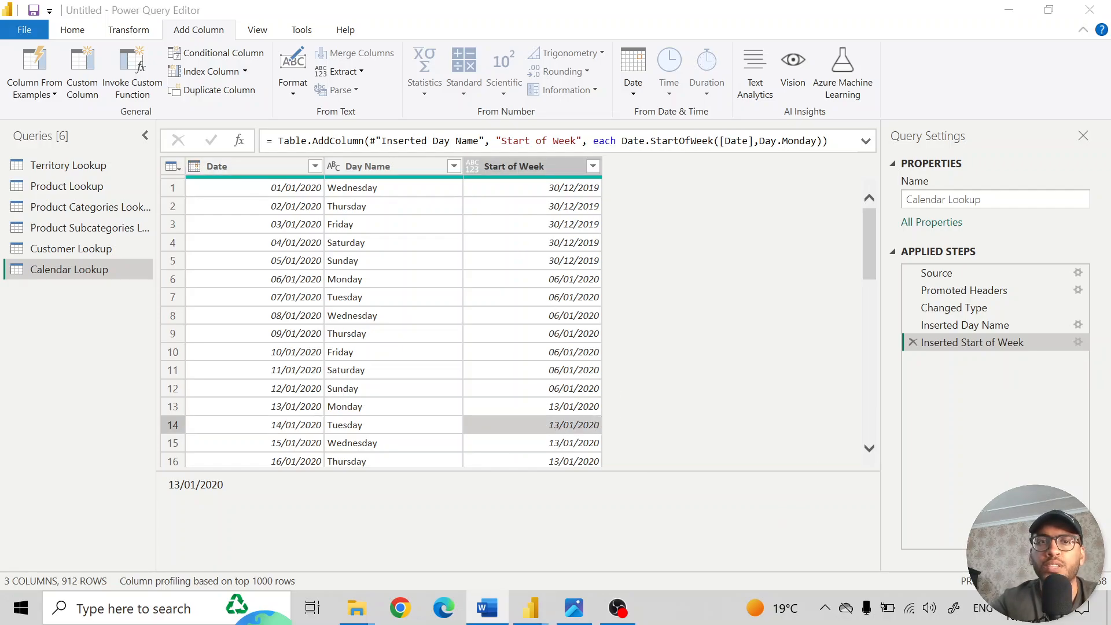
- Add a Start of Month column based on the Date column of Calendar Lookup
left_click(257, 166)
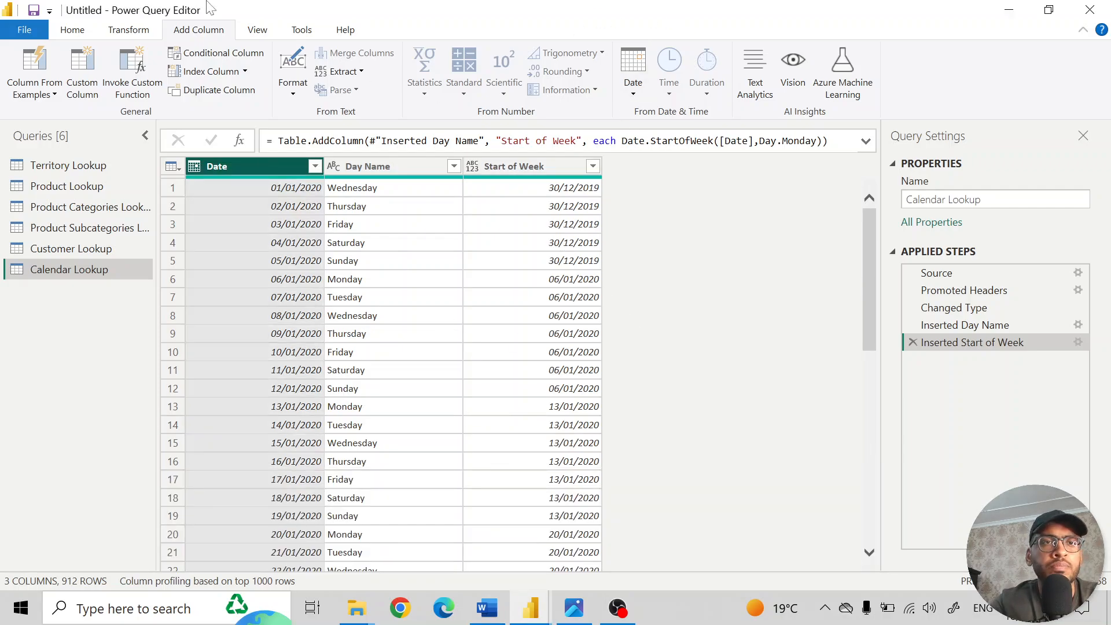
left_click(633, 72)
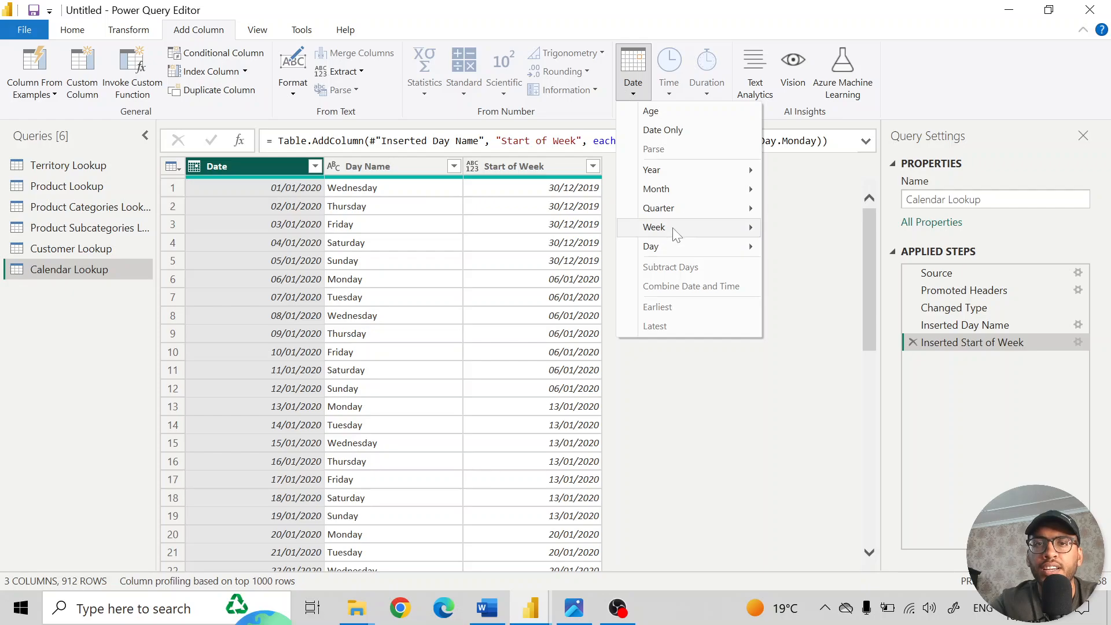
mouse_move(685, 193)
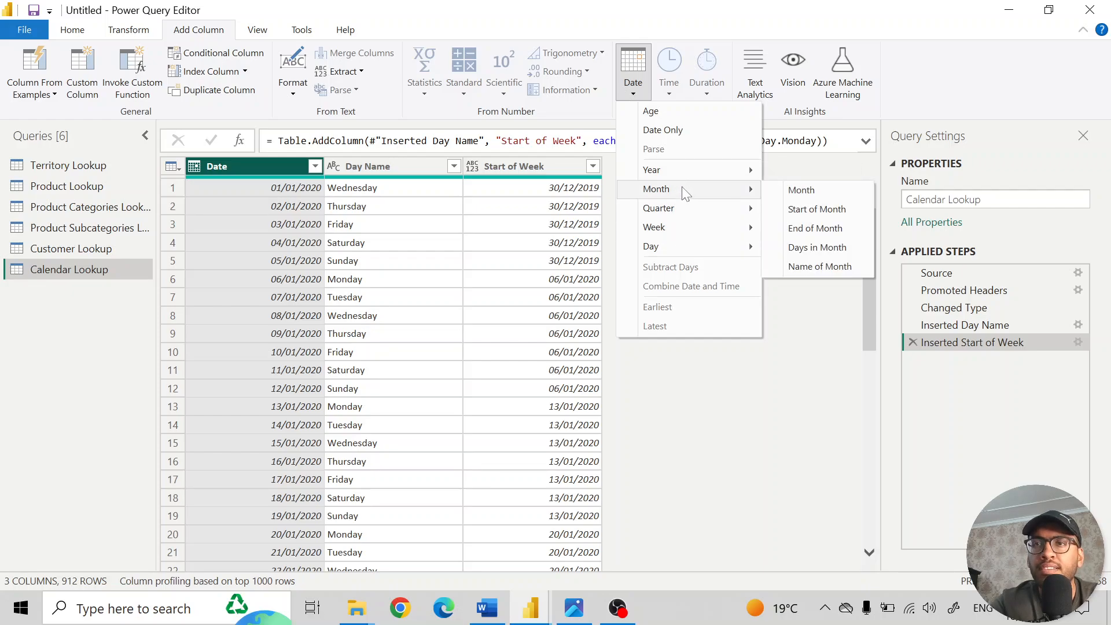
left_click(821, 211)
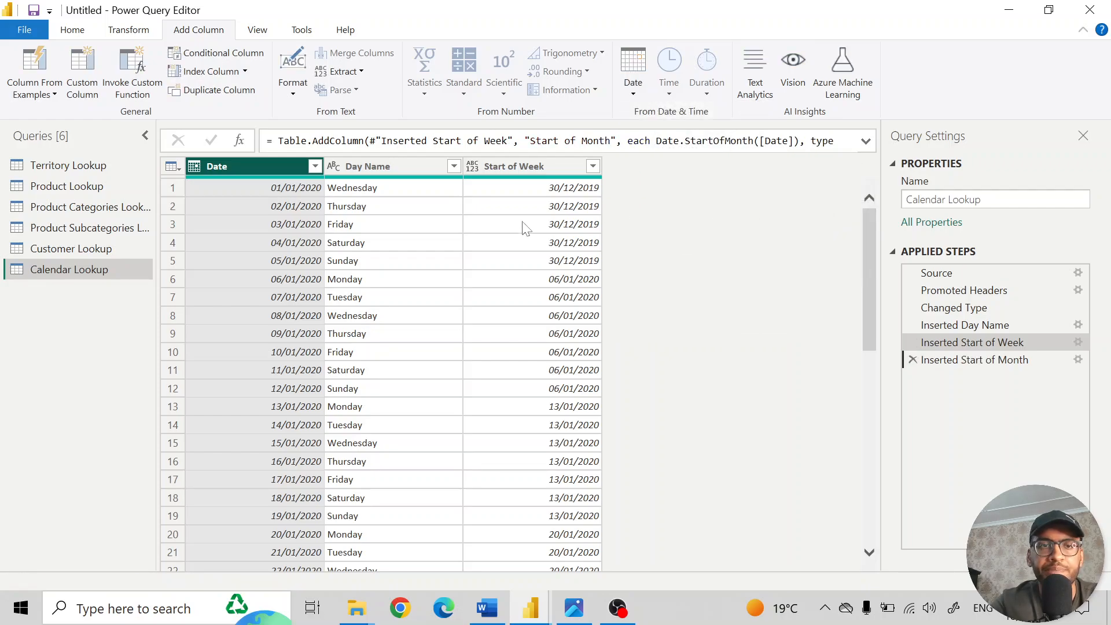
- Examine the Start of Month values down the rows and in the column's list of distinct dates, leaving the filter unapplied
scroll(705, 524, "down", 14)
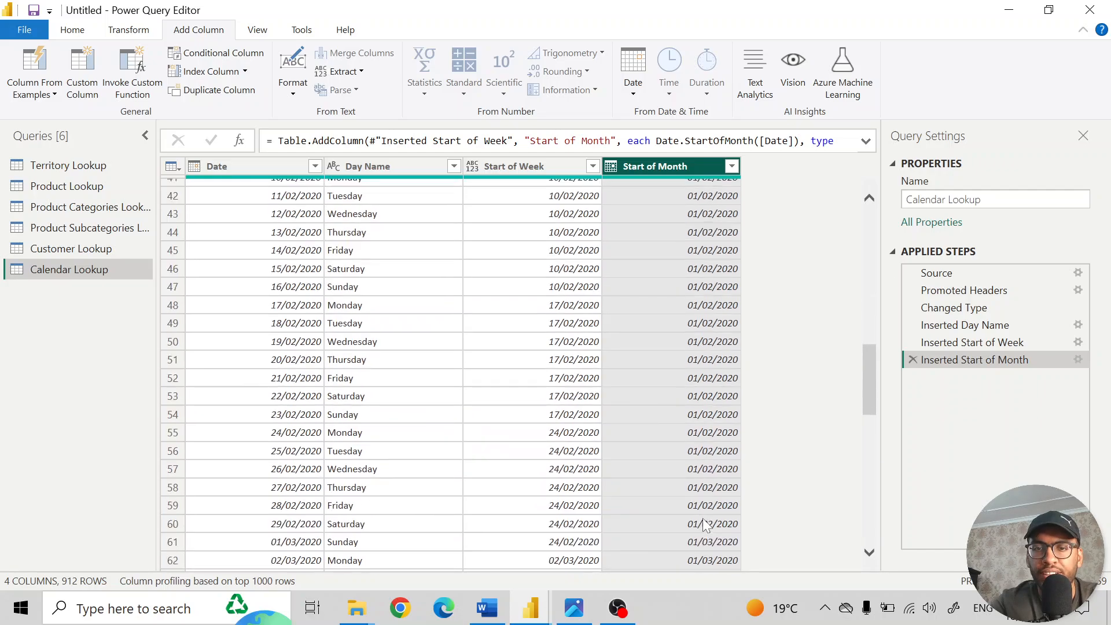
scroll(704, 523, "up", 9)
left_click(732, 166)
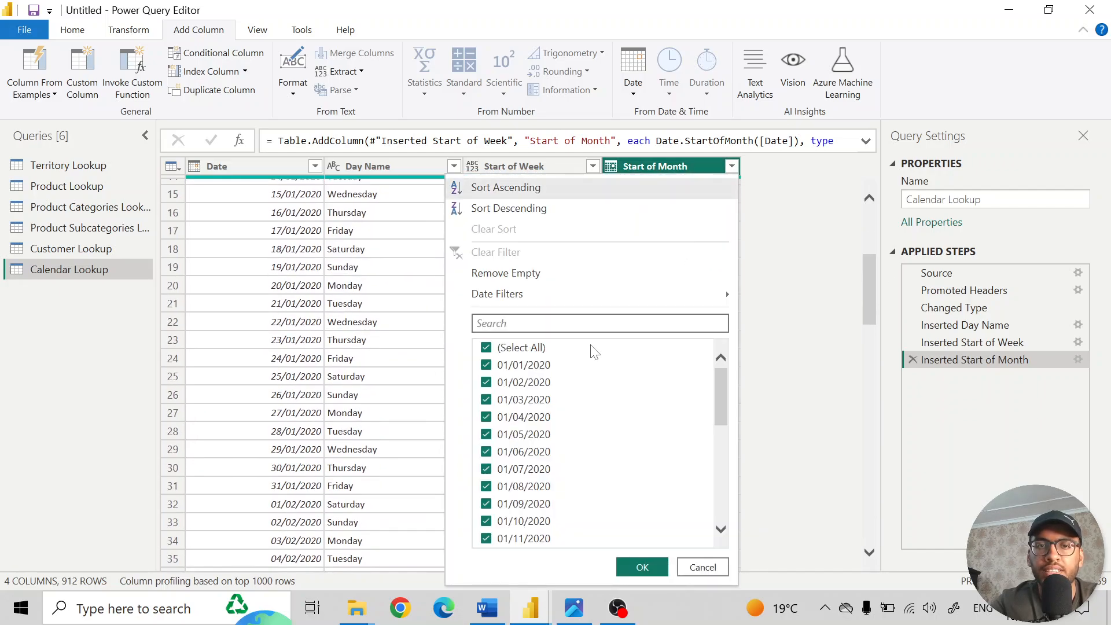
scroll(580, 432, "down", 5)
scroll(580, 431, "up", 5)
scroll(580, 432, "down", 6)
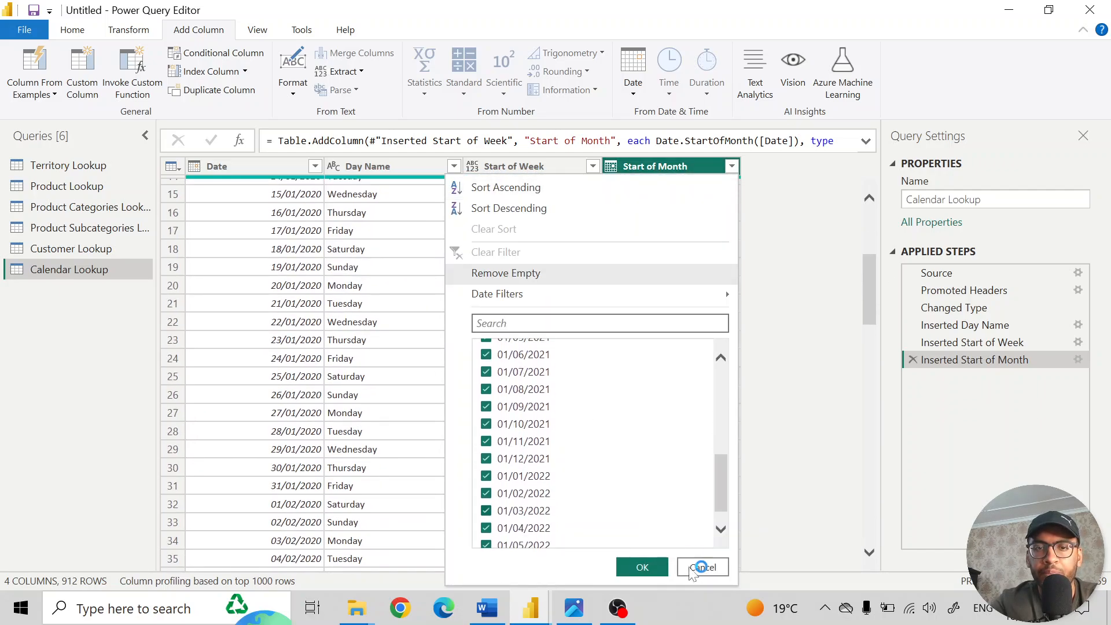
left_click(701, 567)
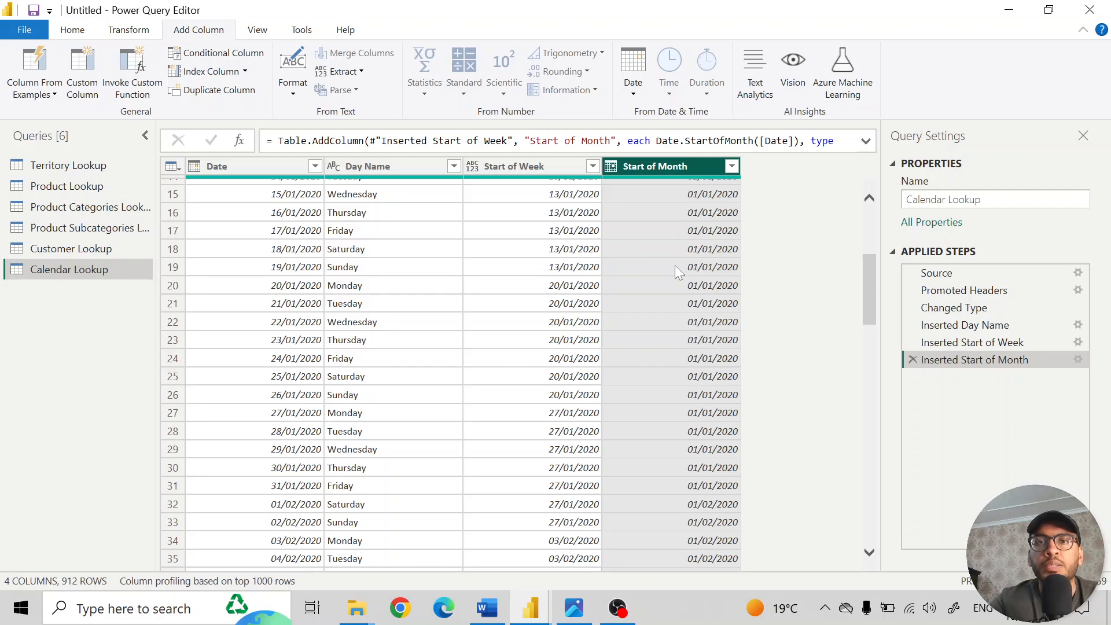
left_click(634, 93)
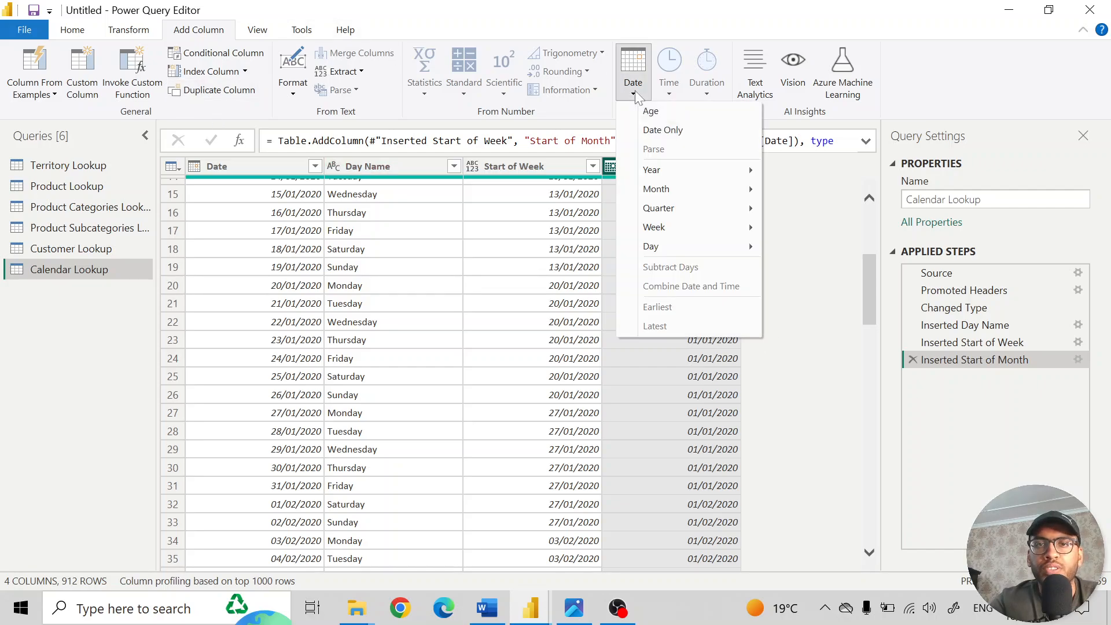
mouse_move(740, 213)
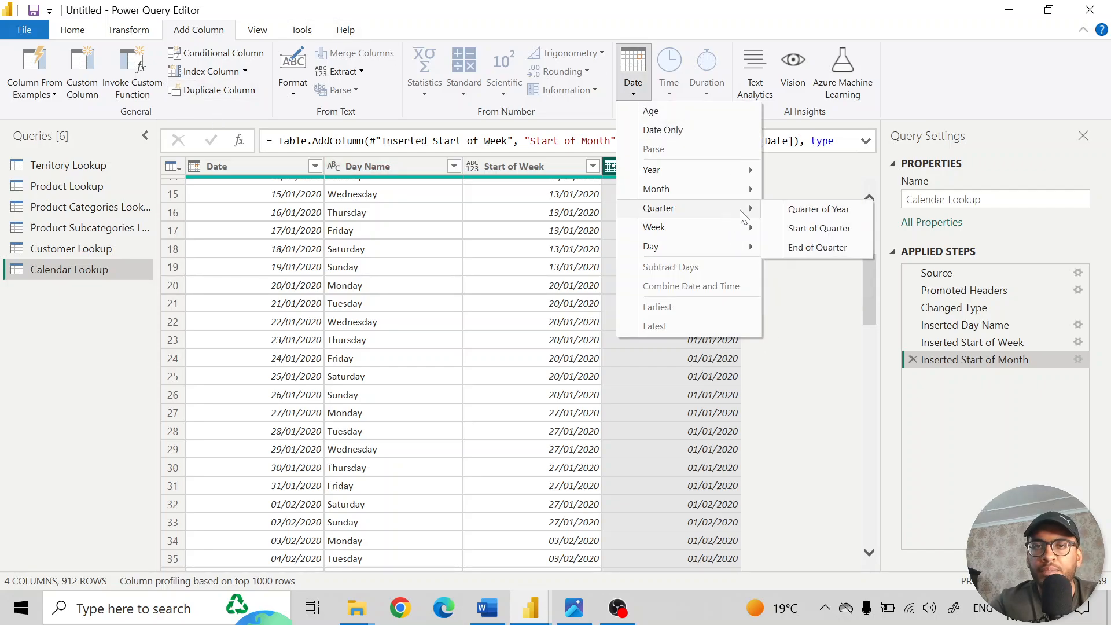
left_click(785, 346)
- Add a Start of Quarter column based on the Date column of Calendar Lookup
left_click(266, 172)
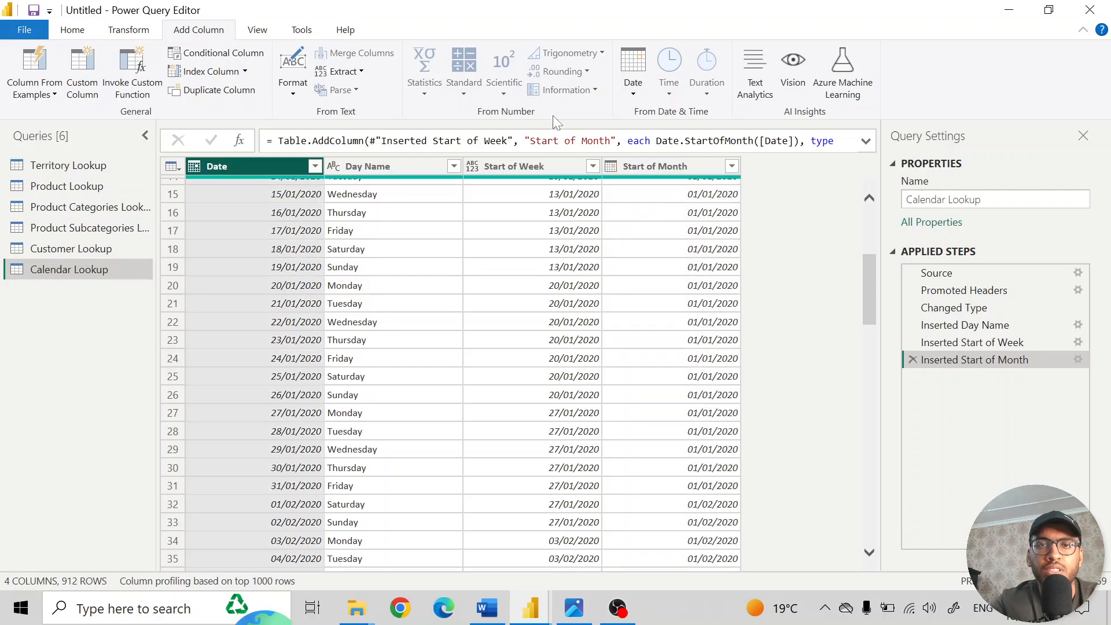
left_click(633, 75)
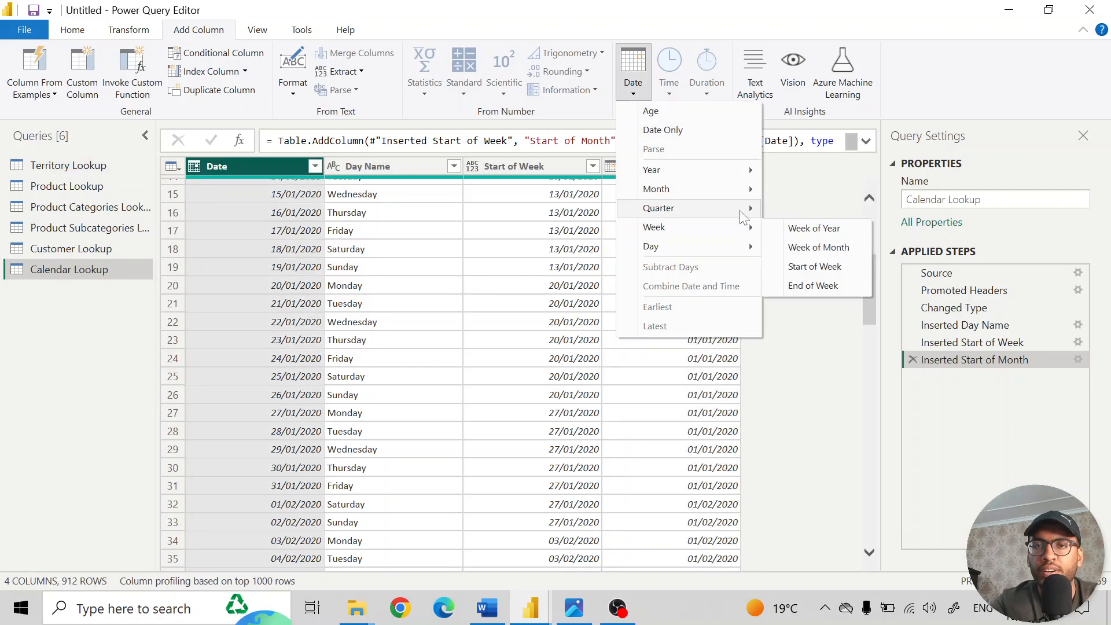
mouse_move(743, 214)
left_click(817, 227)
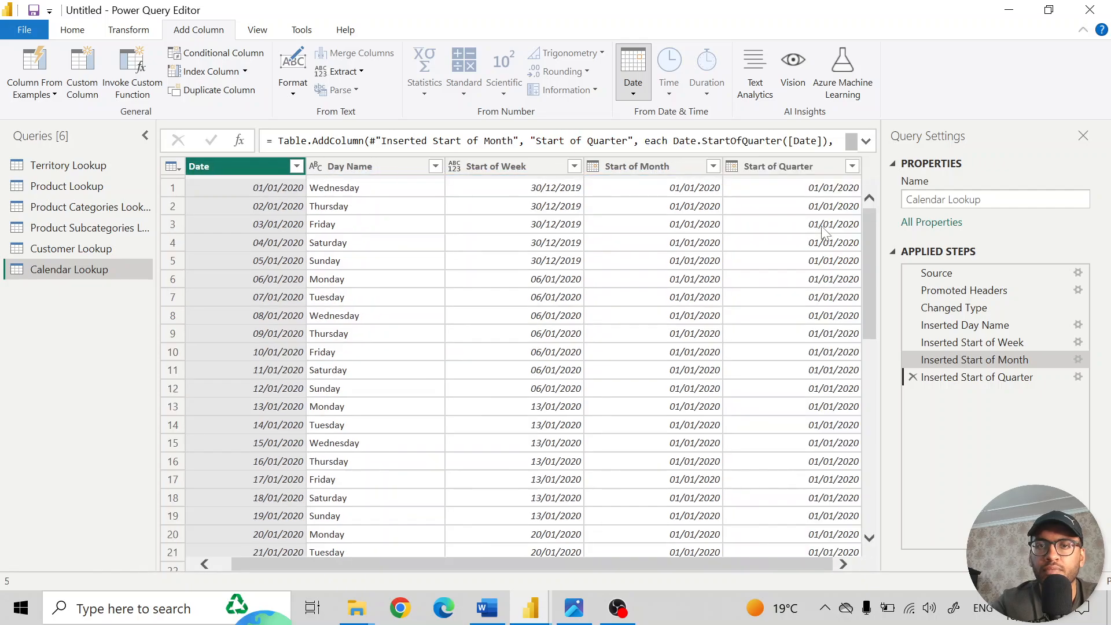
- Close the Power Query Editor and apply the query changes to the Power BI report
left_click(86, 32)
left_click(22, 95)
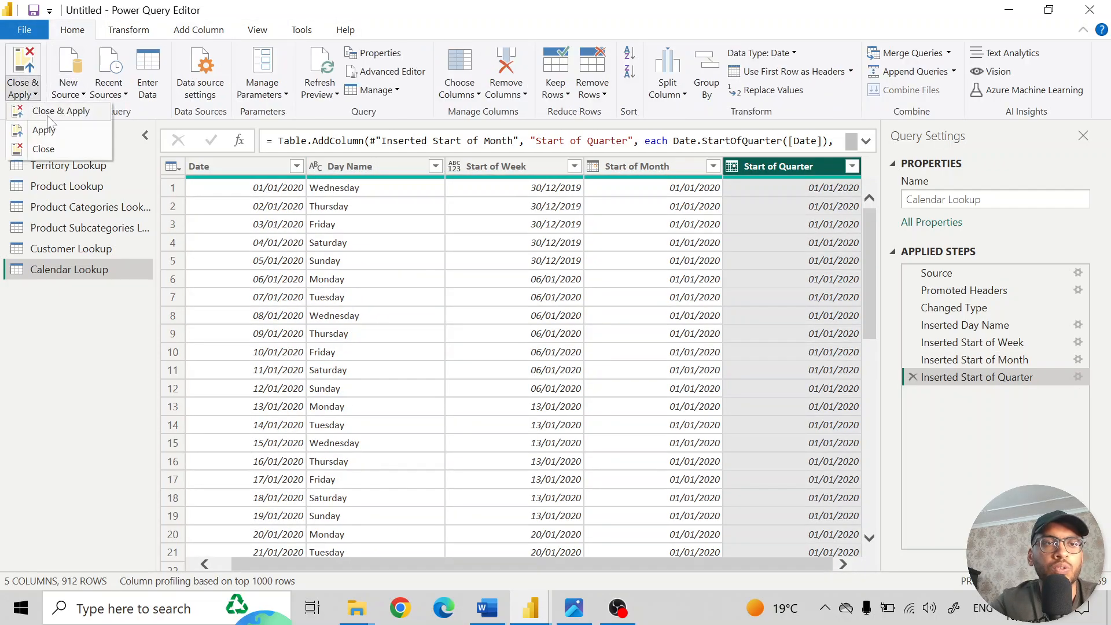
left_click(48, 114)
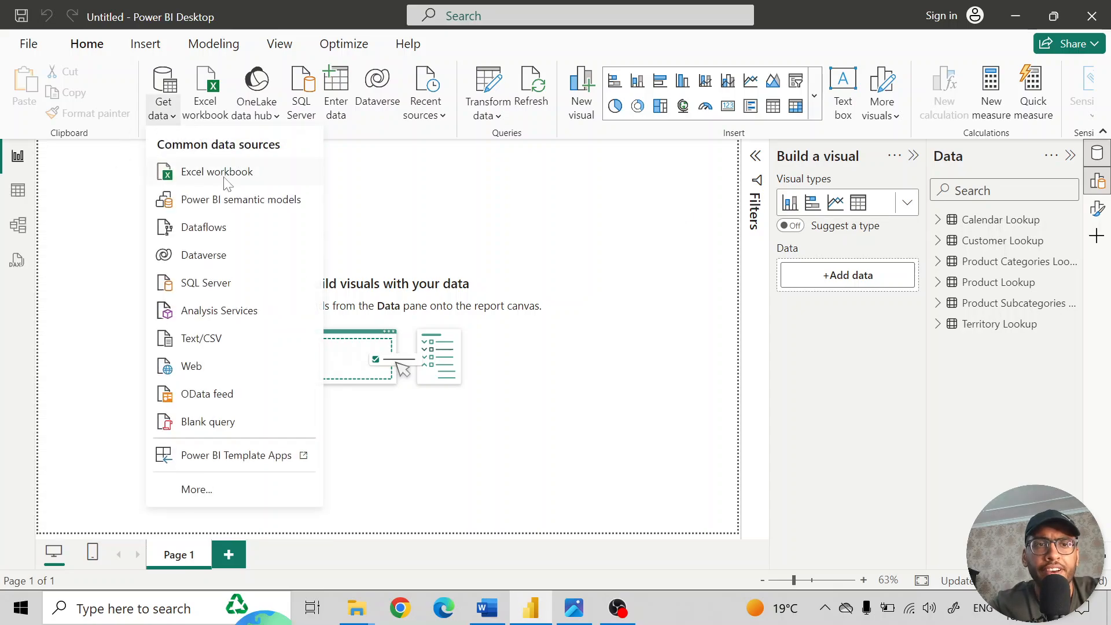
- Look through the AdventureWorks files in the Data folder offered for Text/CSV import, and close the file browser without importing
left_click(218, 340)
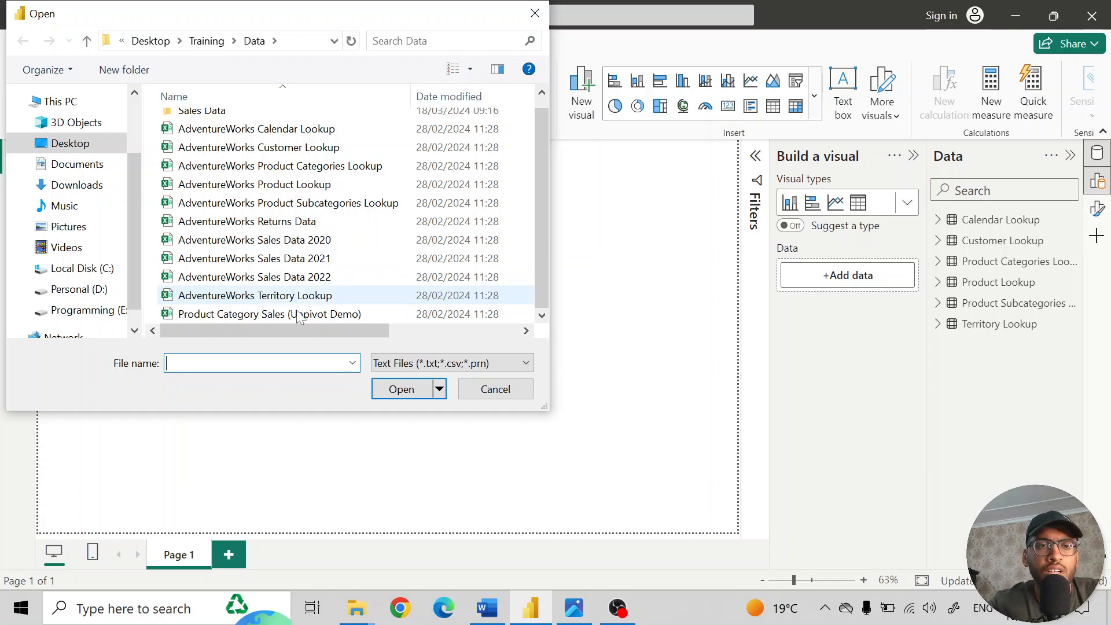
scroll(244, 186, "up", 1)
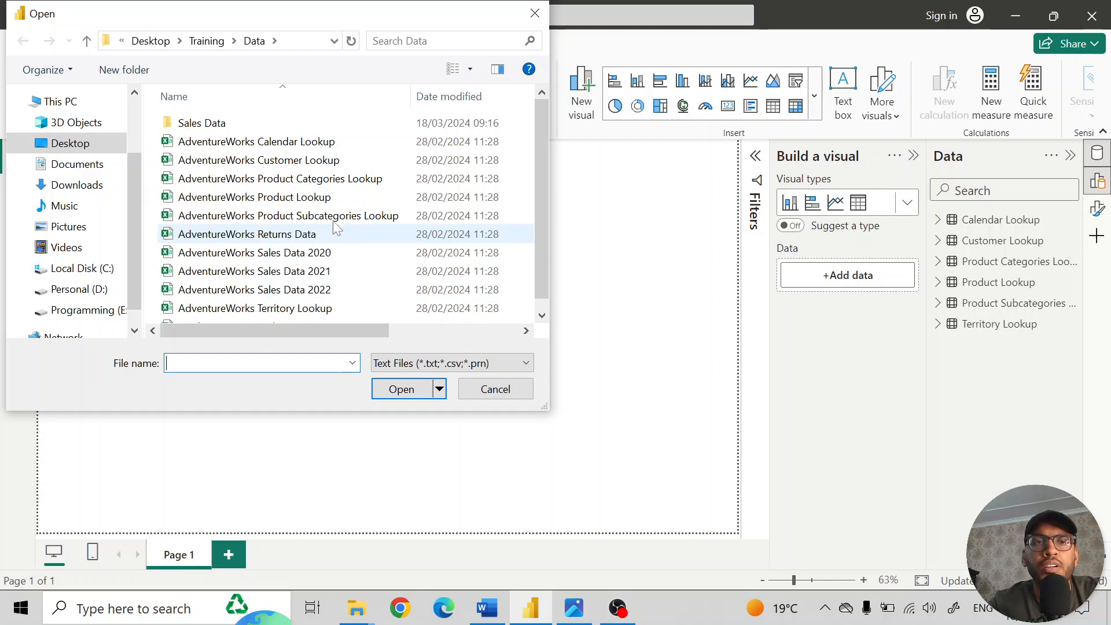
scroll(316, 220, "down", 1)
scroll(315, 217, "up", 1)
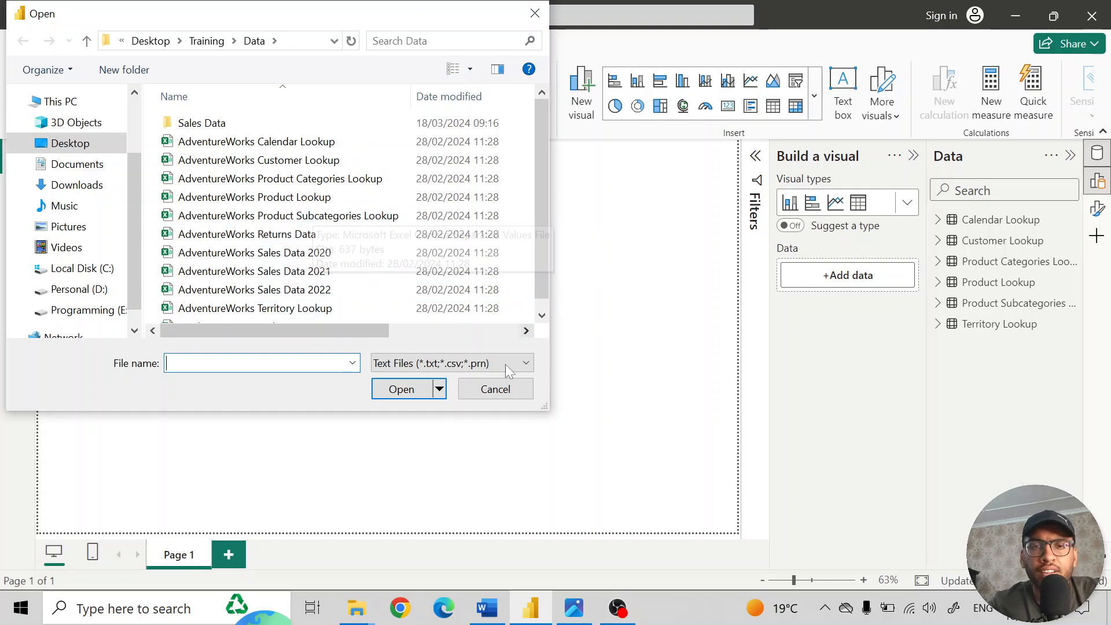
left_click(493, 389)
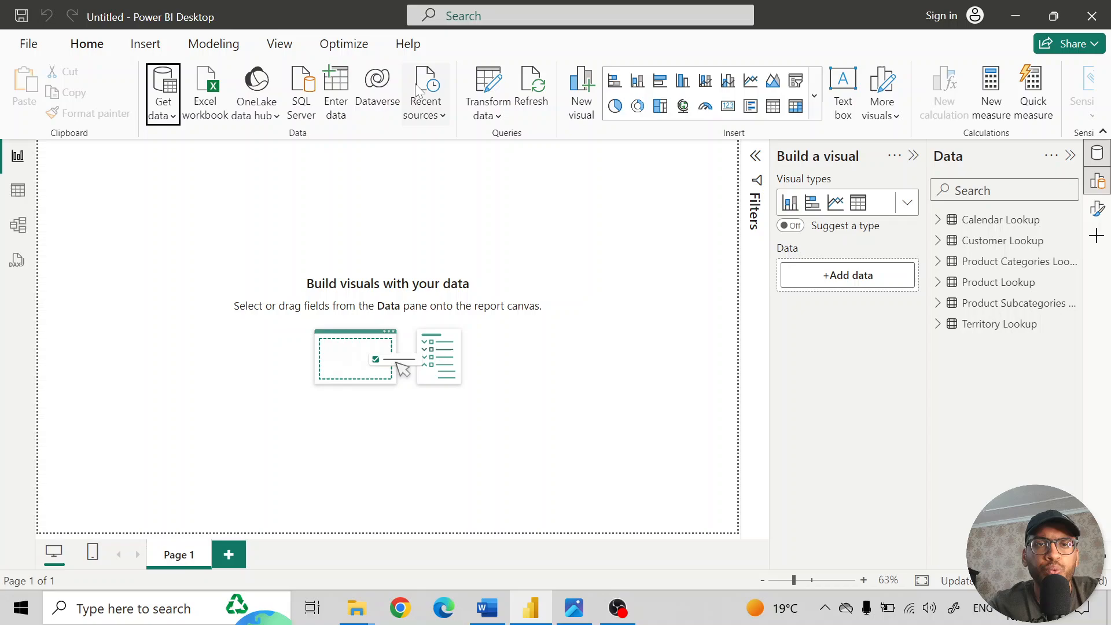
- Reopen the Power Query Editor on Calendar Lookup and change the Date column's data type to Text
left_click(502, 98)
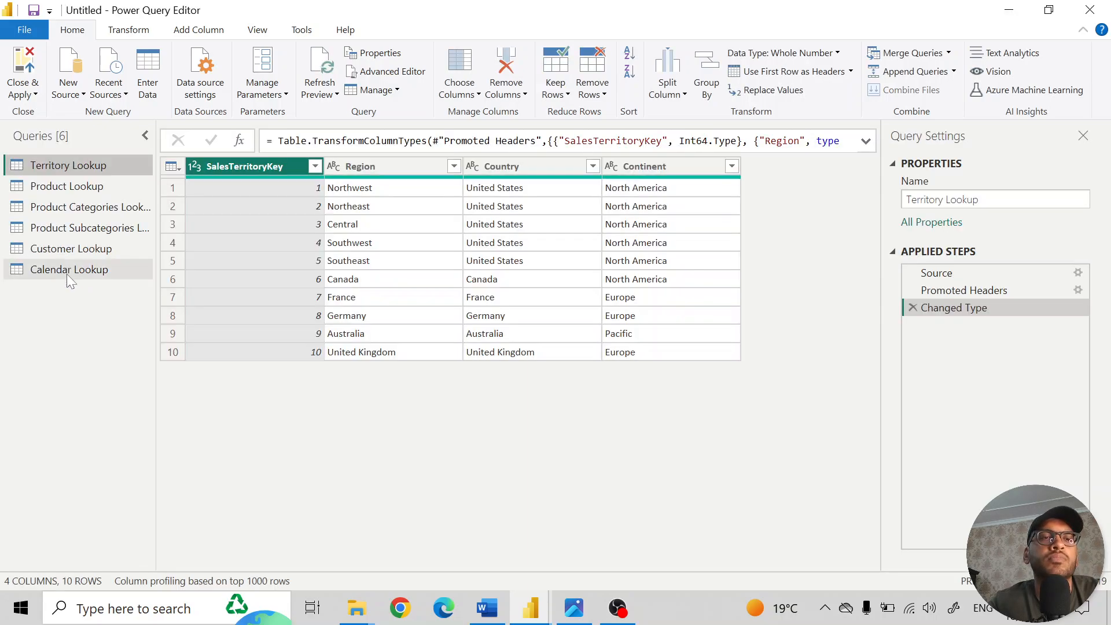
left_click(67, 271)
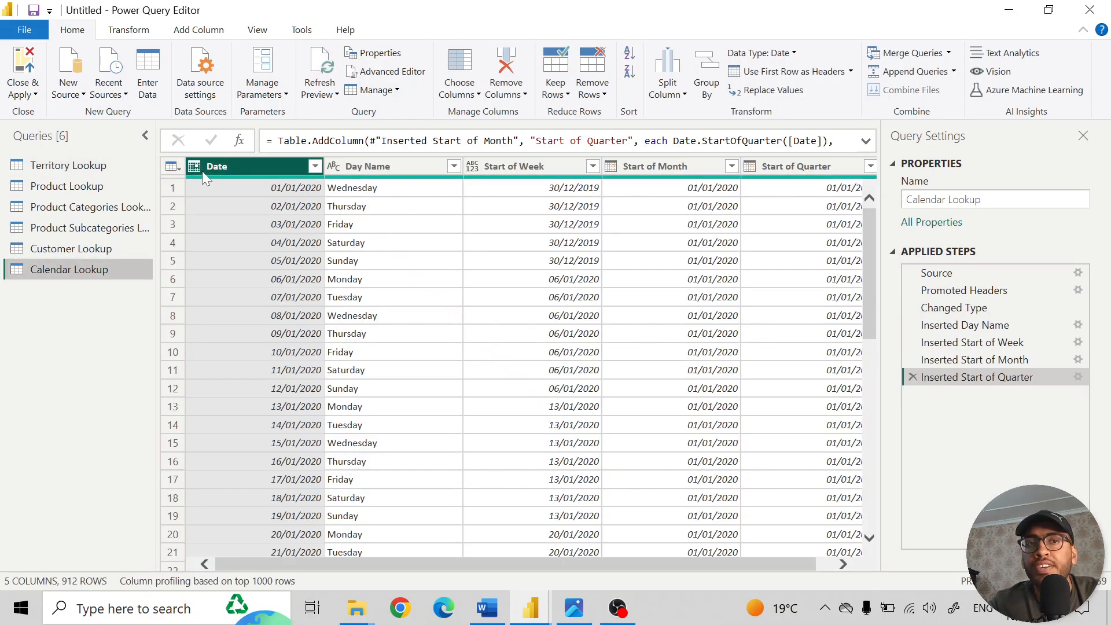
left_click(196, 166)
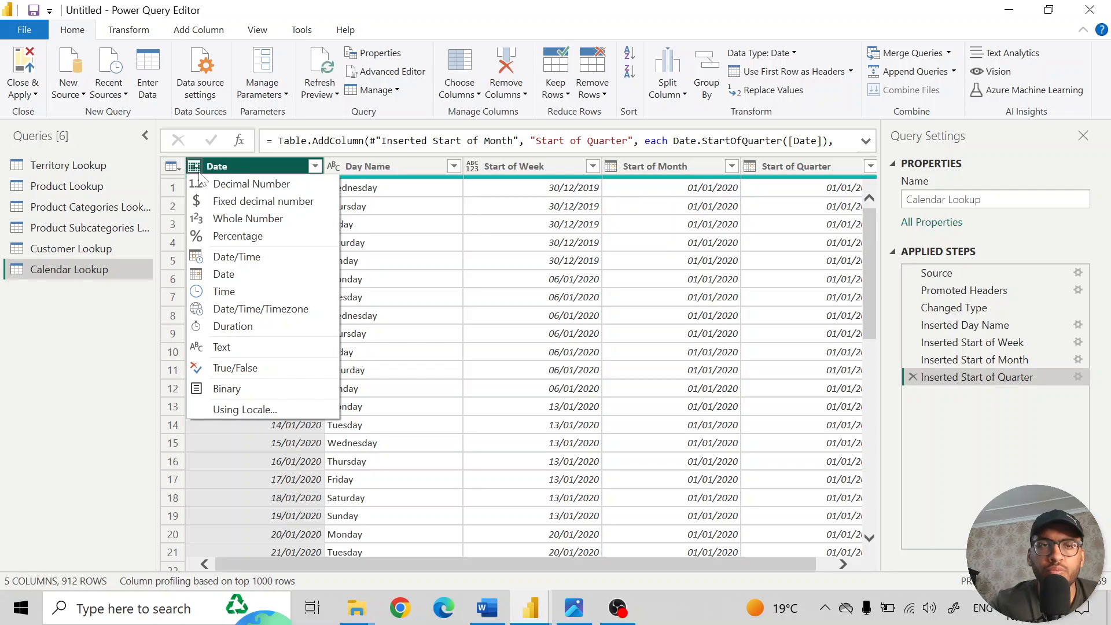
left_click(257, 347)
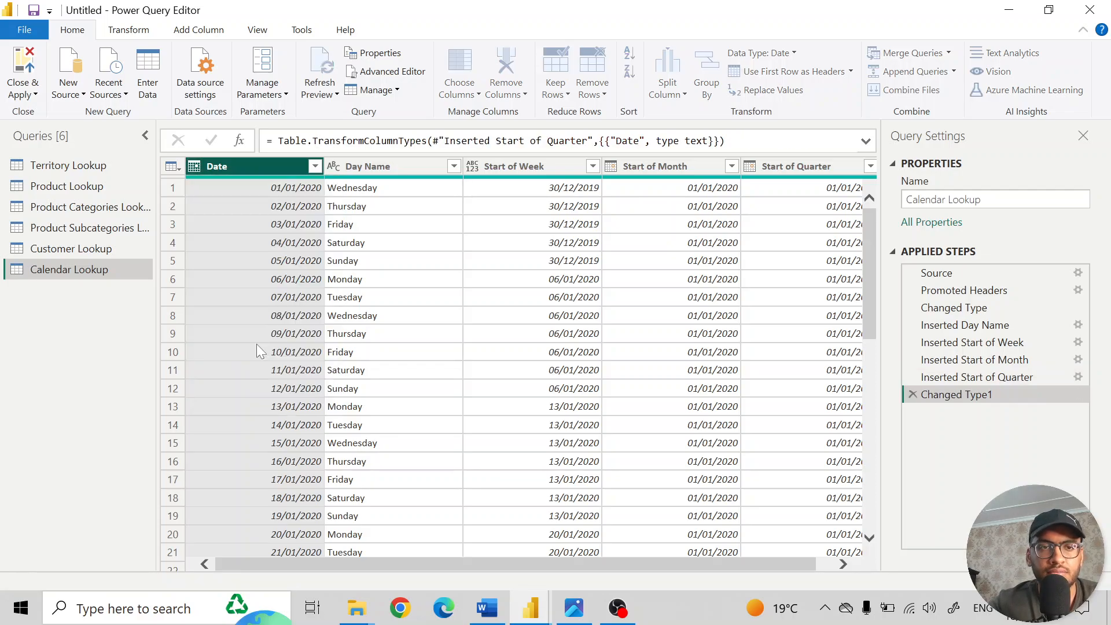
scroll(251, 402, "down", 3)
scroll(251, 402, "up", 3)
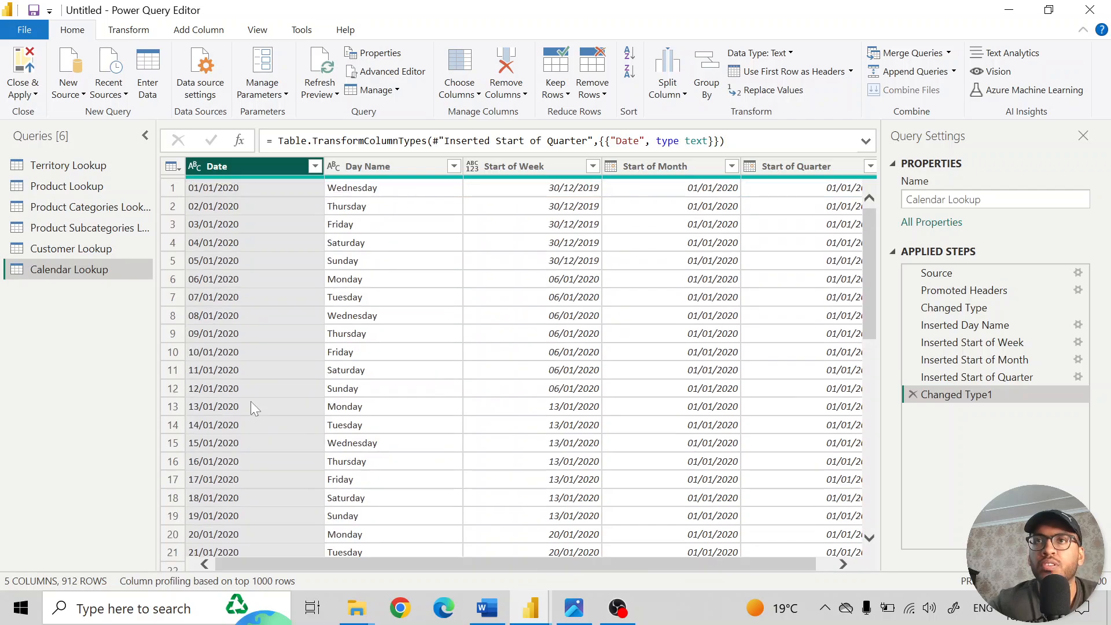
- Open the Change Type with Locale settings for the Date column of Calendar Lookup
right_click(262, 168)
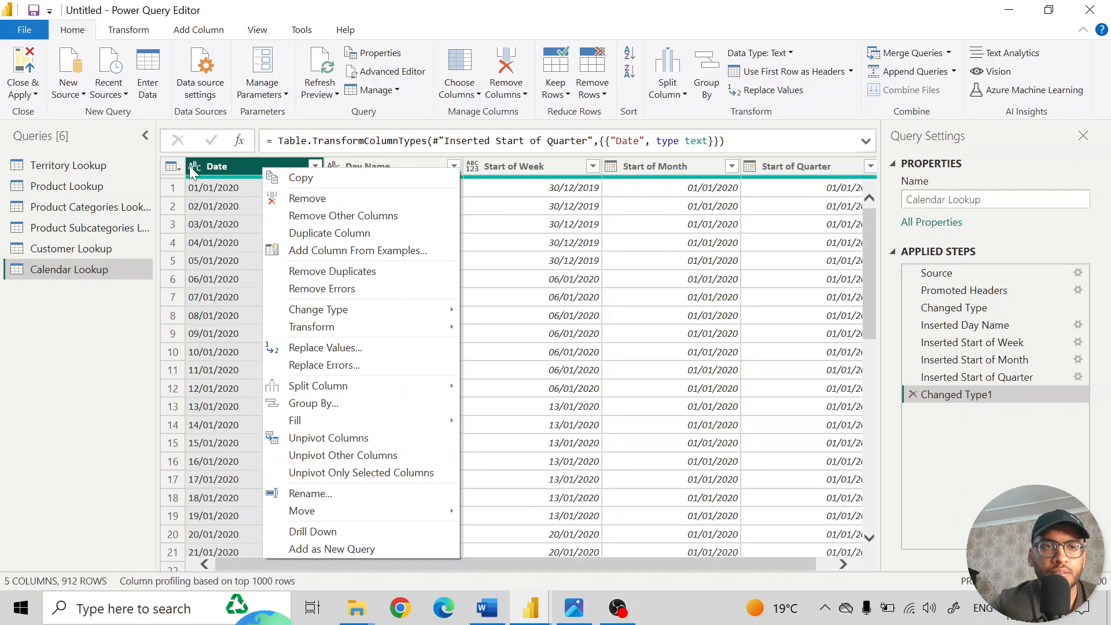
left_click(173, 166)
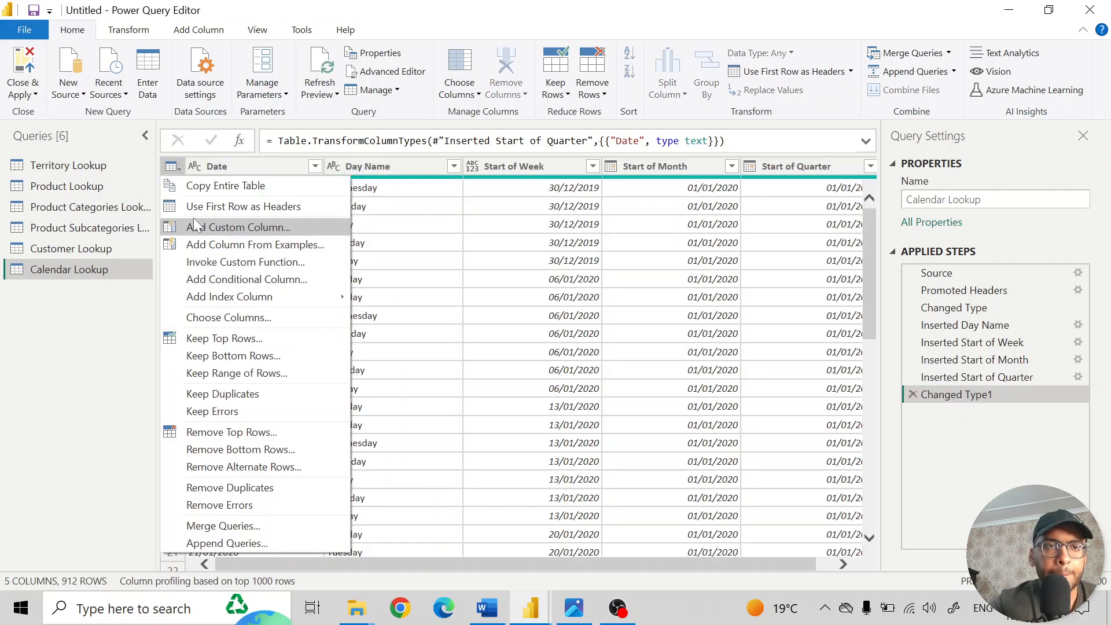
left_click(195, 169)
left_click(195, 169)
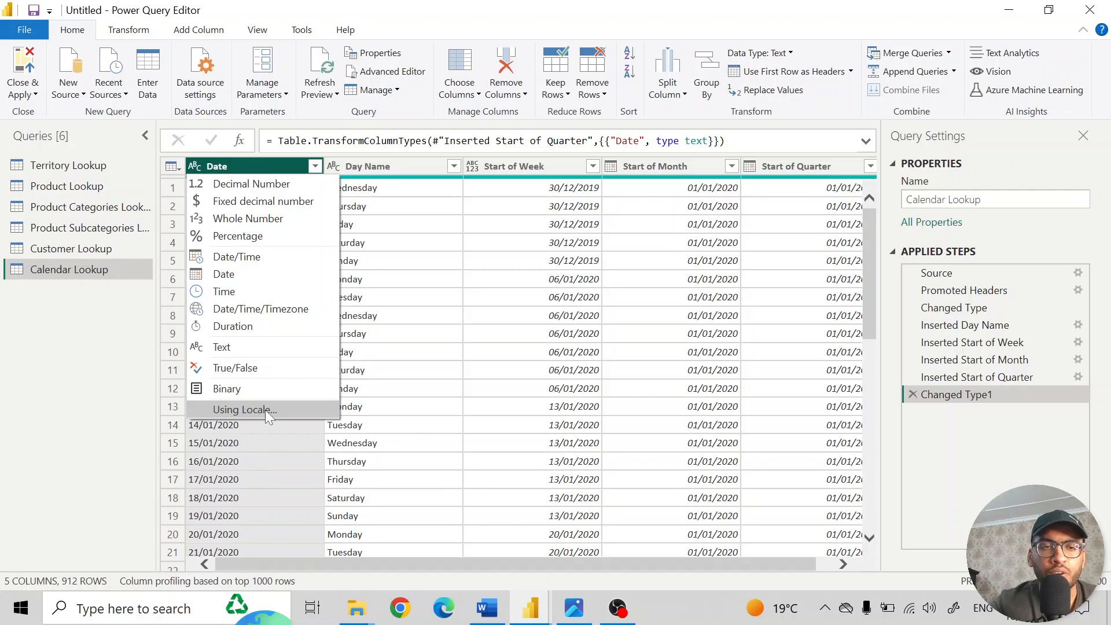
left_click(250, 412)
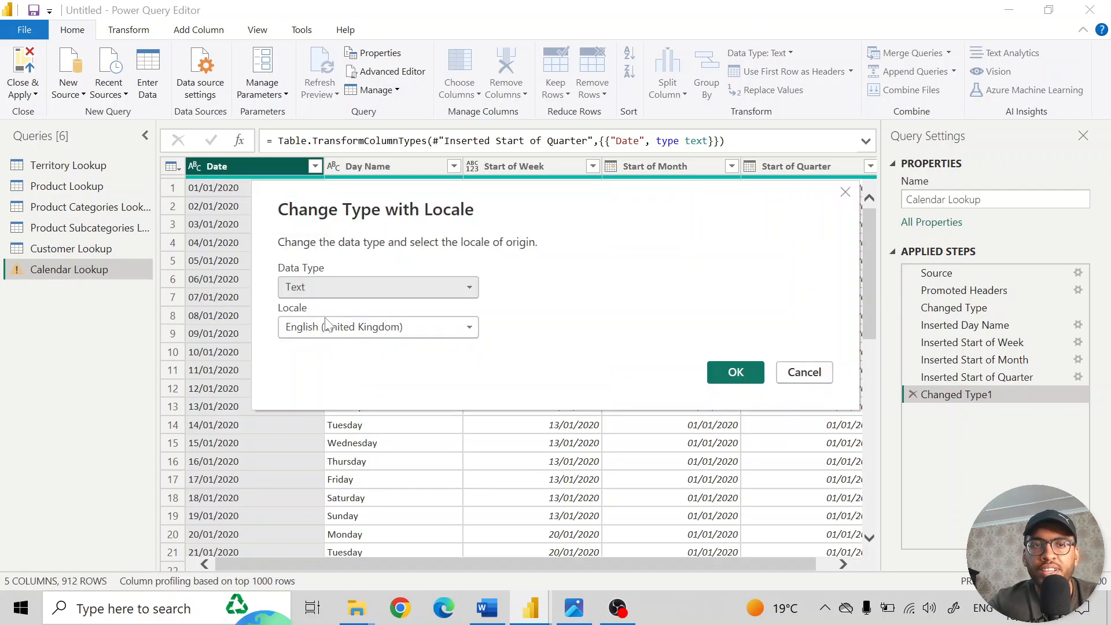
- Look through the locales offered for the type change, keeping English (United Kingdom) selected
left_click(310, 328)
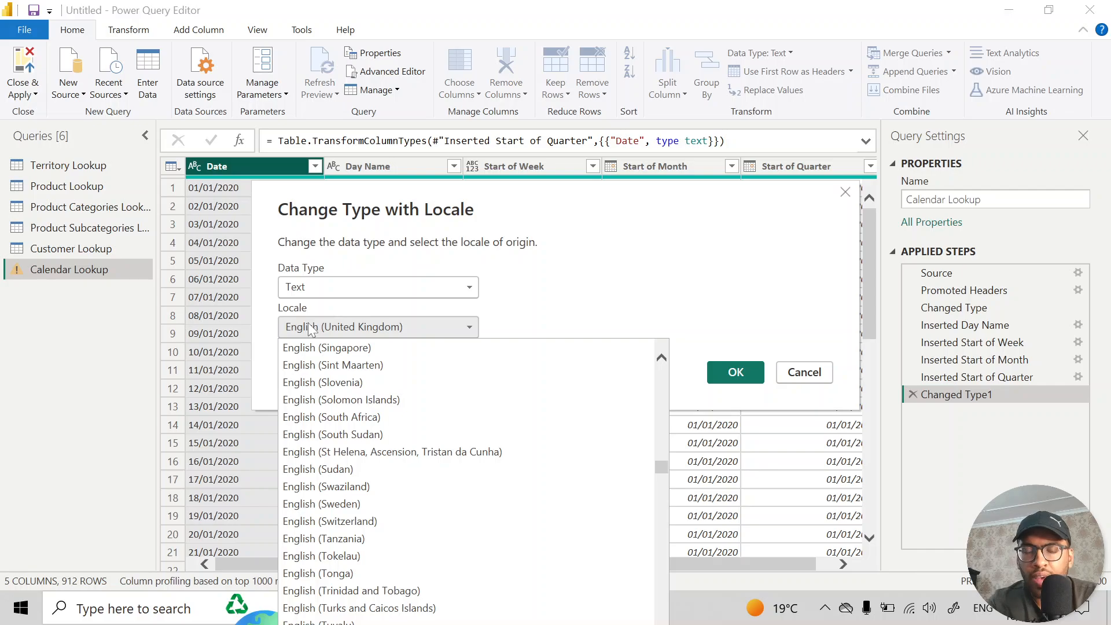
left_click(311, 328)
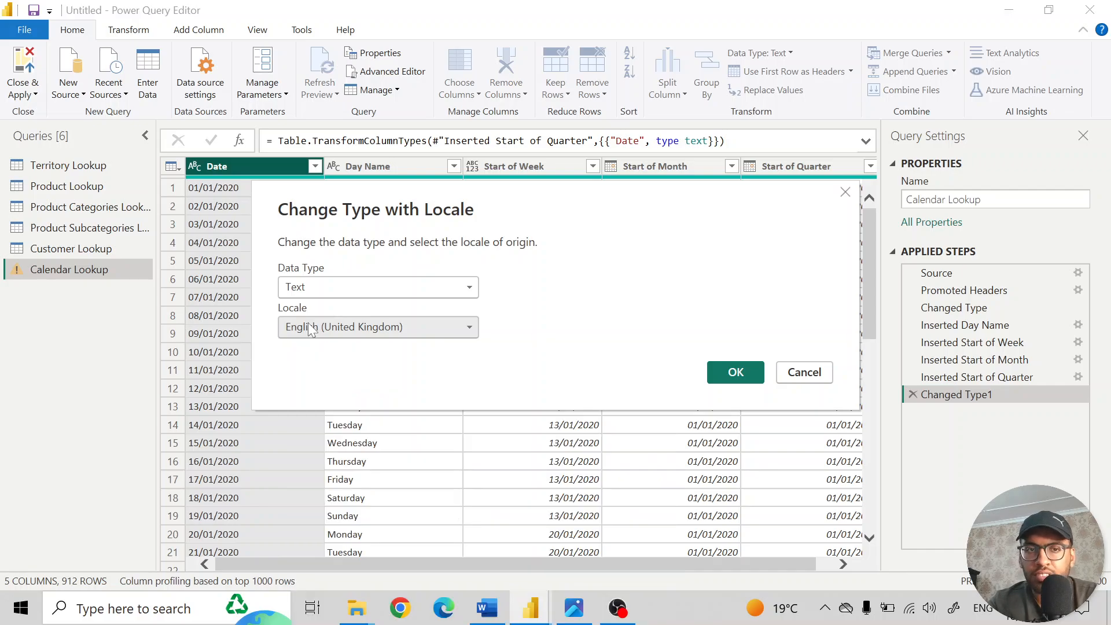
left_click(368, 330)
scroll(411, 435, "down", 20)
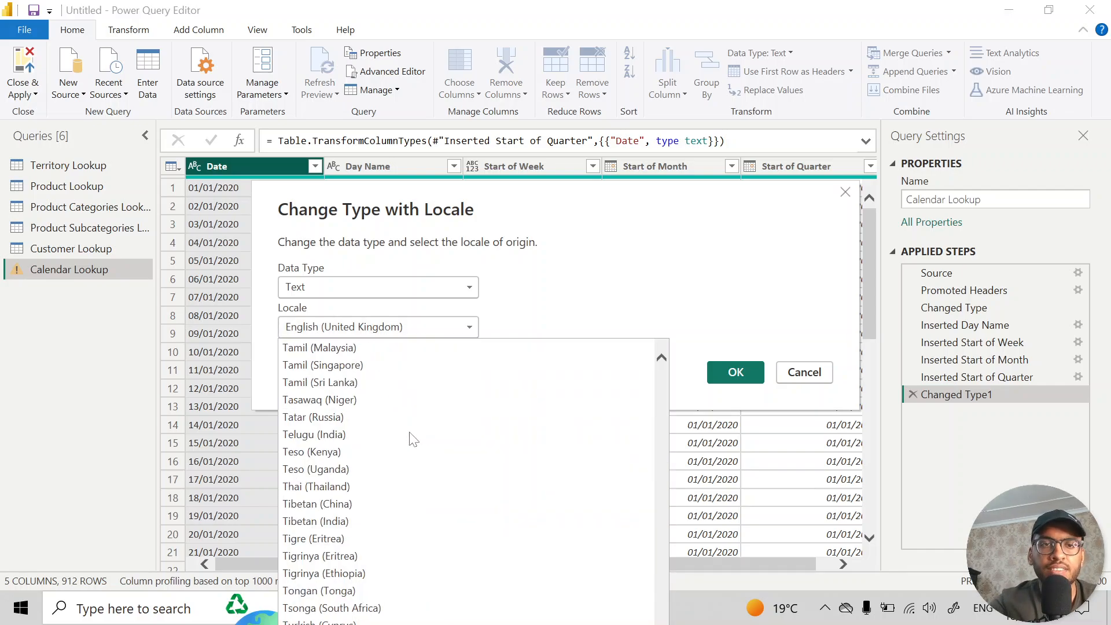
scroll(412, 440, "down", 10)
scroll(409, 440, "up", 1)
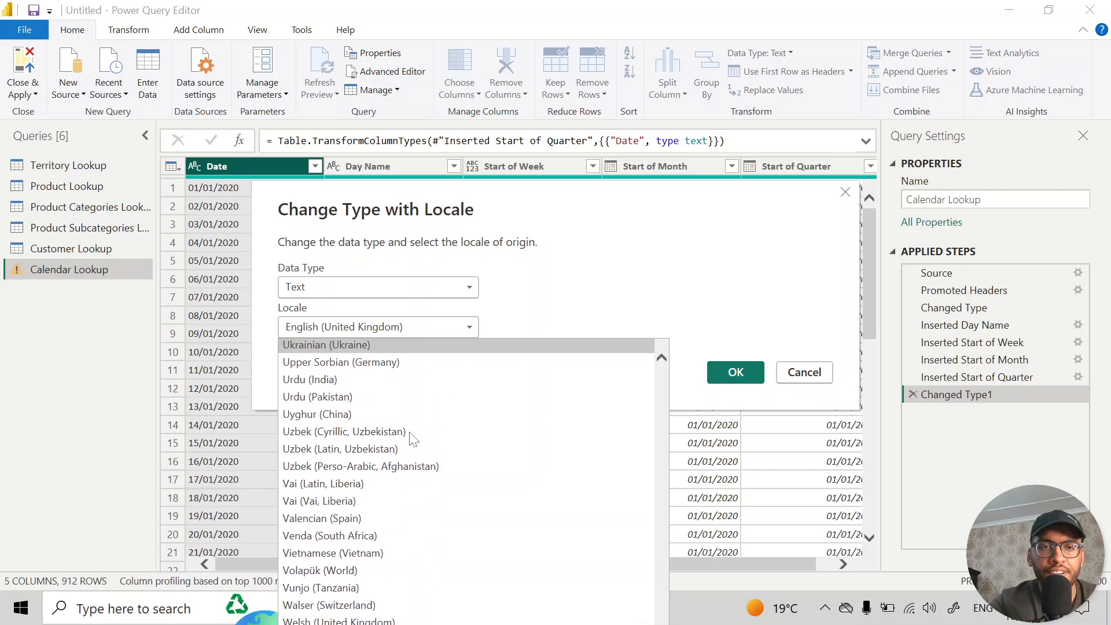
left_click(492, 304)
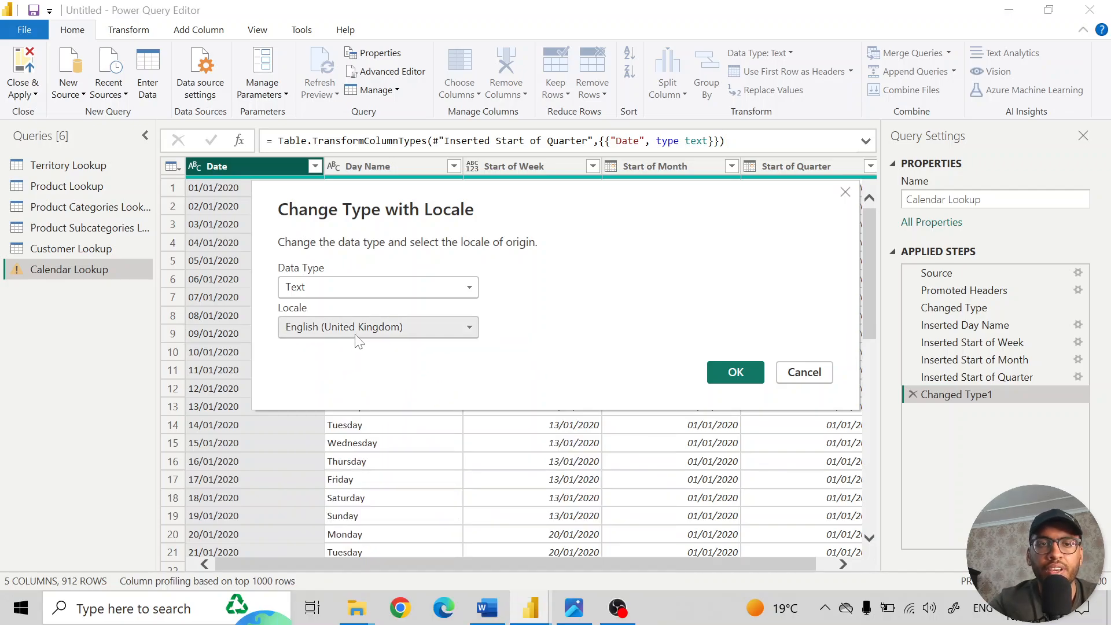
- Change the Date column of Calendar Lookup to the Date data type with the English (United Kingdom) locale
left_click(313, 286)
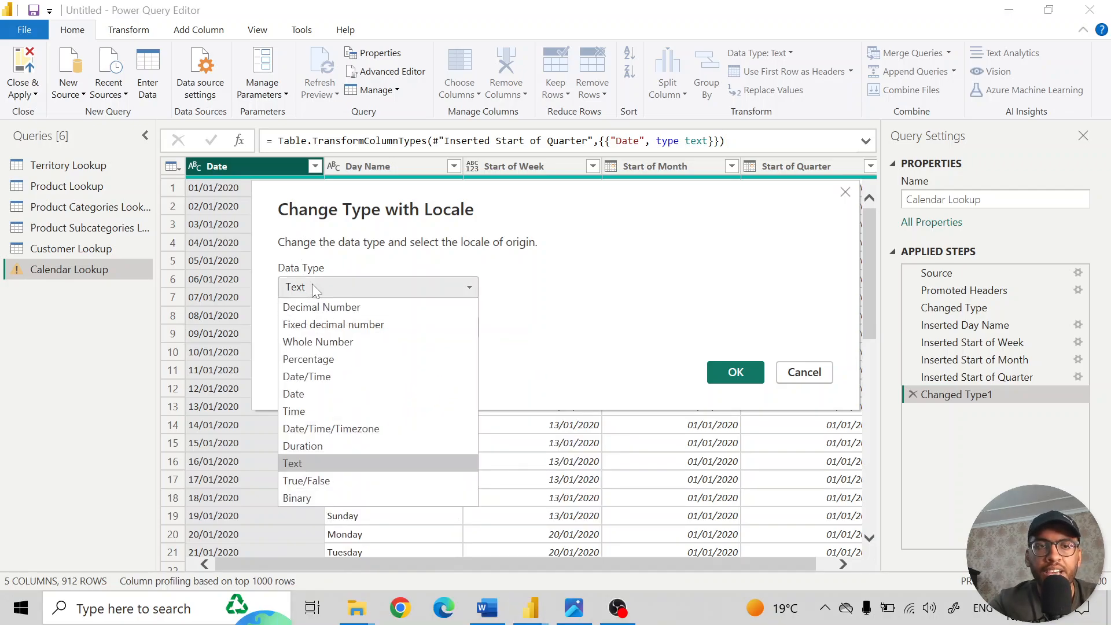
left_click(319, 394)
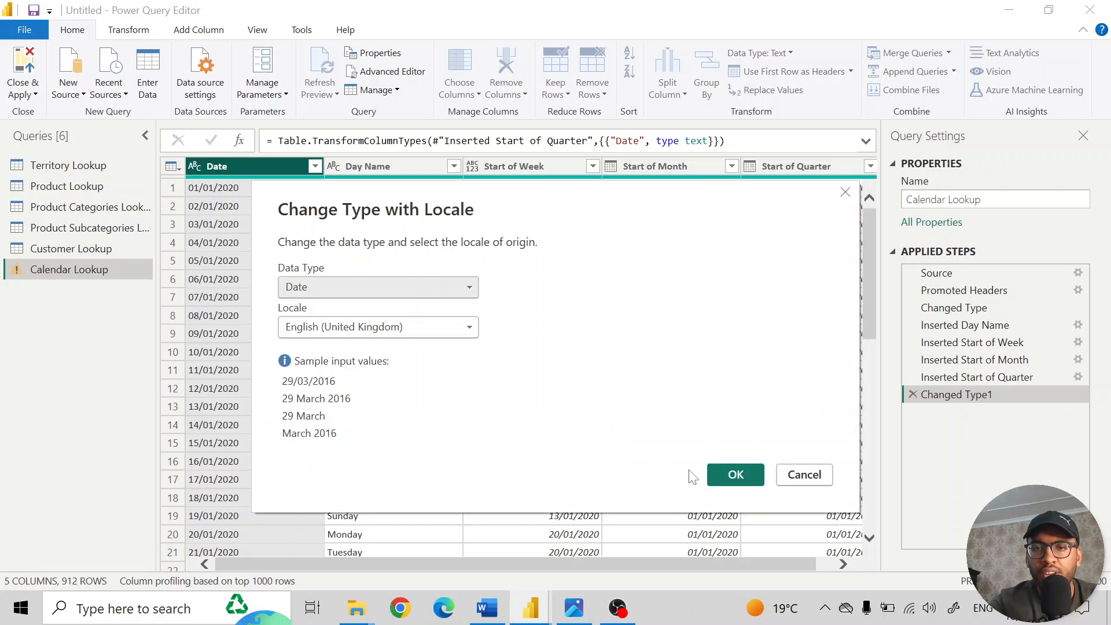
left_click(736, 478)
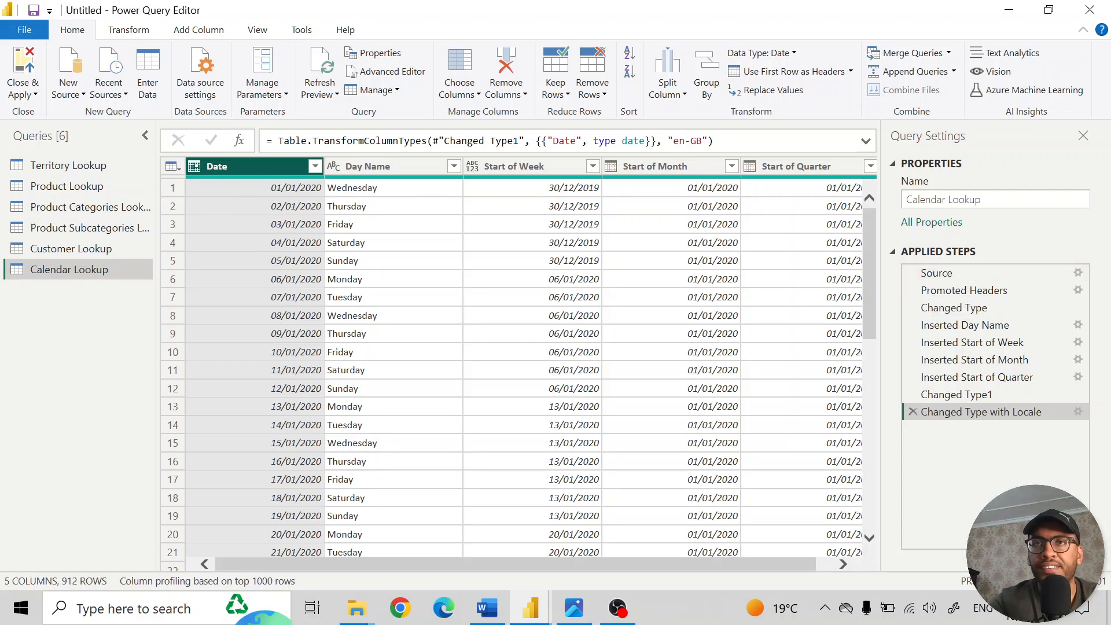
- Switch to the Photos viewer with Shaping.jpg to review the list of data connecting and shaping topics
key("alt+Tab")
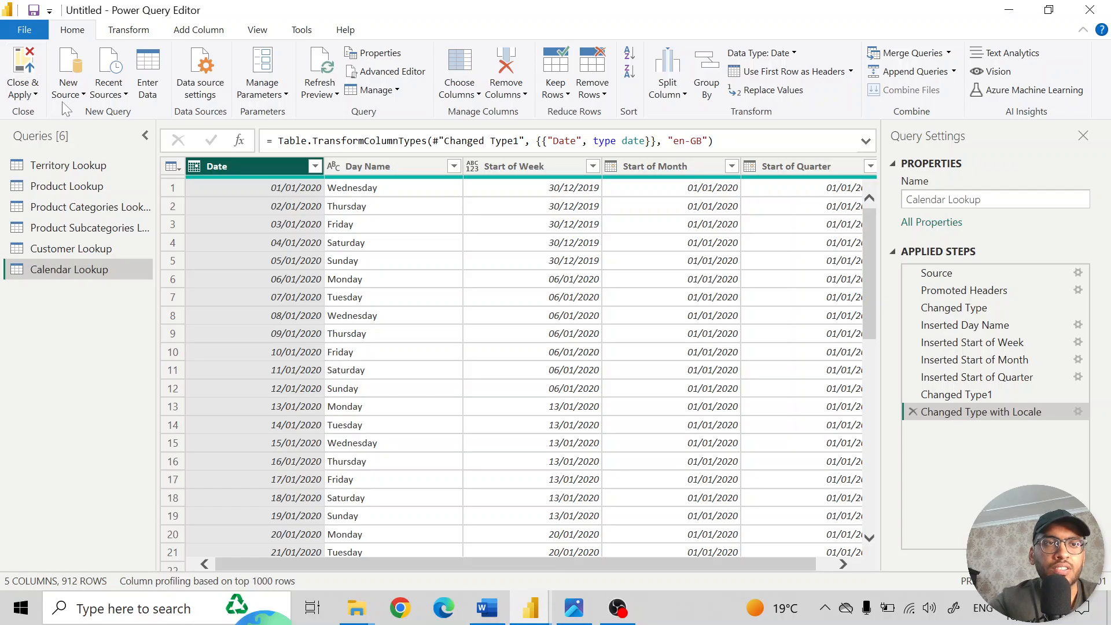
left_click(30, 95)
left_click(84, 115)
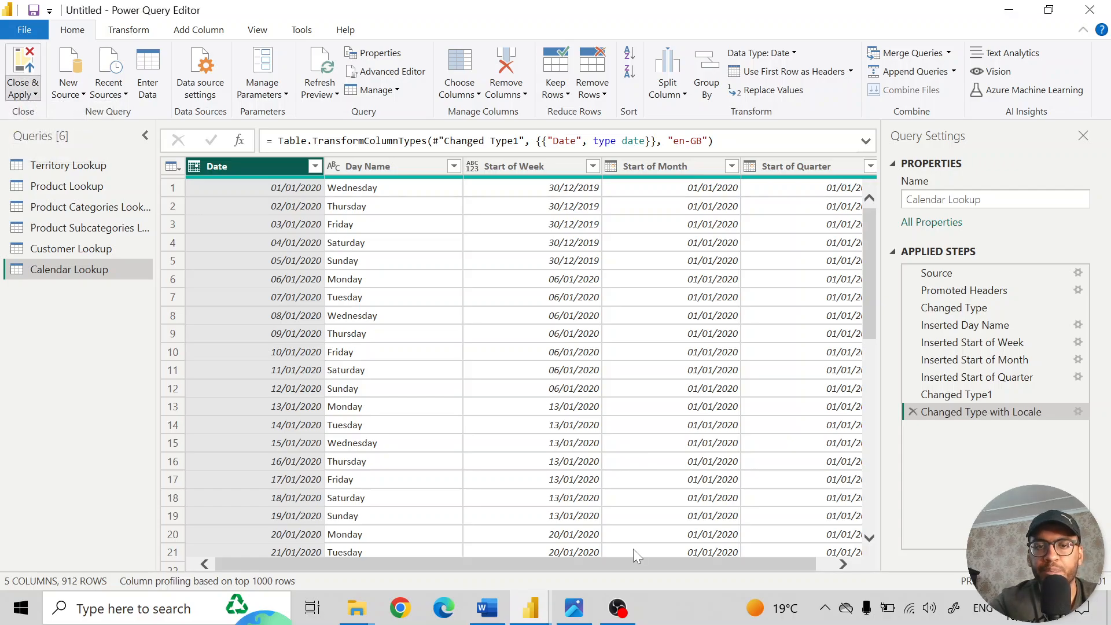
left_click(577, 606)
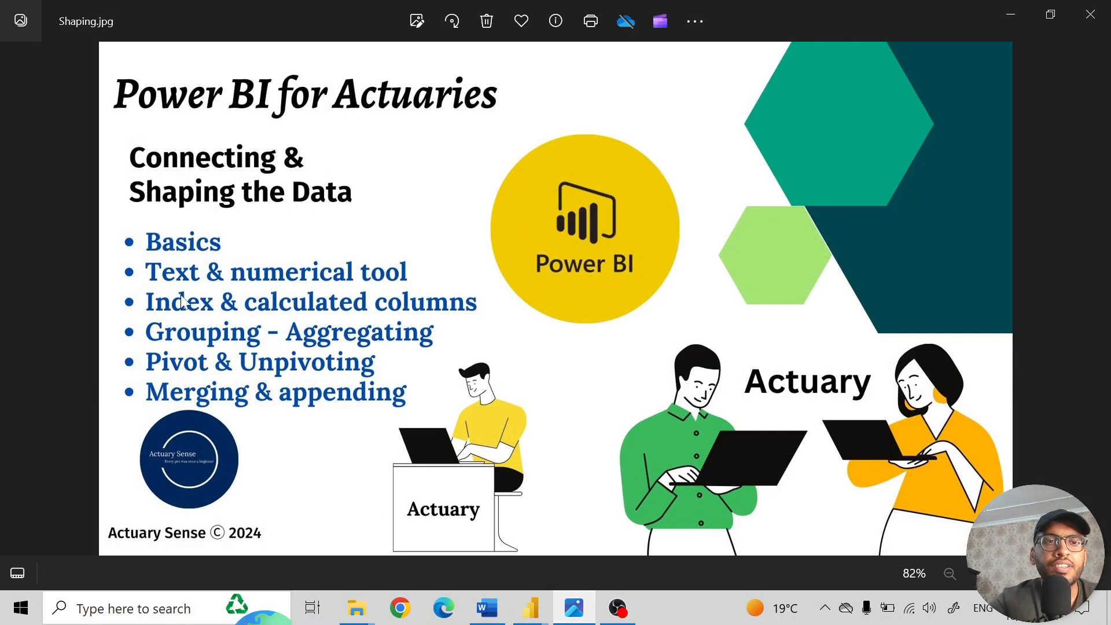